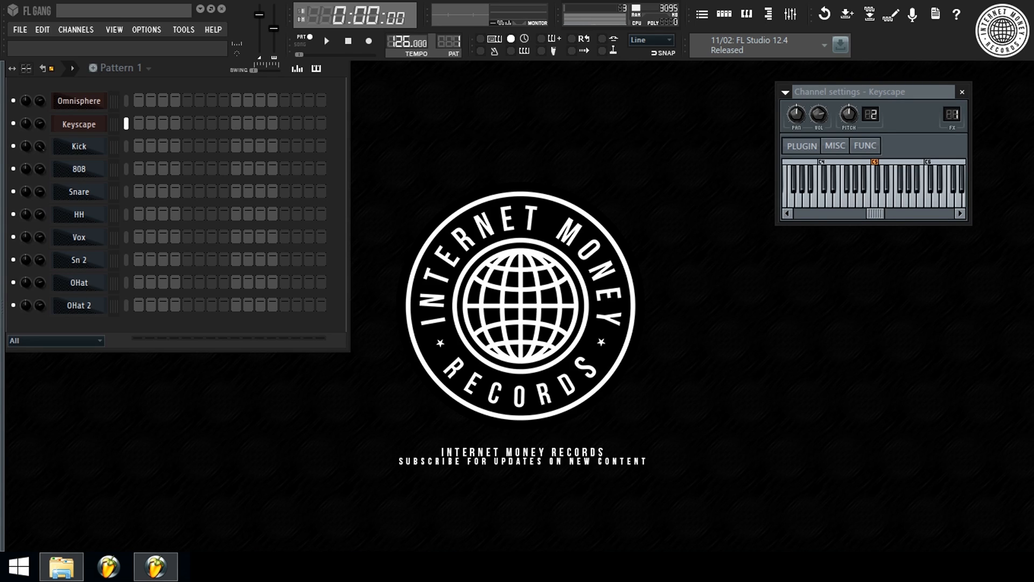
# Open the Keyscape instrument to check its patch, close it, and open the Keyscape channel's piano roll.
pyautogui.click(100, 130)
pyautogui.moveTo(628, 99); pyautogui.dragTo(684, 101)
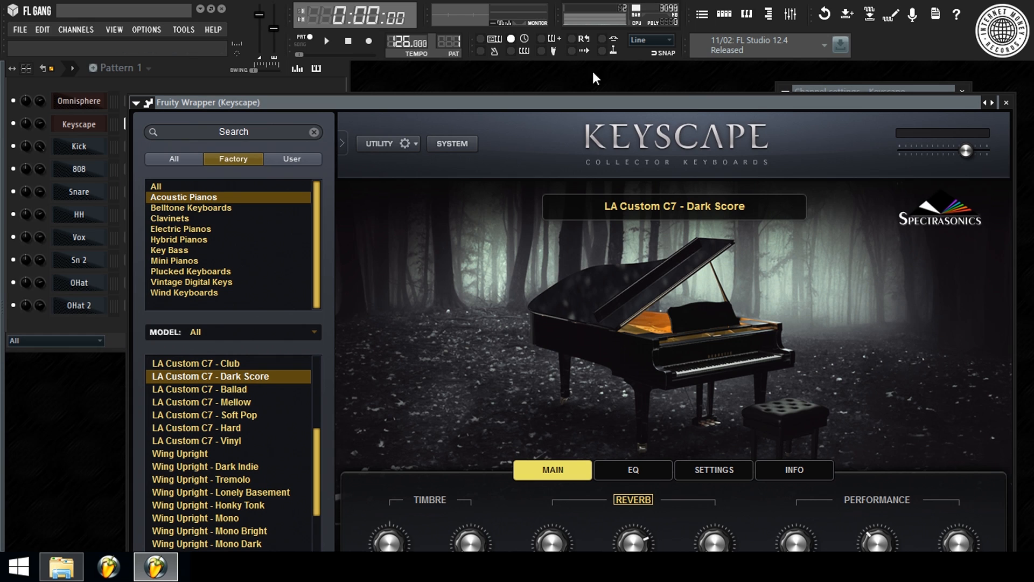
pyautogui.click(308, 96)
pyautogui.rightClick(81, 124)
pyautogui.click(189, 128)
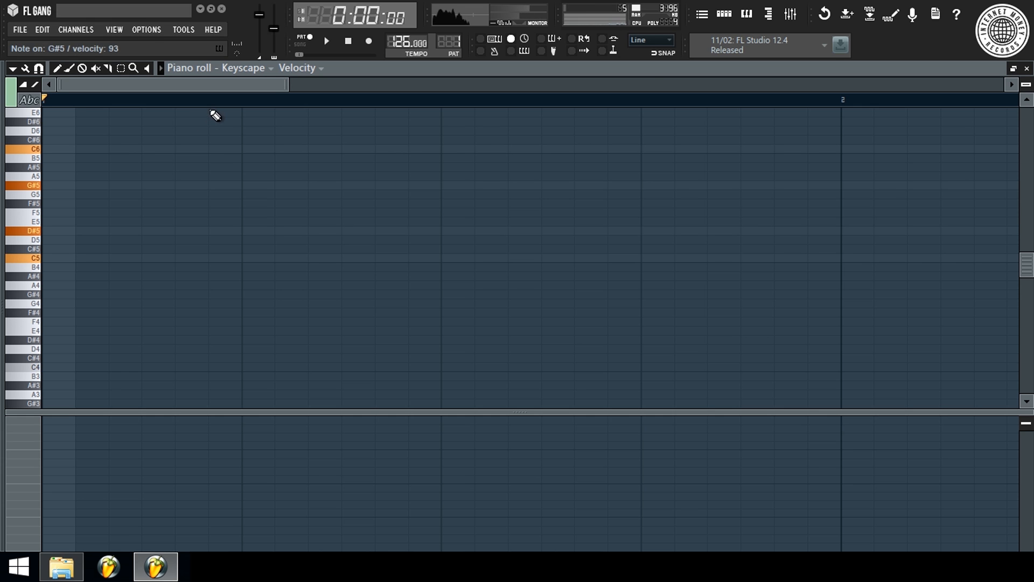
# Draw a chord of C5, D#5, G#5 and C6, each two beats long, at the start of bar 1.
pyautogui.scroll(-4, 224, 102)
pyautogui.click(59, 151)
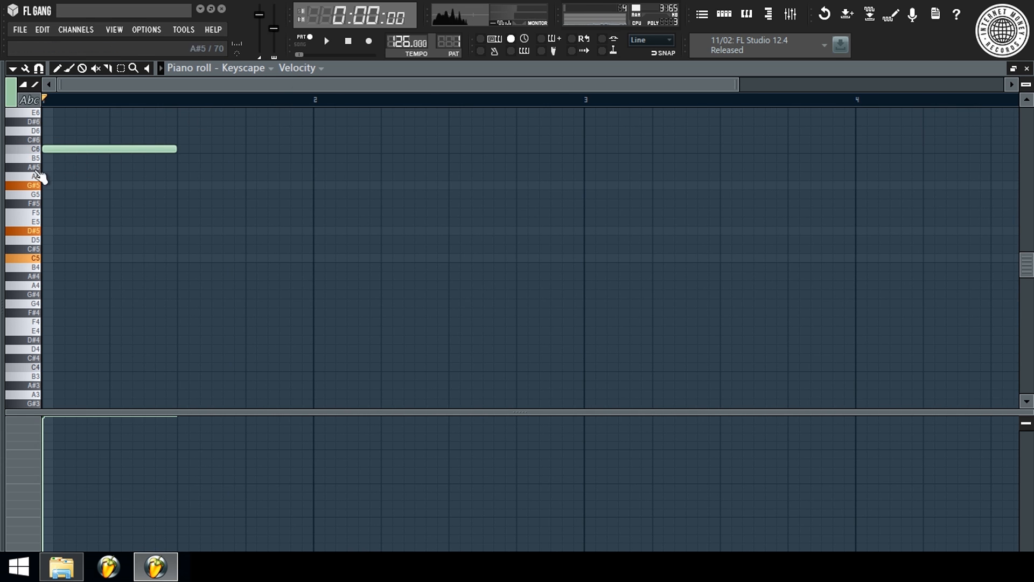
pyautogui.click(47, 186)
pyautogui.click(54, 230)
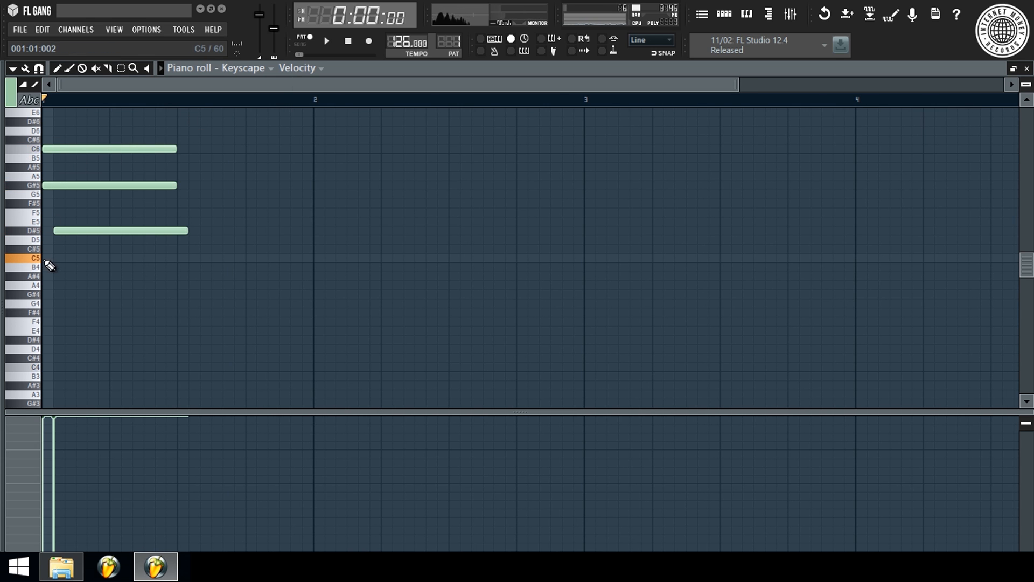
pyautogui.click(49, 261)
pyautogui.moveTo(63, 232); pyautogui.dragTo(48, 232)
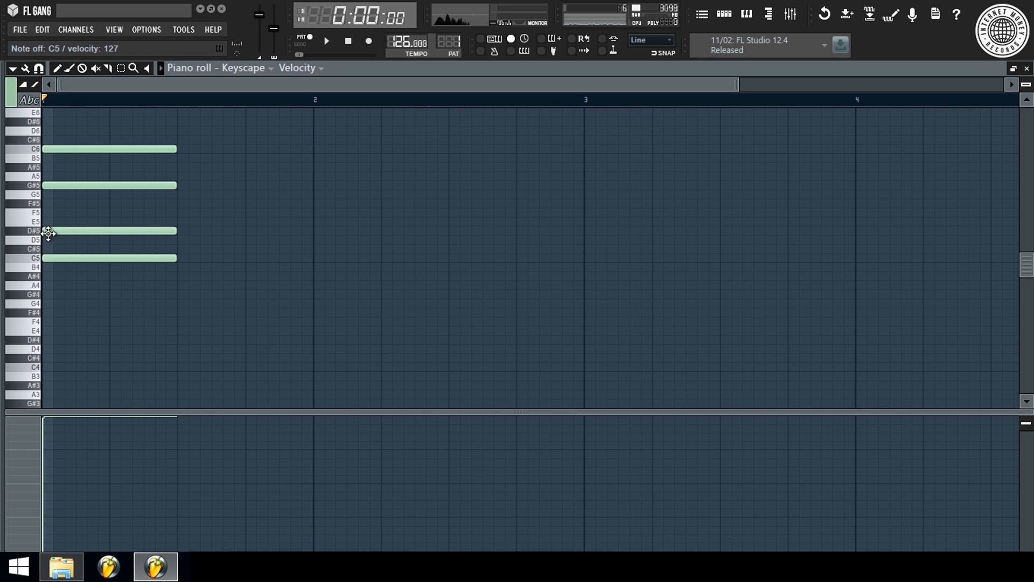
pyautogui.click(49, 233)
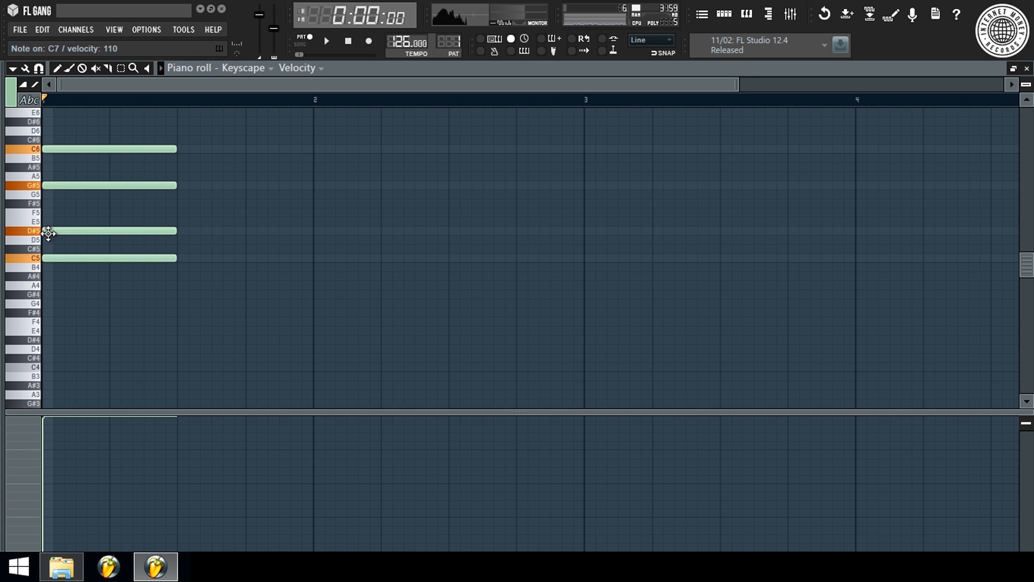
pyautogui.click(49, 232)
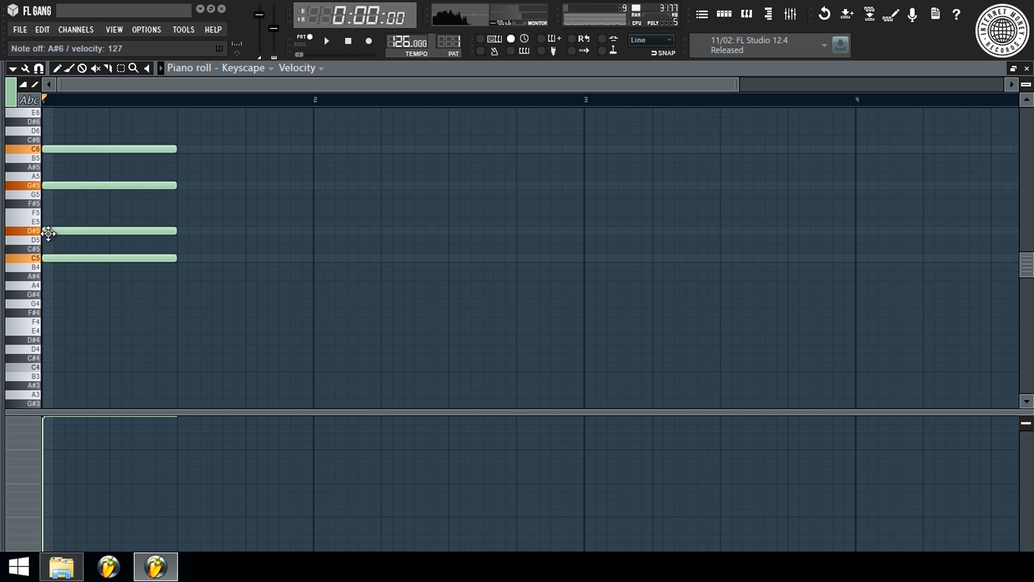
pyautogui.click(48, 233)
# Draw a descending melody of C7, A#6, G#6 and G6 starting one beat apart across bar 1, each two beats long.
pyautogui.scroll(6, 49, 232)
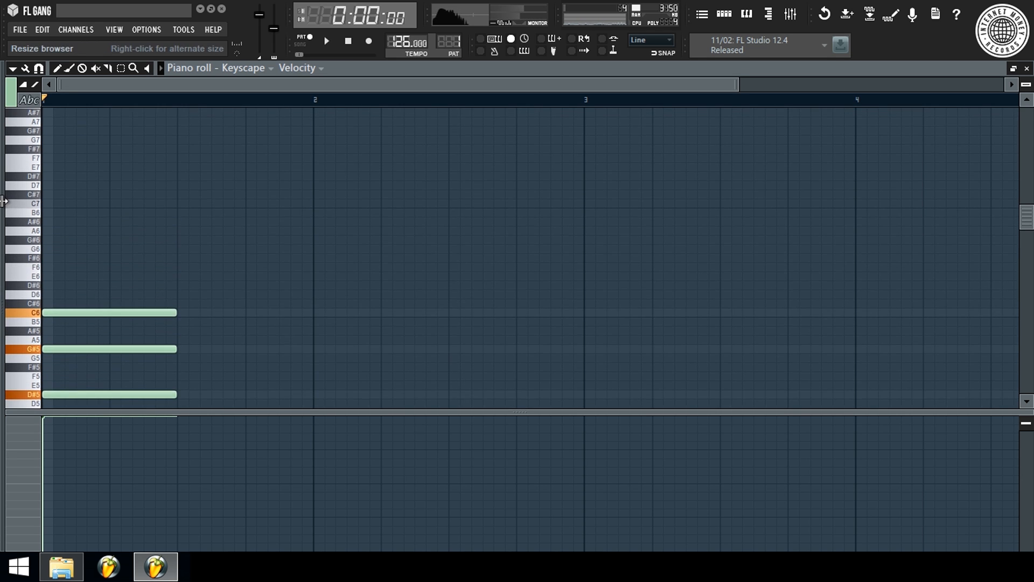
pyautogui.click(60, 204)
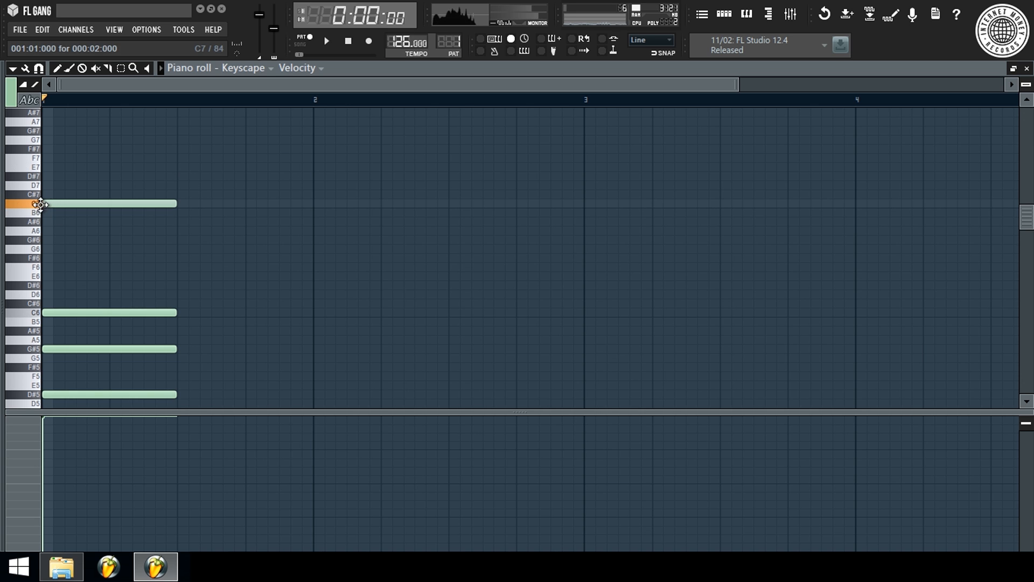
pyautogui.click(114, 220)
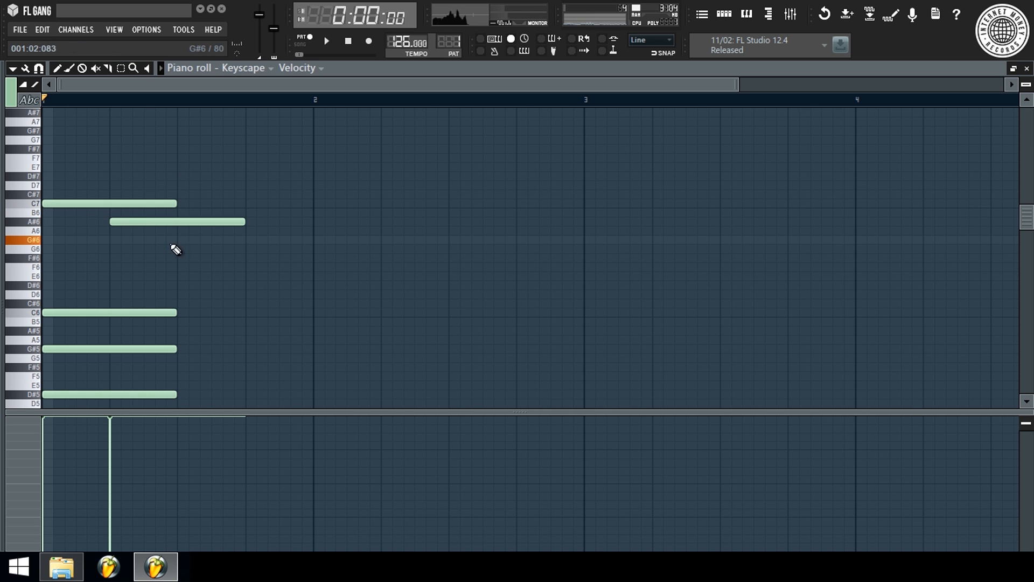
pyautogui.click(190, 240)
pyautogui.moveTo(218, 239)
pyautogui.mouseDown()
pyautogui.moveTo(189, 247)
pyautogui.moveTo(200, 242)
pyautogui.mouseUp()
pyautogui.click(252, 249)
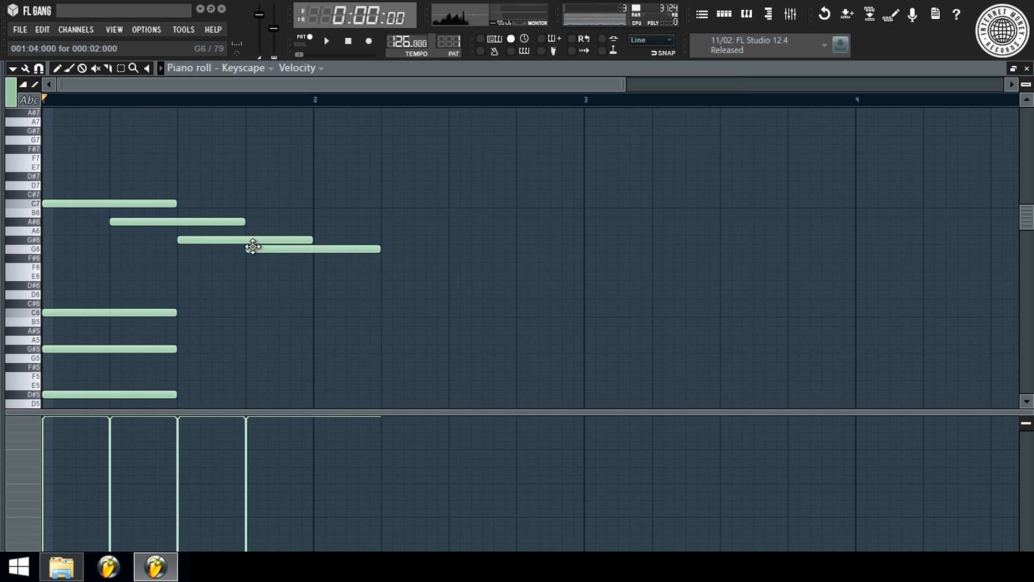
# Play the pattern and lower the velocity of all notes, with the G6 melody note softer than the rest.
pyautogui.press('space')
pyautogui.scroll(-4, 272, 220)
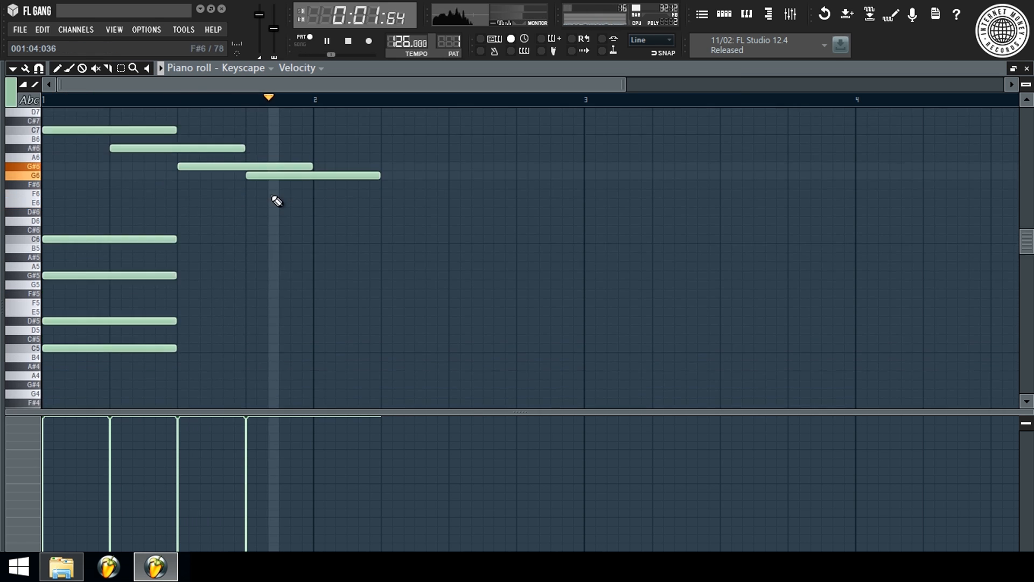
pyautogui.press('space')
pyautogui.hotkey('ctrl', 'a')
pyautogui.hotkey('ctrl', 'd')
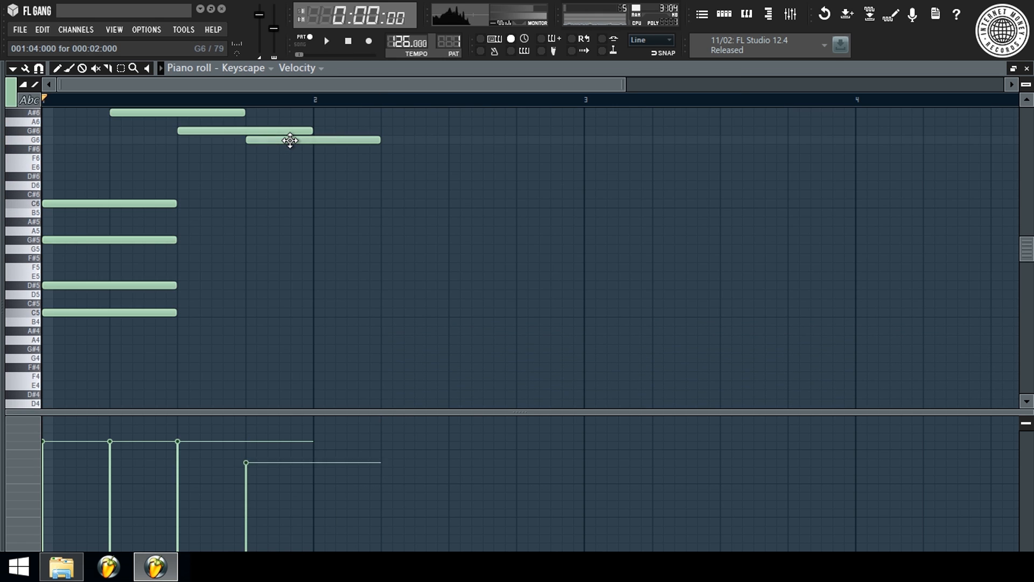
# Lengthen the chord notes C5, D#5, G#5 and C6 to fill bar 1 and play the pattern.
pyautogui.press('space')
pyautogui.moveTo(174, 182); pyautogui.dragTo(136, 345)
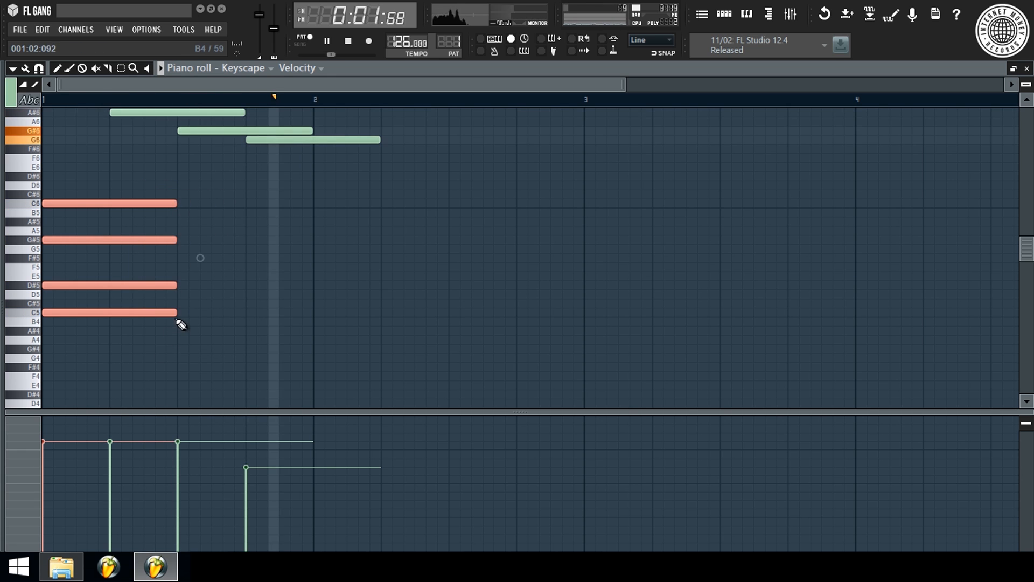
pyautogui.press('space')
pyautogui.moveTo(177, 313); pyautogui.dragTo(298, 297)
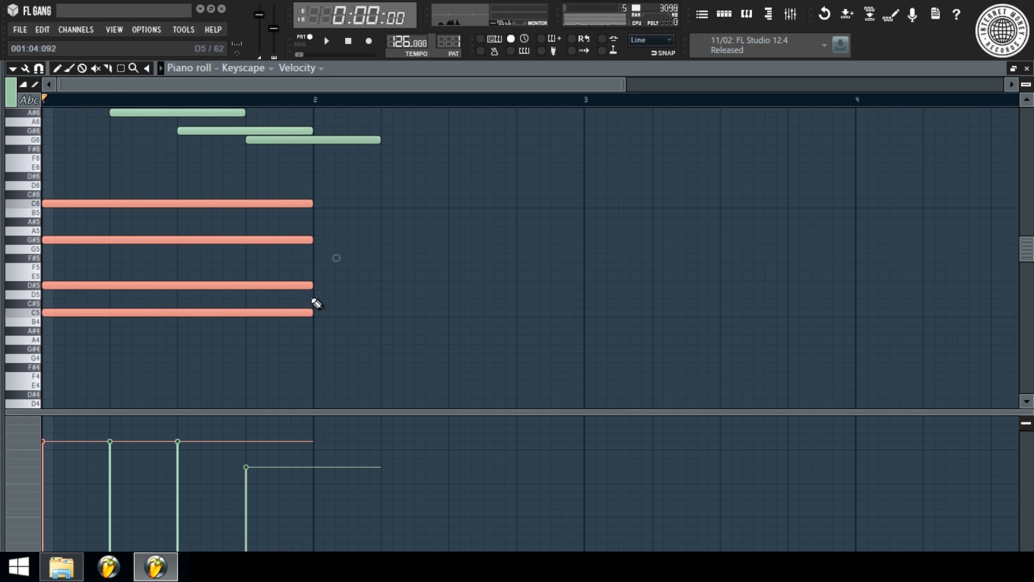
pyautogui.press('space')
pyautogui.hotkey('ctrl', 'd')
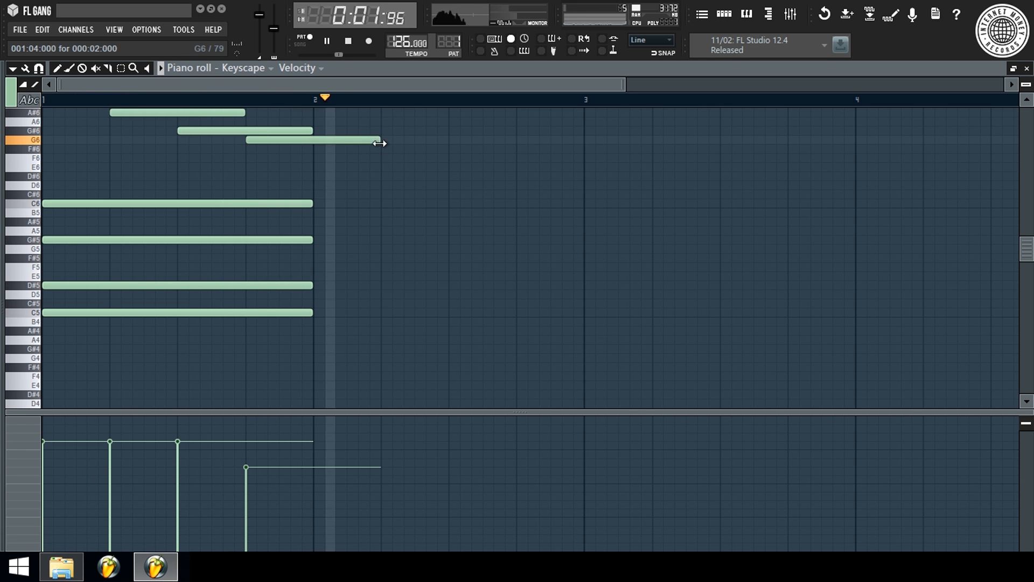
# Draw a second chord of G#4, G5, C6 and D#6, one bar long, at bar 3 and play the pattern.
pyautogui.scroll(3, 510, 180)
pyautogui.press('space')
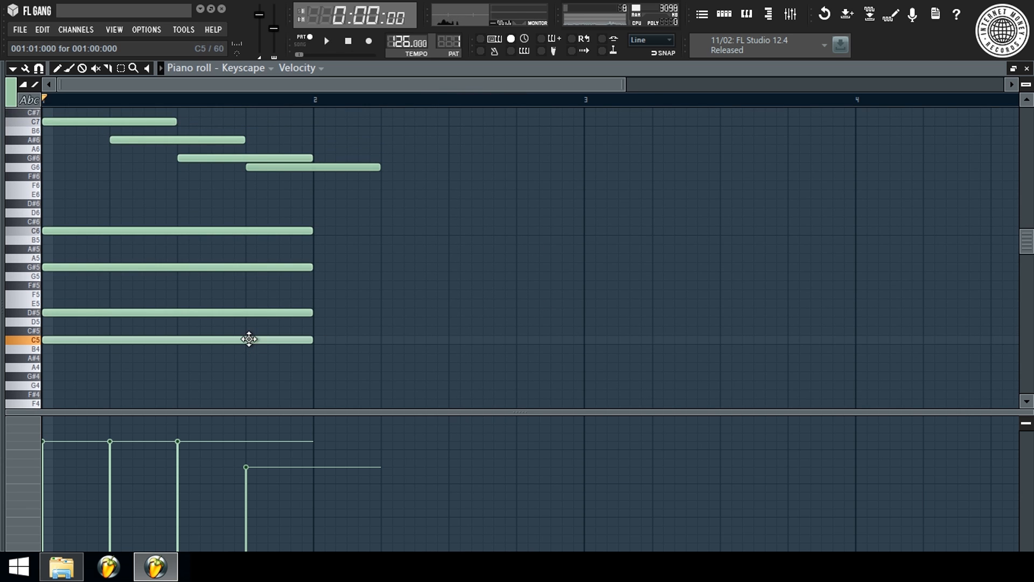
pyautogui.click(595, 371)
pyautogui.rightClick(595, 372)
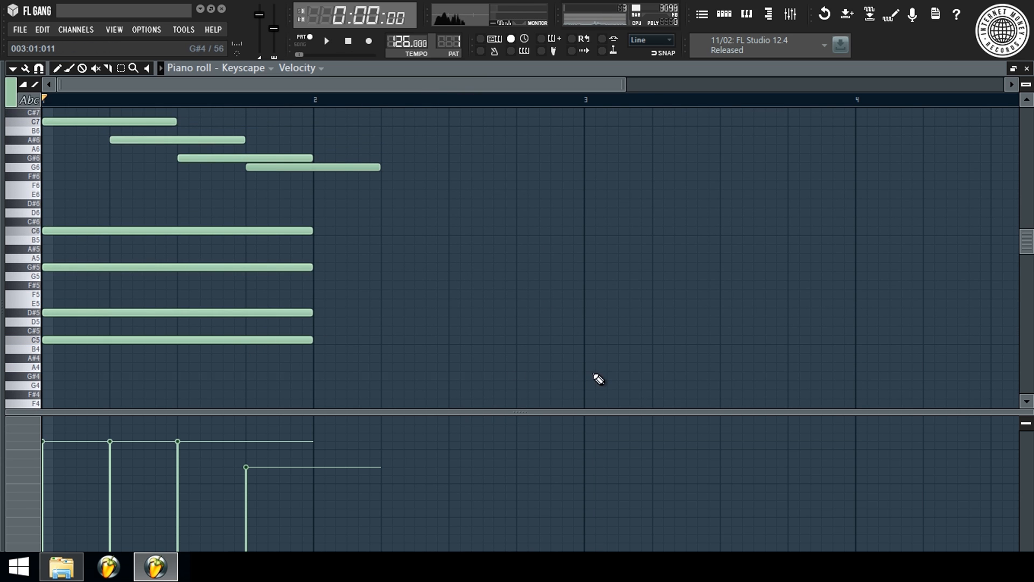
pyautogui.click(597, 376)
pyautogui.click(580, 276)
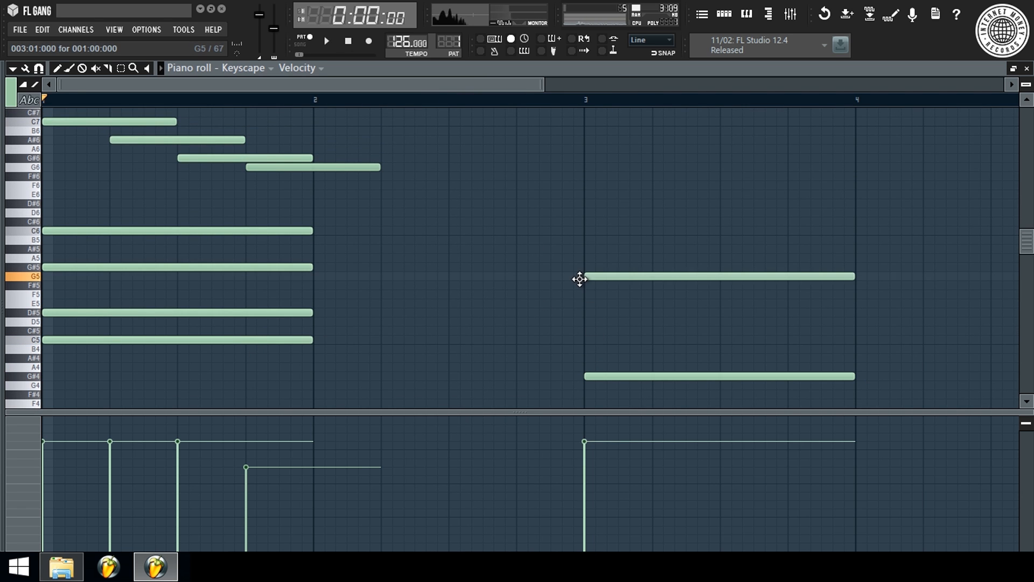
pyautogui.click(595, 221)
pyautogui.moveTo(591, 227)
pyautogui.mouseDown()
pyautogui.moveTo(575, 237)
pyautogui.moveTo(586, 208)
pyautogui.mouseUp()
pyautogui.click(584, 196)
pyautogui.press('space')
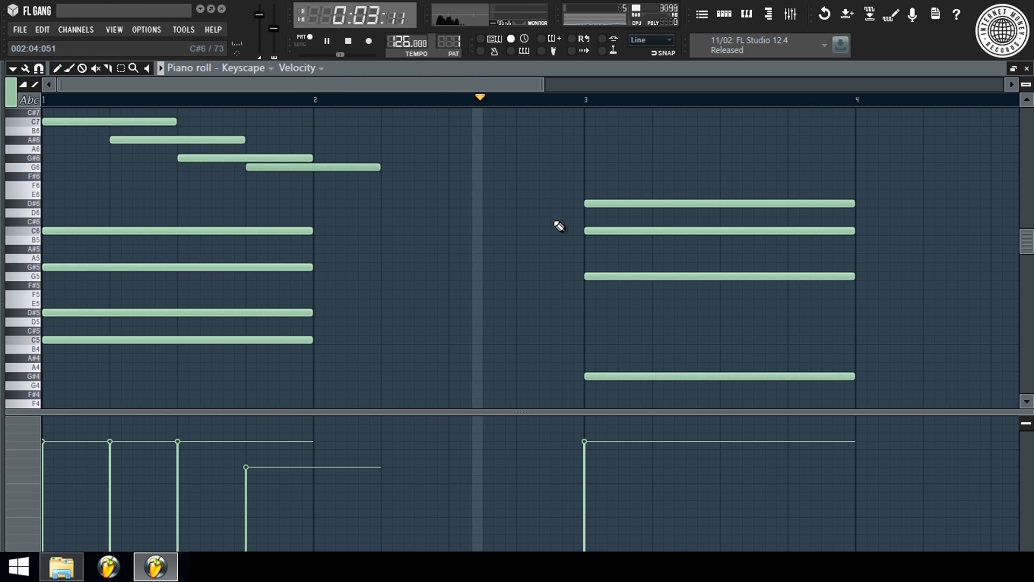
pyautogui.press('space')
# Lower the second chord's bass note to G4 and play the pattern.
pyautogui.scroll(-3, 681, 102)
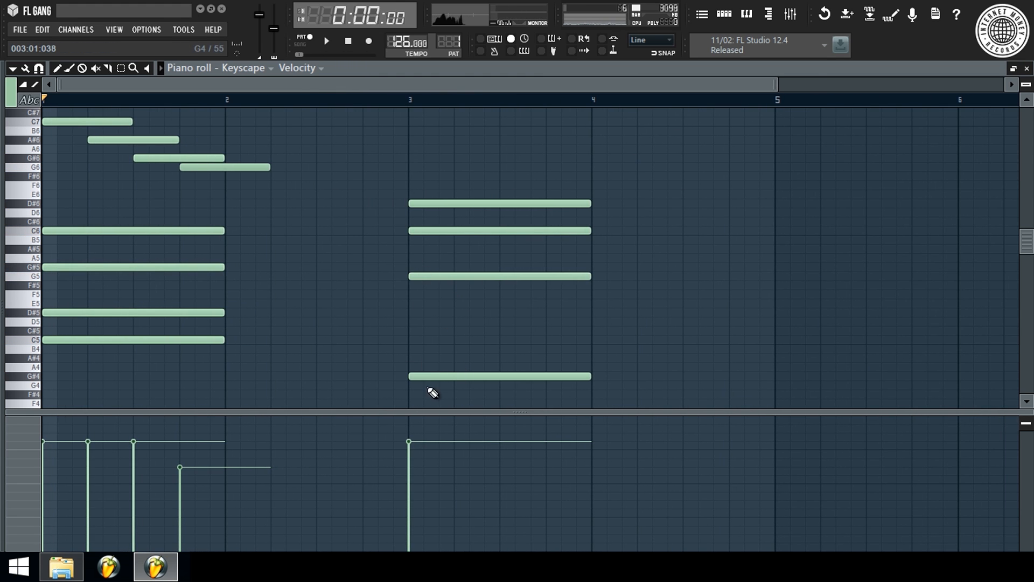
pyautogui.moveTo(428, 376); pyautogui.dragTo(430, 388)
pyautogui.click(413, 100)
pyautogui.press('space')
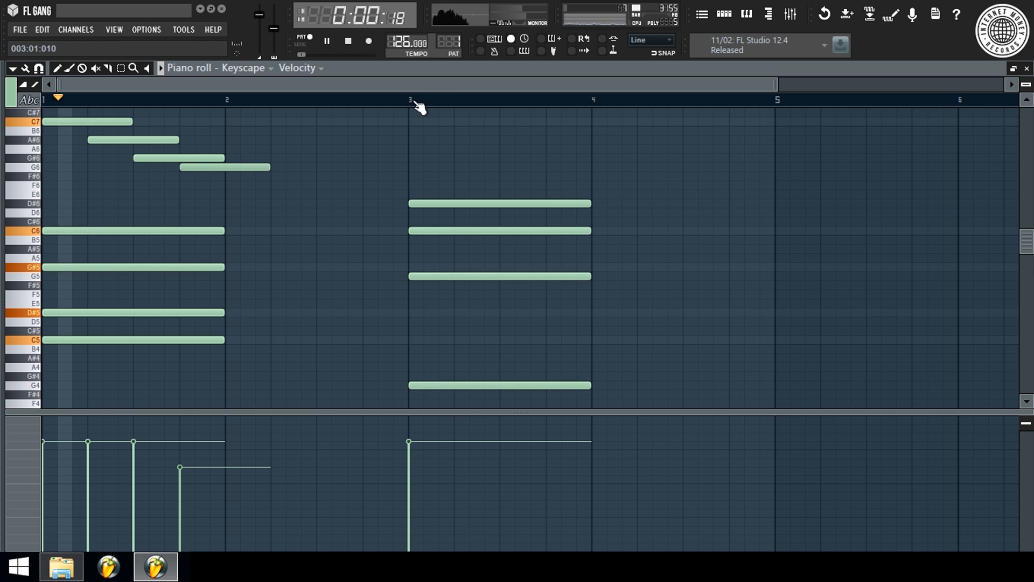
pyautogui.click(118, 99)
pyautogui.press('space')
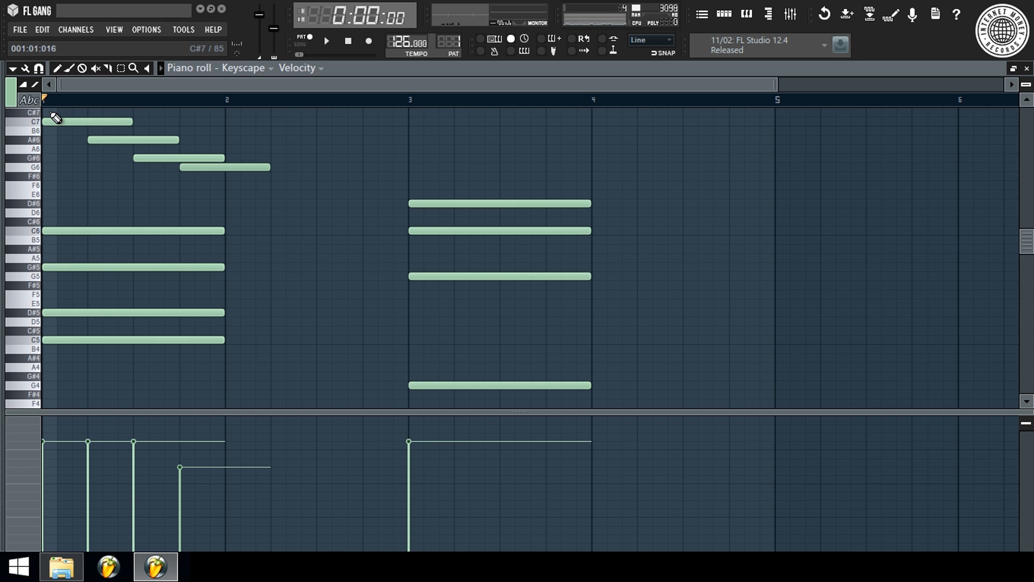
# Apply the strumizer to stagger the chord notes' start and end times, auditioning the result.
pyautogui.hotkey('alt', 's')
pyautogui.moveTo(483, 253); pyautogui.dragTo(483, 252)
pyautogui.press('space')
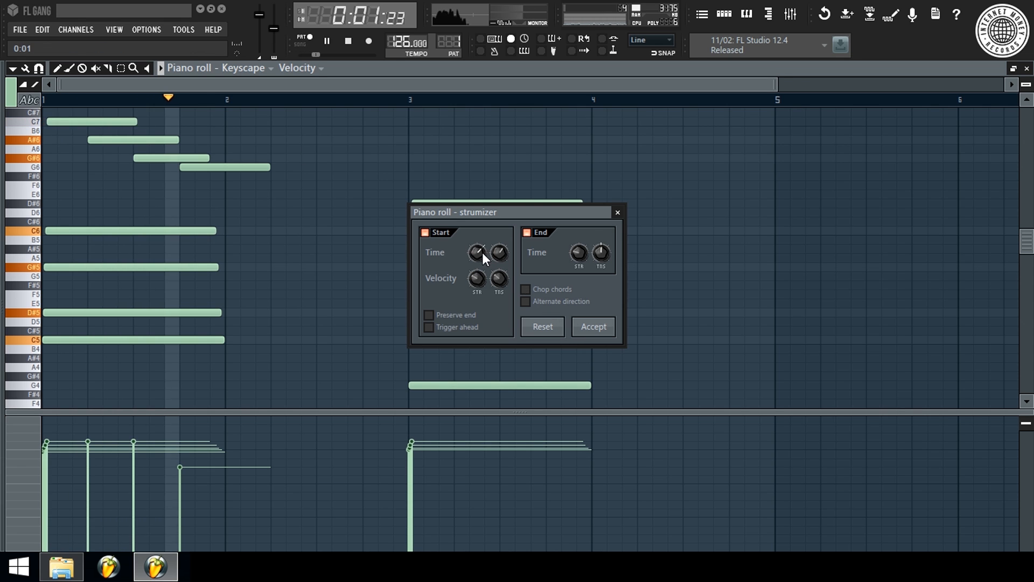
pyautogui.click(604, 334)
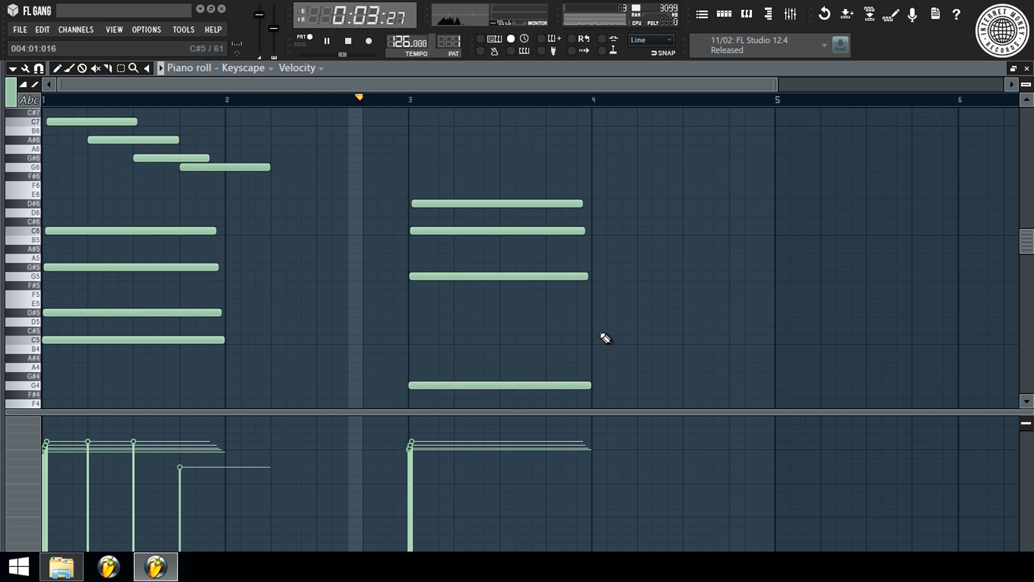
pyautogui.press('space')
# Draw a one-bar G6 melody note starting on beat 3 of bar 3 and play the pattern.
pyautogui.moveTo(521, 158); pyautogui.dragTo(501, 167)
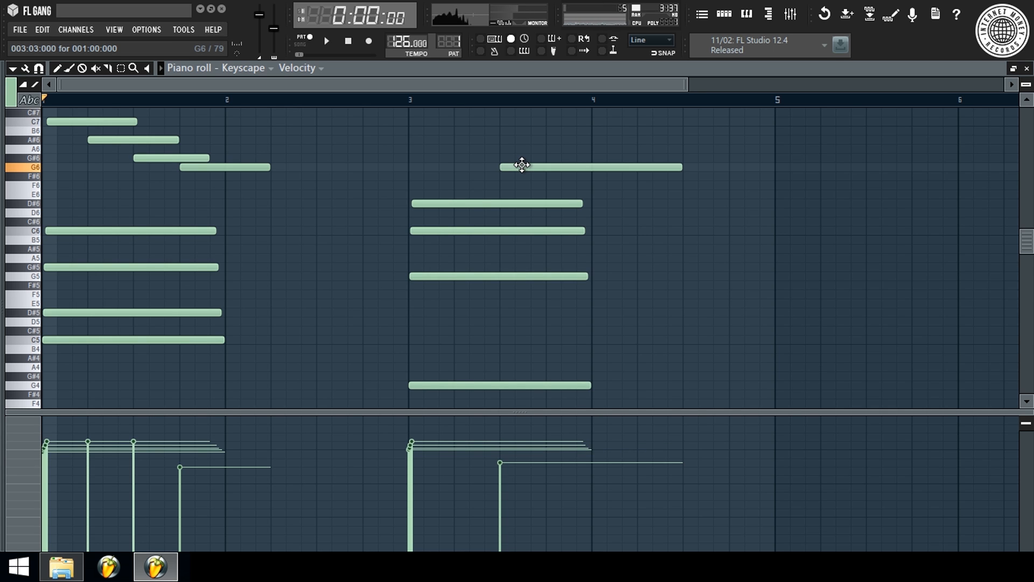
pyautogui.press('space')
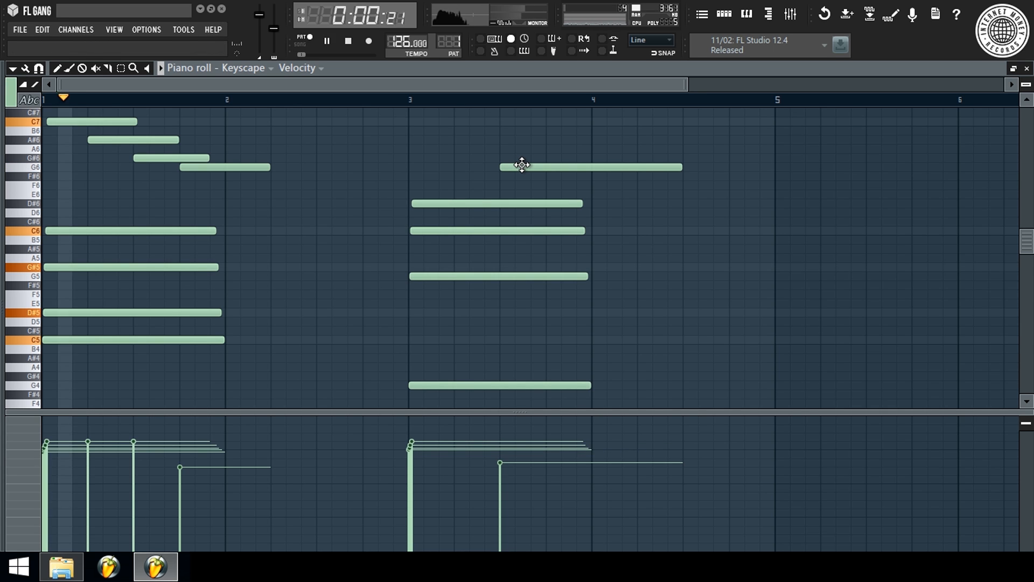
pyautogui.scroll(-2, 347, 102)
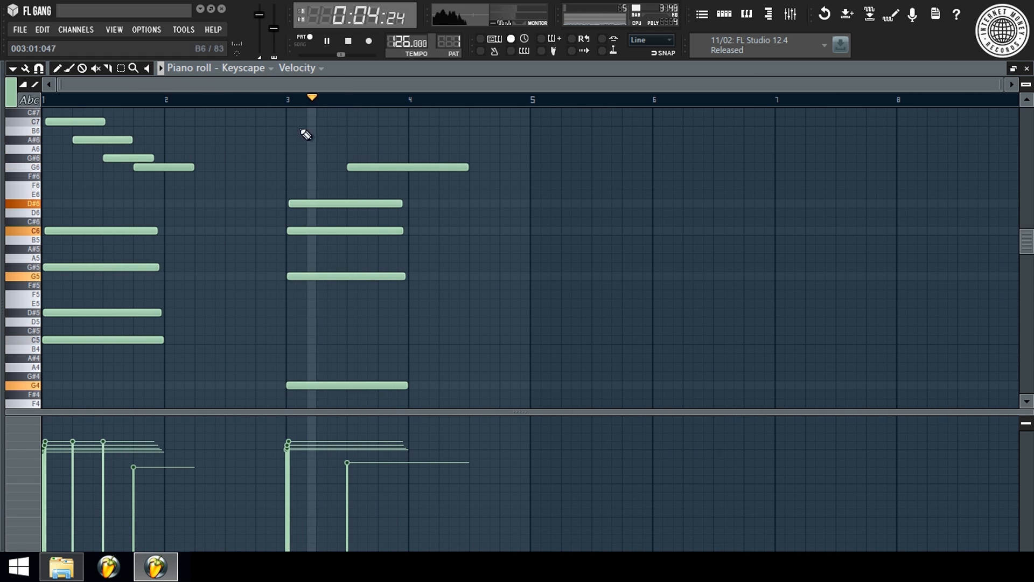
# Lengthen the first chord's four notes and the first G6 melody note to end just before bar 3.
pyautogui.moveTo(206, 201); pyautogui.dragTo(72, 360)
pyautogui.press('space')
pyautogui.moveTo(160, 339); pyautogui.dragTo(295, 352)
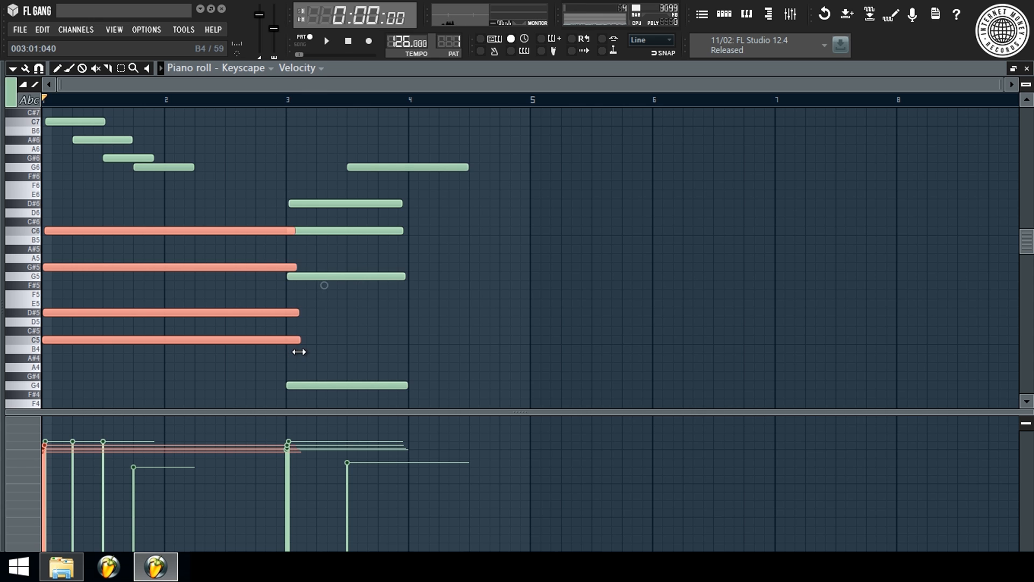
pyautogui.press('space')
pyautogui.keyDown('ctrl'); pyautogui.click(453, 349); pyautogui.keyUp('ctrl')
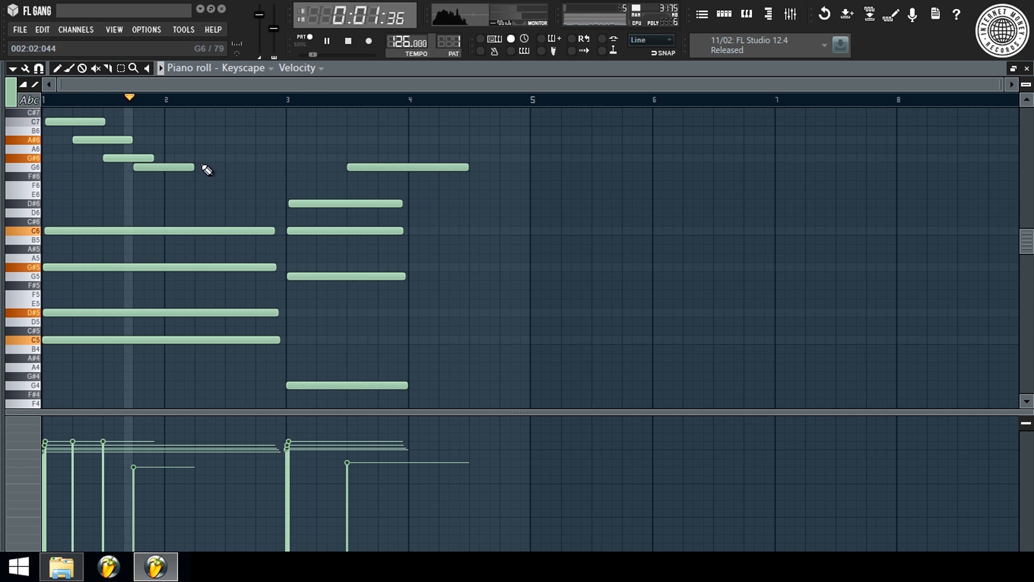
pyautogui.moveTo(189, 167); pyautogui.dragTo(279, 168)
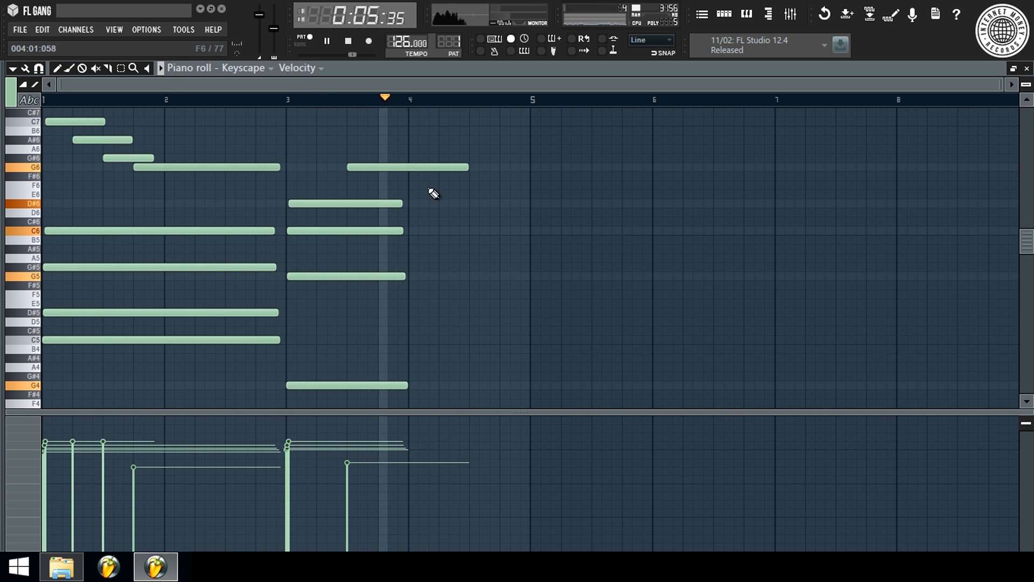
# Draw an A#6 melody note on beat 3 of bar 4 and shorten it to two beats.
pyautogui.press('space')
pyautogui.click(474, 160)
pyautogui.moveTo(467, 163)
pyautogui.mouseDown()
pyautogui.moveTo(467, 119)
pyautogui.moveTo(471, 151)
pyautogui.mouseUp()
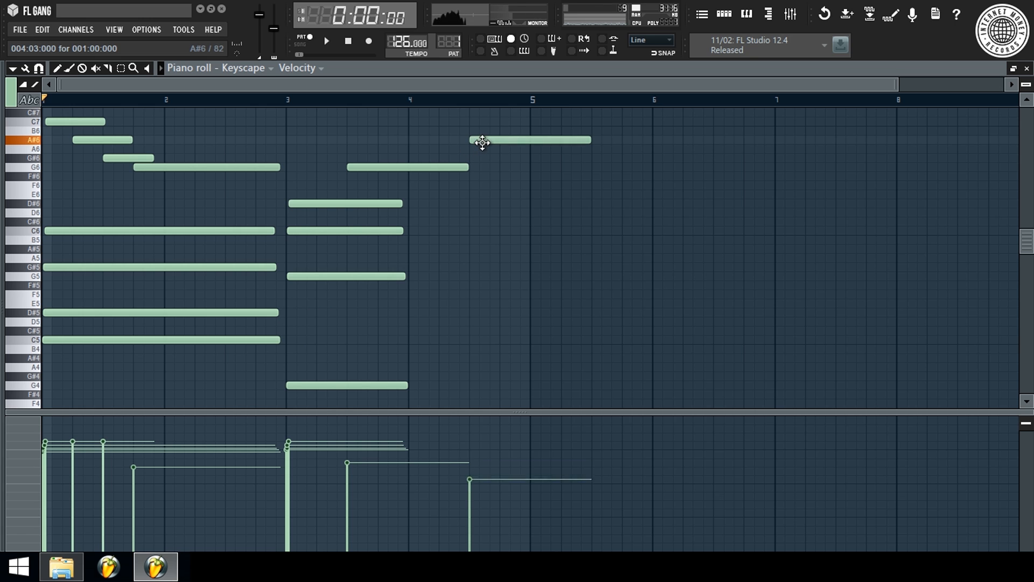
pyautogui.press('space')
pyautogui.moveTo(588, 140); pyautogui.dragTo(527, 153)
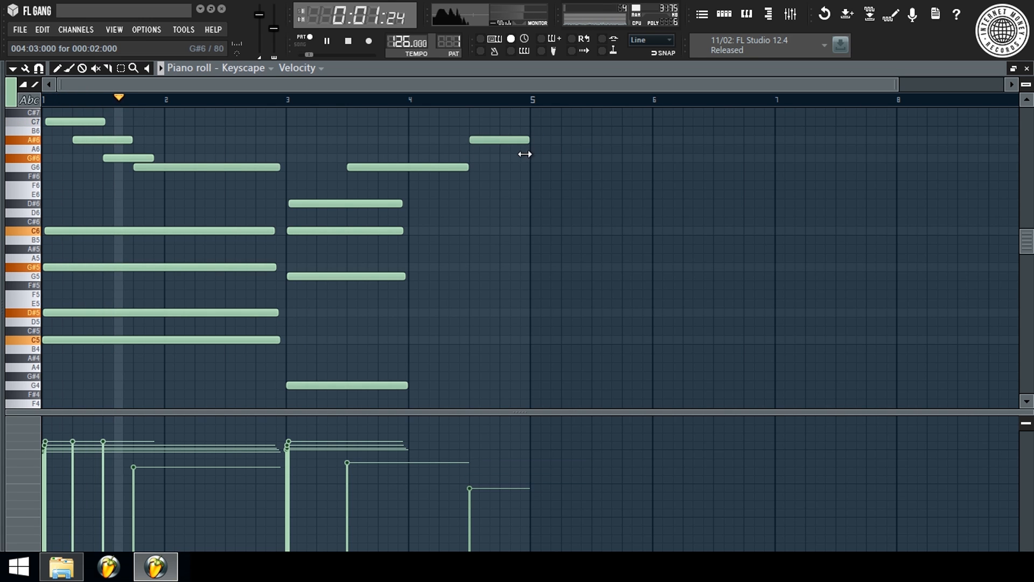
# Lengthen the G4 and C6 notes of the second chord to about the end of bar 4.
pyautogui.moveTo(286, 197); pyautogui.dragTo(406, 278)
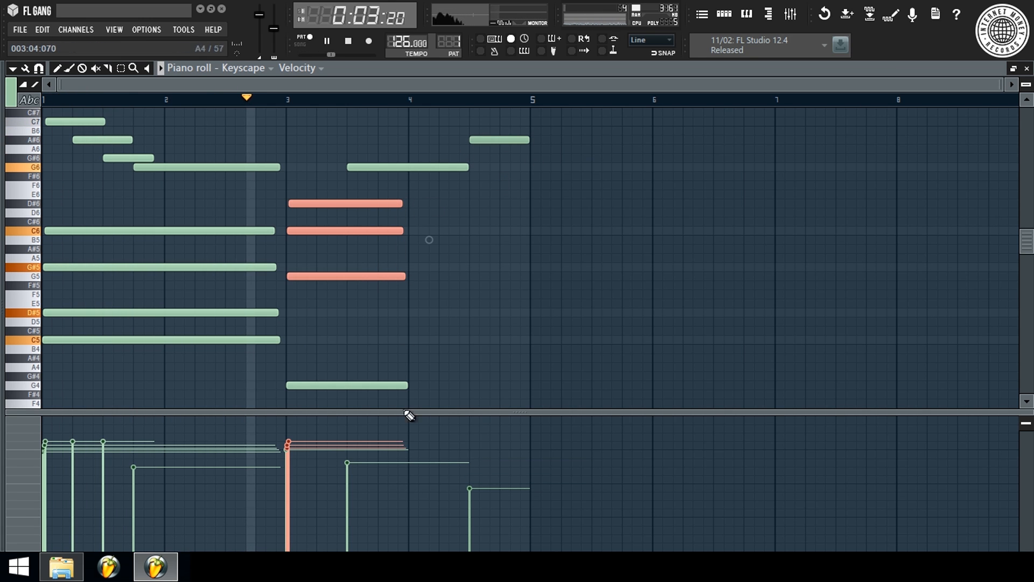
pyautogui.click(397, 380)
pyautogui.scroll(-1, 397, 313)
pyautogui.keyDown('ctrl'); pyautogui.click(399, 218); pyautogui.keyUp('ctrl')
pyautogui.moveTo(402, 217); pyautogui.dragTo(526, 218)
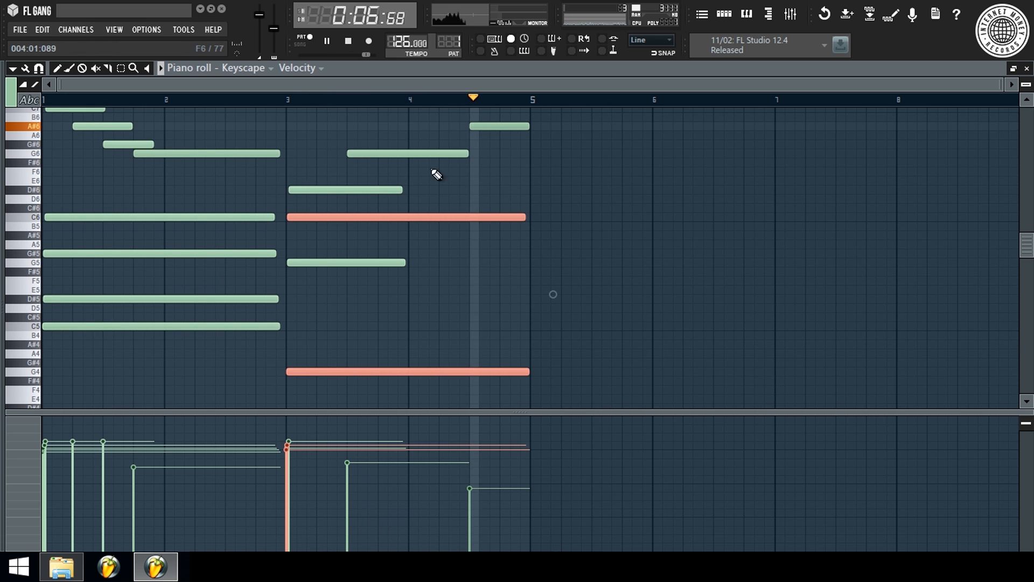
# Set the piano roll snap to Cell and duplicate all the notes of bars 1 to 4 into bars 5 to 8.
pyautogui.click(198, 144)
pyautogui.click(39, 68)
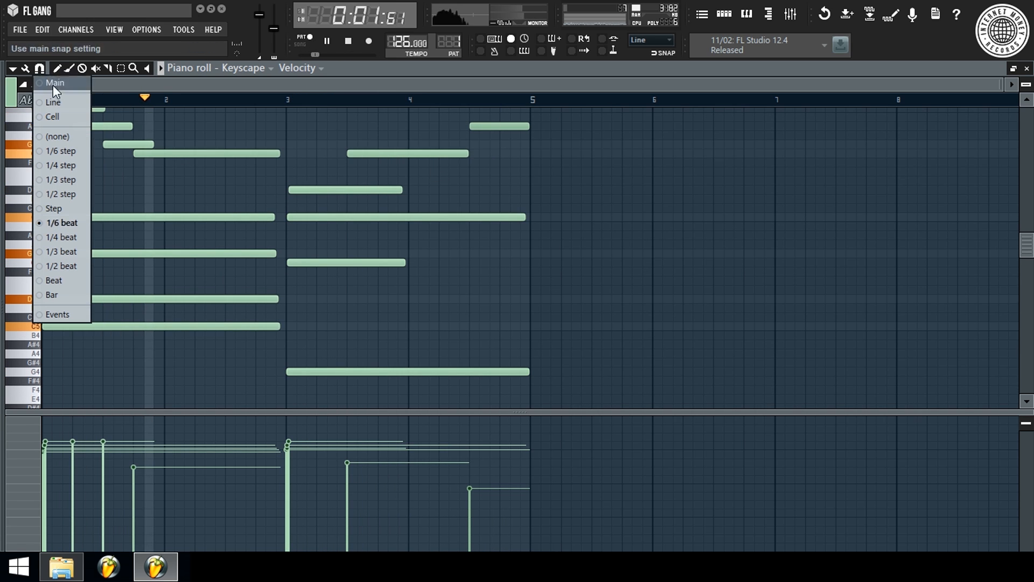
pyautogui.click(51, 120)
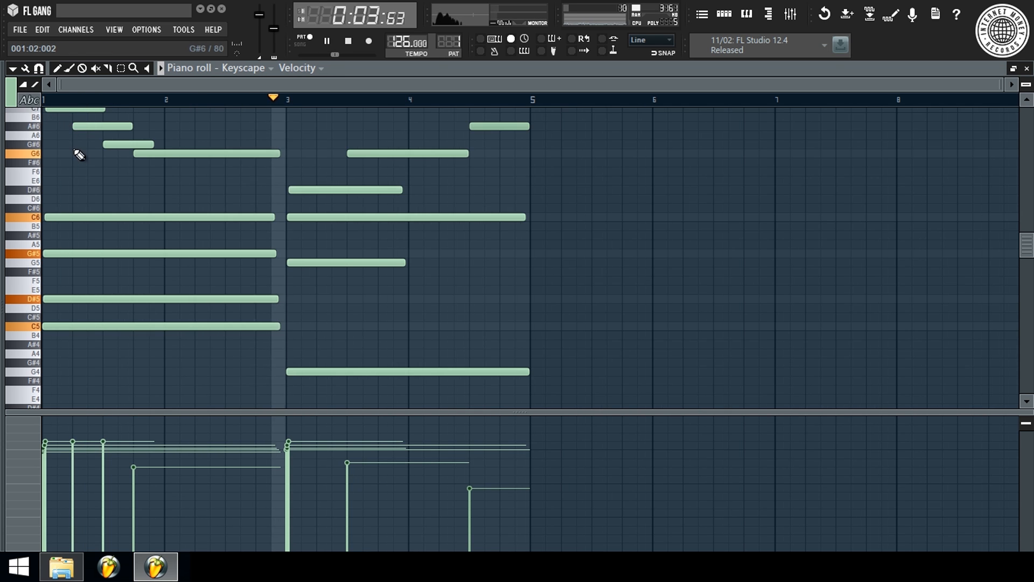
pyautogui.scroll(2, 76, 155)
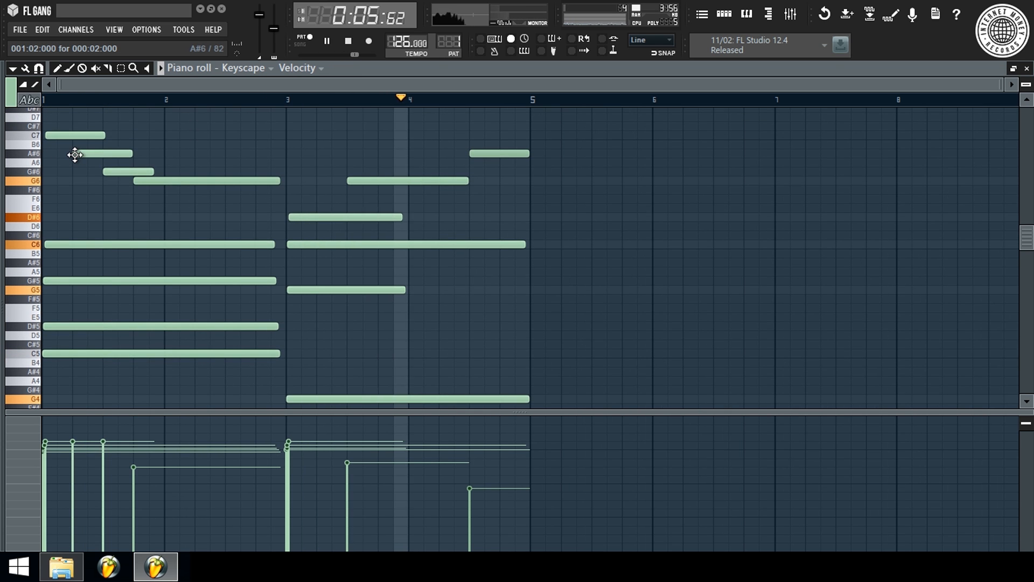
pyautogui.hotkey('ctrl', 'a')
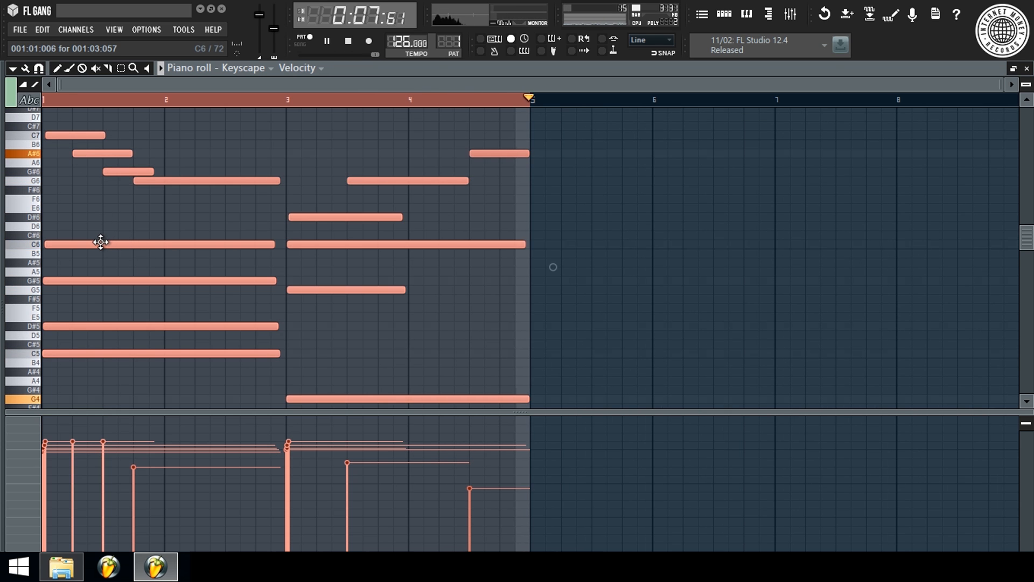
pyautogui.hotkey('ctrl', 'b')
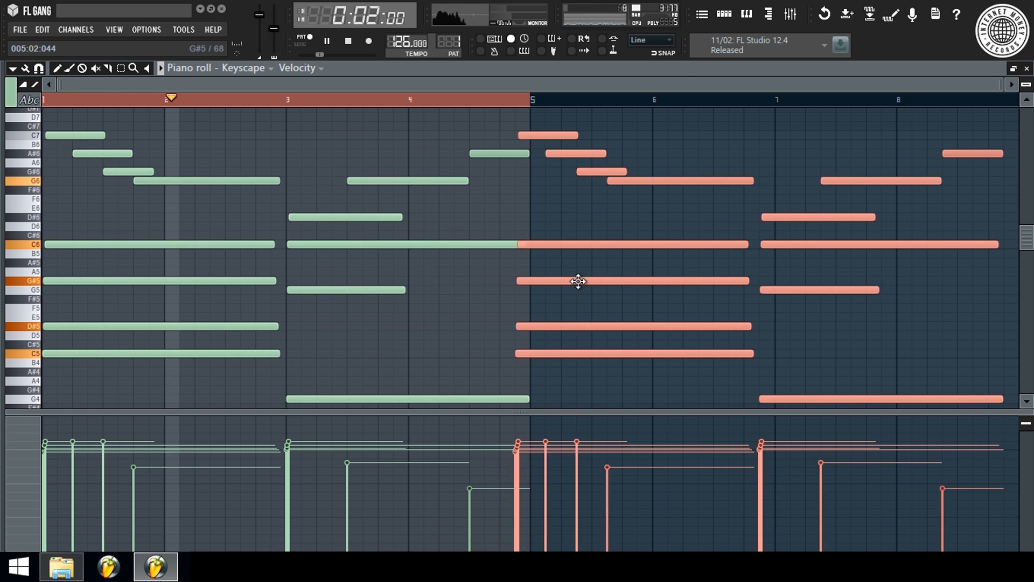
pyautogui.hotkey('ctrl', 'd')
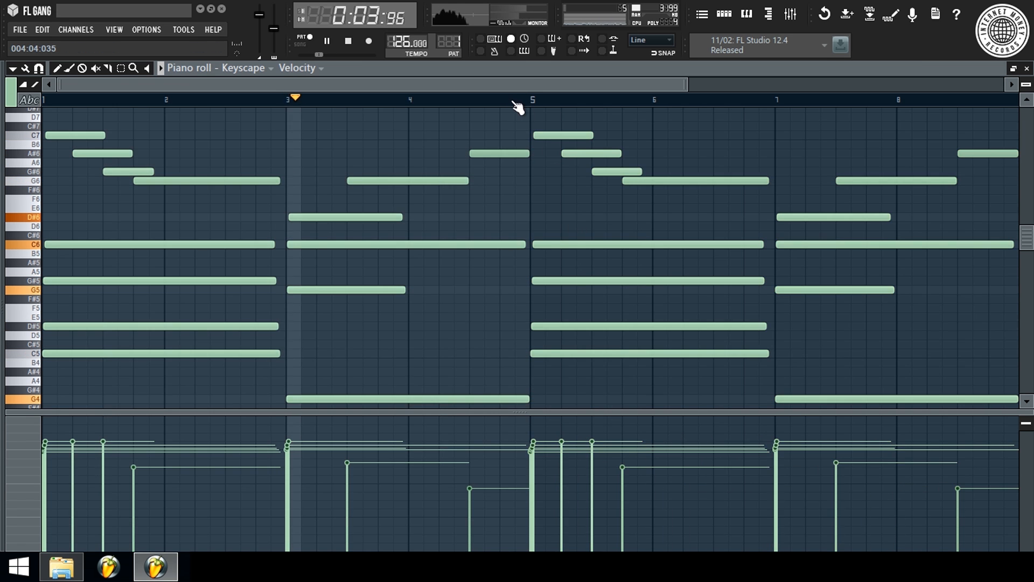
pyautogui.scroll(-2, 515, 104)
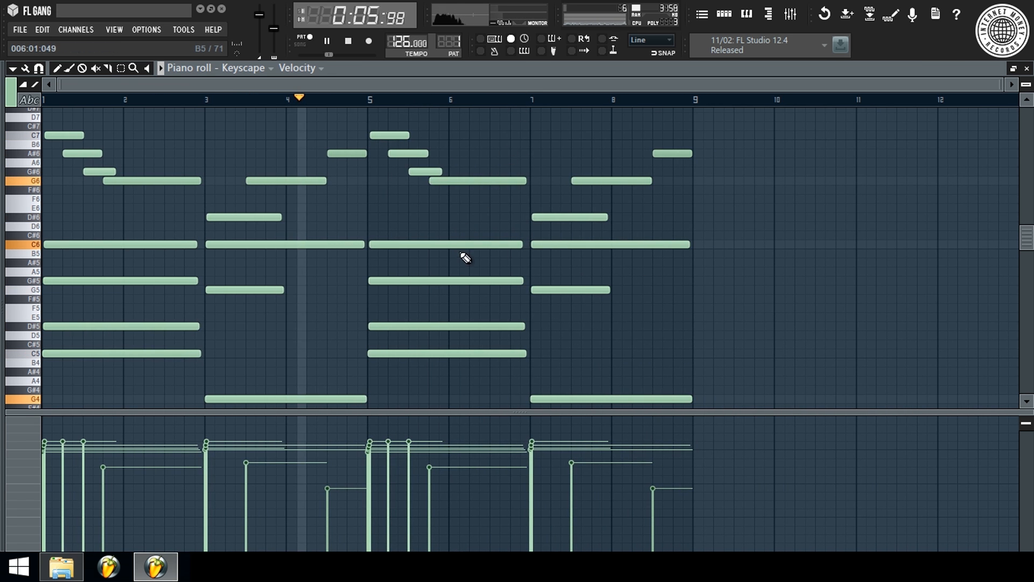
# Raise the long C6 note starting at bar 7 by one octave to C7 and play the pattern.
pyautogui.click(575, 244)
pyautogui.hotkey('ctrl', 'Up')
pyautogui.hotkey('ctrl', 'd')
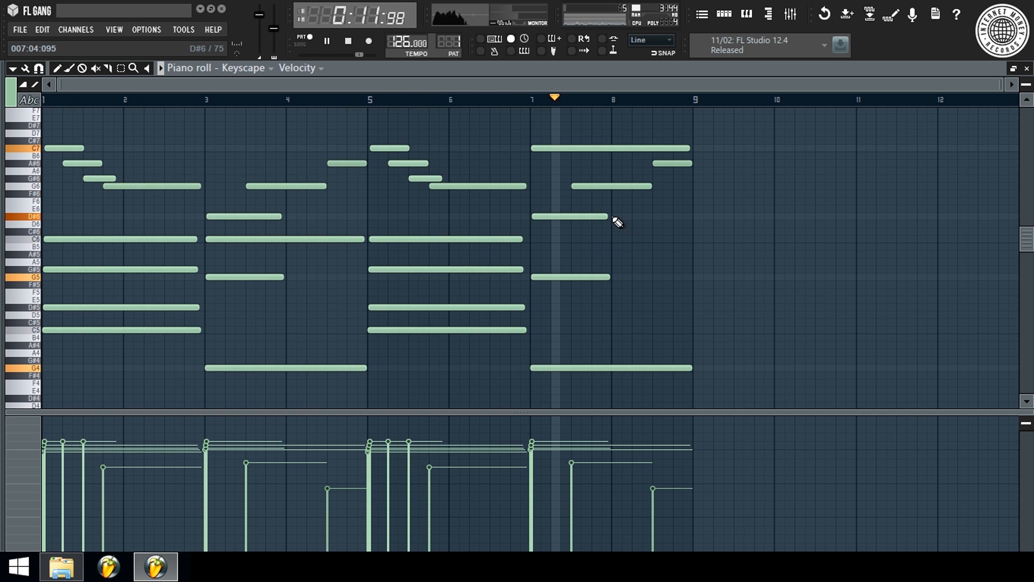
pyautogui.press('space')
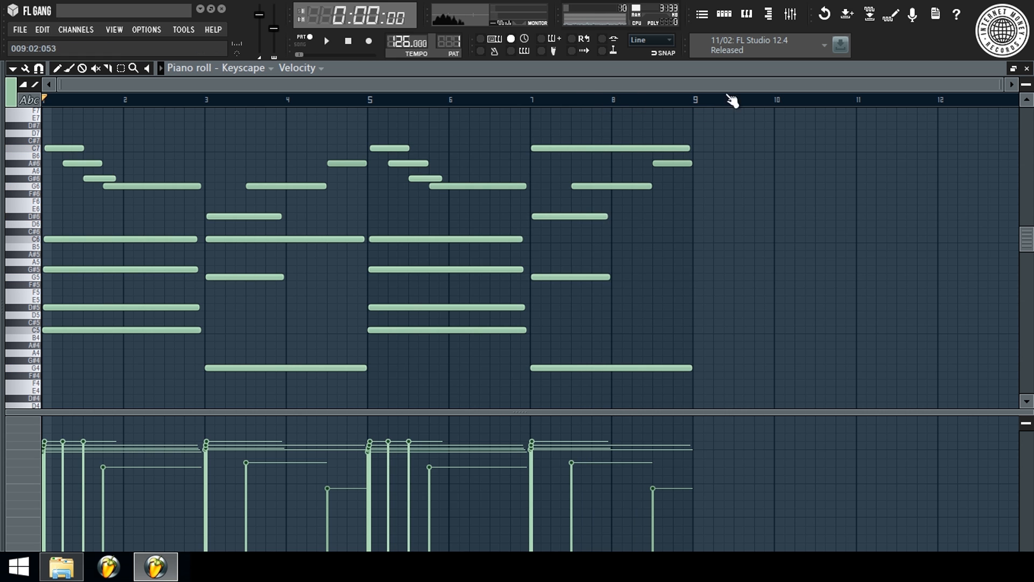
pyautogui.scroll(2, 719, 107)
pyautogui.scroll(2, 719, 108)
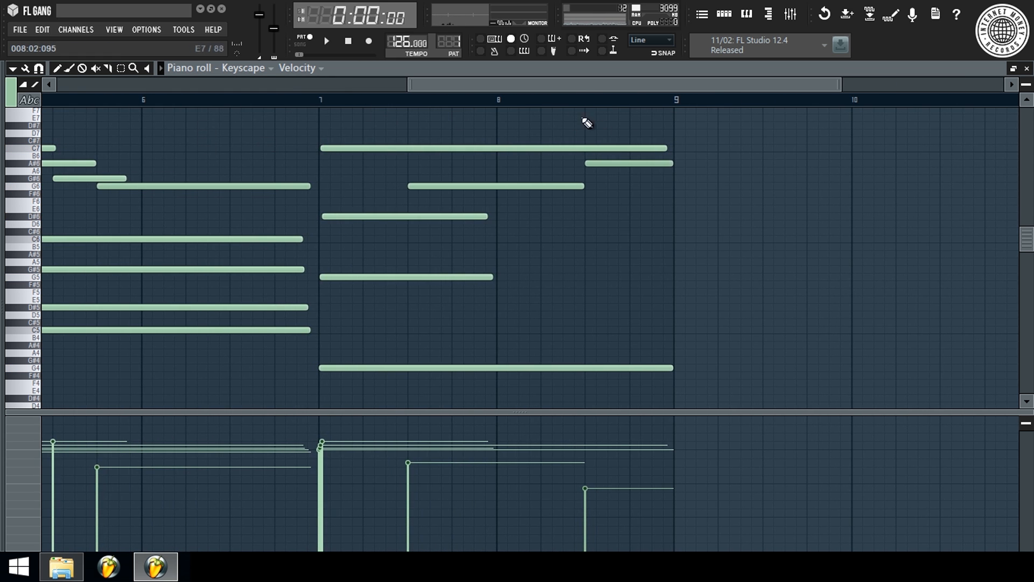
pyautogui.scroll(-4, 506, 104)
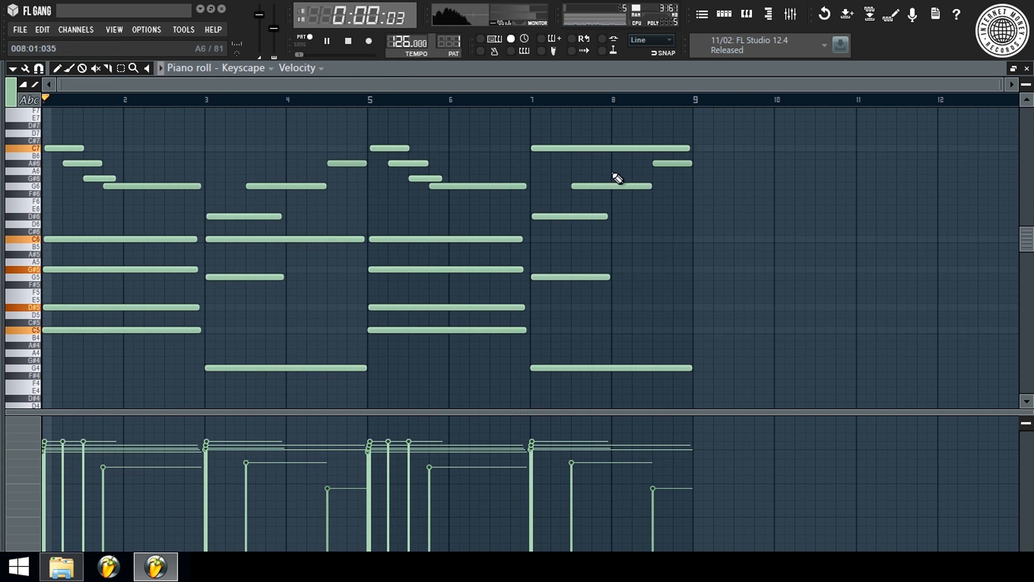
pyautogui.scroll(4, 688, 111)
pyautogui.press('space')
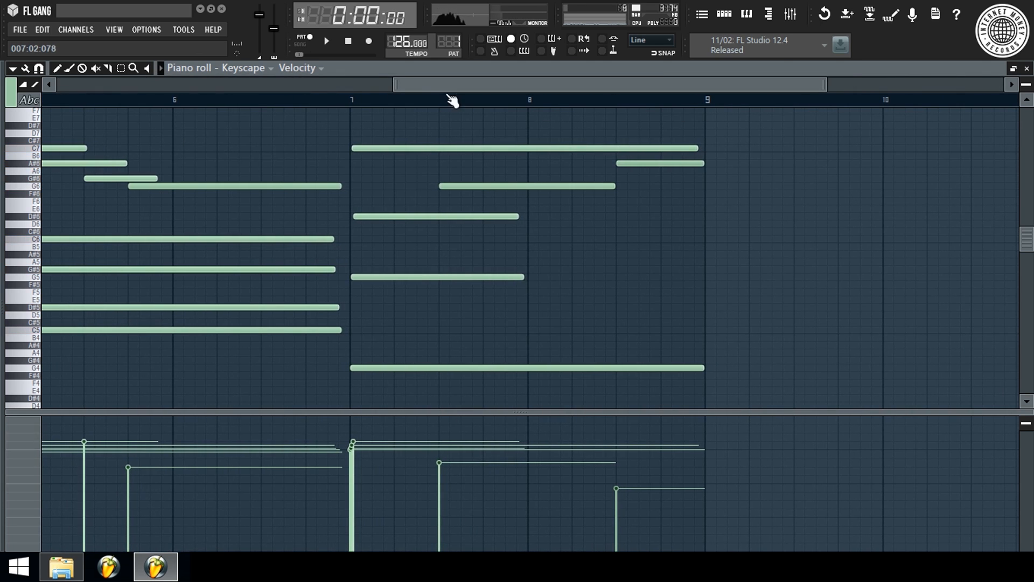
# Start playback from bar 7 and lower the D#6 note there to D6.
pyautogui.scroll(-4, 547, 110)
pyautogui.moveTo(8, 116); pyautogui.dragTo(539, 124)
pyautogui.press('space')
pyautogui.click(590, 221)
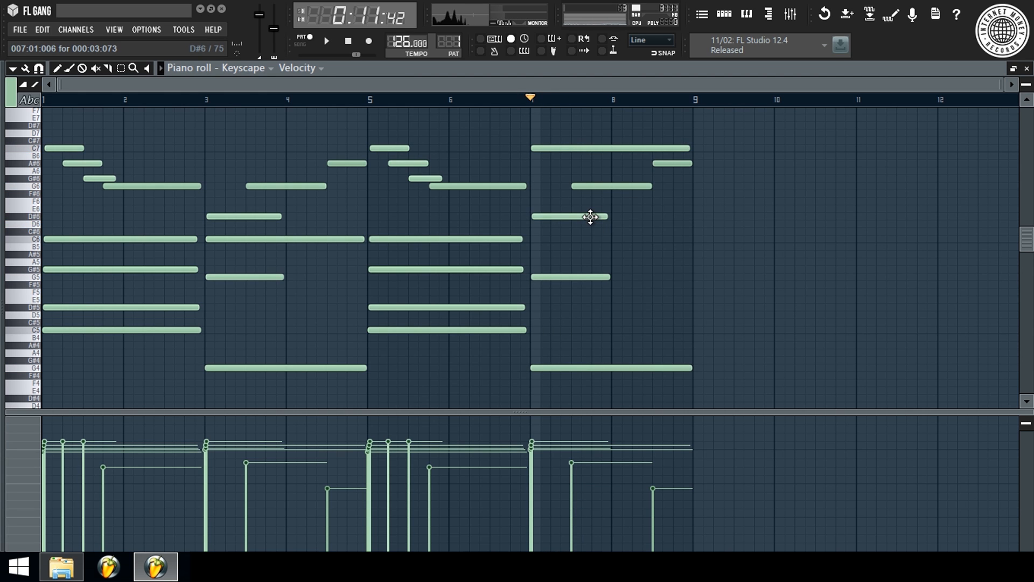
pyautogui.click(614, 224)
pyautogui.press('space')
pyautogui.moveTo(584, 216); pyautogui.dragTo(592, 223)
pyautogui.press('space')
pyautogui.press('space')
# Add a D#6 note about one bar long at bar 8 and lower the last A#6 melody note to G#6.
pyautogui.click(651, 222)
pyautogui.press('Up')
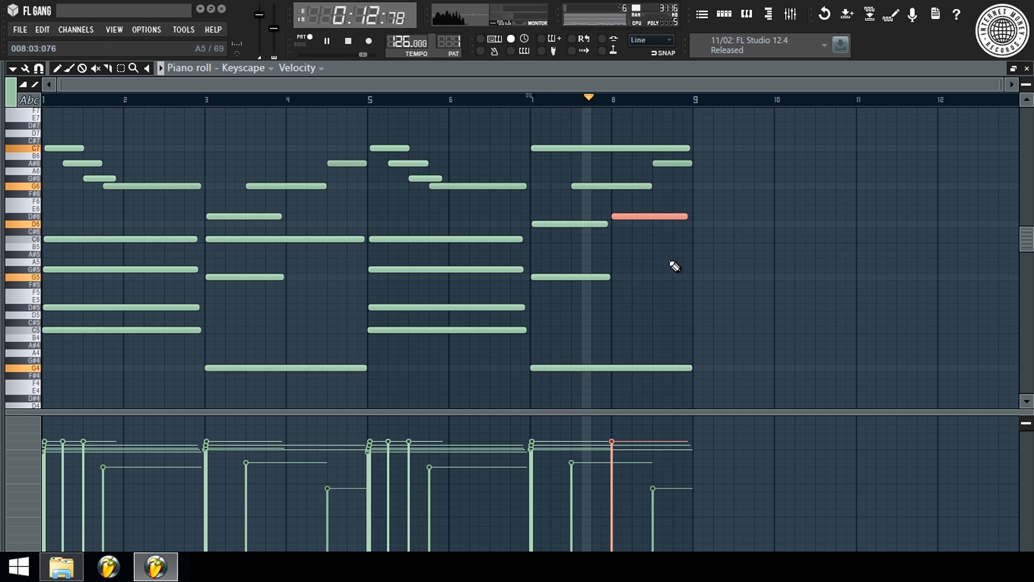
pyautogui.press('space')
pyautogui.click(666, 161)
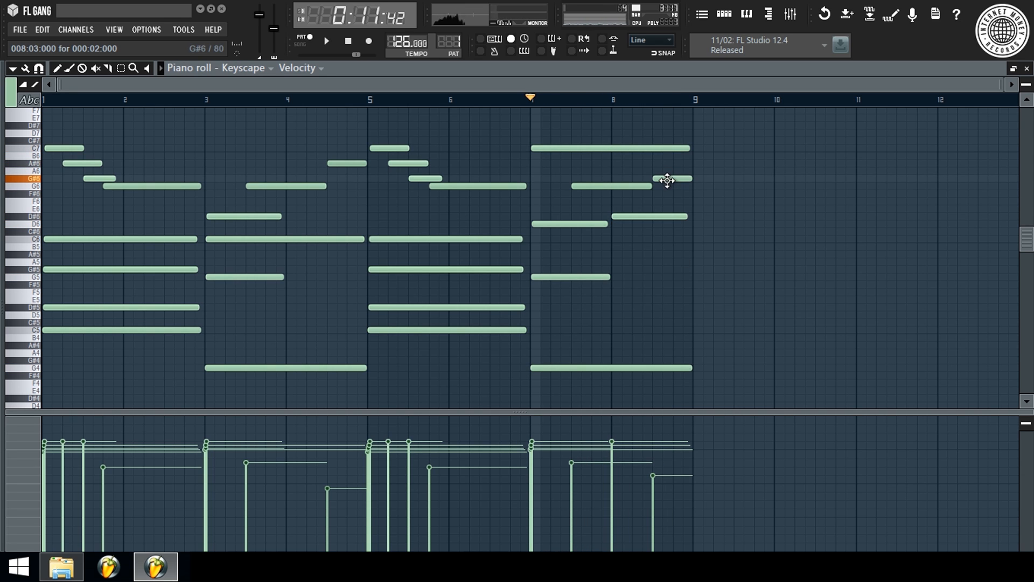
pyautogui.press('space')
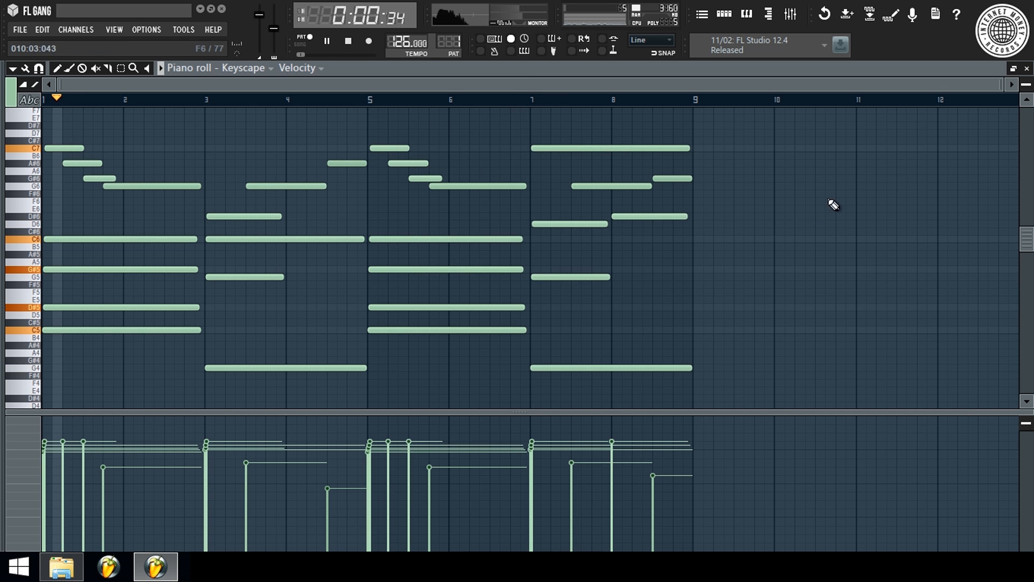
# Add a Snare hit on step 9 and repeat it on beat 3 of every bar through bar 8.
pyautogui.press('F7')
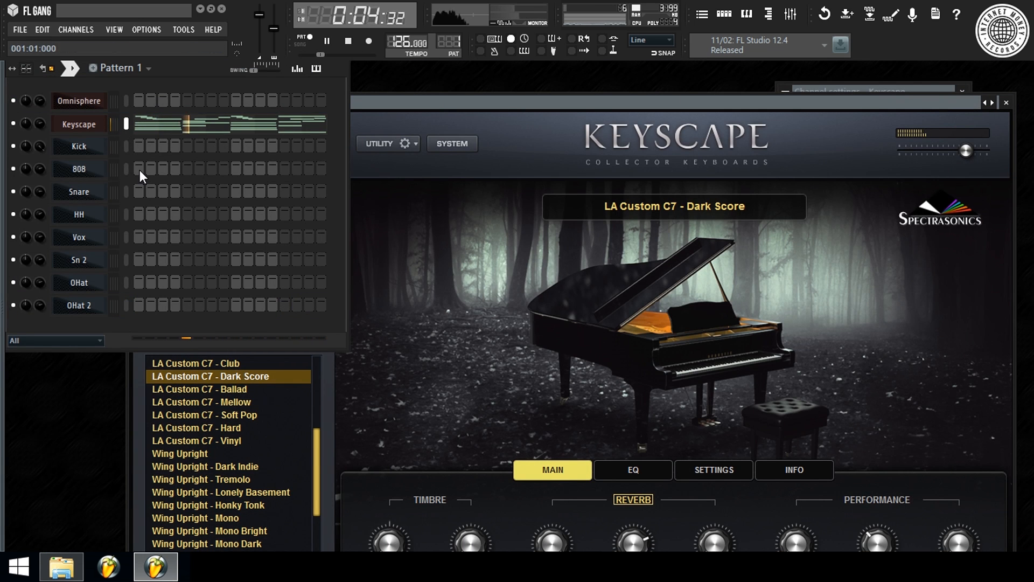
pyautogui.click(235, 190)
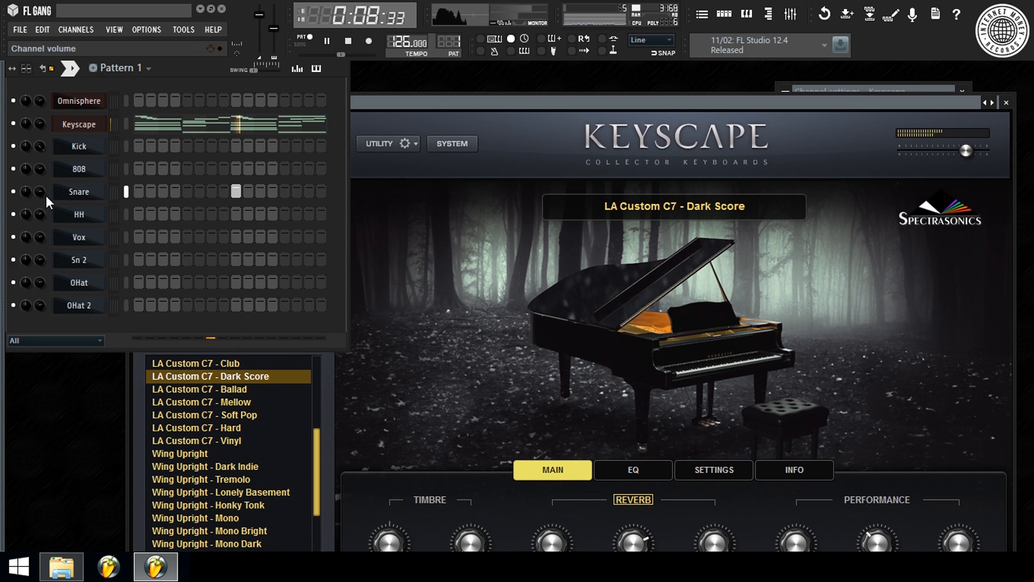
pyautogui.rightClick(103, 199)
pyautogui.click(186, 192)
pyautogui.scroll(-2, 169, 103)
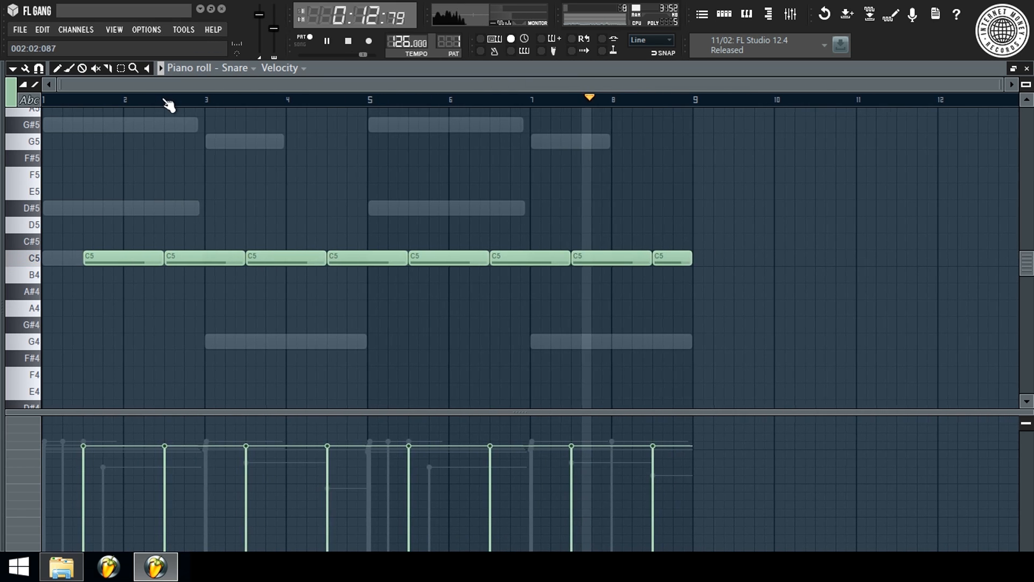
# Shorten all the Snare notes to 24 ticks and raise their velocity slightly.
pyautogui.rightClick(673, 257)
pyautogui.click(655, 259)
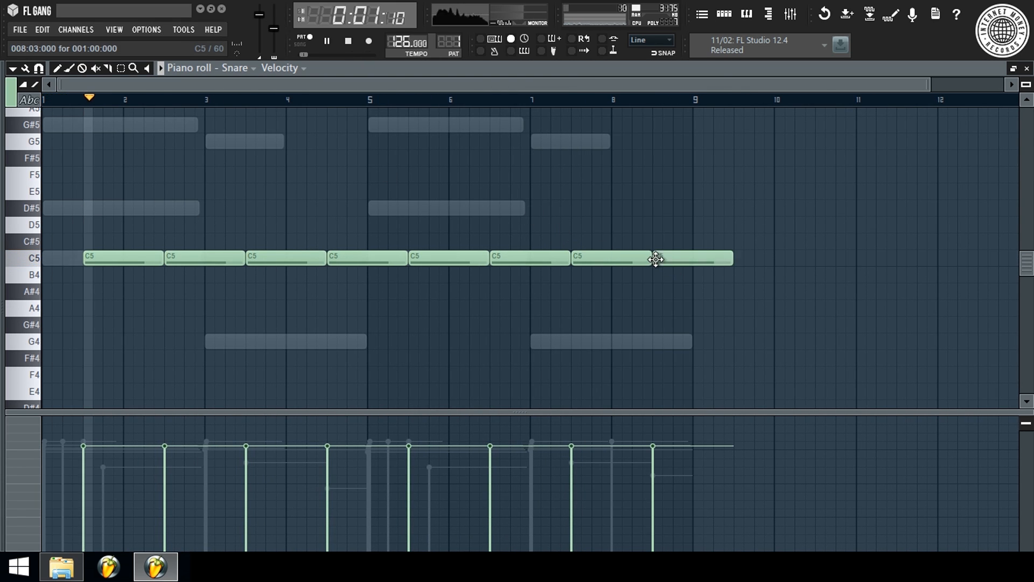
pyautogui.hotkey('ctrl', 'a')
pyautogui.moveTo(729, 258); pyautogui.dragTo(540, 291)
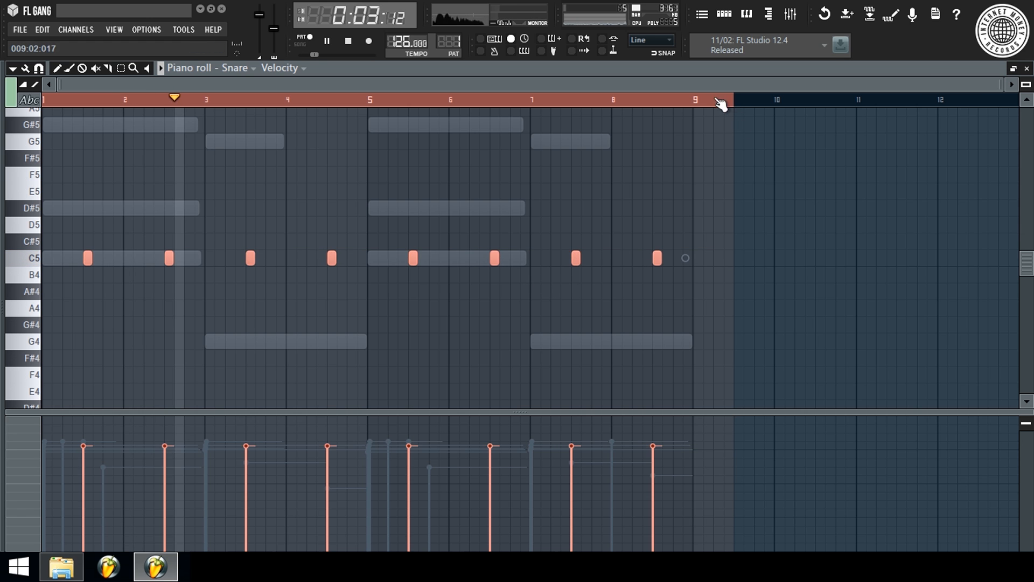
pyautogui.scroll(4, 716, 103)
pyautogui.moveTo(623, 254); pyautogui.dragTo(560, 281)
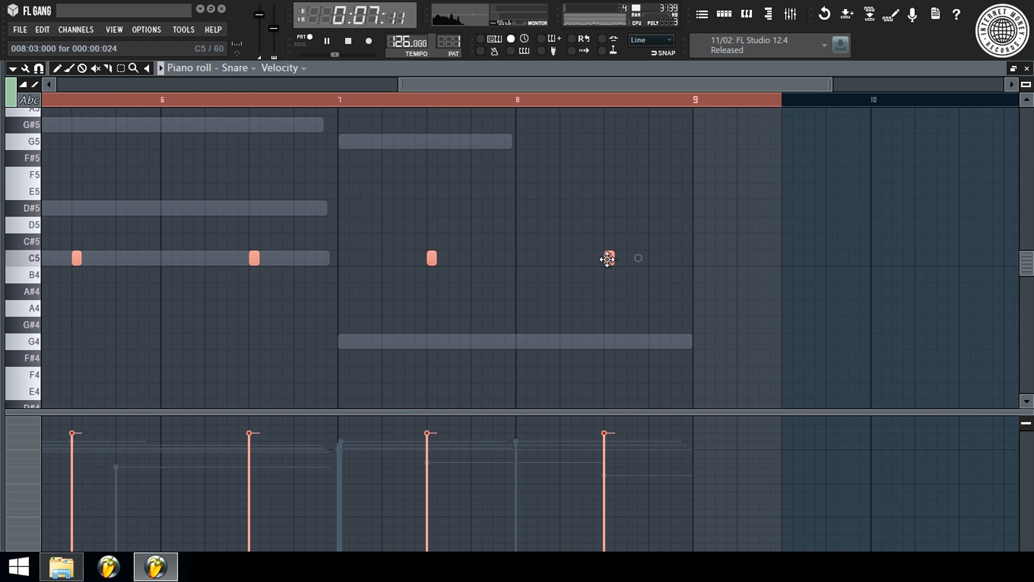
pyautogui.hotkey('ctrl', 'd')
pyautogui.press('Escape')
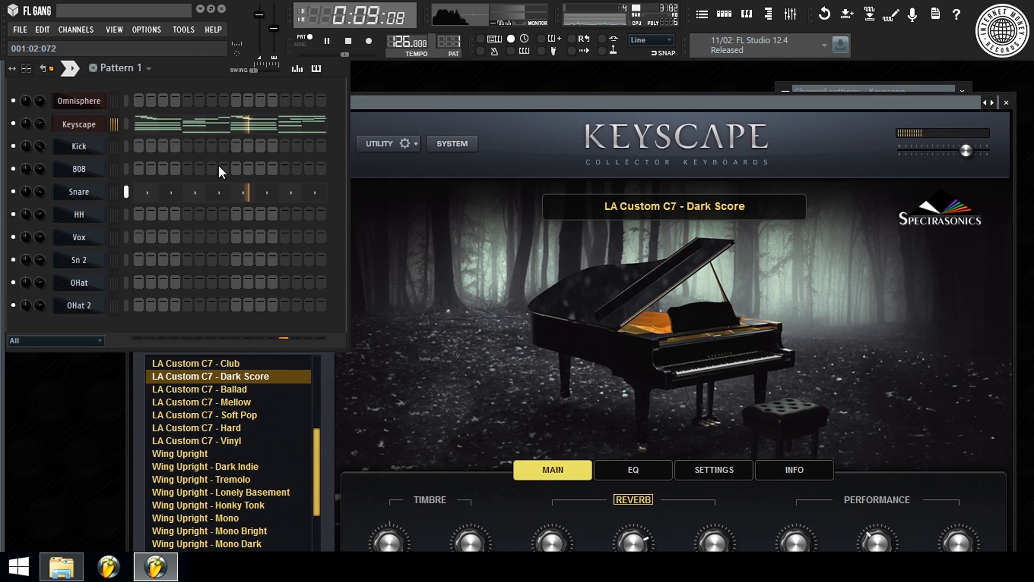
# Fill the HH channel with a hit every two steps and open it in the piano roll.
pyautogui.rightClick(88, 215)
pyautogui.click(150, 321)
pyautogui.rightClick(96, 216)
pyautogui.click(125, 213)
pyautogui.scroll(-5, 129, 101)
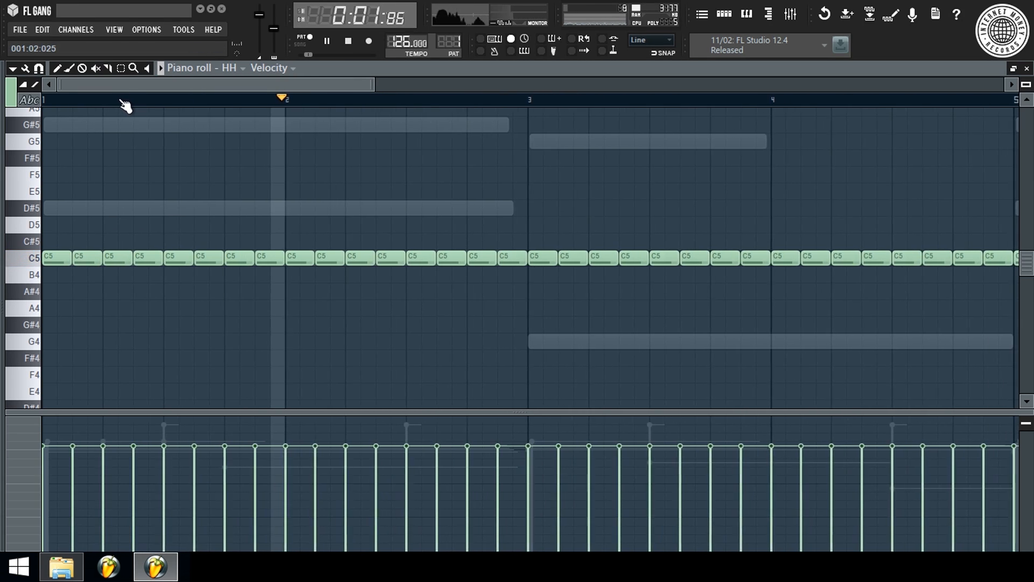
# Set the snap to 1/6 beat and split the HH hits on beats 2 and 3 of bar 1 into three short notes each.
pyautogui.click(39, 68)
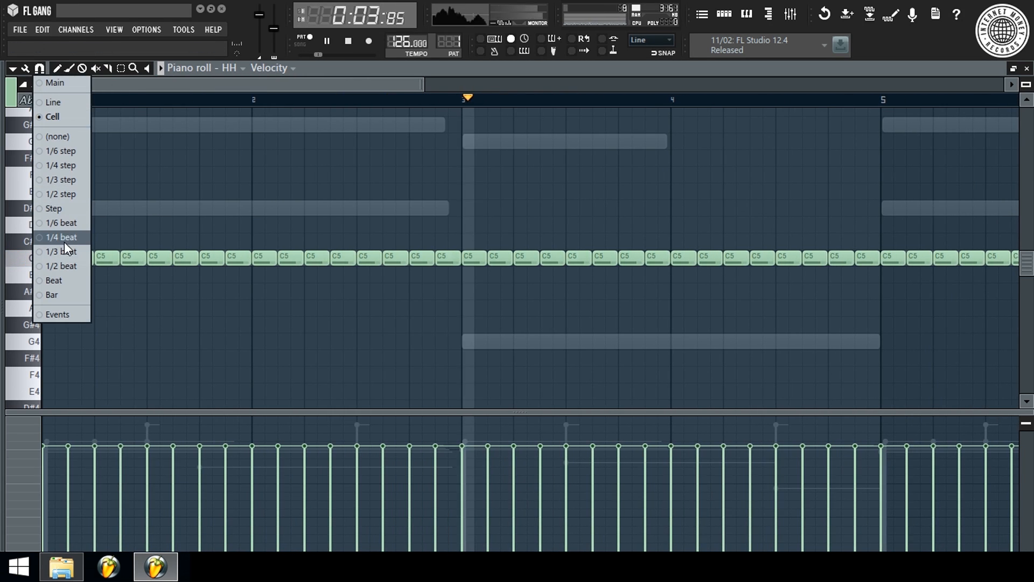
pyautogui.click(62, 224)
pyautogui.press('space')
pyautogui.scroll(4, 54, 102)
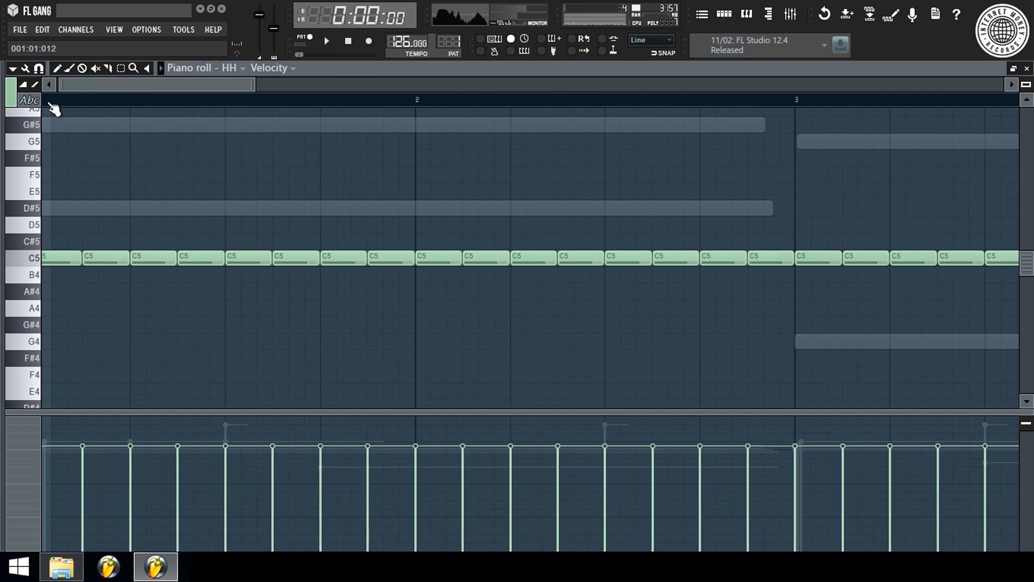
pyautogui.press('space')
pyautogui.click(168, 257)
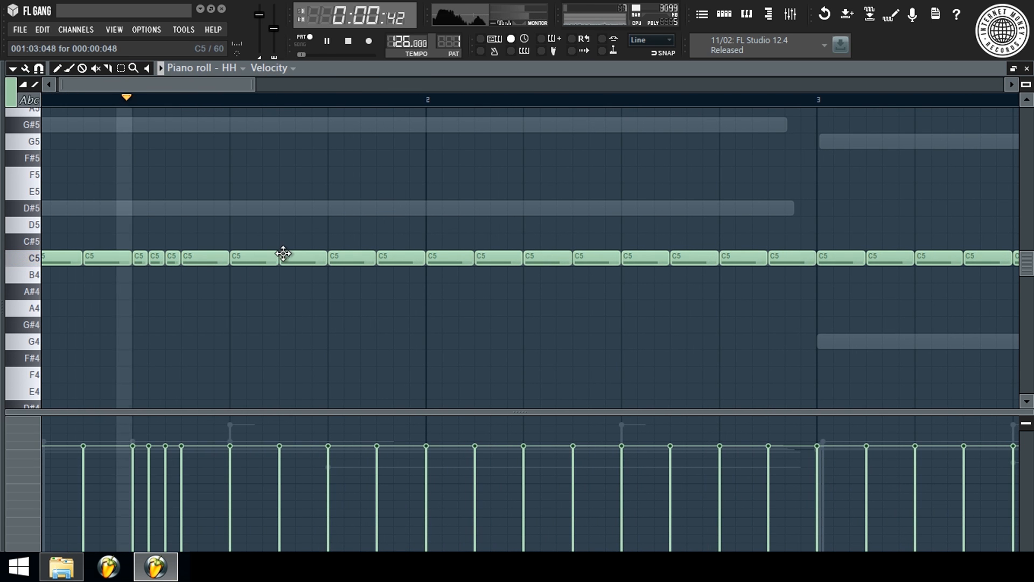
pyautogui.moveTo(276, 254); pyautogui.dragTo(246, 255)
pyautogui.click(249, 255)
pyautogui.click(266, 259)
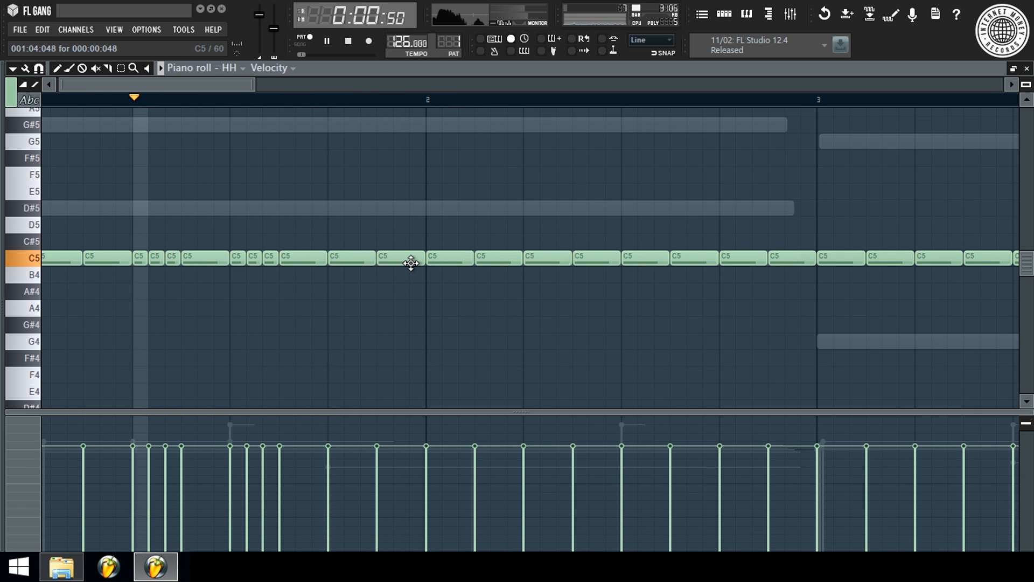
pyautogui.press('space')
# Replace the second HH hit of bar 2 with three 1/6-beat notes on A#4.
pyautogui.moveTo(521, 258); pyautogui.dragTo(492, 263)
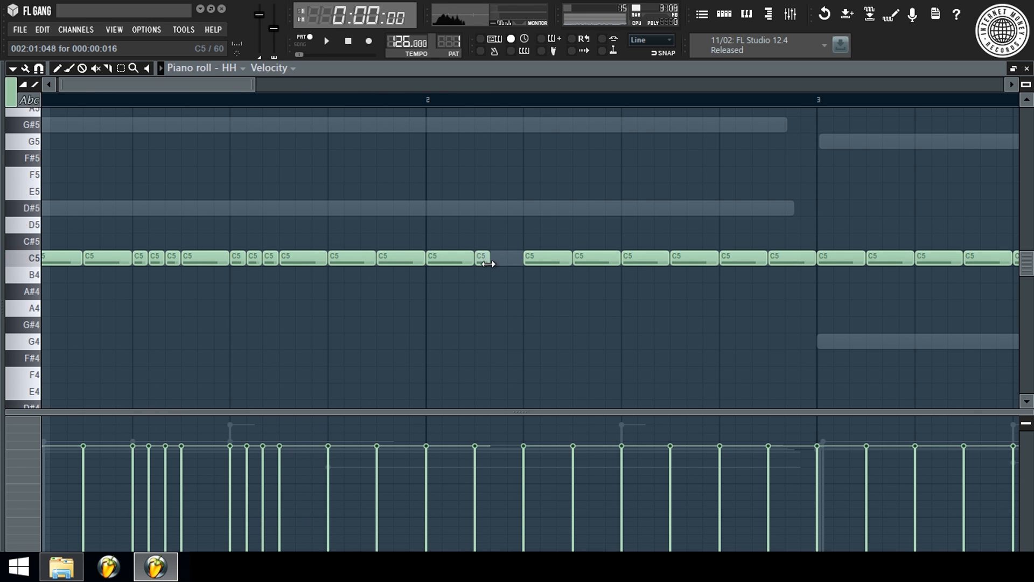
pyautogui.click(514, 292)
pyautogui.press('space')
pyautogui.scroll(-3, 508, 103)
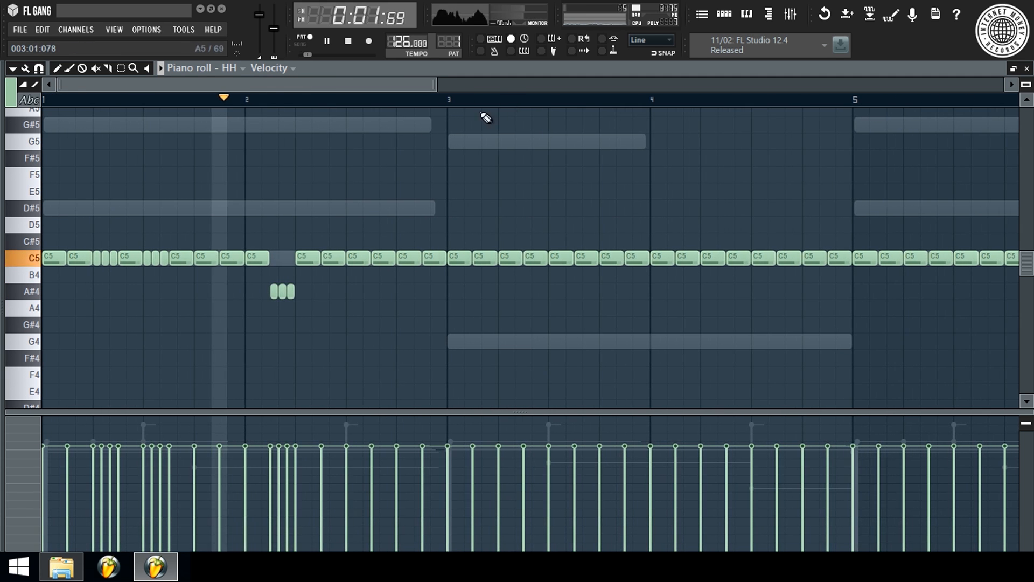
# Turn the HH hits on beat 3 of bar 2 into a roll of six 1/6-beat C5 notes and play it.
pyautogui.press('space')
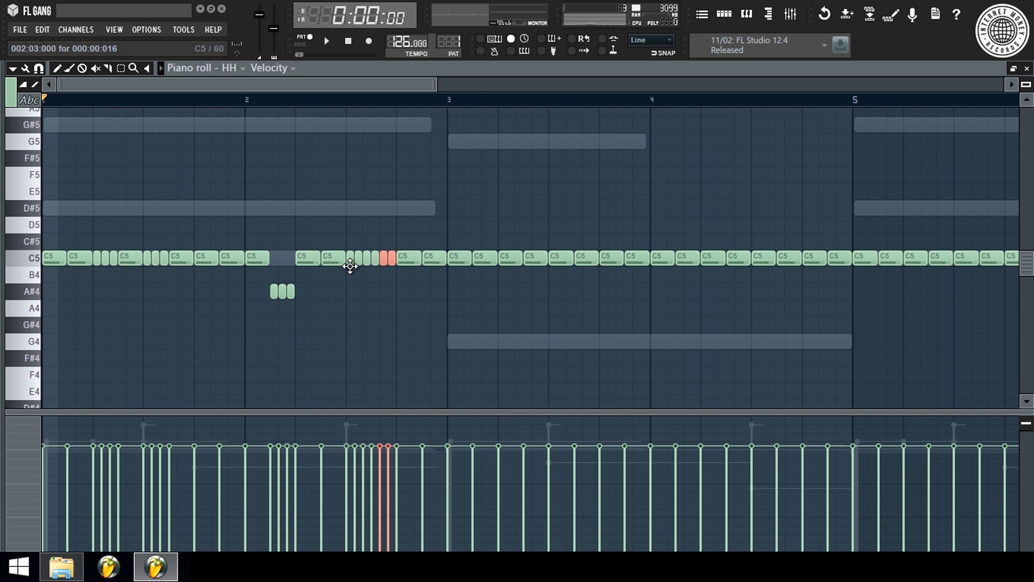
pyautogui.scroll(3, 368, 102)
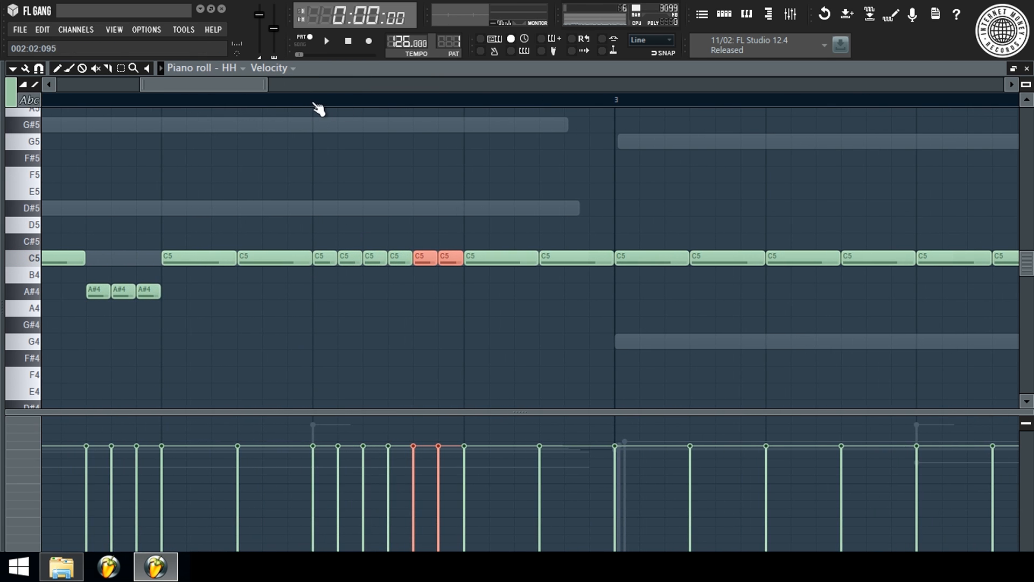
pyautogui.press('space')
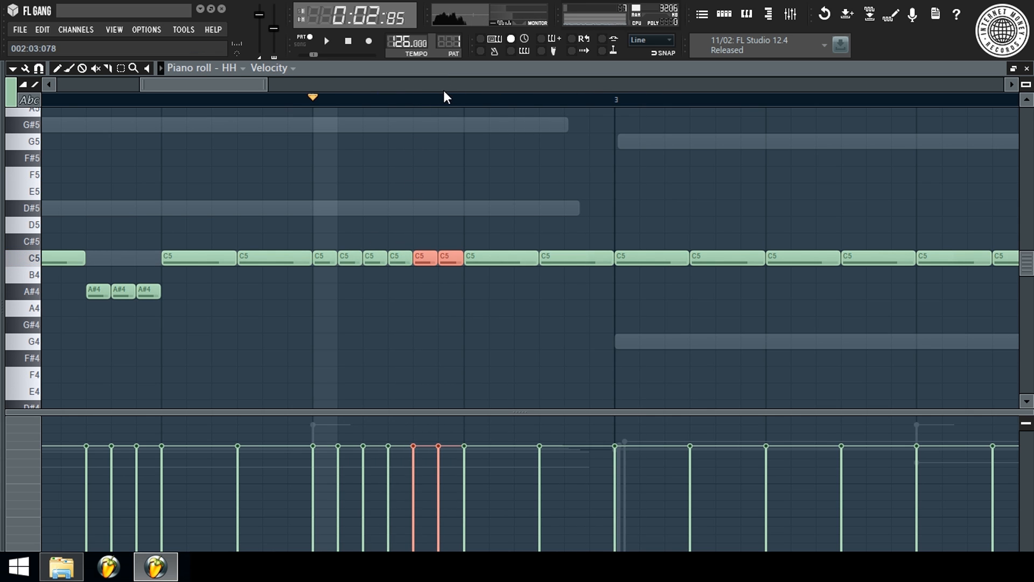
# Replace the two HH hits on beat 3 of bar 3 with three 1/3-beat notes on A4.
pyautogui.click(445, 96)
pyautogui.scroll(-2, 445, 92)
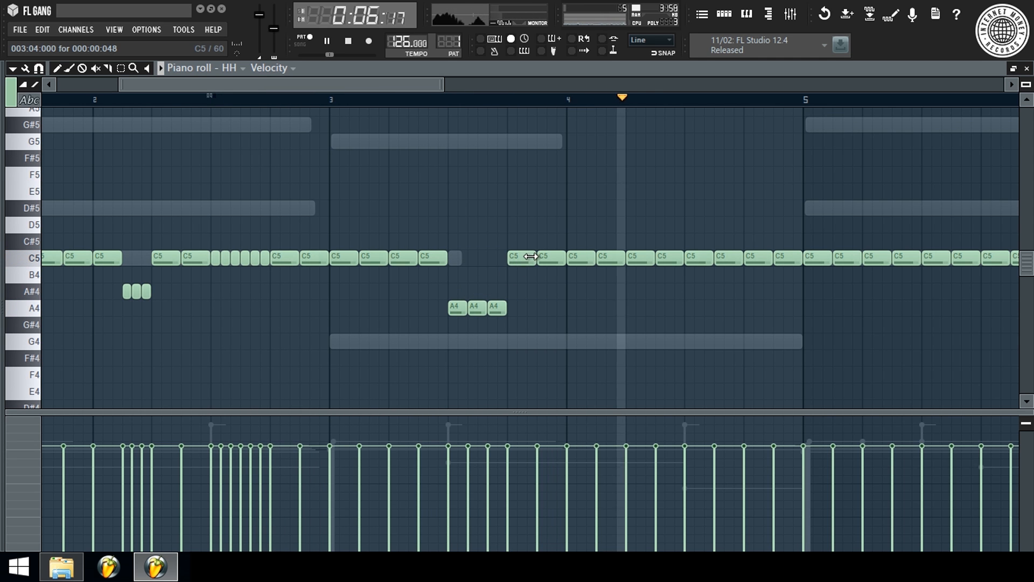
pyautogui.scroll(-3, 723, 104)
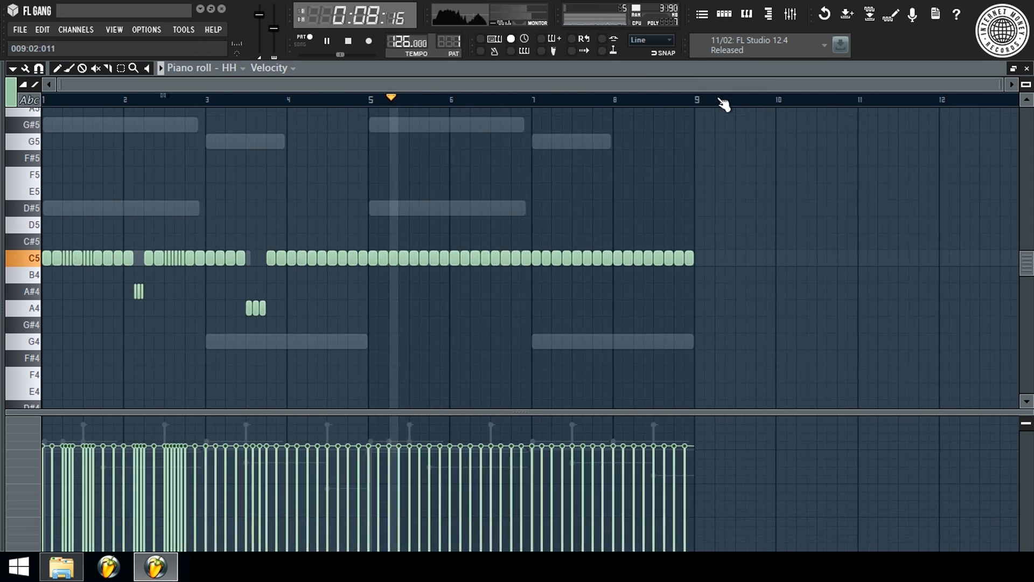
# Replace the second HH hit of bar 4 with three 1/6-beat C5 notes and play from bar 4.
pyautogui.scroll(2, 323, 106)
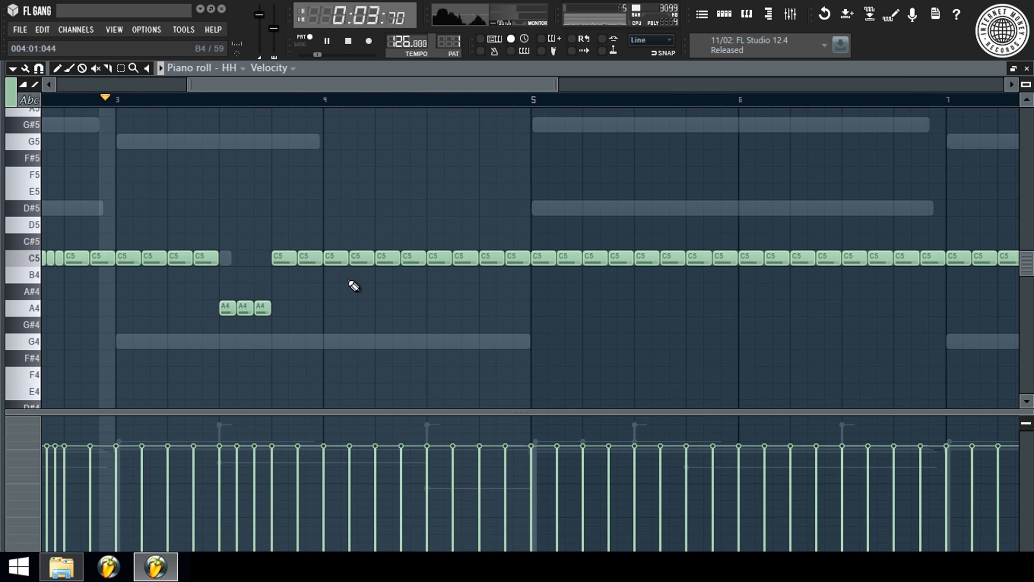
pyautogui.moveTo(373, 260); pyautogui.dragTo(354, 266)
pyautogui.click(360, 257)
pyautogui.click(369, 258)
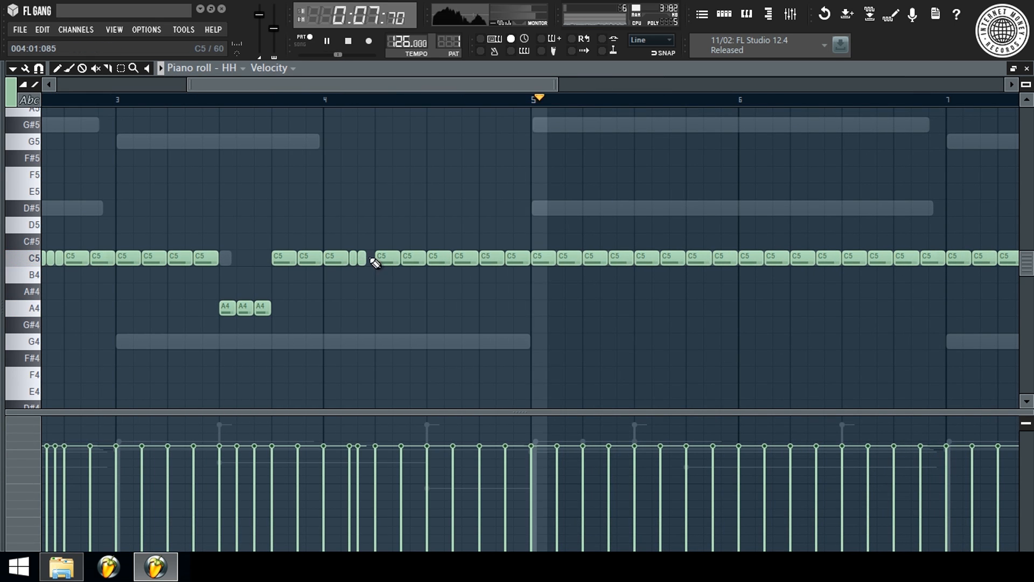
pyautogui.click(326, 101)
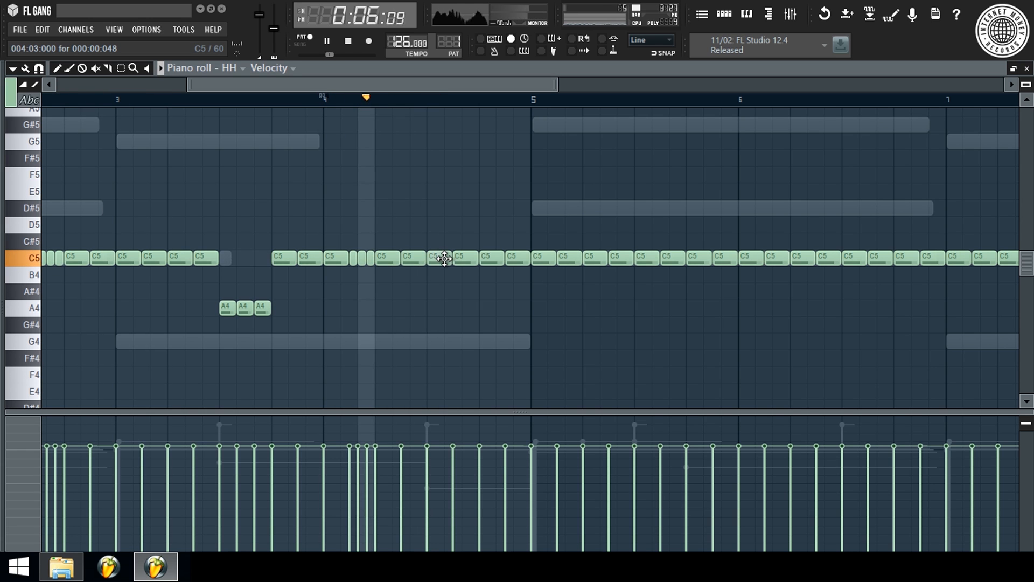
# In bar 4, replace the last HH hit of beat 2 with a 1/6-beat D5 note and lower the beat 4 hits to B4 and A4.
pyautogui.press('space')
pyautogui.moveTo(425, 259); pyautogui.dragTo(408, 229)
pyautogui.press('space')
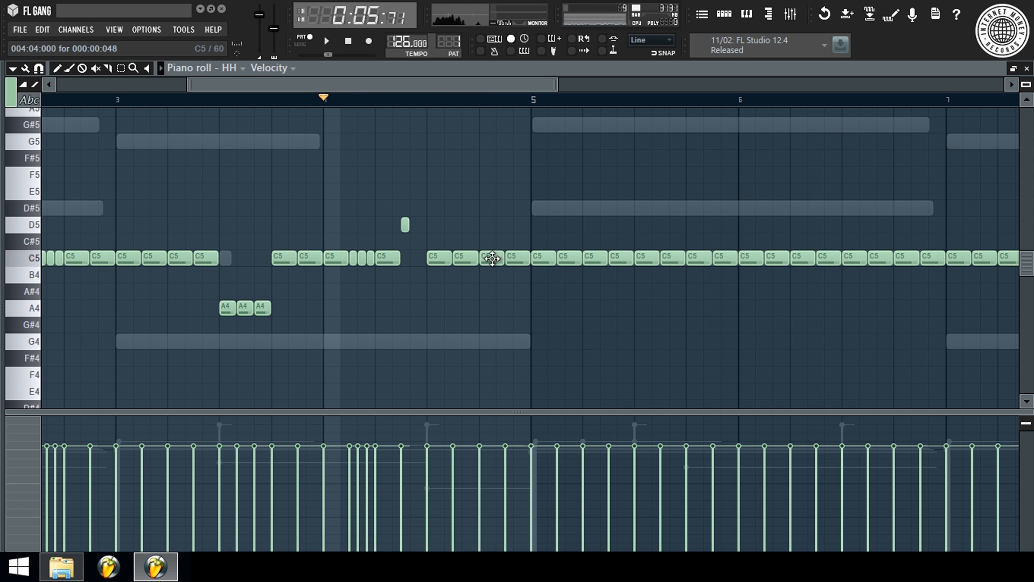
pyautogui.press('space')
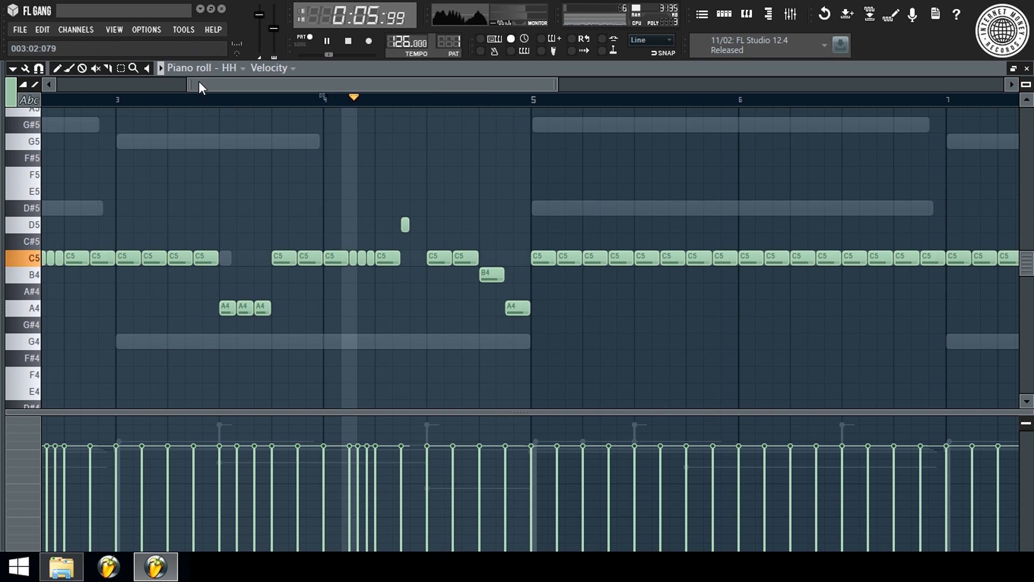
# Change the snap setting and replace the HH hits in bars 5 to 8 with a copy of bars 1 to 4.
pyautogui.click(39, 68)
pyautogui.click(59, 223)
pyautogui.scroll(-3, 527, 128)
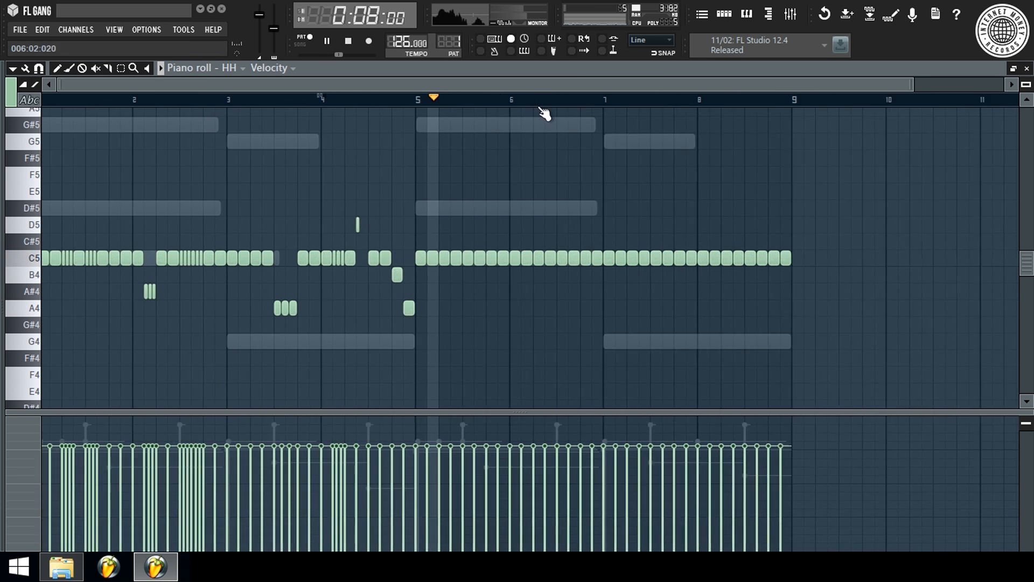
pyautogui.moveTo(404, 254); pyautogui.dragTo(894, 275)
pyautogui.press('space')
pyautogui.press('Delete')
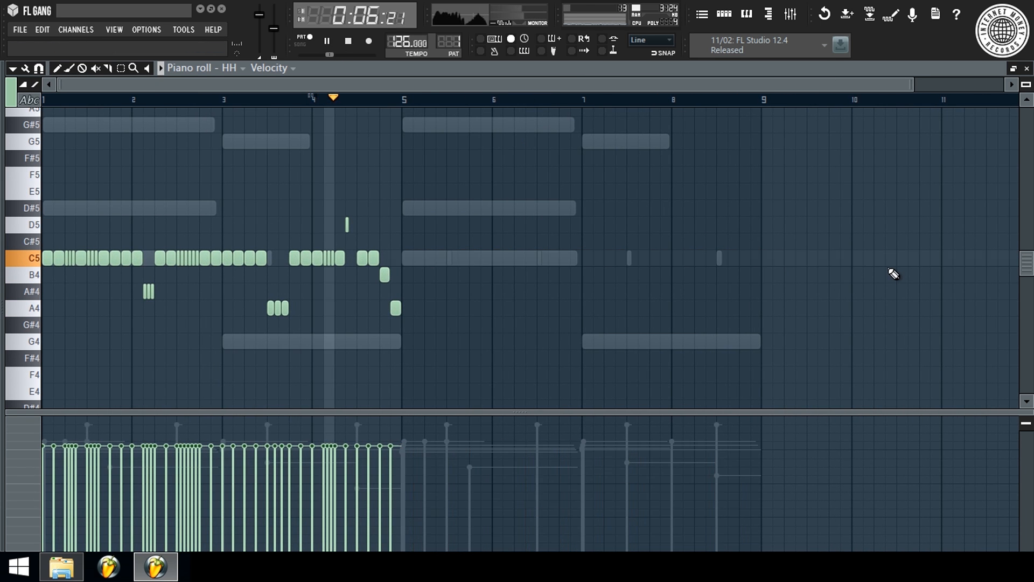
pyautogui.hotkey('ctrl', 'v')
pyautogui.scroll(5, 792, 106)
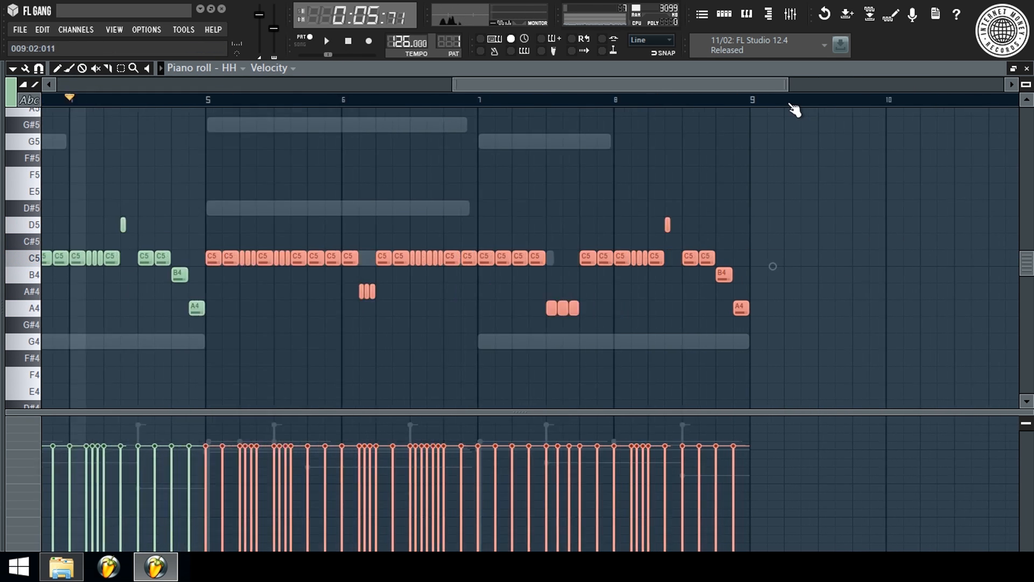
# Raise the three A4 hits on beat 3 of bar 7 to C5 and delete the last two.
pyautogui.click(587, 165)
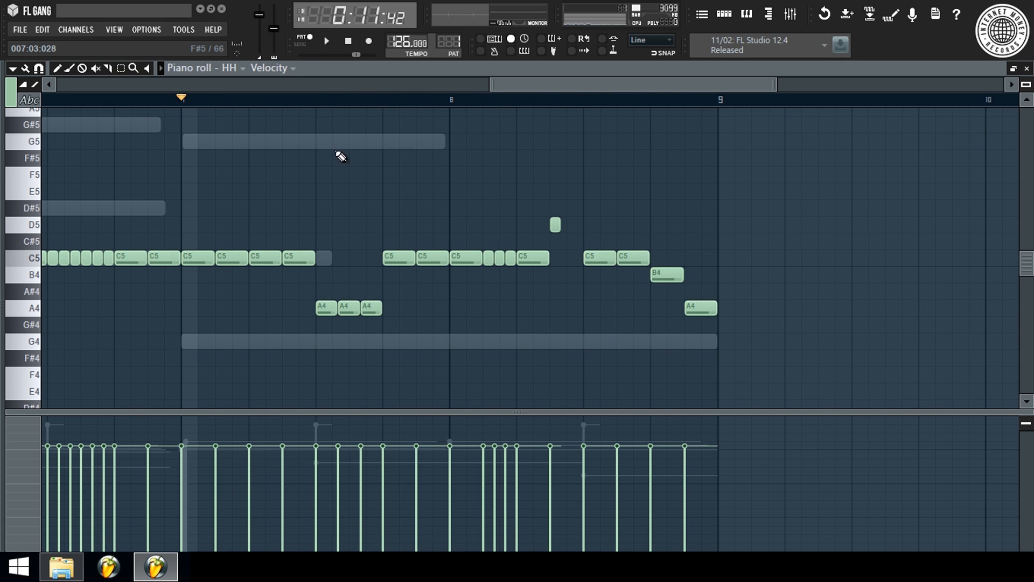
pyautogui.moveTo(323, 305); pyautogui.dragTo(485, 325)
pyautogui.hotkey('shift', 'Up')
pyautogui.hotkey('shift', 'Up')
pyautogui.hotkey('shift', 'Up')
pyautogui.press('space')
pyautogui.press('space')
pyautogui.rightClick(370, 250)
pyautogui.rightClick(350, 252)
pyautogui.press('space')
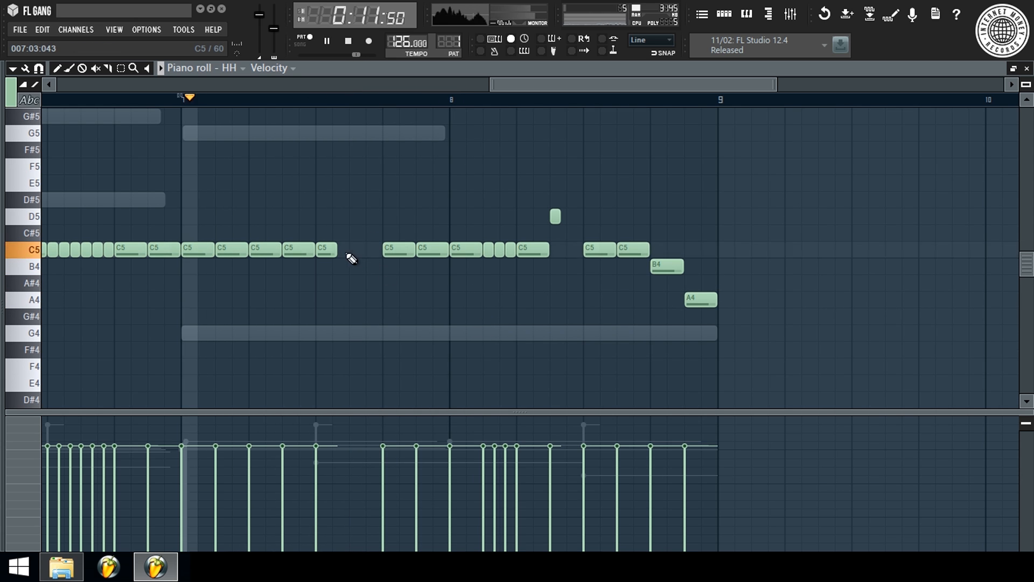
# Draw a half-beat C5 note on the second half of beat 3 in bar 7 and chop it into four equal notes.
pyautogui.press('space')
pyautogui.click(350, 251)
pyautogui.press('space')
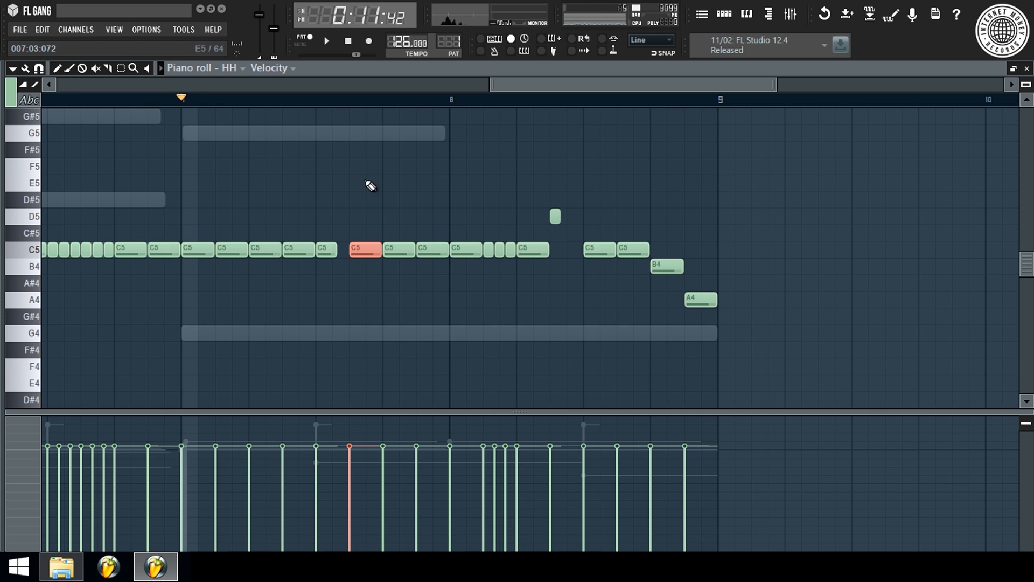
pyautogui.press('space')
pyautogui.hotkey('ctrl', 'u')
pyautogui.press('space')
pyautogui.moveTo(497, 266); pyautogui.dragTo(493, 264)
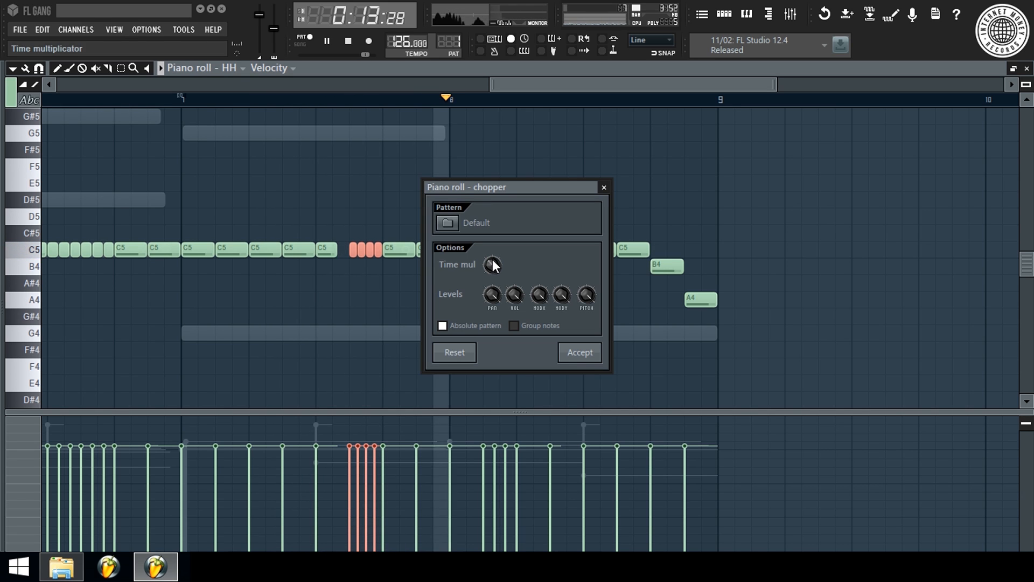
pyautogui.click(567, 354)
# Move the chopped roll to beat 3 of bar 7 with its fourth note set slightly apart, and raise bar 8's last HH hit to C5.
pyautogui.press('space')
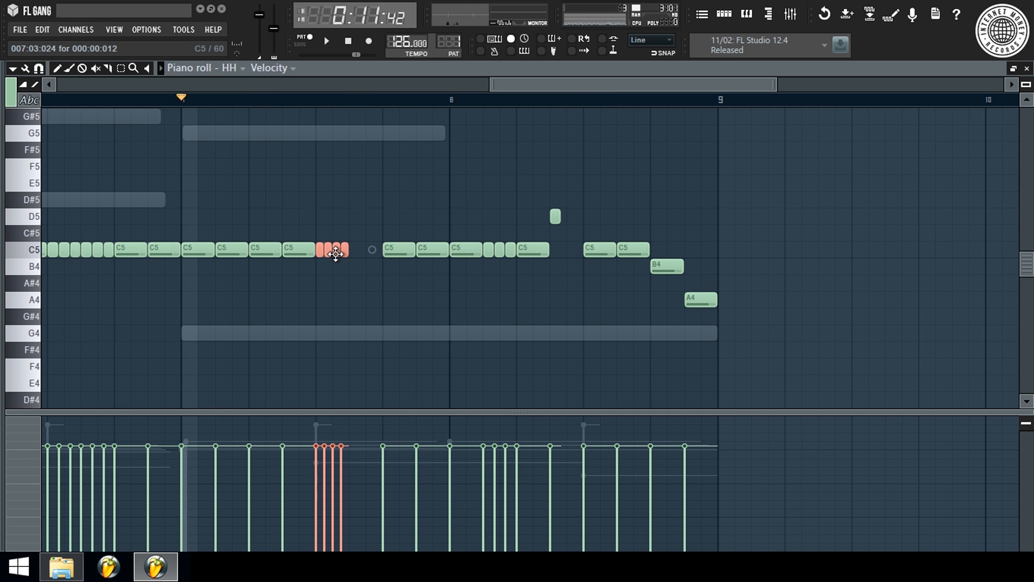
pyautogui.press('space')
pyautogui.hotkey('ctrl', 'd')
pyautogui.moveTo(344, 249); pyautogui.dragTo(355, 250)
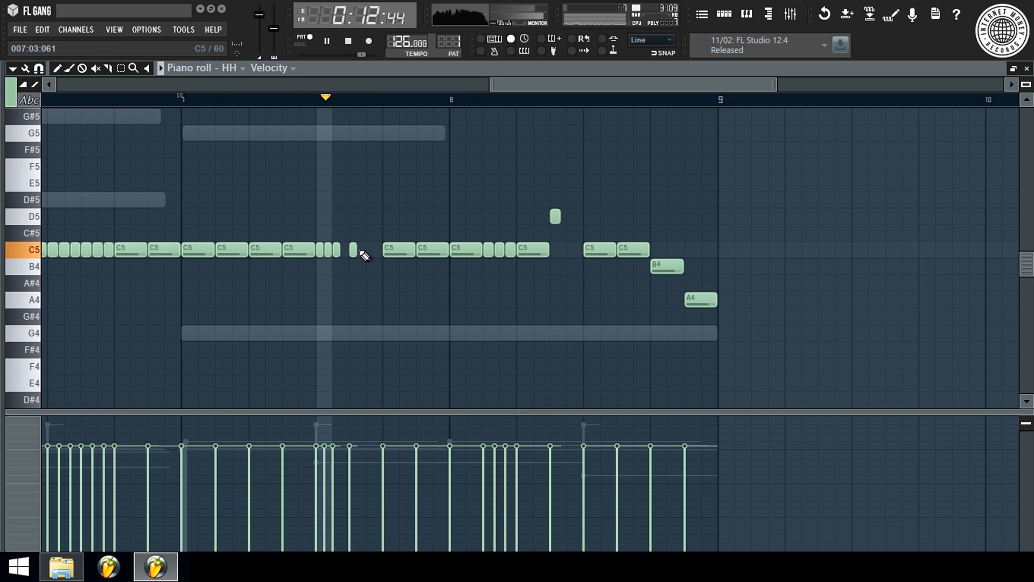
pyautogui.press('space')
pyautogui.press('space')
pyautogui.moveTo(693, 300); pyautogui.dragTo(693, 245)
# Add a kick at the start of every bar and open the Kick channel's piano roll.
pyautogui.press('F7')
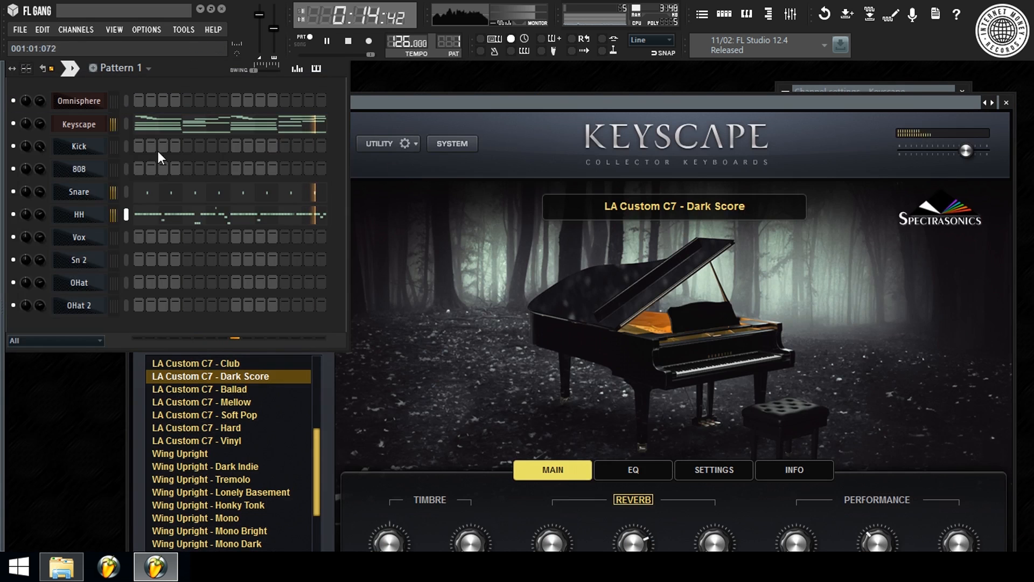
pyautogui.click(56, 150)
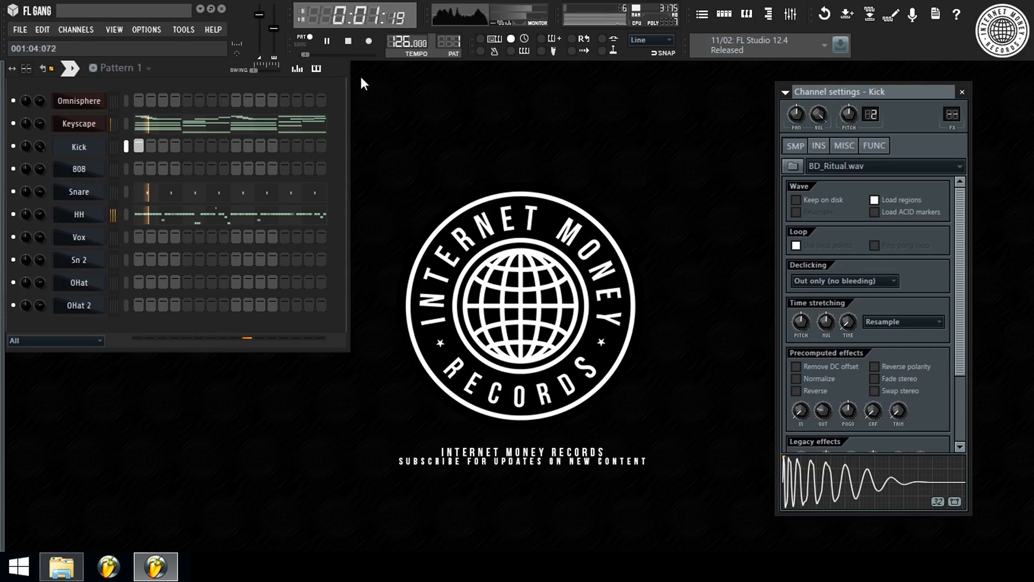
pyautogui.rightClick(100, 144)
pyautogui.click(146, 143)
pyautogui.scroll(-4, 104, 99)
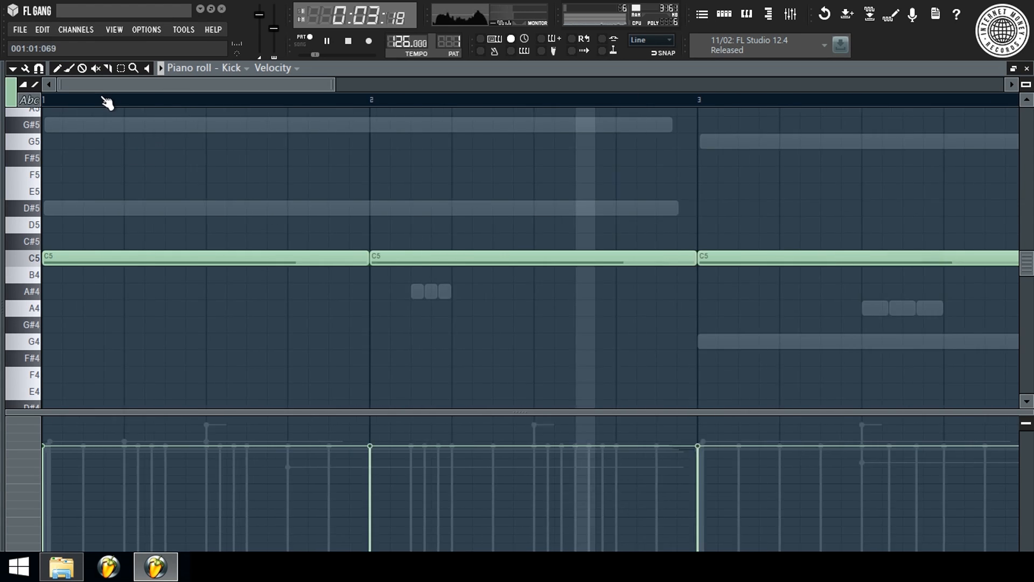
pyautogui.press('space')
pyautogui.press('space')
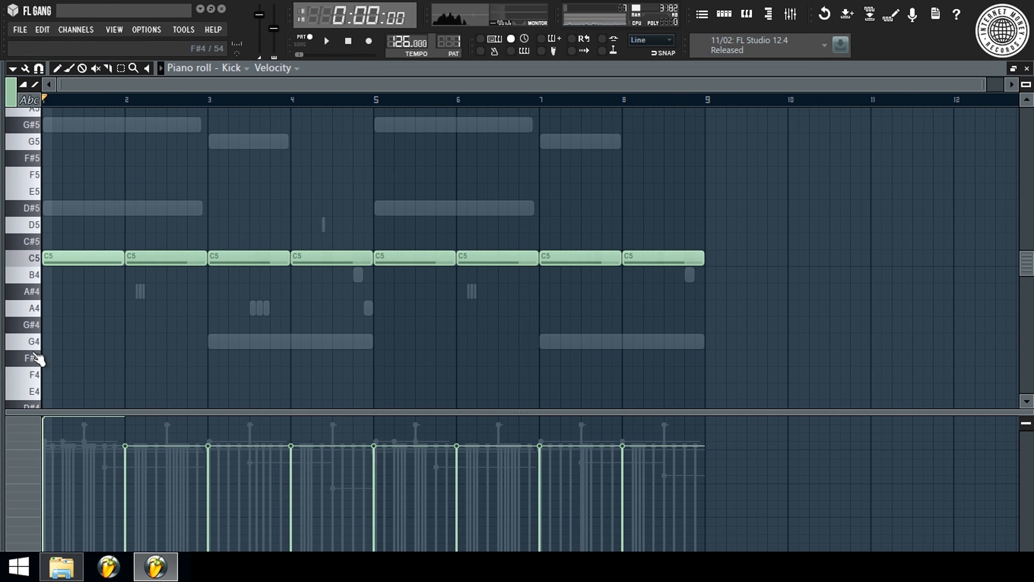
# Shorten the bar 1 kick to half a beat and replace the kicks of bars 2 to 4 with hits around beat 2 of bars 2 and 3.
pyautogui.moveTo(121, 263); pyautogui.dragTo(49, 263)
pyautogui.rightClick(218, 258)
pyautogui.rightClick(167, 261)
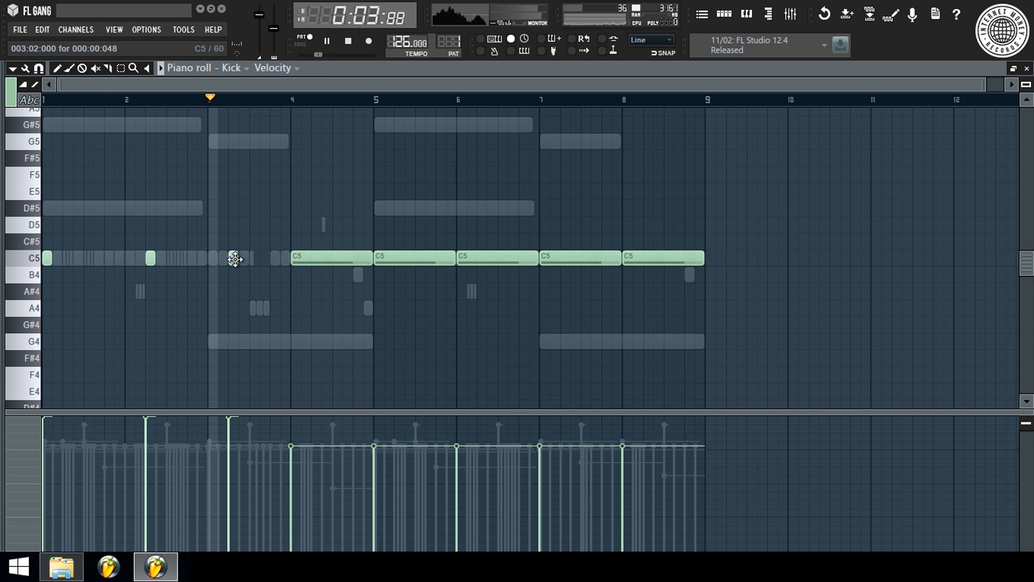
pyautogui.rightClick(304, 261)
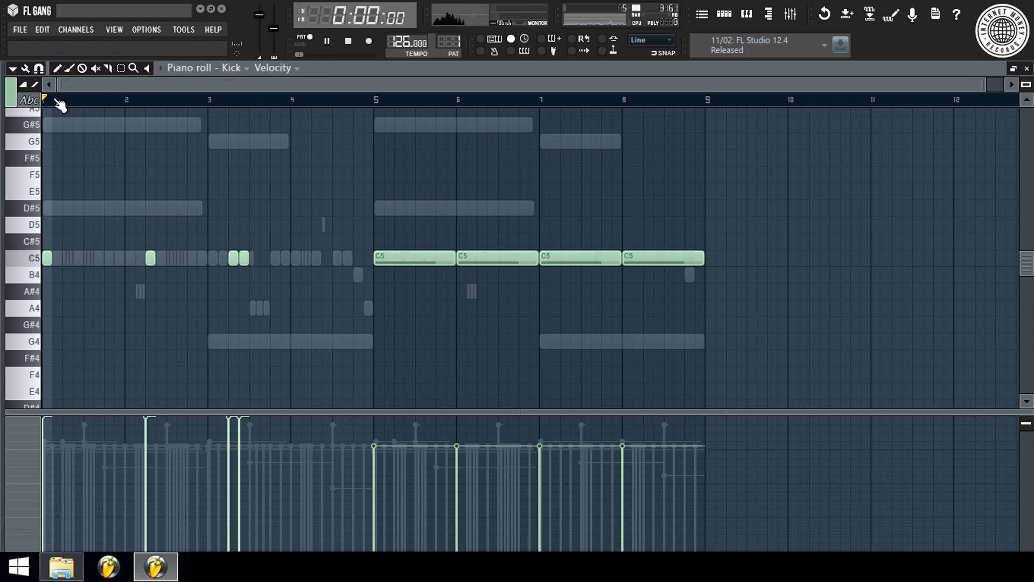
pyautogui.scroll(4, 50, 108)
# Add half-beat kicks on the second half of beat 2 in bar 1 and on beats 1.5, 2 and 4 of bar 4.
pyautogui.click(124, 258)
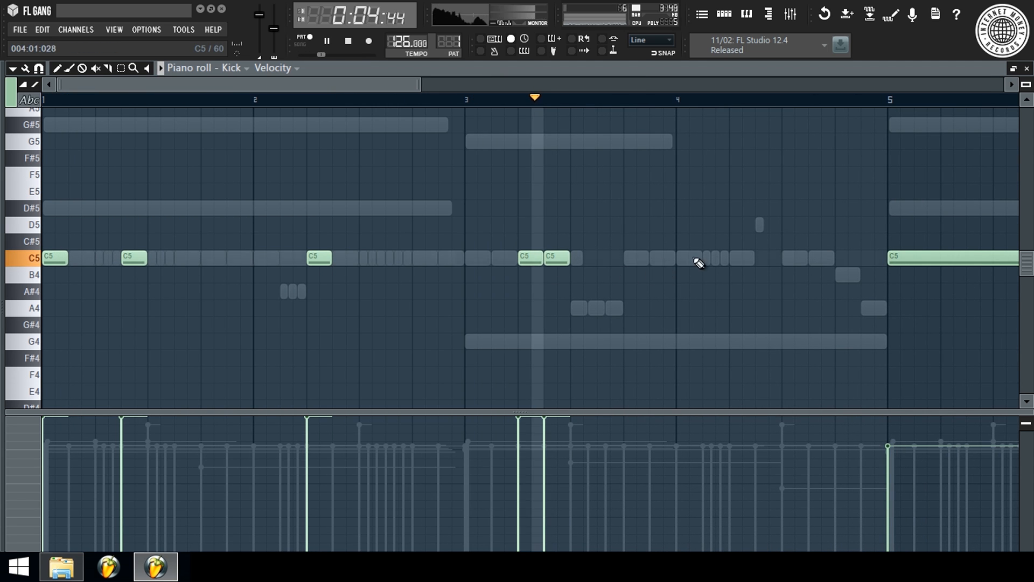
pyautogui.click(705, 257)
pyautogui.click(735, 258)
pyautogui.click(837, 259)
# Replace the long kick notes in bars 5 to 8 with a copy of the kick pattern from bars 1 to 4.
pyautogui.scroll(-4, 522, 106)
pyautogui.moveTo(430, 208); pyautogui.dragTo(773, 311)
pyautogui.press('Delete')
pyautogui.hotkey('ctrl', 'a')
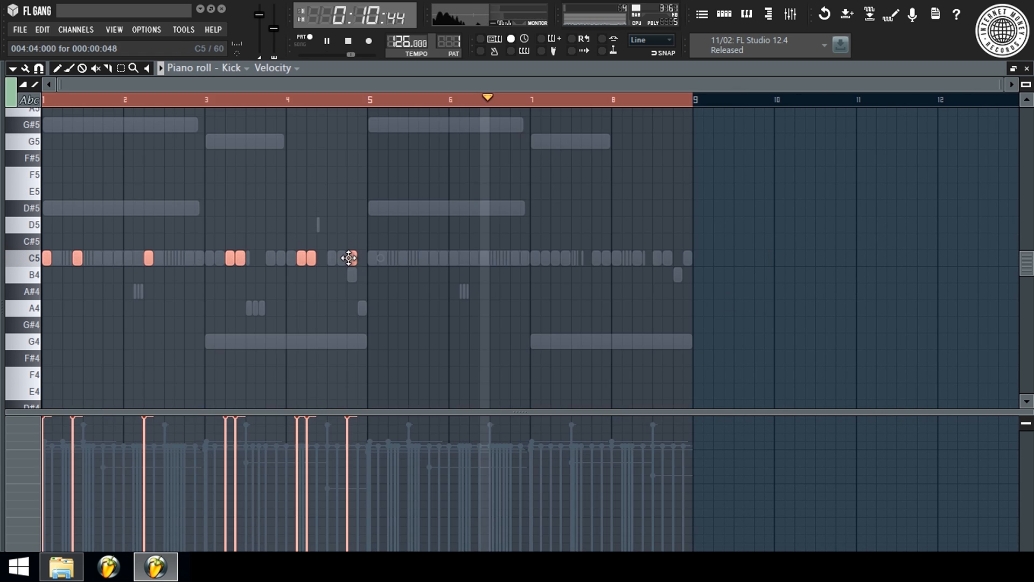
pyautogui.moveTo(352, 258); pyautogui.dragTo(681, 276)
pyautogui.hotkey('ctrl', 'd')
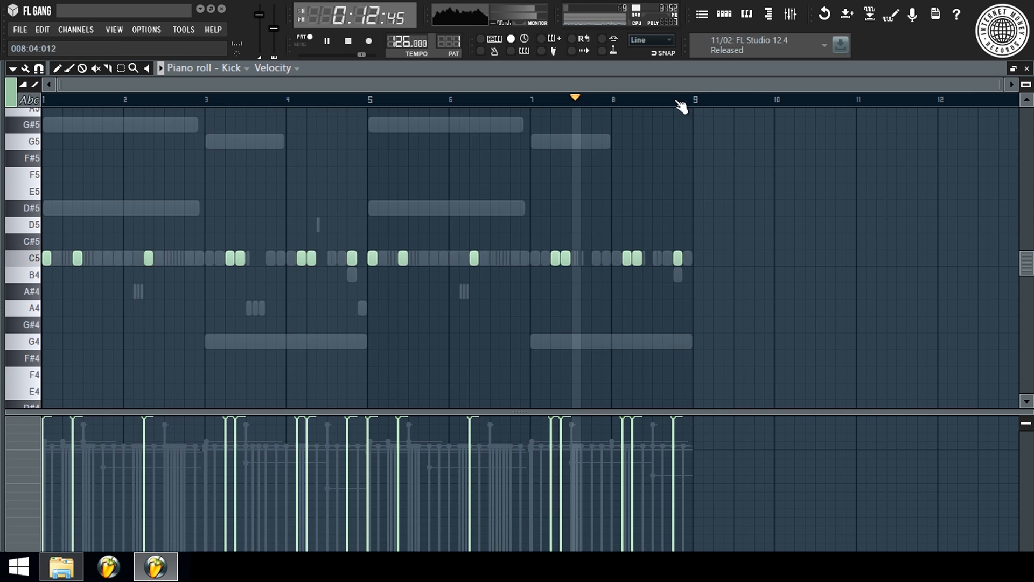
# In bar 8, remove the kick on beat 2 and place one on the second half of that beat.
pyautogui.scroll(3, 680, 102)
pyautogui.scroll(1, 682, 108)
pyautogui.rightClick(585, 258)
pyautogui.click(603, 258)
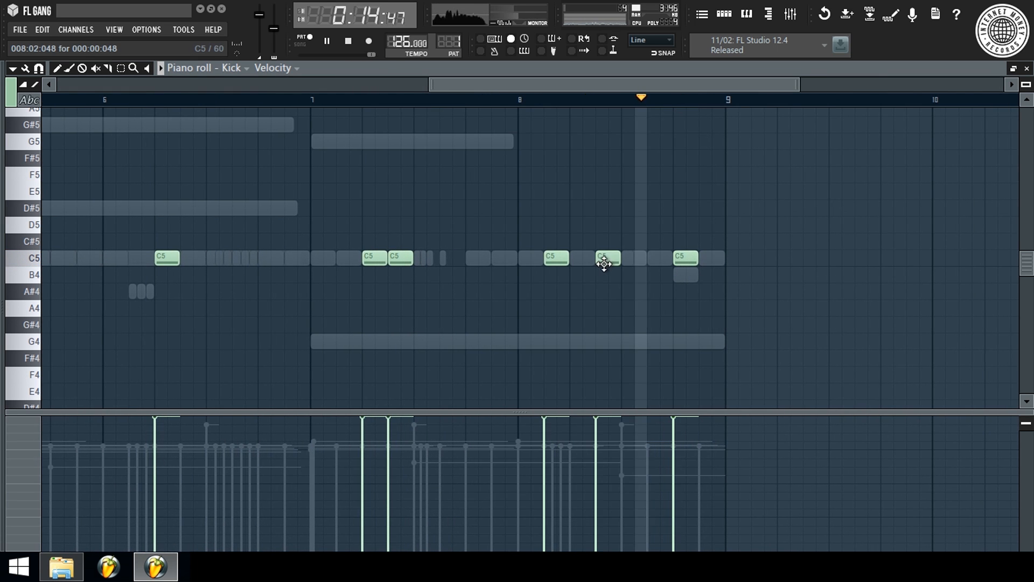
pyautogui.hotkey('ctrl', 'z')
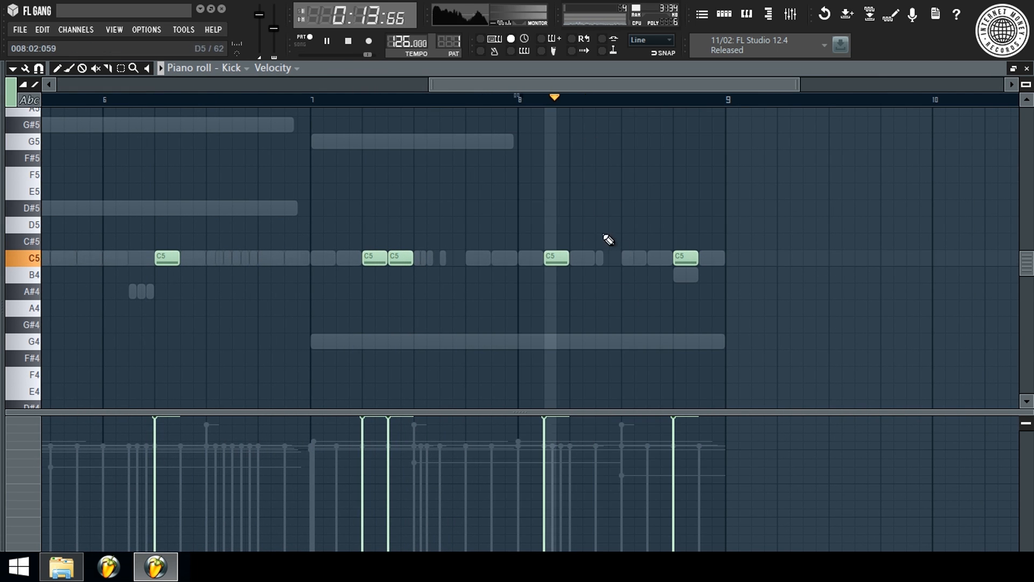
pyautogui.click(603, 258)
pyautogui.scroll(-3, 599, 112)
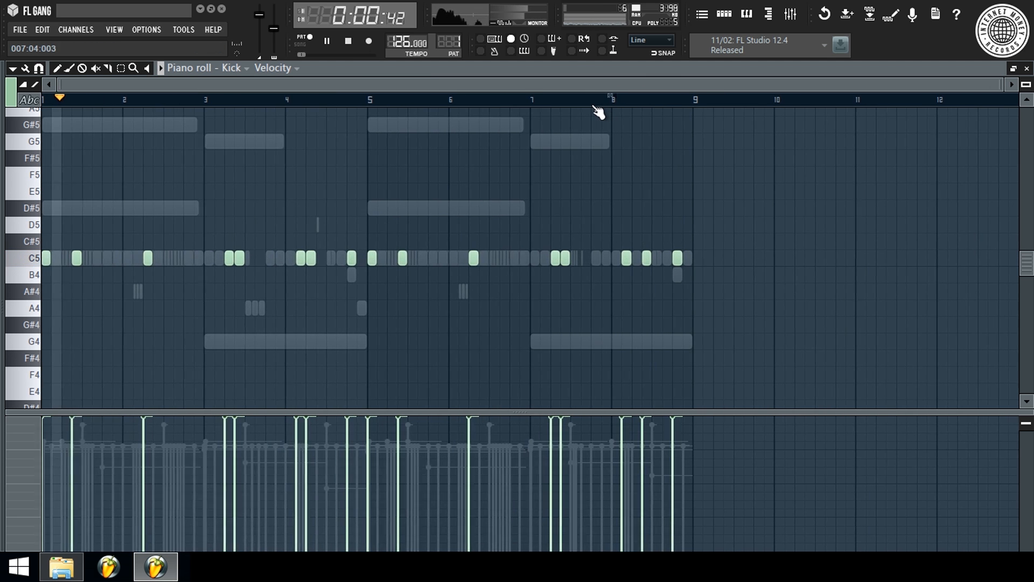
# Reopen the HH channel's piano roll and bring its first bars into view.
pyautogui.press('F7')
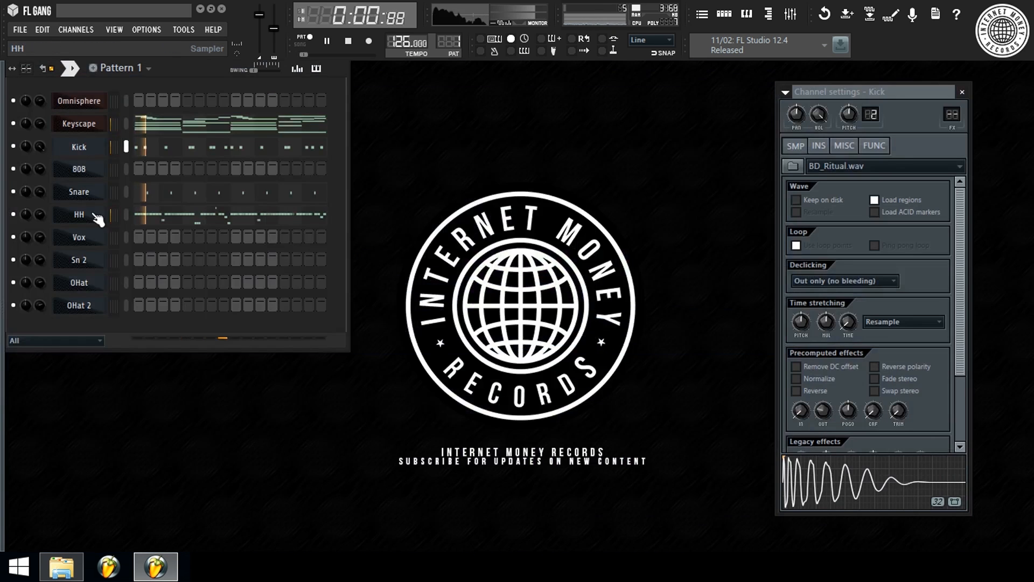
pyautogui.rightClick(95, 219)
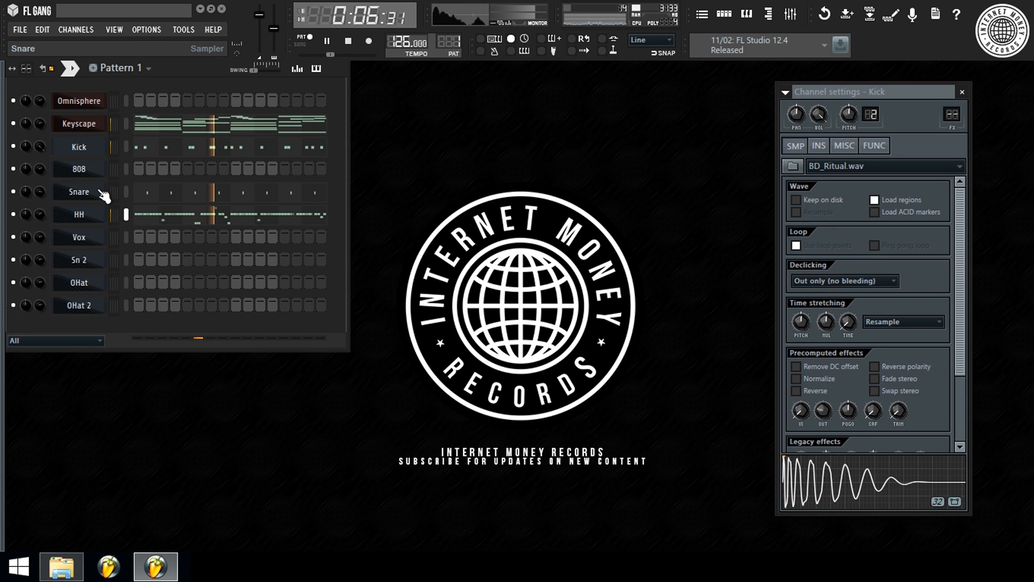
pyautogui.rightClick(99, 213)
pyautogui.click(138, 215)
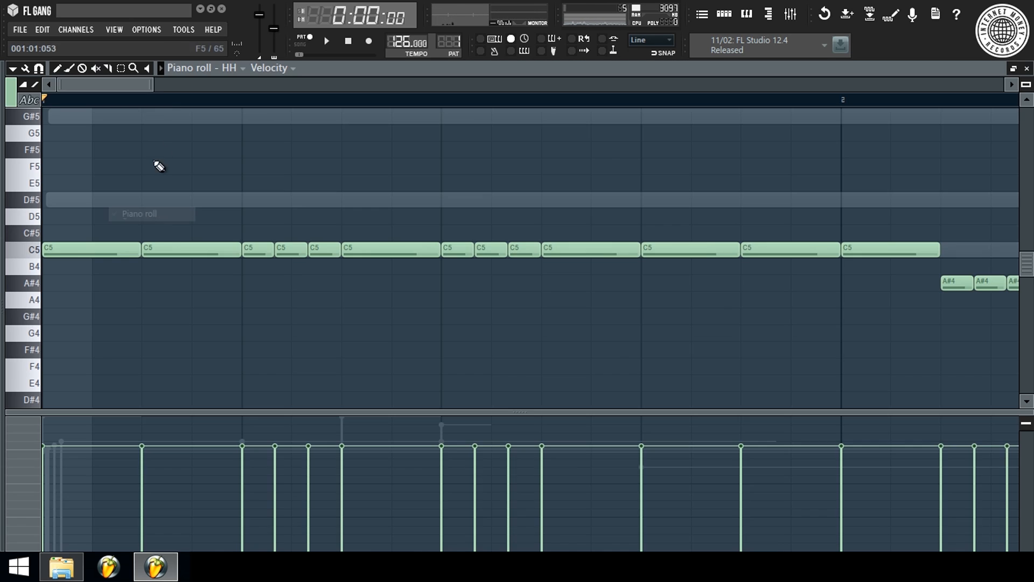
pyautogui.scroll(-5, 162, 109)
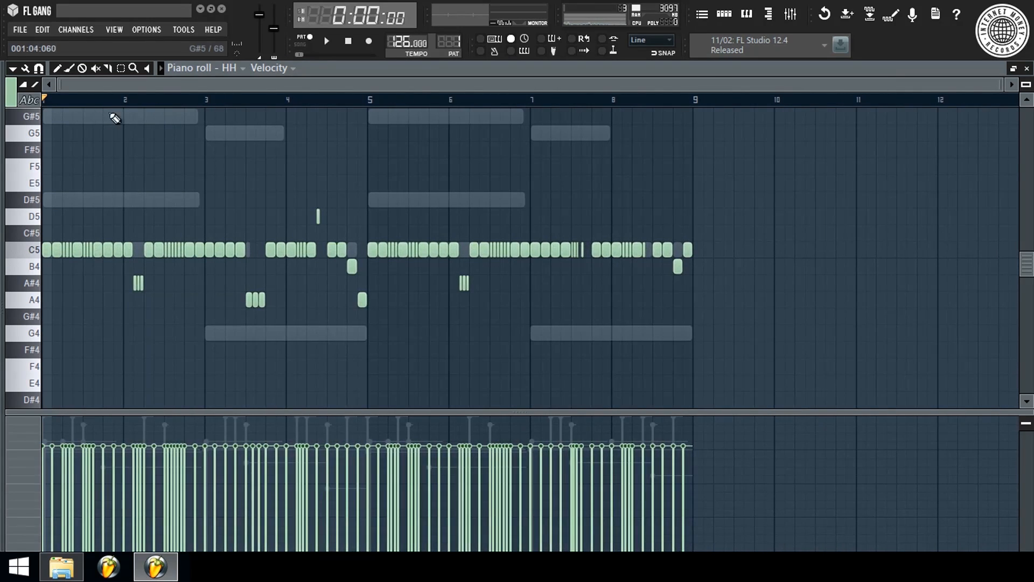
pyautogui.scroll(5, 54, 113)
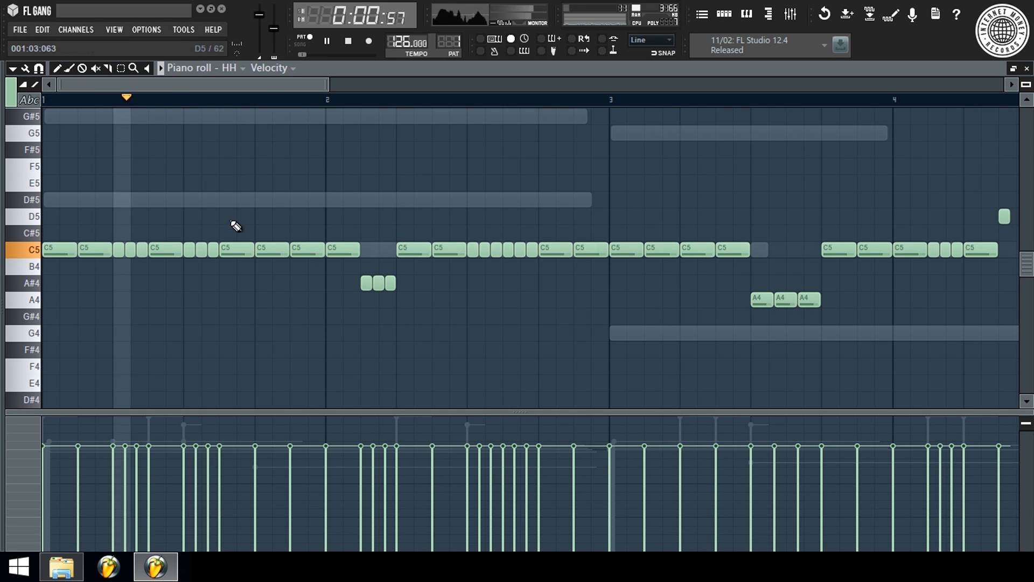
# Nudge the HH hits on the second half of beat 2 in bar 1 and on beat 2 of bars 2 and 3 slightly late.
pyautogui.press('space')
pyautogui.press('space')
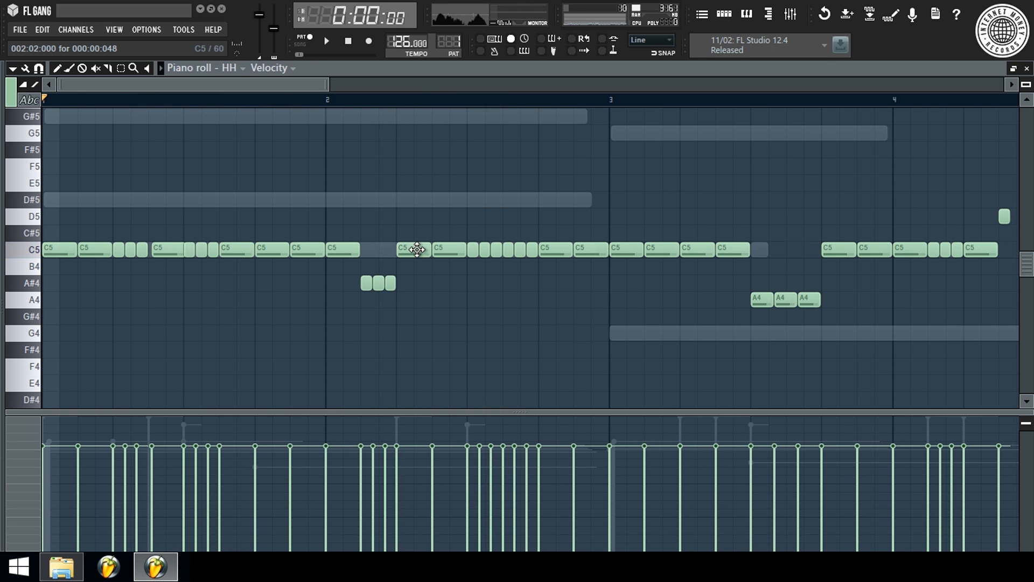
pyautogui.moveTo(416, 249); pyautogui.dragTo(421, 250)
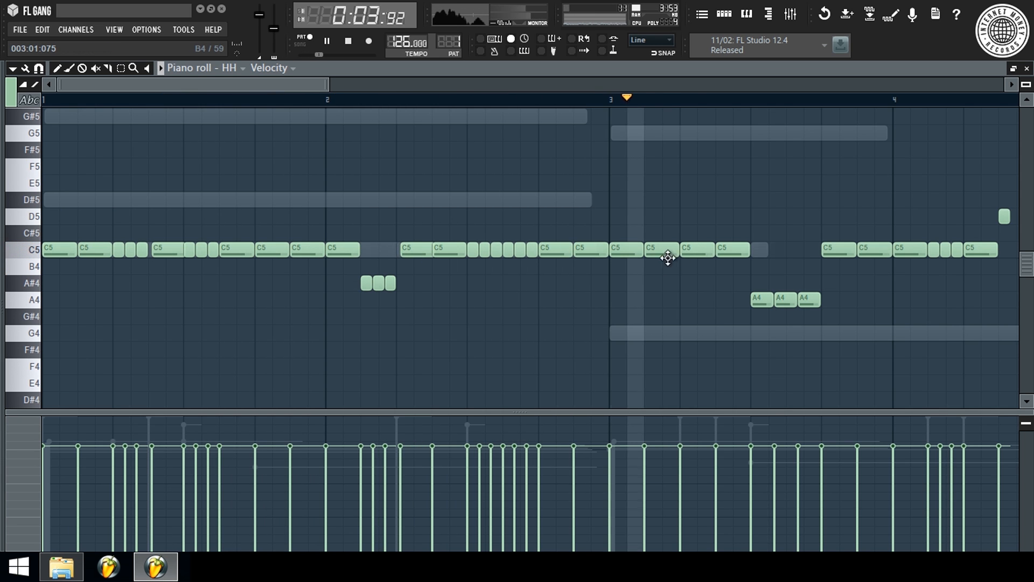
pyautogui.moveTo(706, 256); pyautogui.dragTo(725, 253)
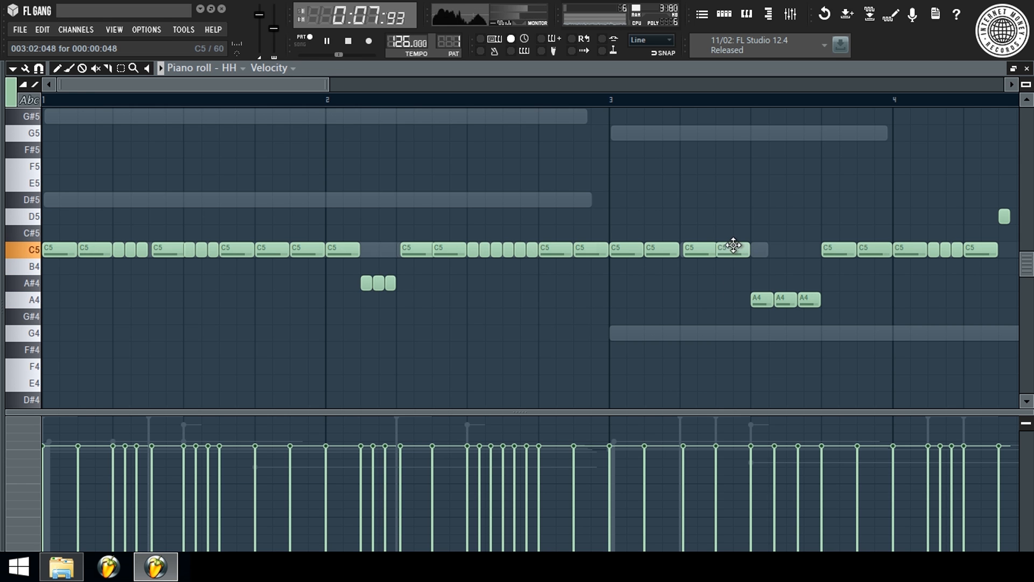
pyautogui.scroll(-2, 466, 101)
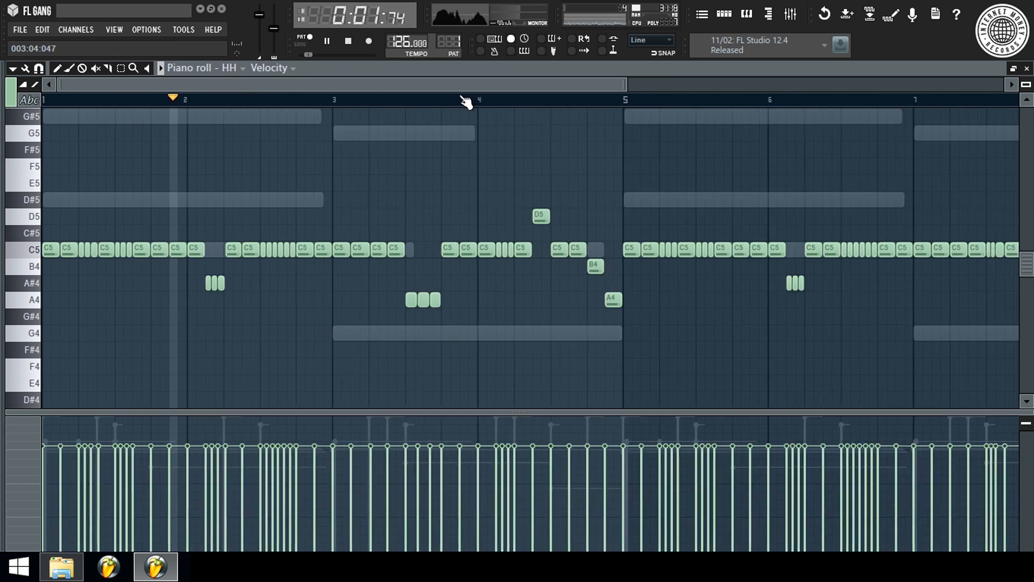
# Nudge the HH hits on beats 2 and 4 of bar 4 and on the second half of beat 2 in bar 5 slightly late.
pyautogui.scroll(-2, 465, 101)
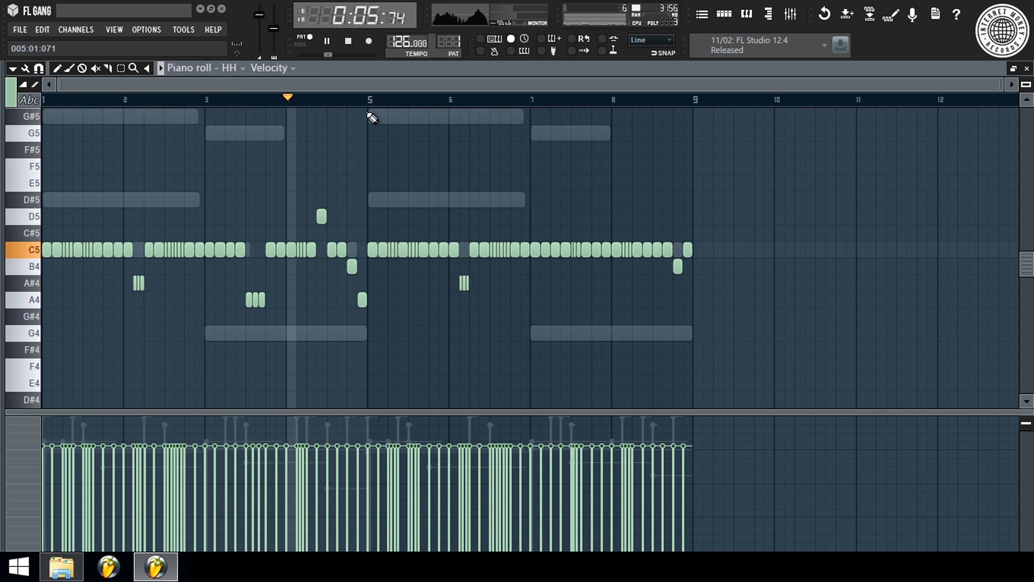
pyautogui.scroll(4, 312, 108)
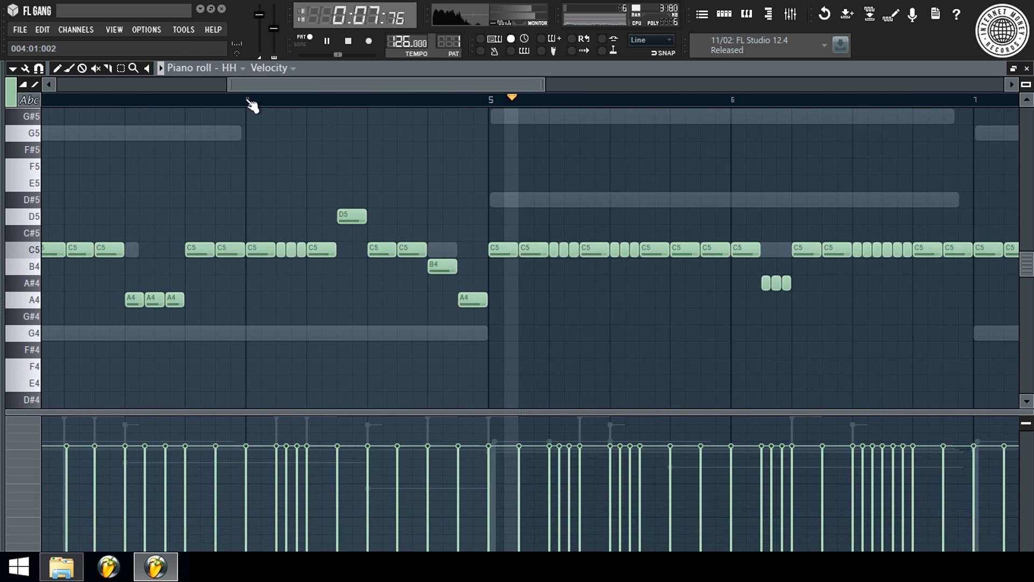
pyautogui.moveTo(324, 247); pyautogui.dragTo(333, 247)
pyautogui.press('space')
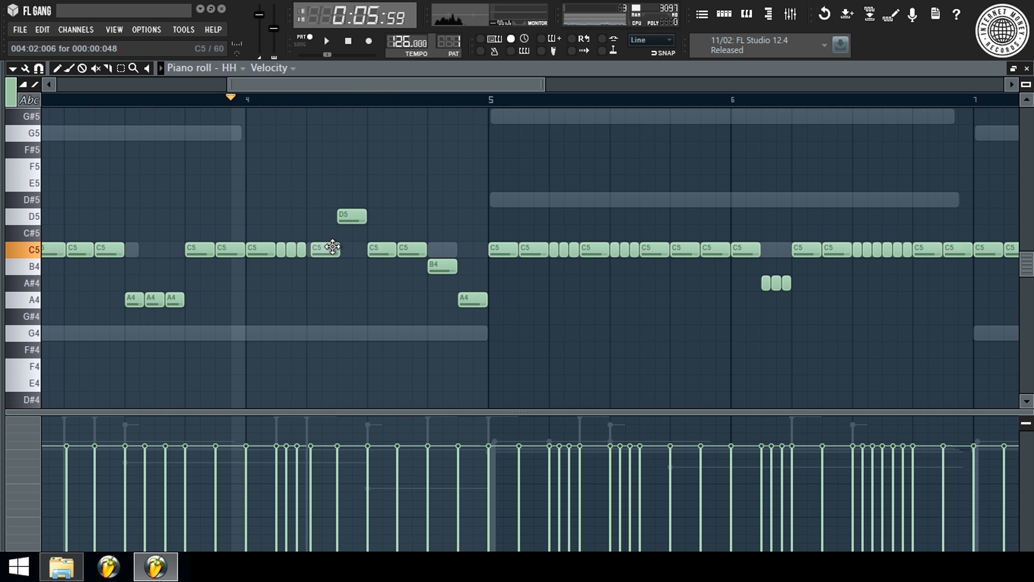
pyautogui.press('space')
pyautogui.moveTo(454, 267); pyautogui.dragTo(459, 268)
pyautogui.press('space')
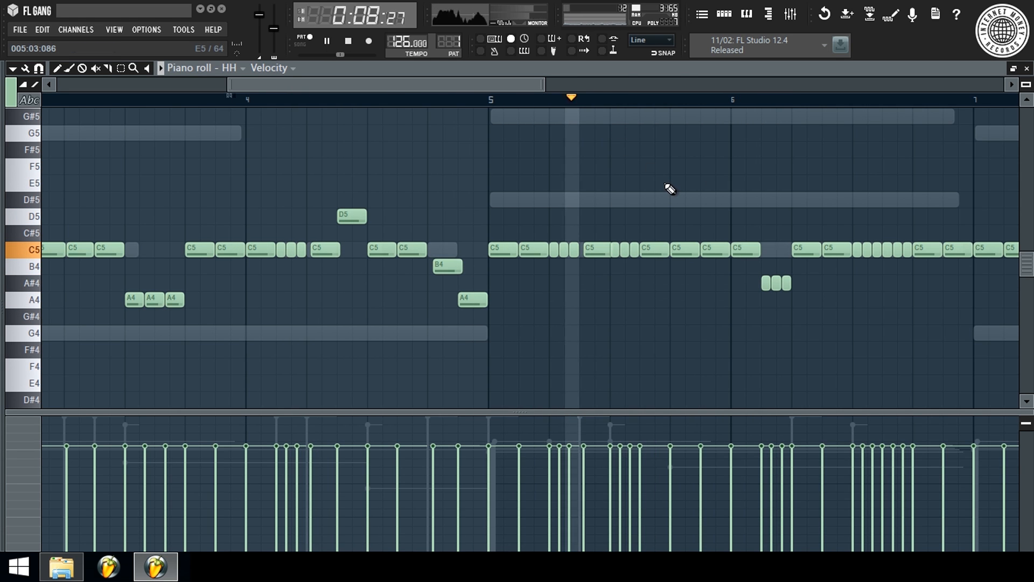
# Nudge the HH hits on beat 2 of bar 6 and on the second half of beat 2 in bar 7 slightly late.
pyautogui.scroll(-2, 646, 106)
pyautogui.scroll(-2, 646, 106)
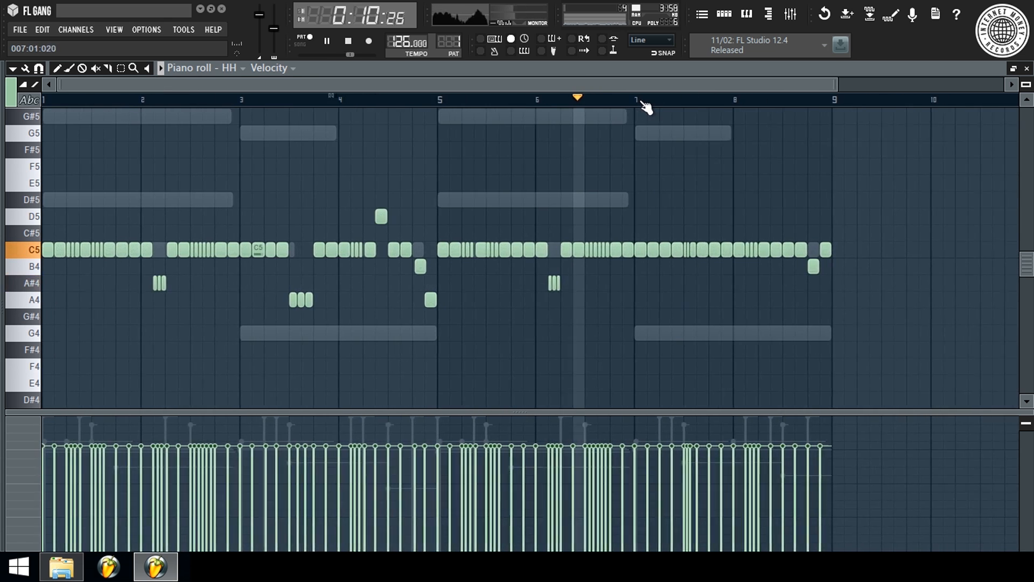
pyautogui.scroll(2, 647, 106)
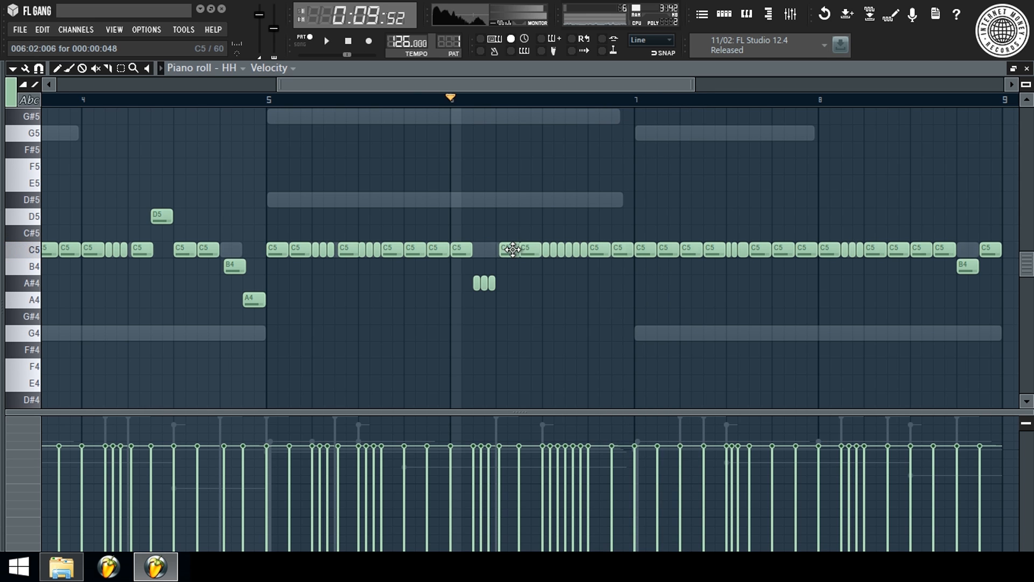
pyautogui.moveTo(510, 248); pyautogui.dragTo(518, 247)
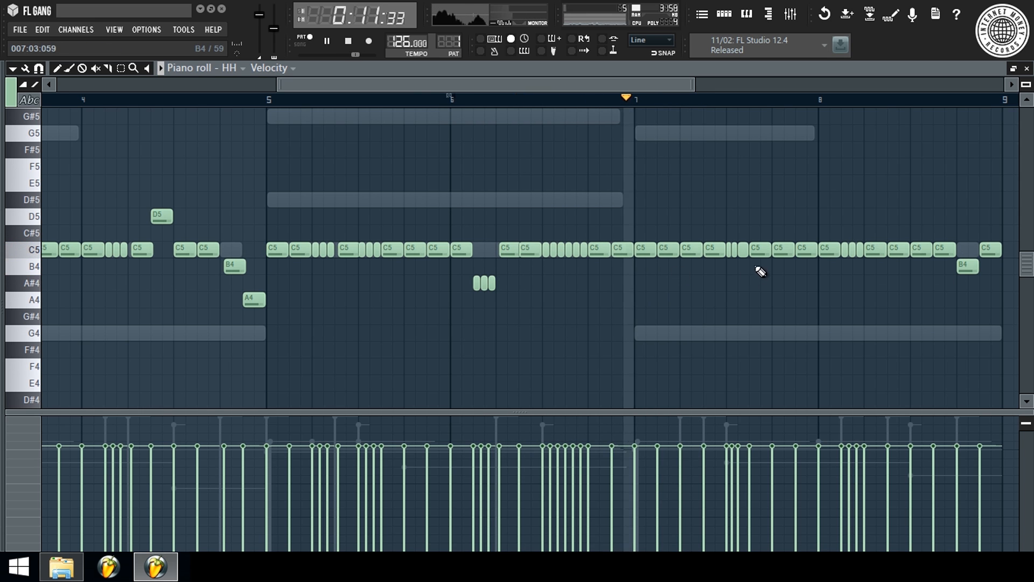
pyautogui.moveTo(707, 252); pyautogui.dragTo(714, 254)
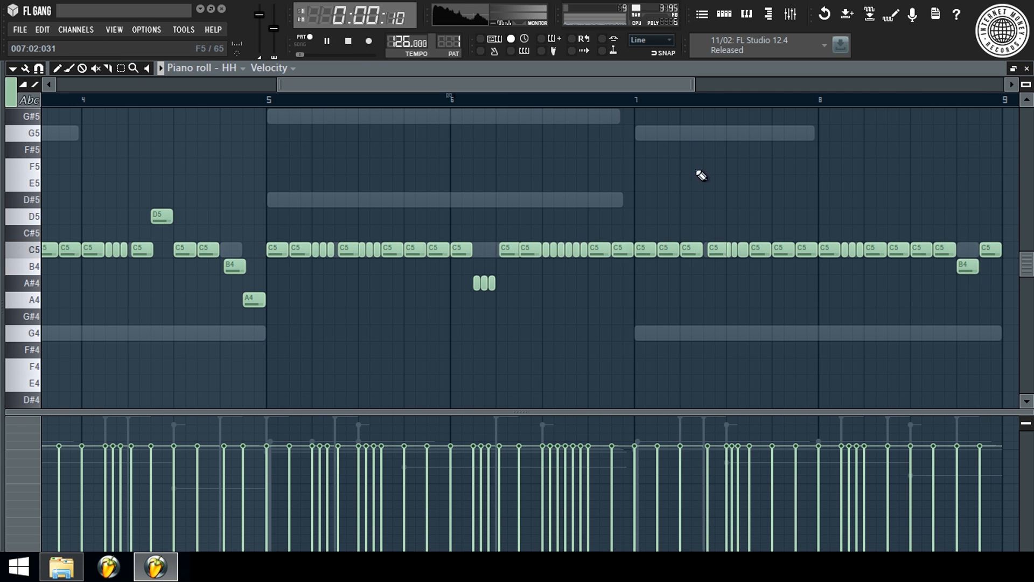
pyautogui.scroll(-6, 890, 100)
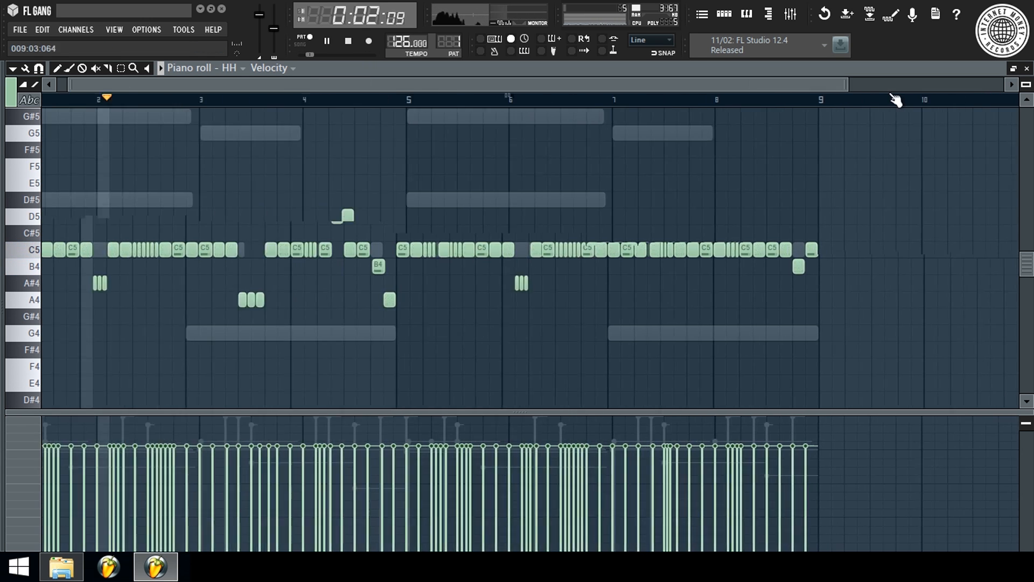
# In the Keyscape piano roll, add high melody notes: F7 on beat 3 of bar 6, long G7 from bar 7, D#7 on beat 3 of bar 8.
pyautogui.press('F7')
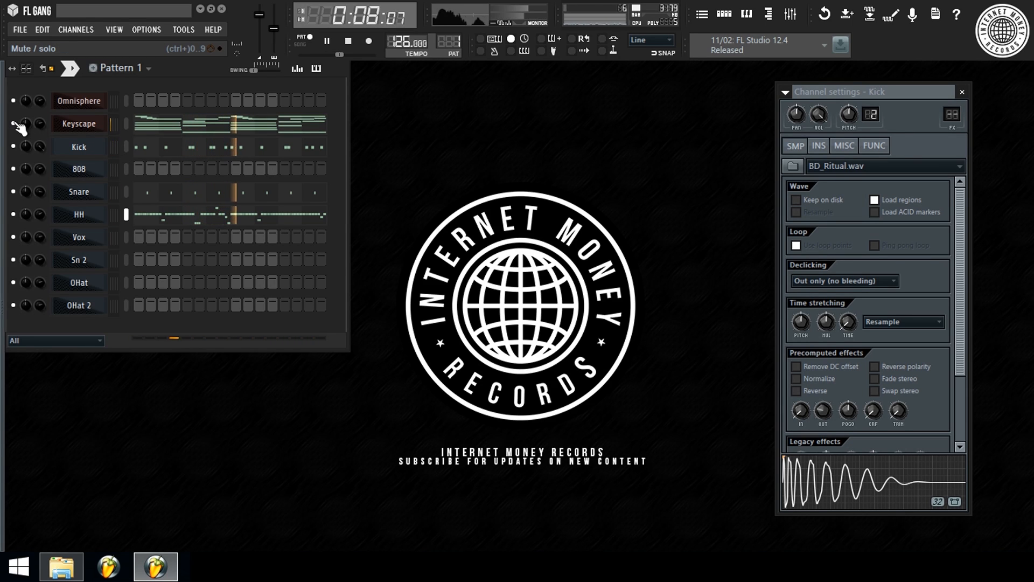
pyautogui.rightClick(64, 125)
pyautogui.click(147, 123)
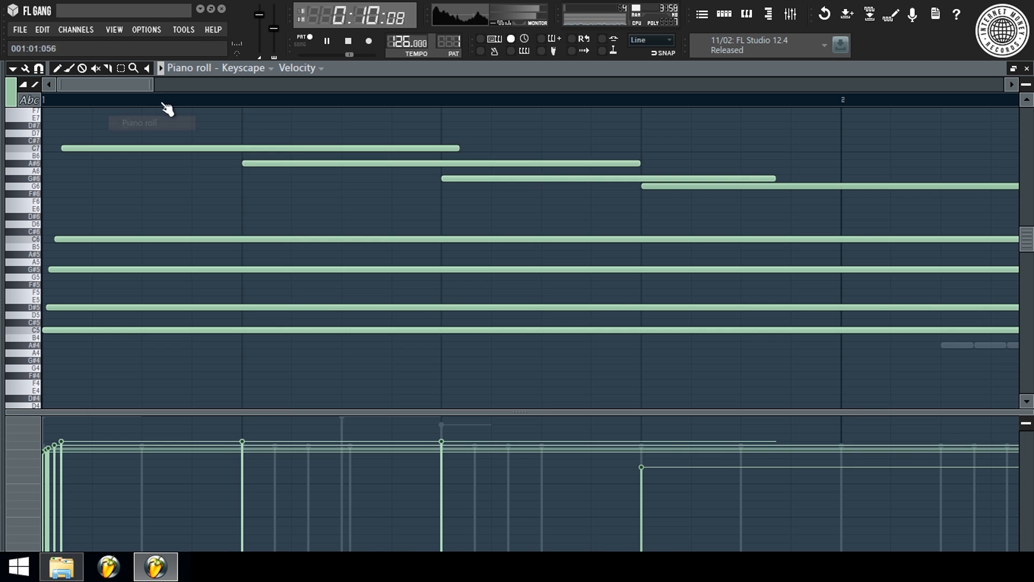
pyautogui.scroll(3, 489, 135)
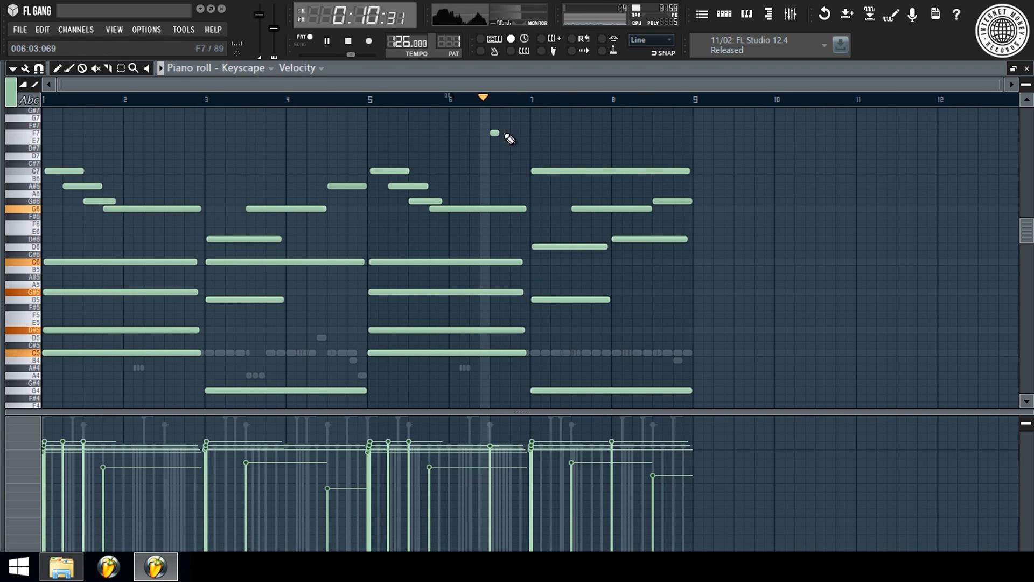
pyautogui.press('space')
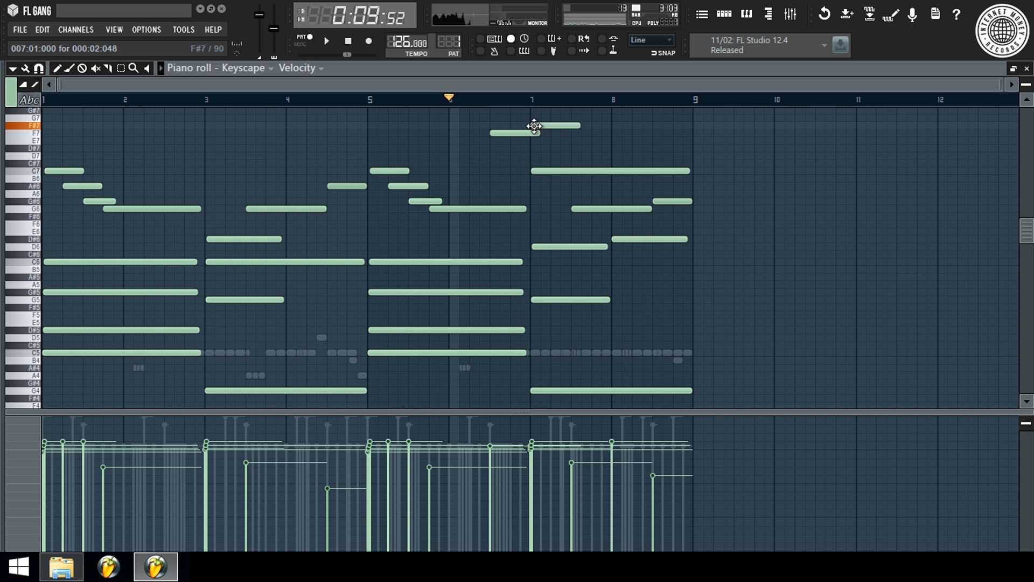
pyautogui.press('space')
pyautogui.moveTo(578, 117); pyautogui.dragTo(681, 120)
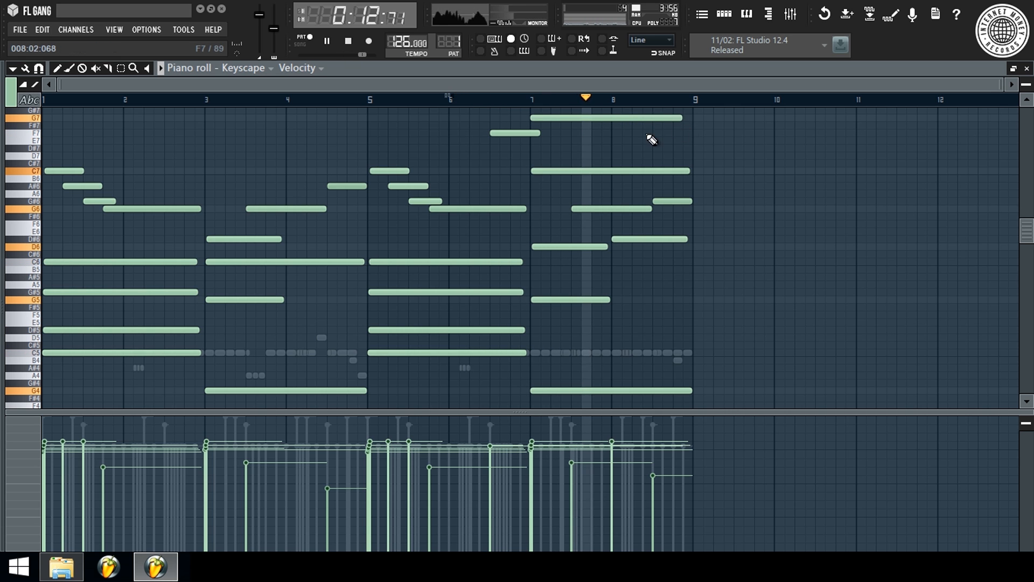
pyautogui.click(654, 147)
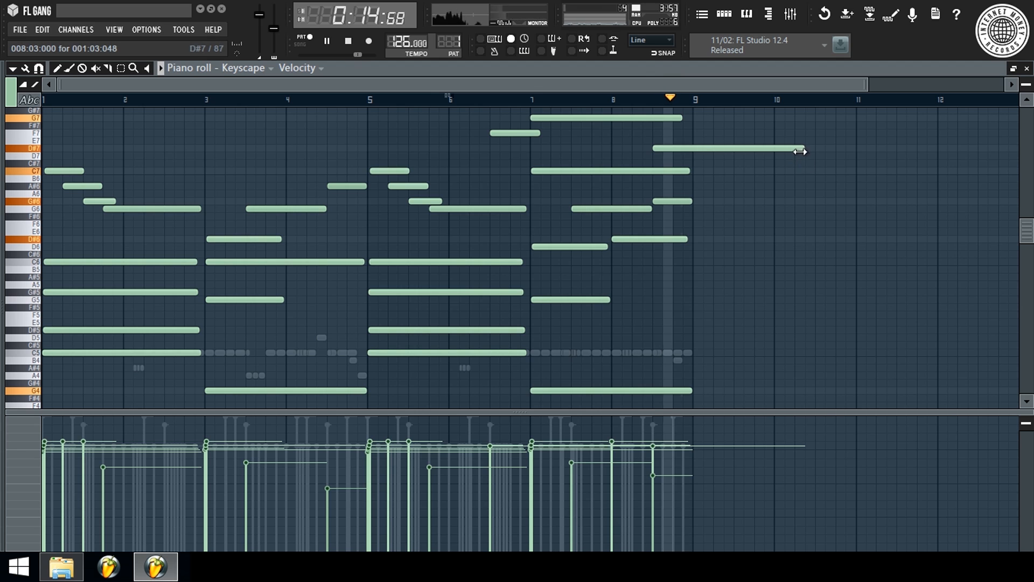
pyautogui.moveTo(798, 149); pyautogui.dragTo(678, 159)
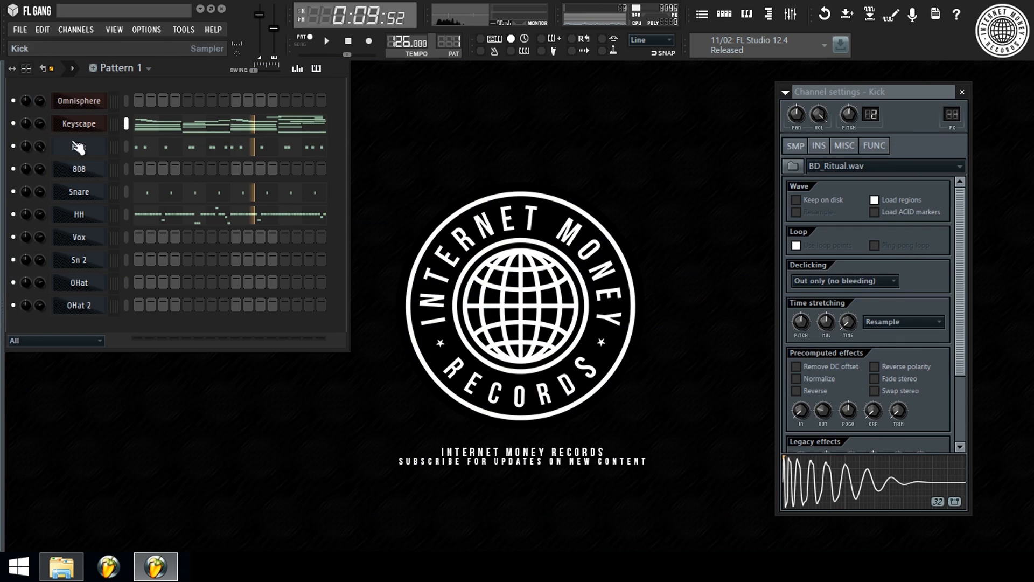
# Solo the Keyscape channel and record its full pattern playback with Edison on the Master track, set to record on input.
pyautogui.rightClick(17, 127)
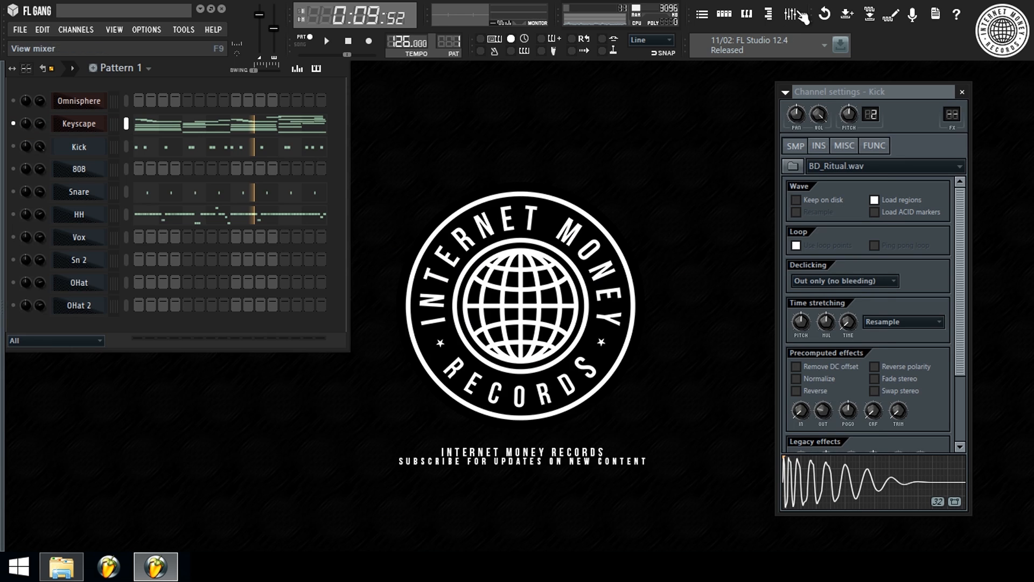
pyautogui.click(798, 14)
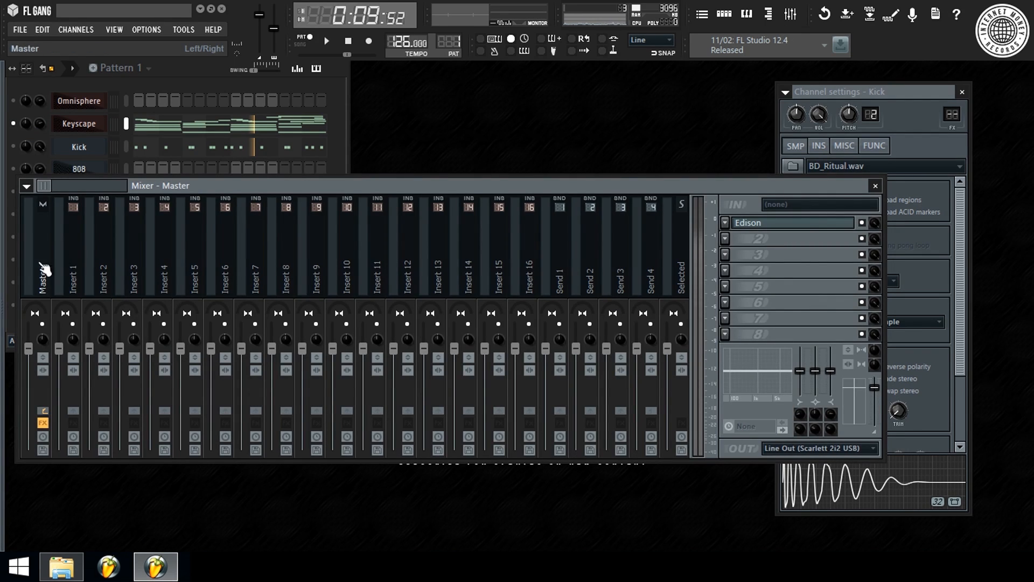
pyautogui.click(759, 226)
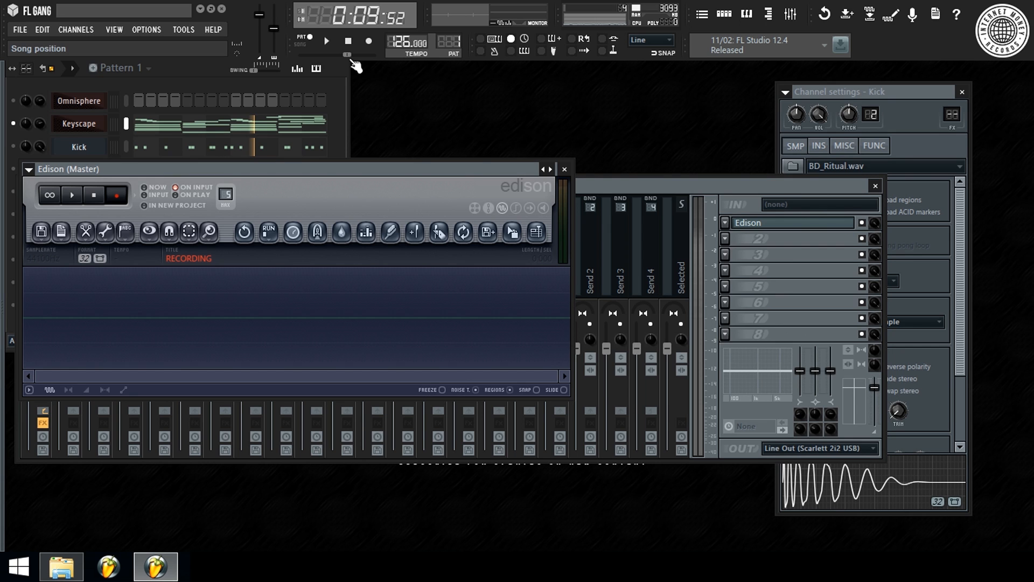
pyautogui.press('space')
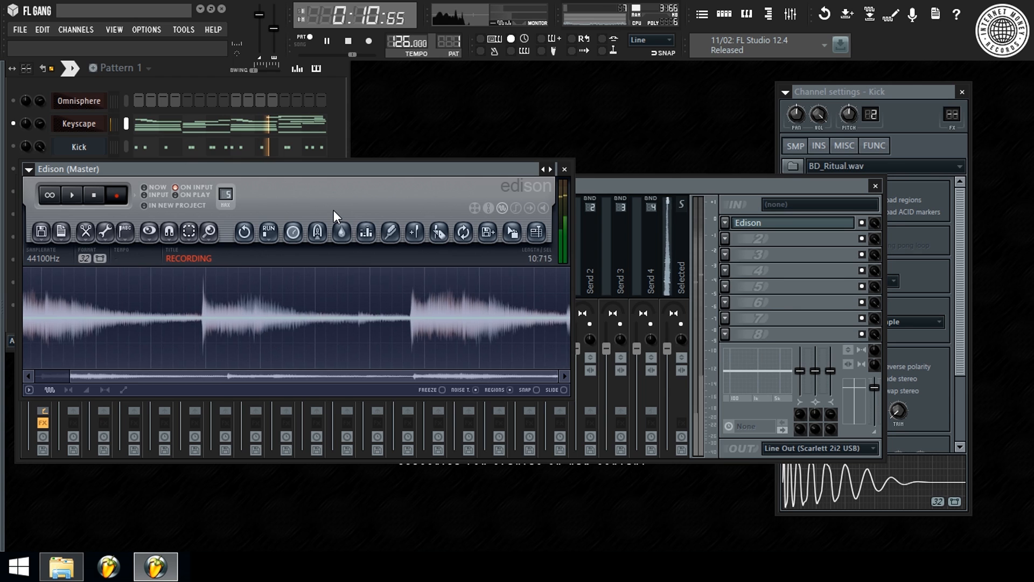
pyautogui.click(99, 197)
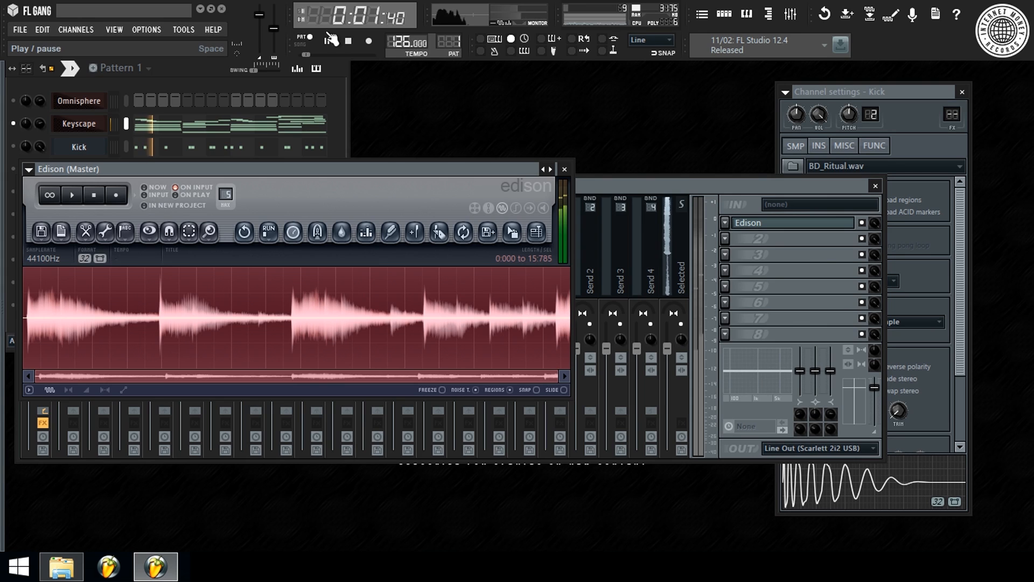
pyautogui.click(348, 41)
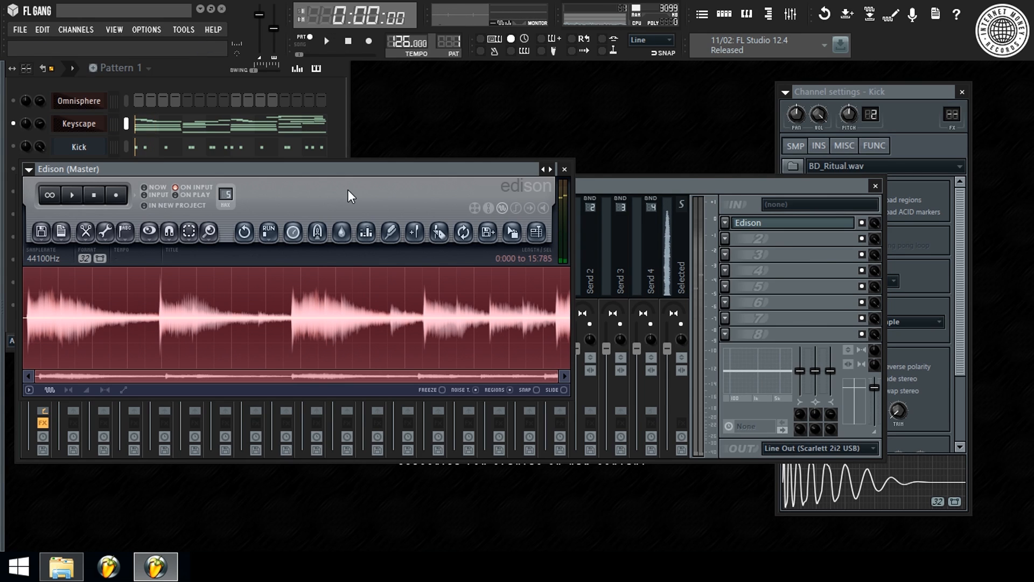
# Set the recorded sample's tempo to 126 BPM and trim the silence from its ends in an enlarged Edison window.
pyautogui.click(65, 231)
pyautogui.click(86, 251)
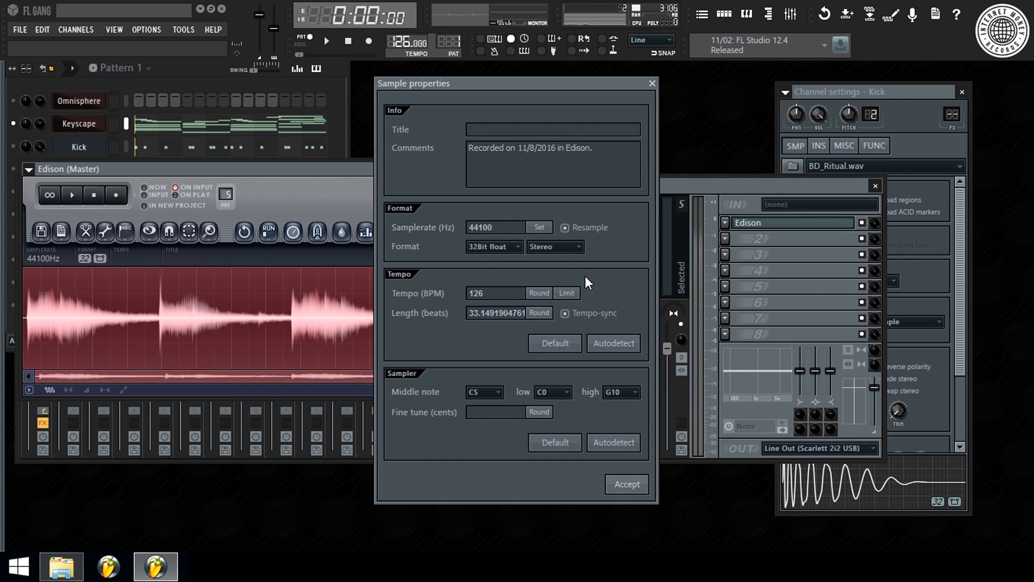
pyautogui.click(627, 485)
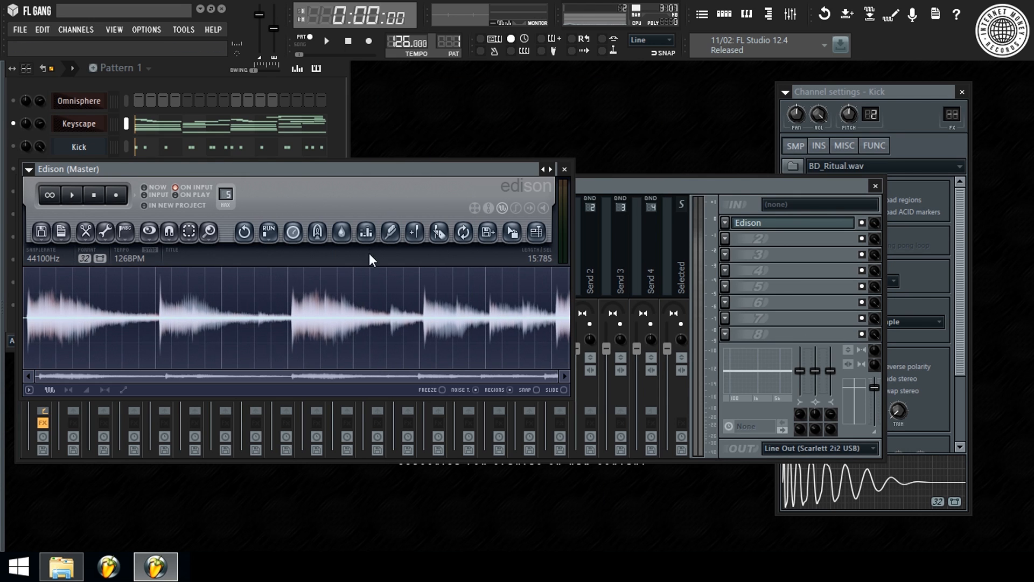
pyautogui.moveTo(570, 401); pyautogui.dragTo(888, 511)
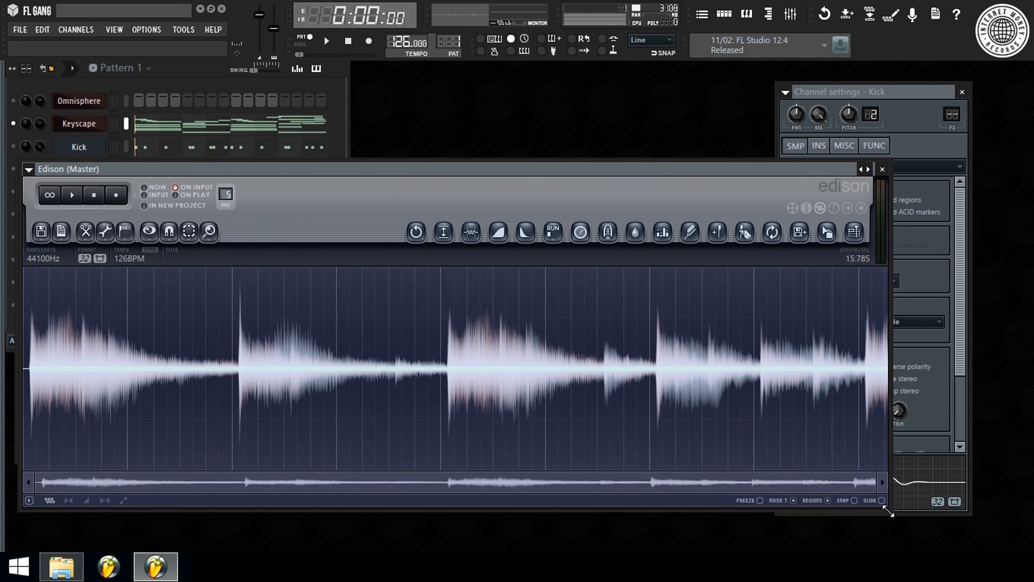
pyautogui.click(471, 237)
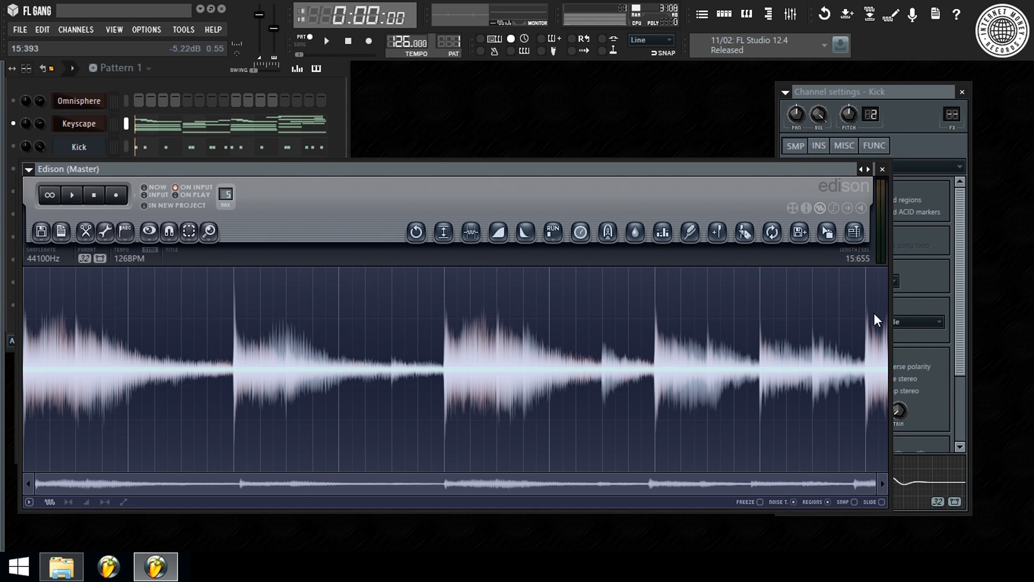
# Delete the excess audio after the eight-bar loop, from 15:238 to the end, and play the trimmed loop back.
pyautogui.scroll(5, 875, 312)
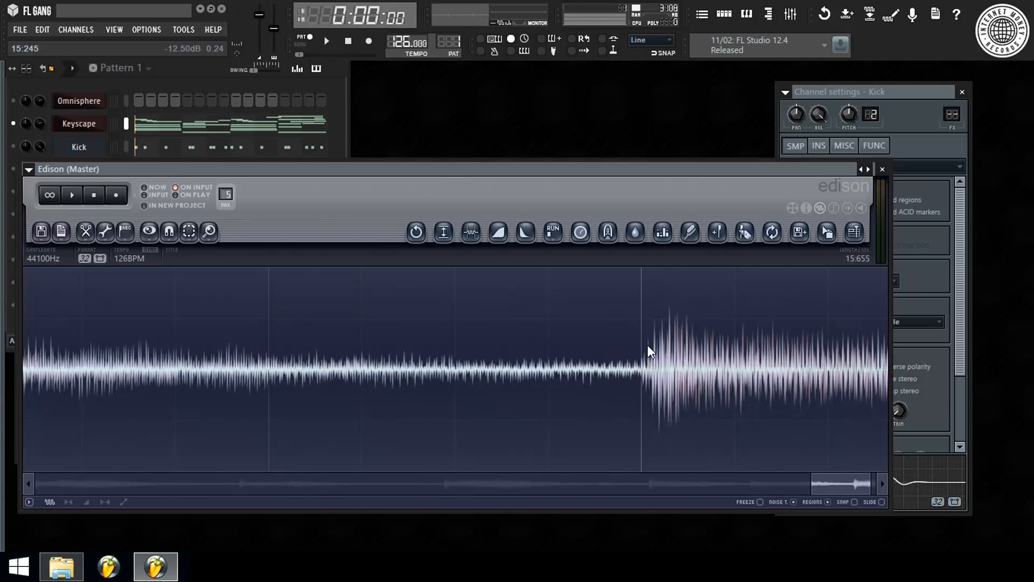
pyautogui.moveTo(642, 347); pyautogui.dragTo(897, 339)
pyautogui.scroll(-2, 619, 335)
pyautogui.scroll(-2, 619, 342)
pyautogui.moveTo(728, 377); pyautogui.dragTo(817, 384)
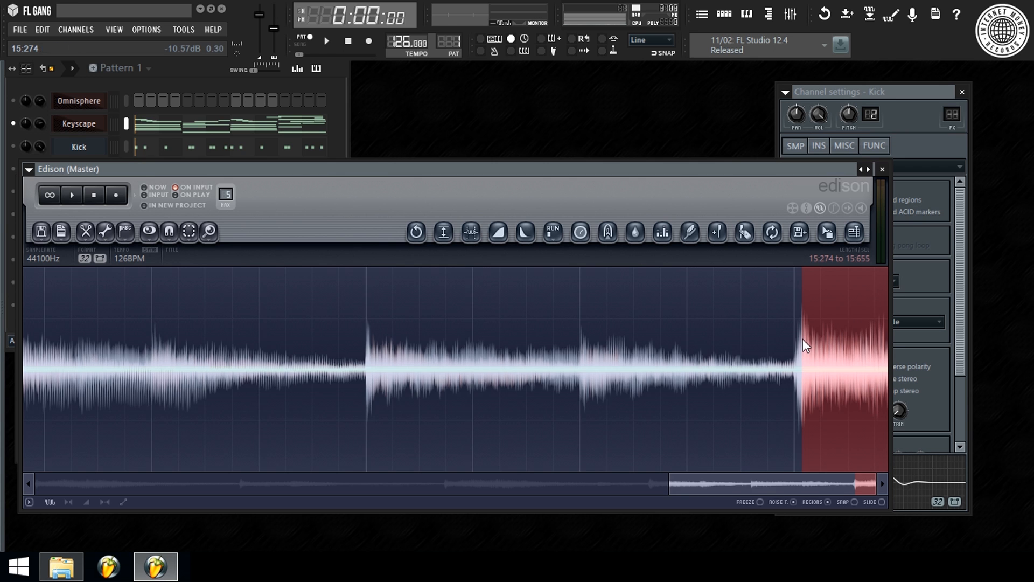
pyautogui.scroll(5, 802, 338)
pyautogui.scroll(3, 546, 353)
pyautogui.moveTo(492, 344); pyautogui.dragTo(490, 347)
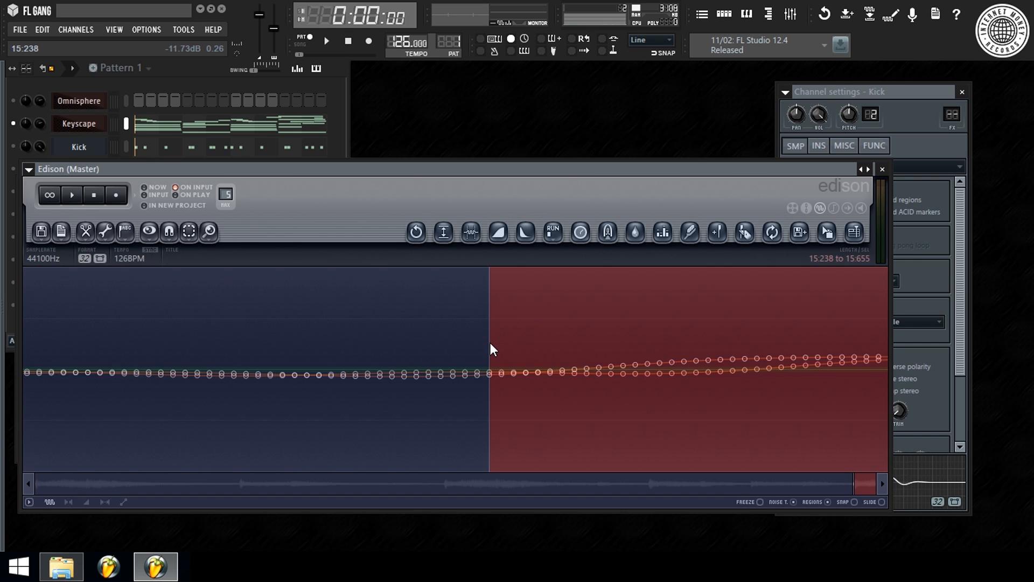
pyautogui.click(490, 343)
pyautogui.scroll(-4, 490, 343)
pyautogui.press('space')
pyautogui.scroll(-6, 490, 343)
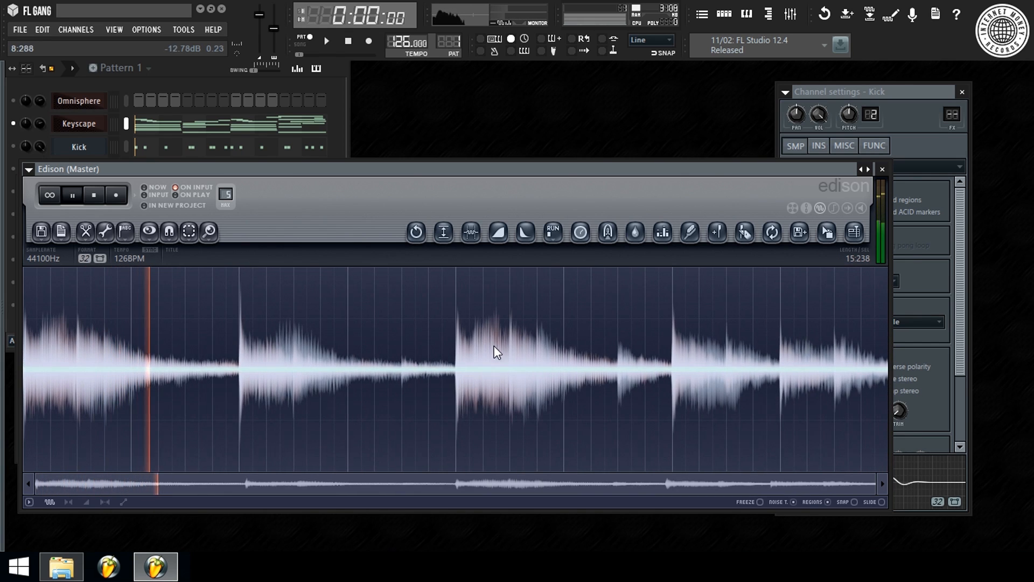
# Show the playlist and reduce it from full size to a window behind Edison.
pyautogui.click(703, 21)
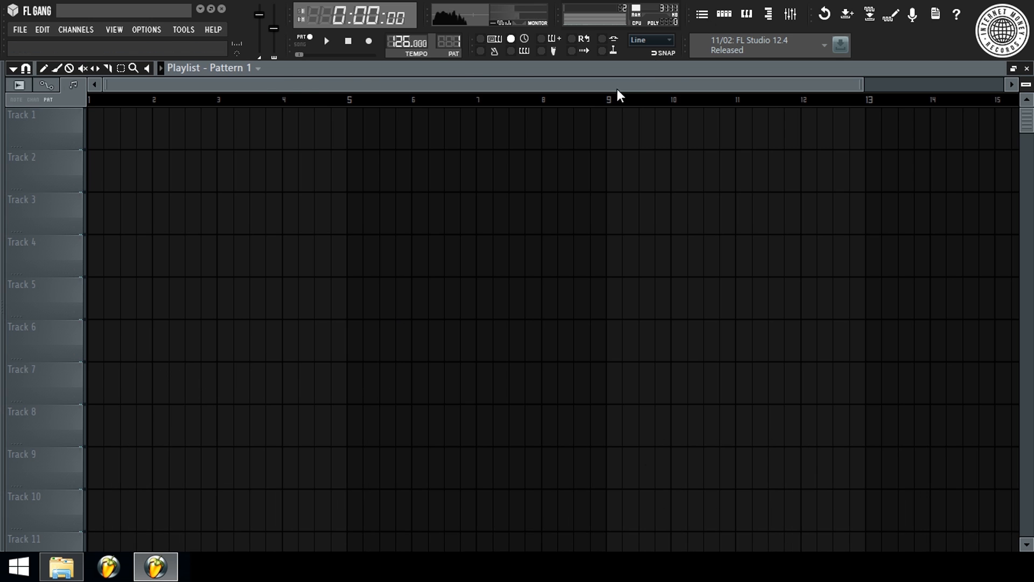
pyautogui.press('Return')
pyautogui.click(288, 210)
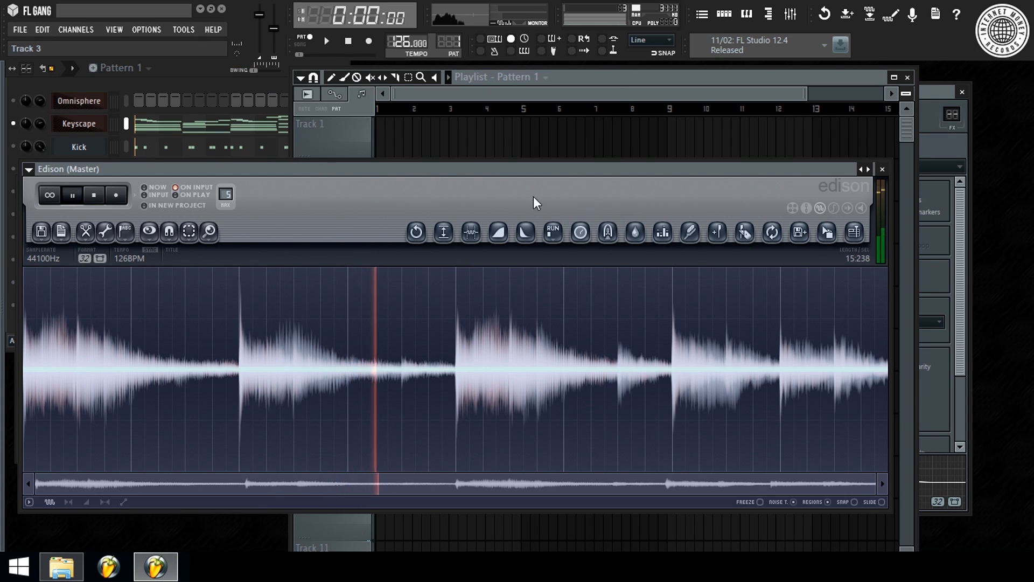
# Title the trimmed recording "Piano" and place it as an audio clip at bar 1 of Track 1 in the playlist.
pyautogui.click(60, 231)
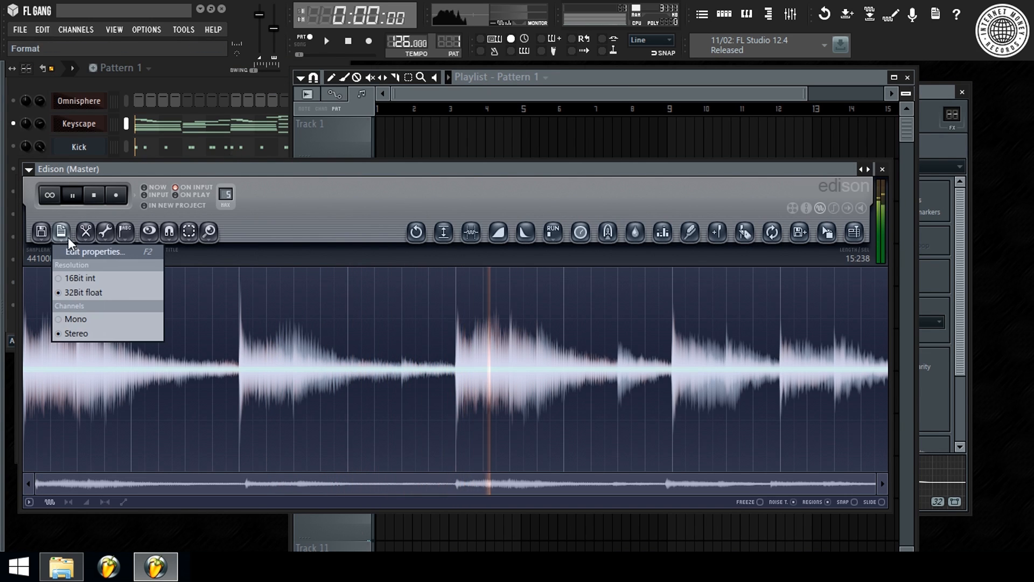
pyautogui.click(108, 249)
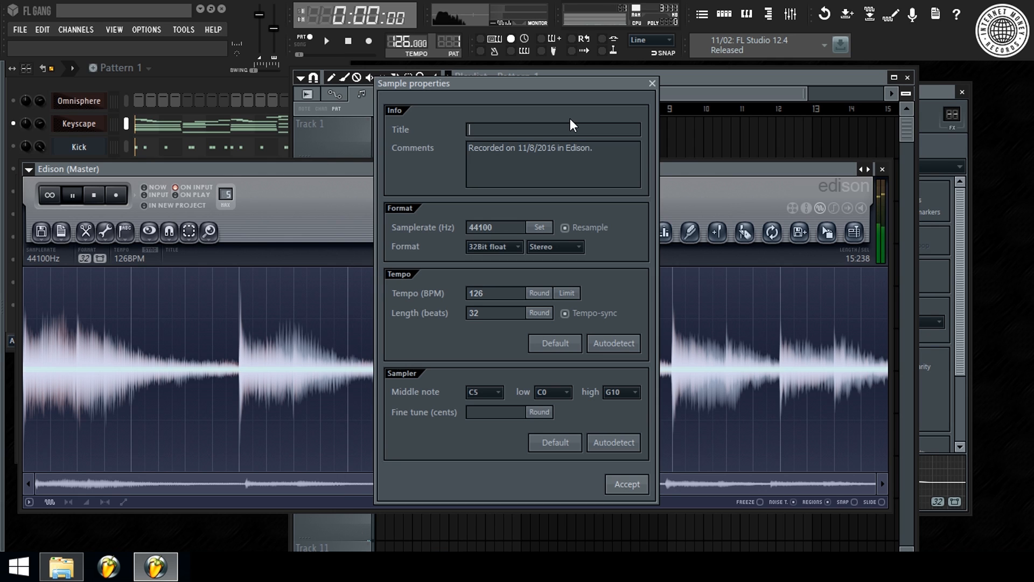
pyautogui.write('Piano')
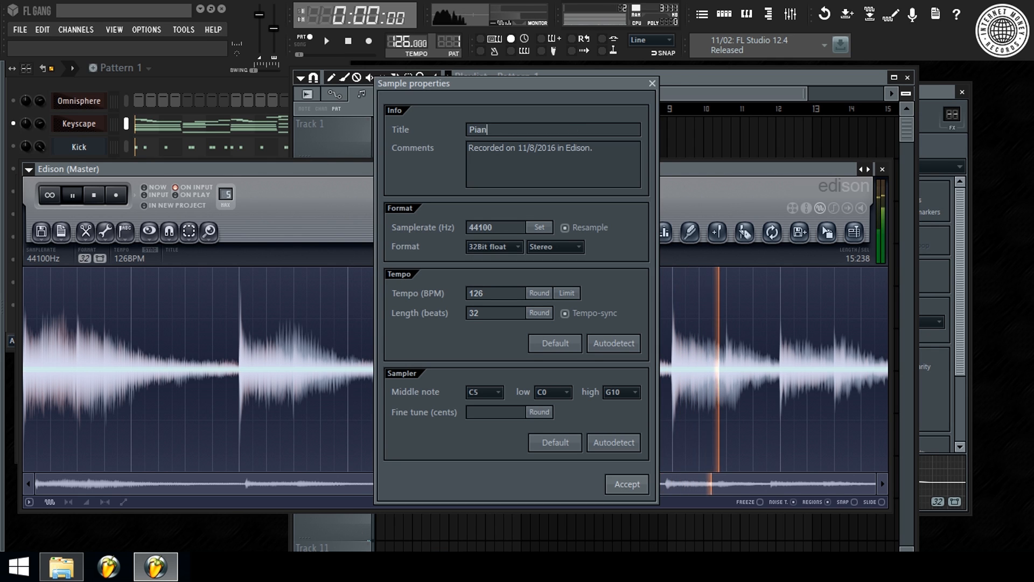
pyautogui.press('Return')
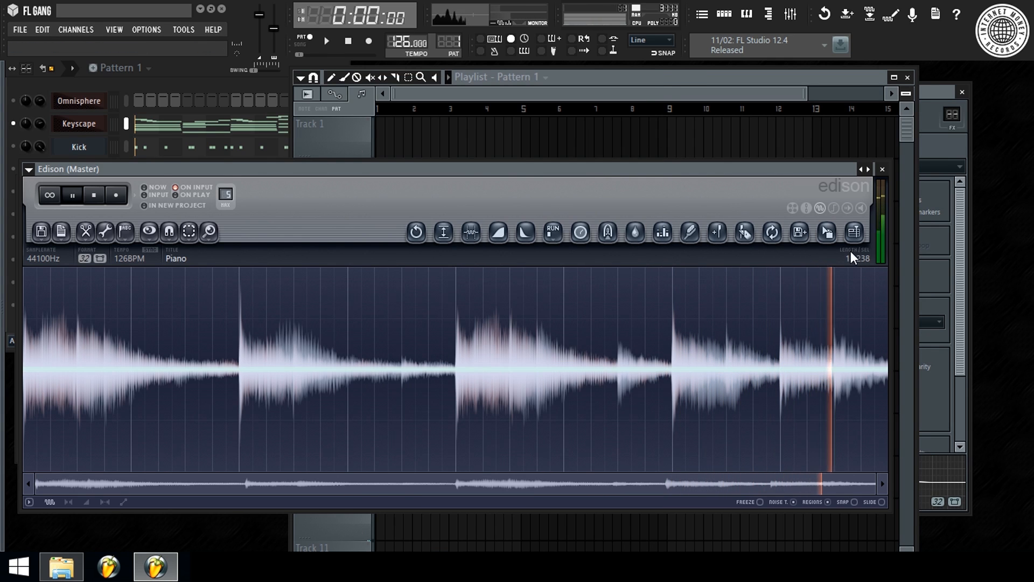
pyautogui.moveTo(830, 234); pyautogui.dragTo(411, 102)
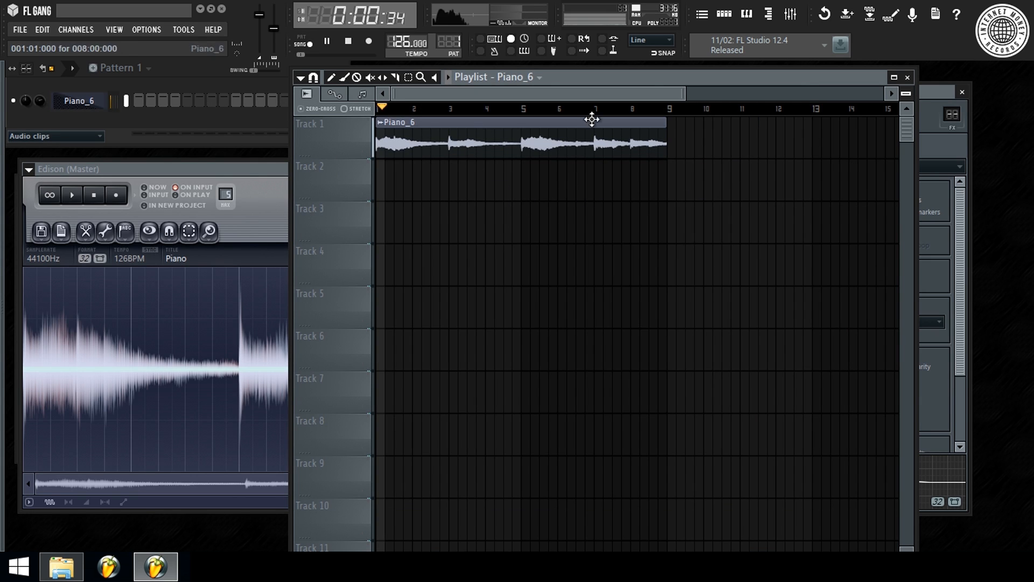
# Show all channels in the channel rack and move the Piano_6 audio clip channel up to directly below Keyscape.
pyautogui.click(54, 136)
pyautogui.click(19, 151)
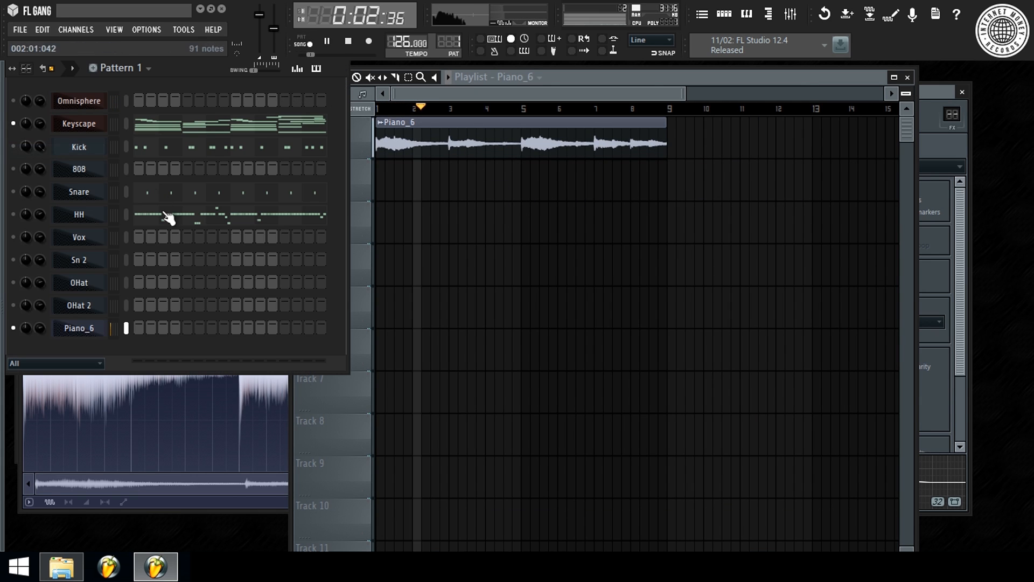
pyautogui.hotkey('alt', 'Up')
pyautogui.hotkey('alt', 'Up')
pyautogui.hotkey('alt', 'Up')
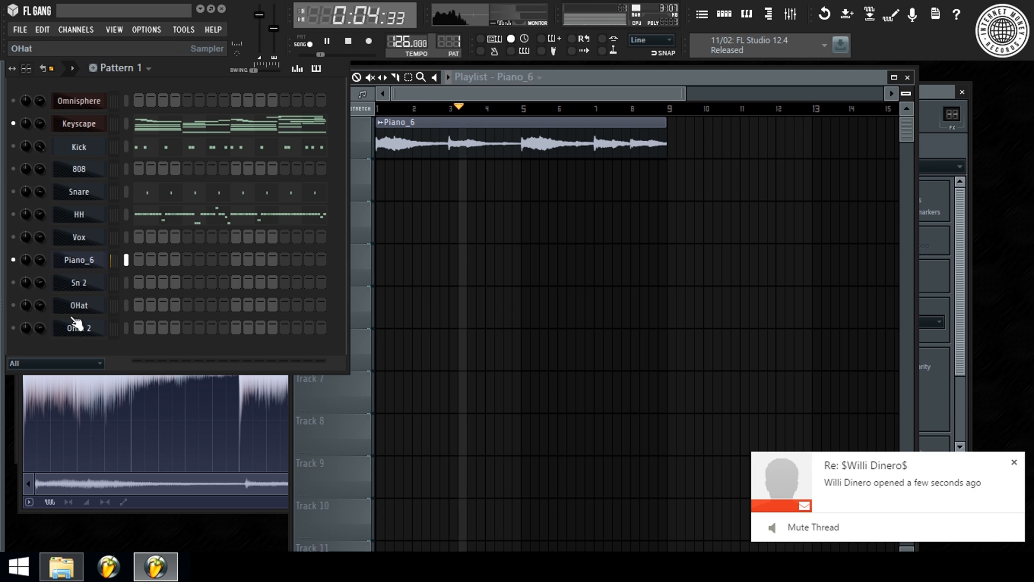
pyautogui.hotkey('alt', 'Up')
pyautogui.hotkey('alt', 'Up')
pyautogui.hotkey('alt', 'Up')
pyautogui.hotkey('alt', 'Up')
pyautogui.hotkey('alt', 'Up')
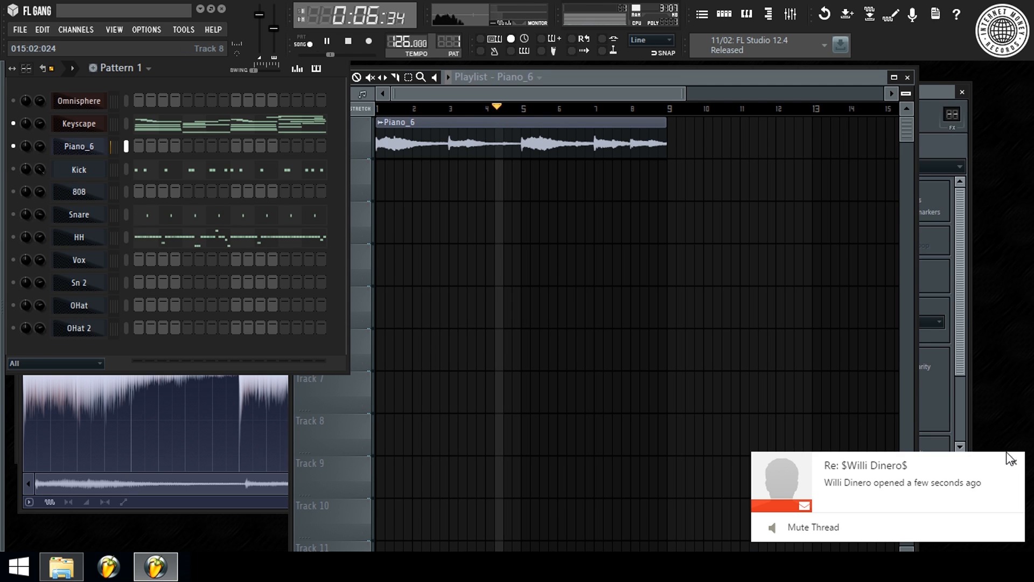
pyautogui.click(1014, 462)
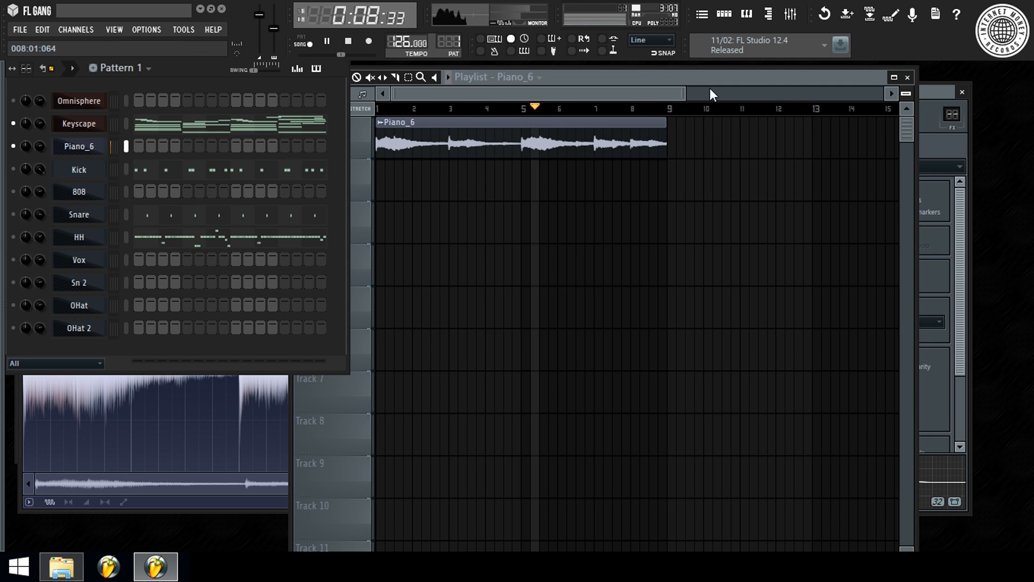
# Enlarge the playlist to full size and place Pattern 1 on Track 2, beneath the piano audio clip.
pyautogui.doubleClick(765, 77)
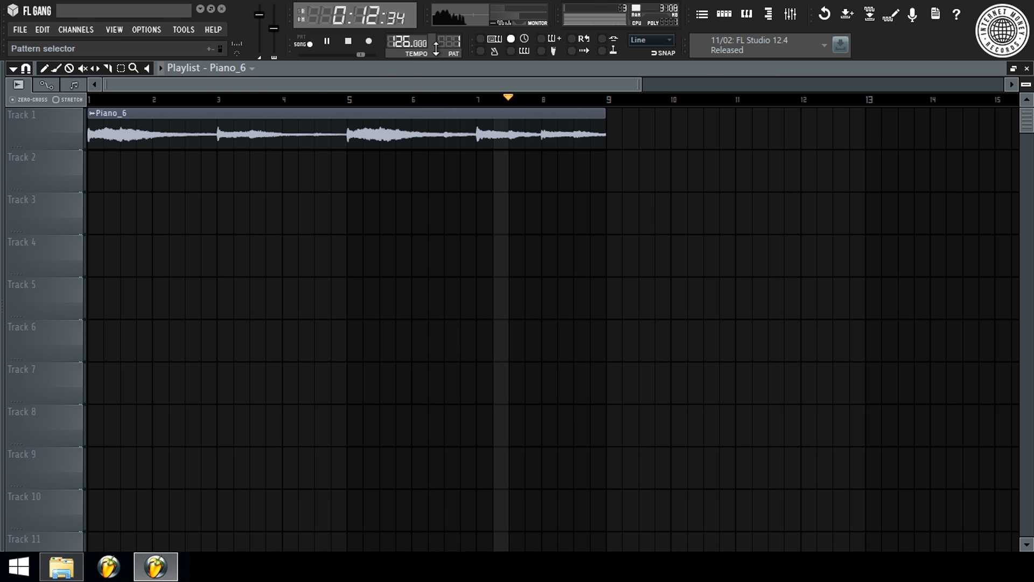
pyautogui.click(235, 72)
pyautogui.click(237, 120)
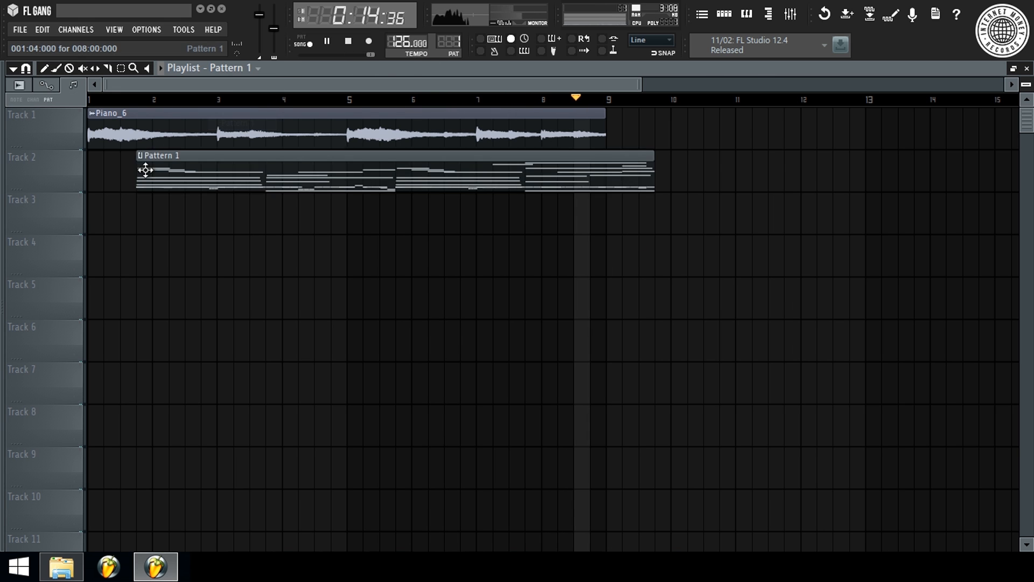
pyautogui.click(146, 170)
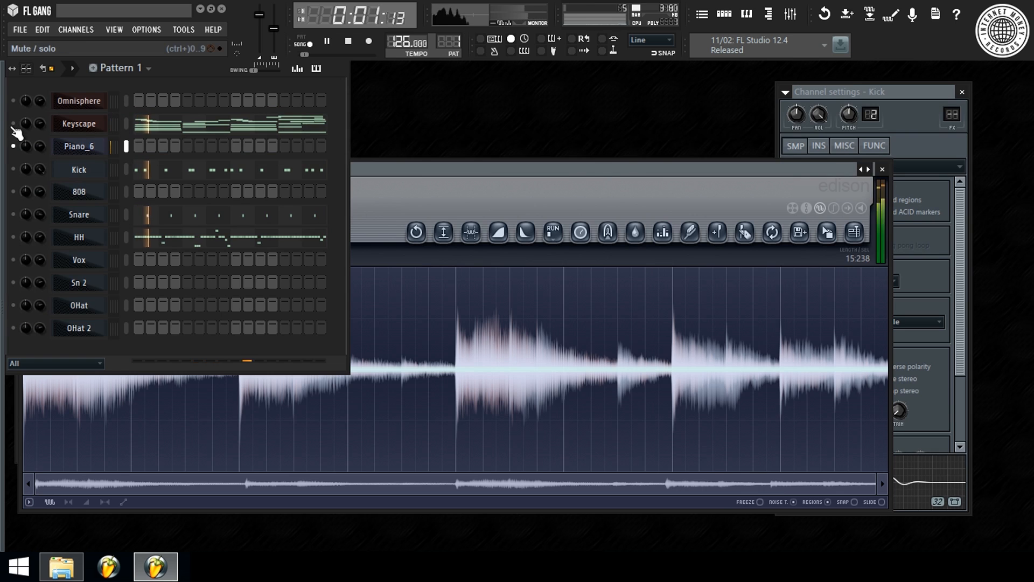
pyautogui.rightClick(78, 129)
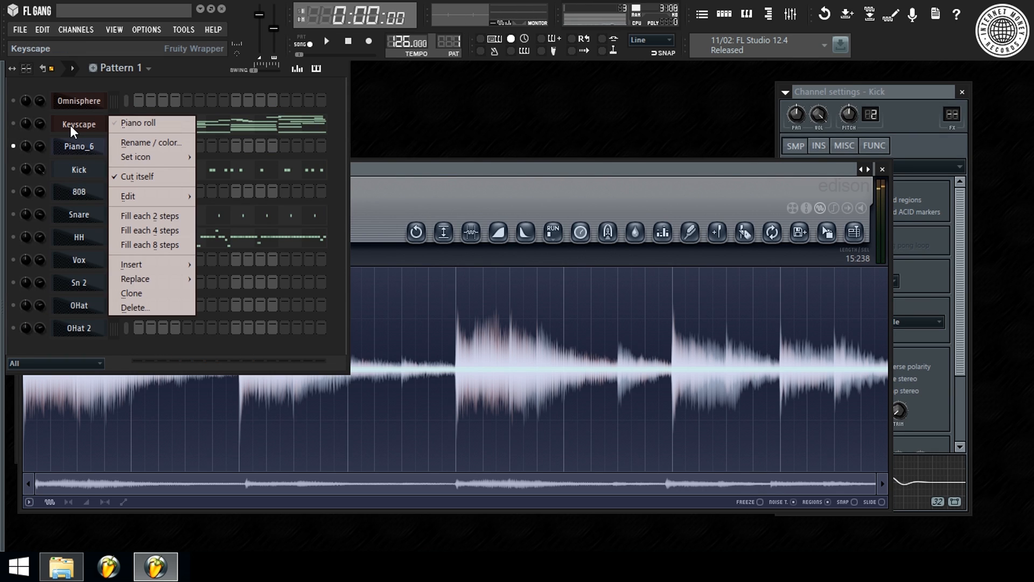
pyautogui.press('d')
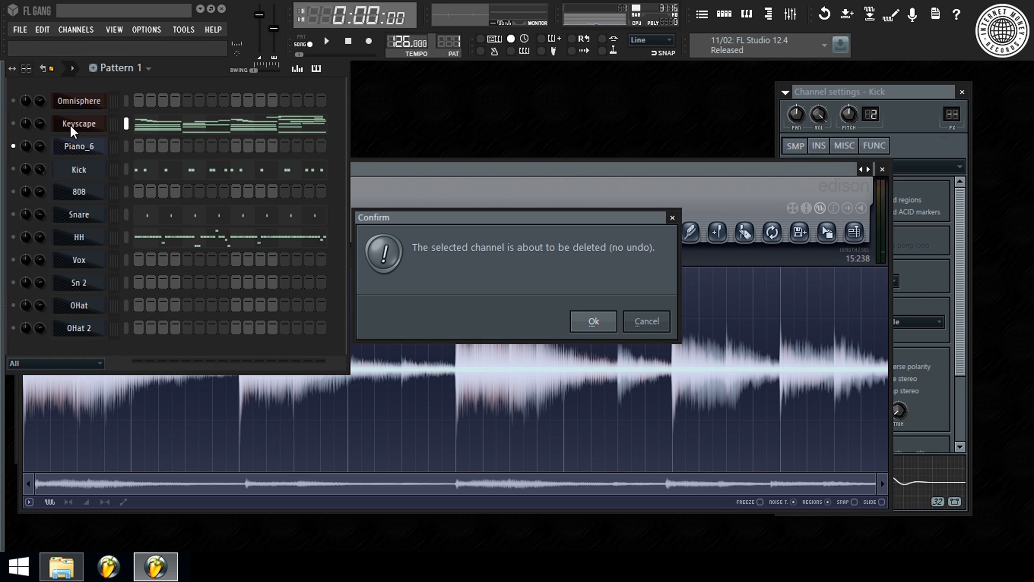
pyautogui.press('Escape')
# Replace the Keyscape instrument on its channel with a Sampler.
pyautogui.rightClick(78, 123)
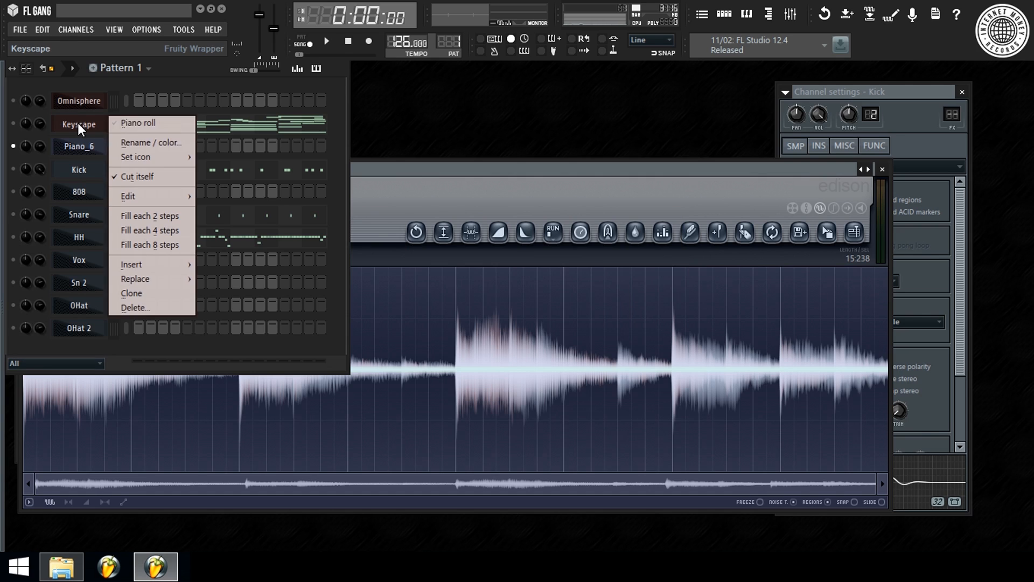
pyautogui.moveTo(179, 280)
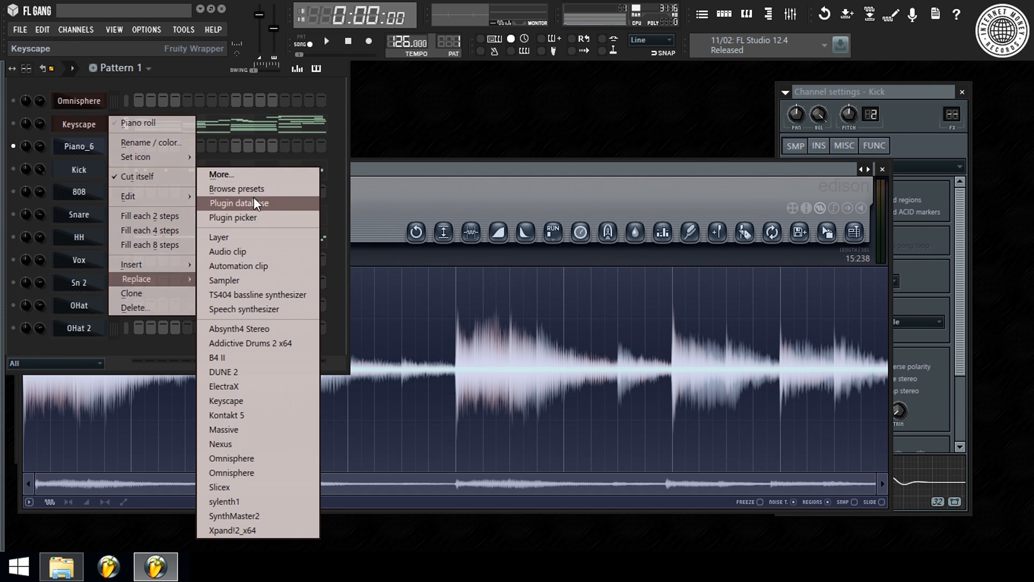
pyautogui.click(258, 280)
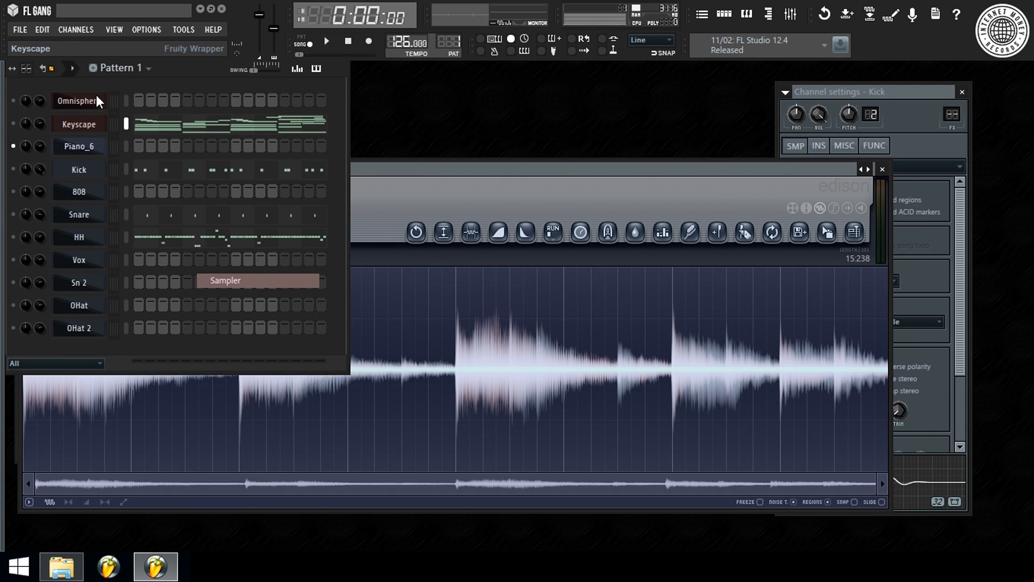
# Unsolo the Piano_6 channel so that all channels are enabled, and start playback.
pyautogui.rightClick(15, 146)
pyautogui.rightClick(14, 146)
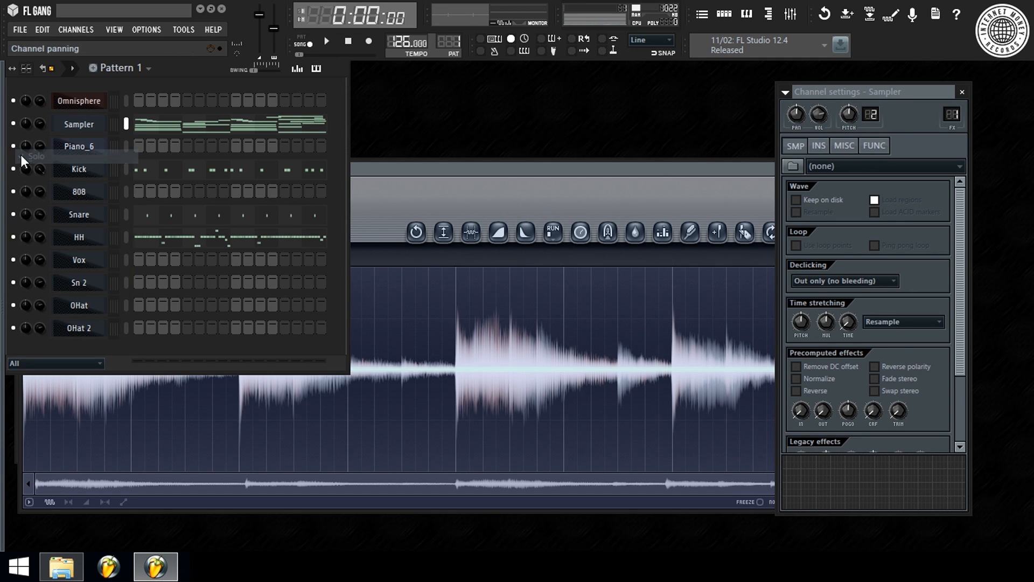
pyautogui.press('space')
# Open the Piano_6 channel's settings and link the channel to mixer track Insert 1.
pyautogui.click(95, 143)
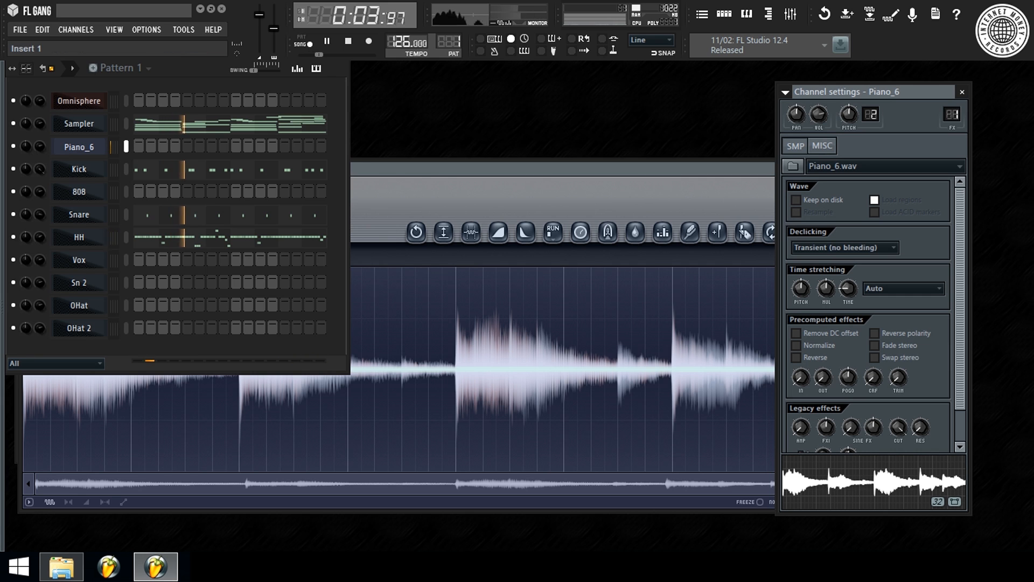
pyautogui.click(792, 19)
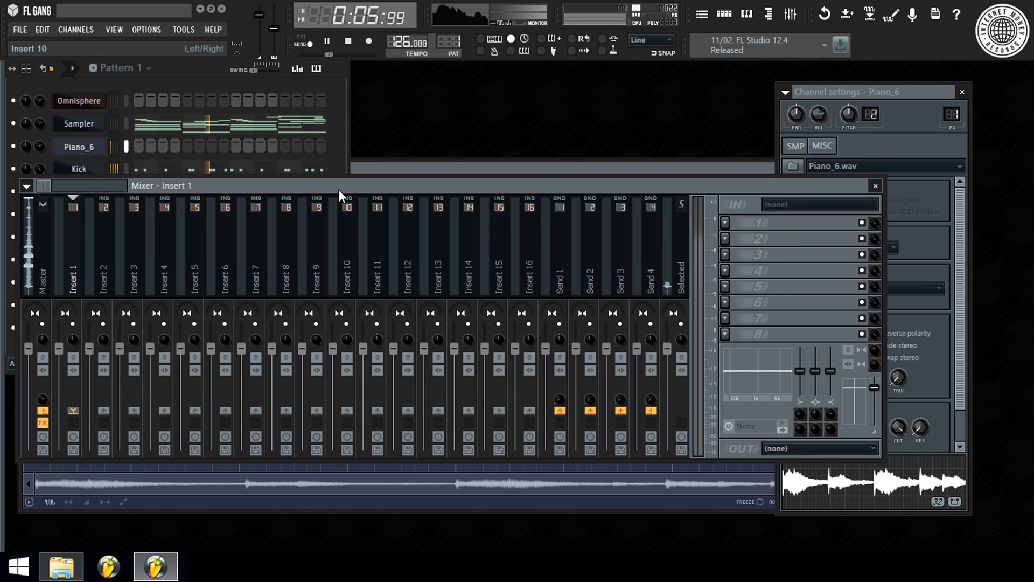
pyautogui.moveTo(339, 190); pyautogui.dragTo(390, 197)
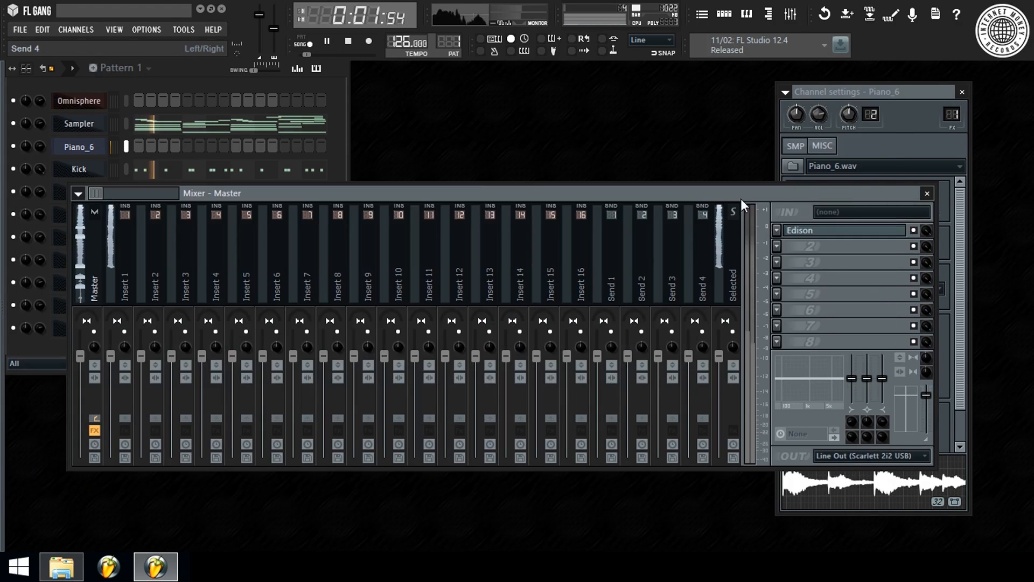
pyautogui.rightClick(127, 261)
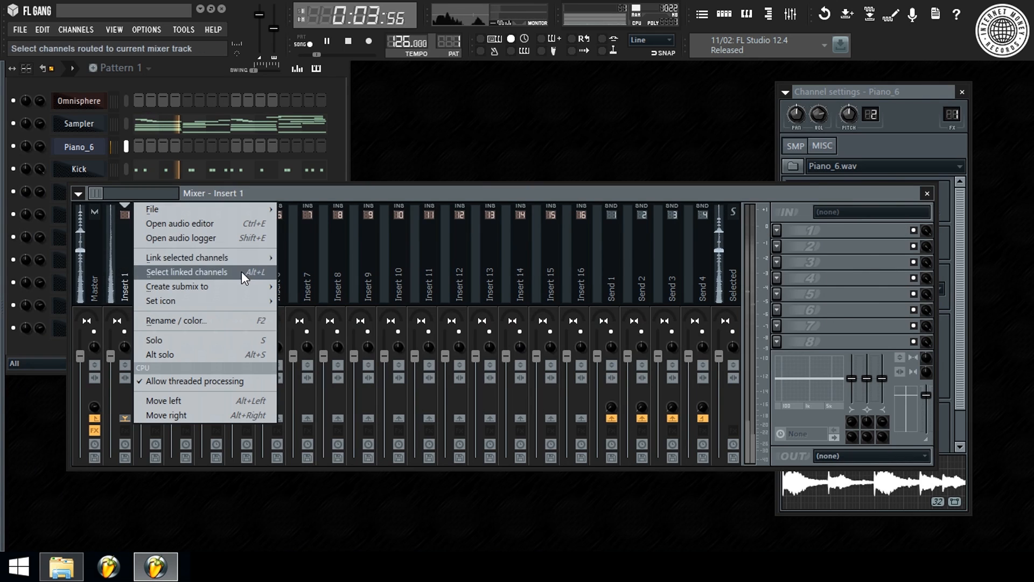
pyautogui.moveTo(247, 258)
pyautogui.click(300, 259)
# Open the Omnisphere channel's patch browser, move its window up, and set the directory to All.
pyautogui.click(118, 108)
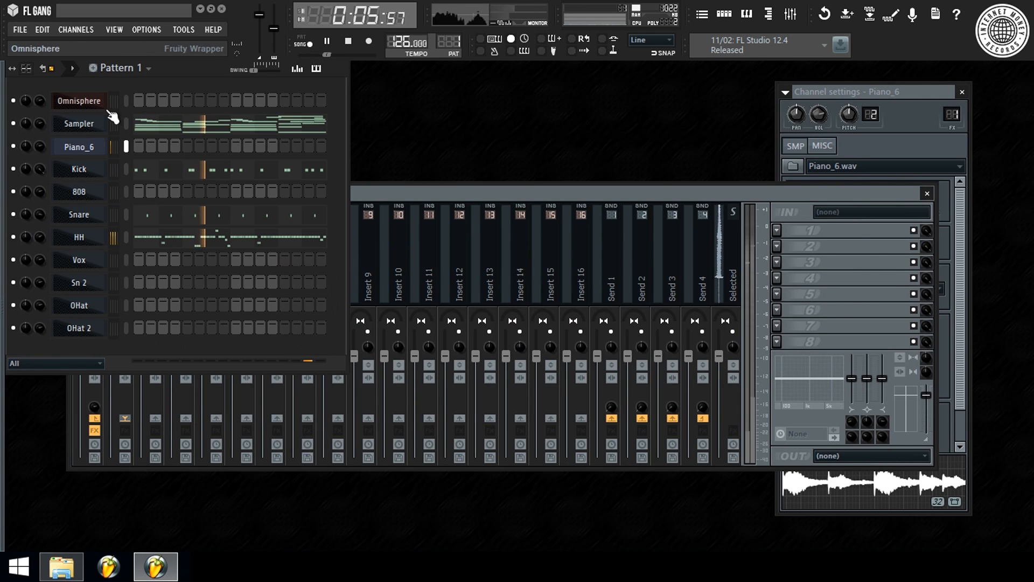
pyautogui.click(83, 100)
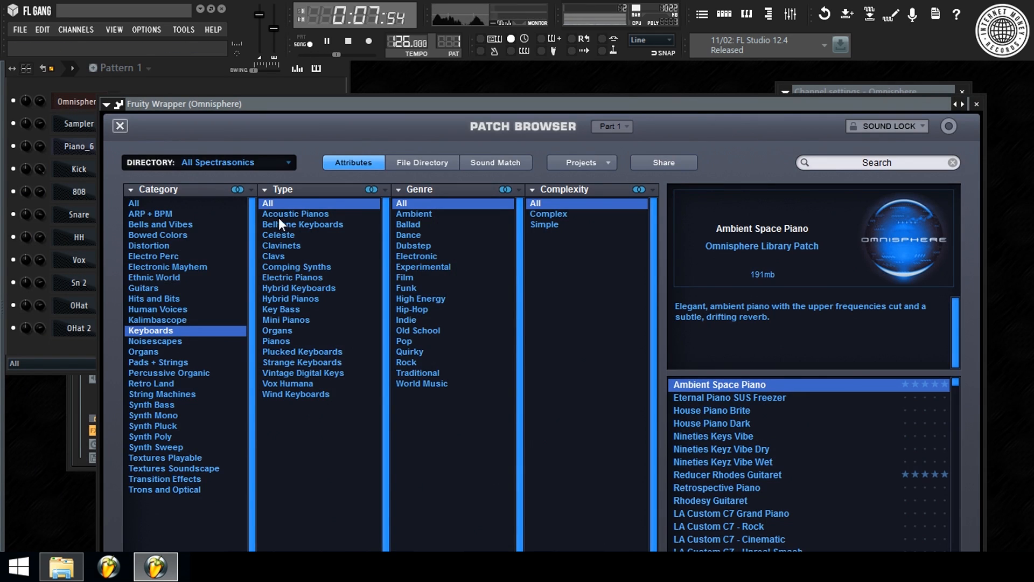
pyautogui.moveTo(258, 104); pyautogui.dragTo(261, 63)
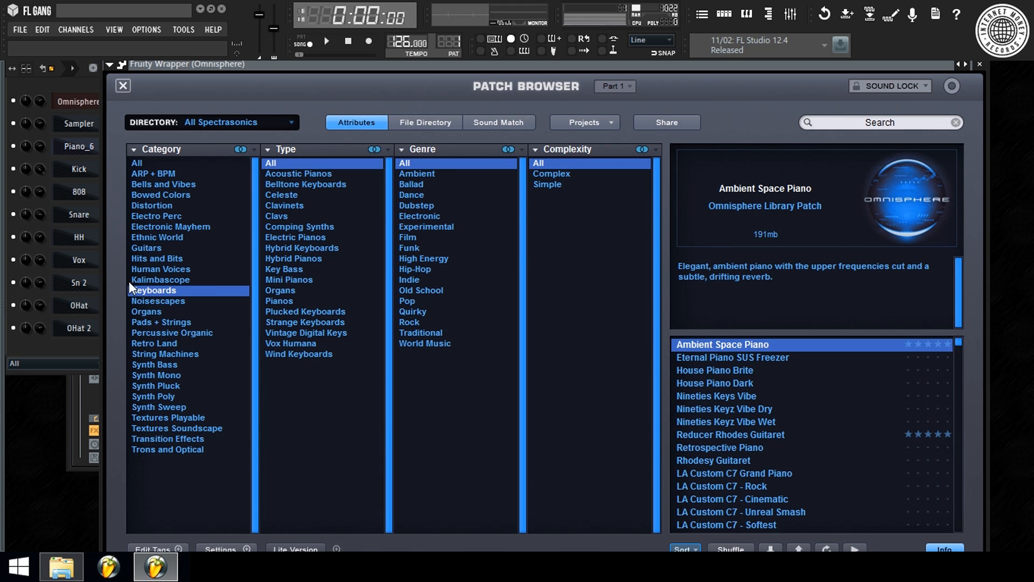
pyautogui.click(258, 122)
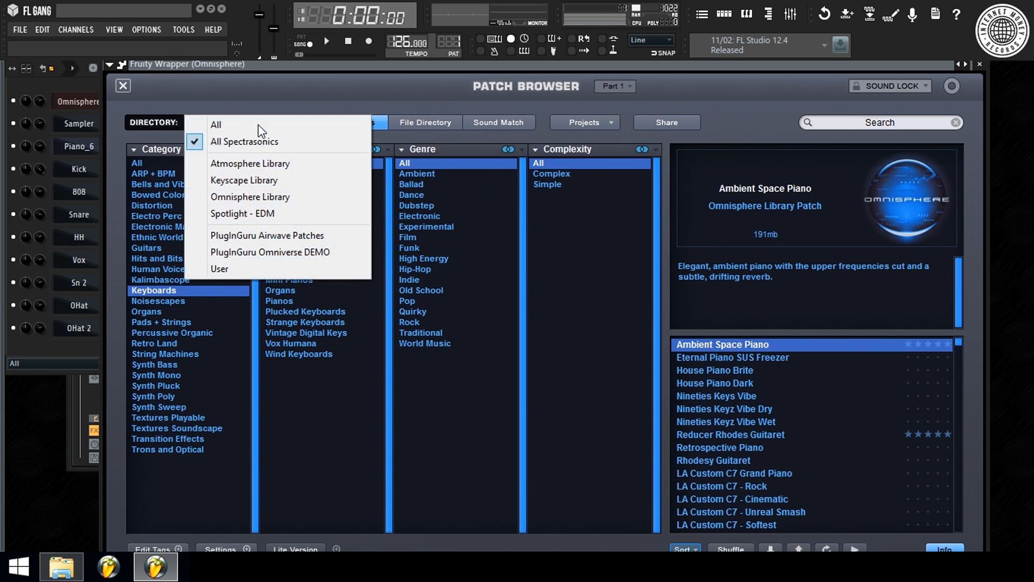
pyautogui.click(207, 122)
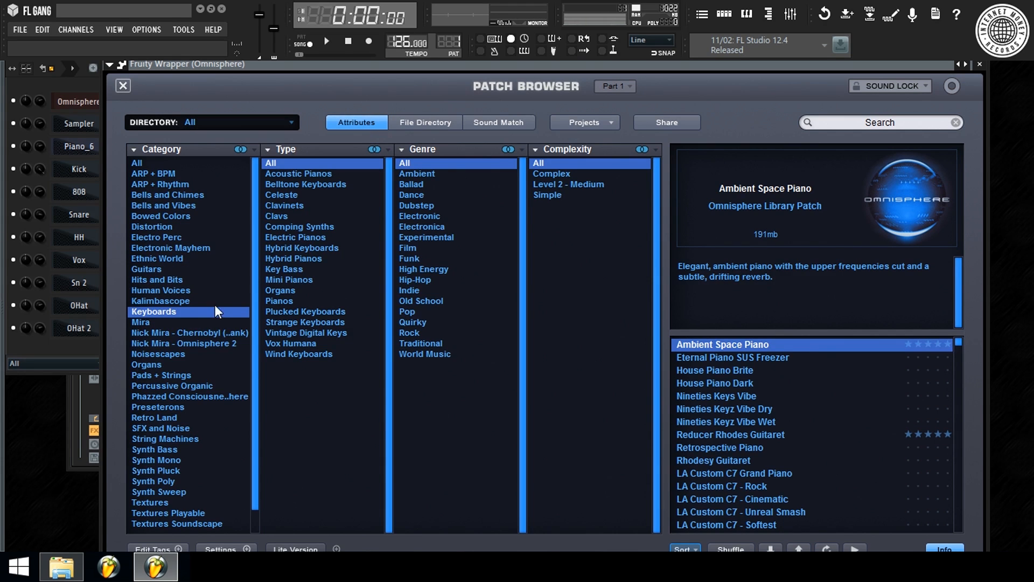
# Browse the patches in Omnisphere's Chernobyl bank category and load "BellPad - Farfetch".
pyautogui.click(198, 334)
pyautogui.scroll(-3, 745, 404)
pyautogui.scroll(3, 742, 411)
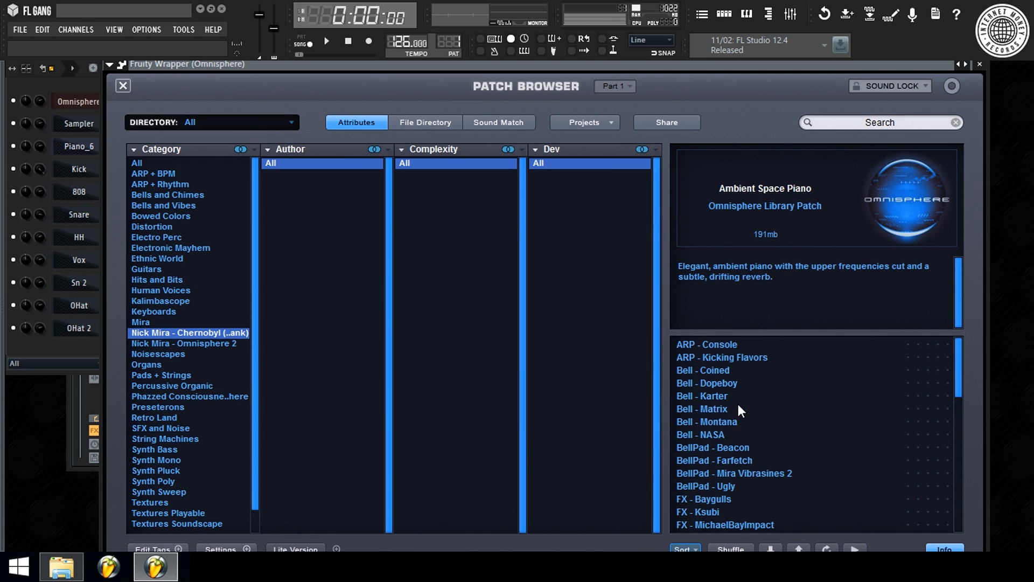
pyautogui.scroll(-3, 742, 411)
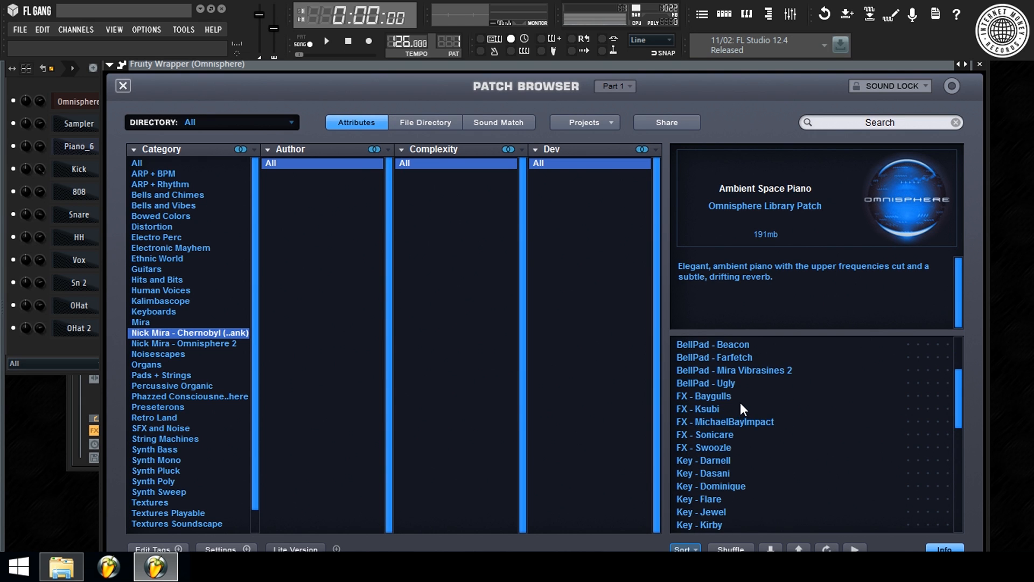
pyautogui.scroll(3, 744, 411)
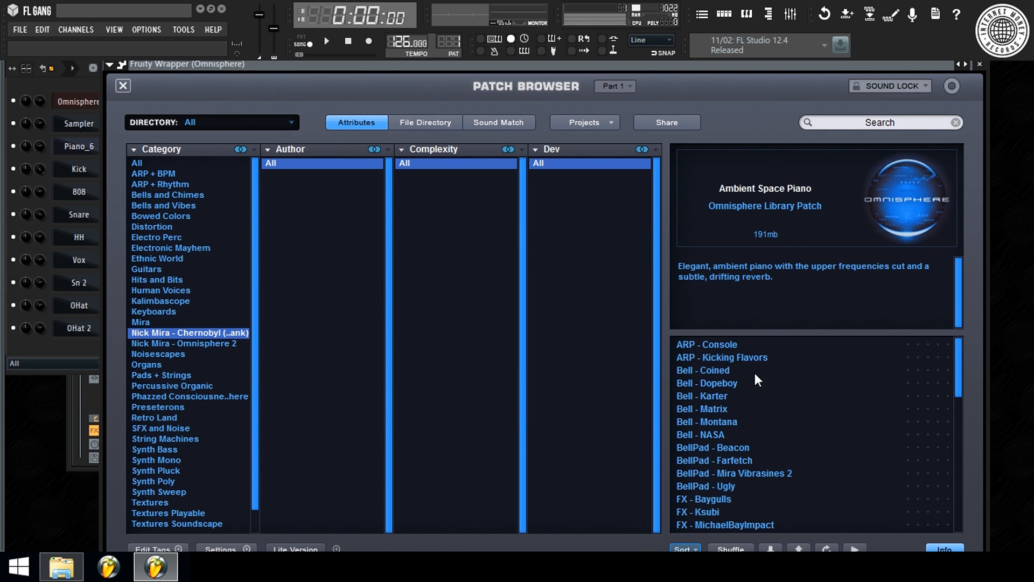
pyautogui.scroll(-3, 756, 379)
pyautogui.scroll(3, 786, 391)
pyautogui.scroll(-2, 782, 412)
pyautogui.click(741, 410)
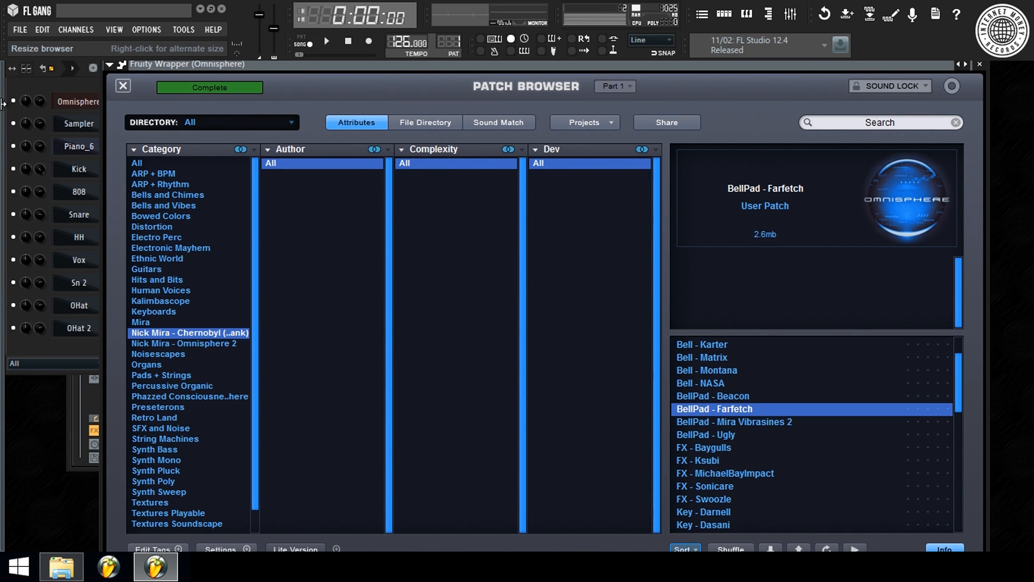
# Open Omnisphere's piano roll, place a C6 note at the start of bar 1, and start playback.
pyautogui.click(59, 86)
pyautogui.click(121, 102)
pyautogui.click(54, 157)
pyautogui.moveTo(53, 155); pyautogui.dragTo(41, 146)
pyautogui.press('space')
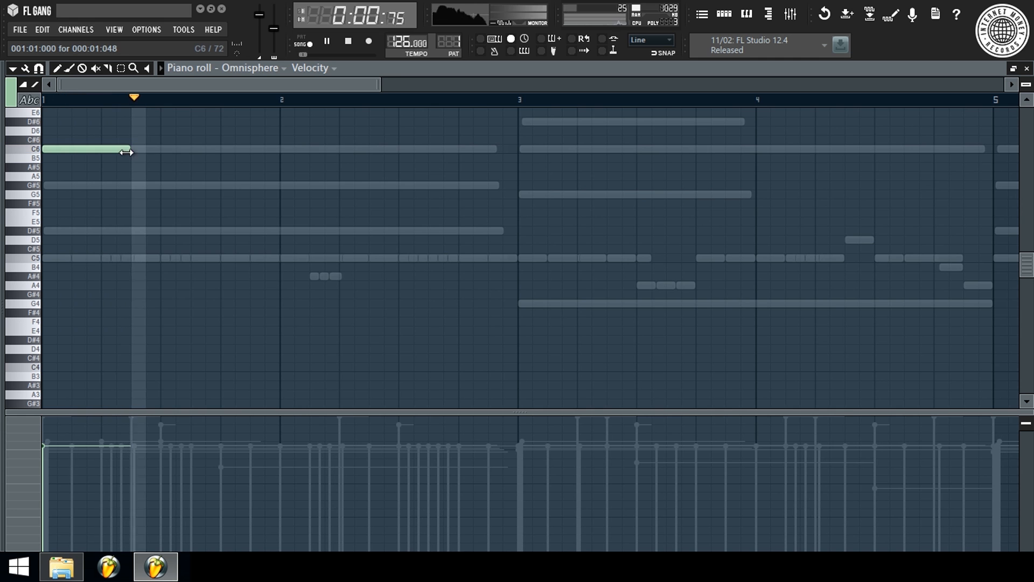
# Lengthen the C6 note to the middle of bar 2 and add an equally long G5 note starting at bar 3.
pyautogui.moveTo(128, 149); pyautogui.dragTo(190, 149)
pyautogui.moveTo(317, 166); pyautogui.dragTo(399, 167)
pyautogui.click(525, 193)
pyautogui.scroll(-3, 538, 100)
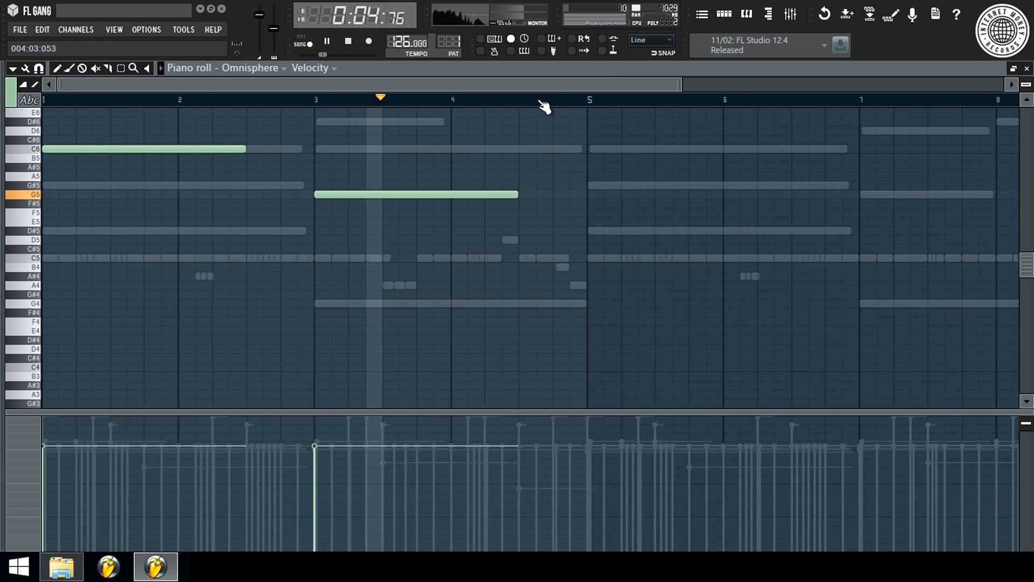
# Add a two-beat G#5 note on beat 3 of bar 4 and apply quick legato to extend the C6 note to bar 3.
pyautogui.click(342, 185)
pyautogui.moveTo(442, 185); pyautogui.dragTo(367, 197)
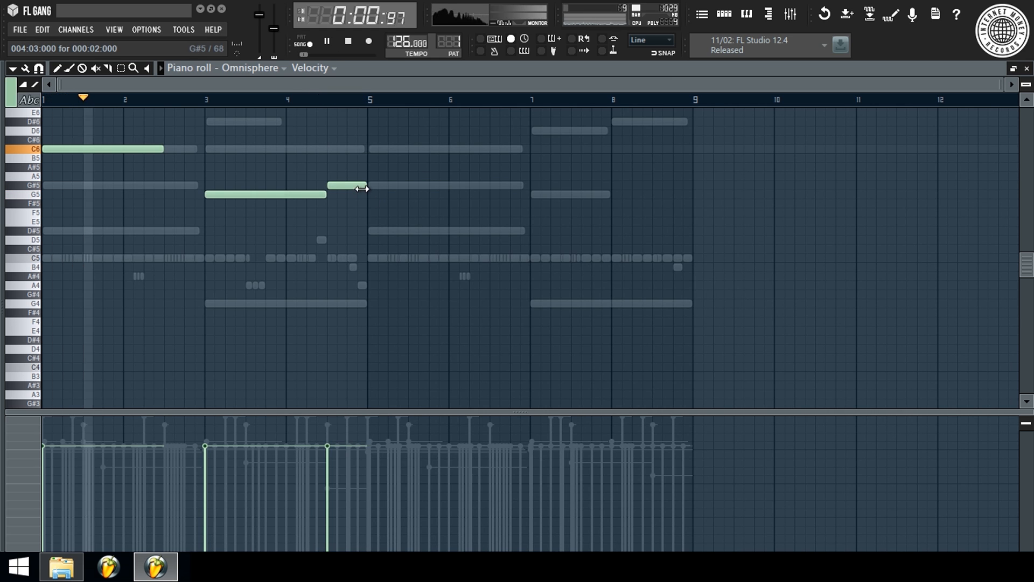
pyautogui.hotkey('ctrl', 'l')
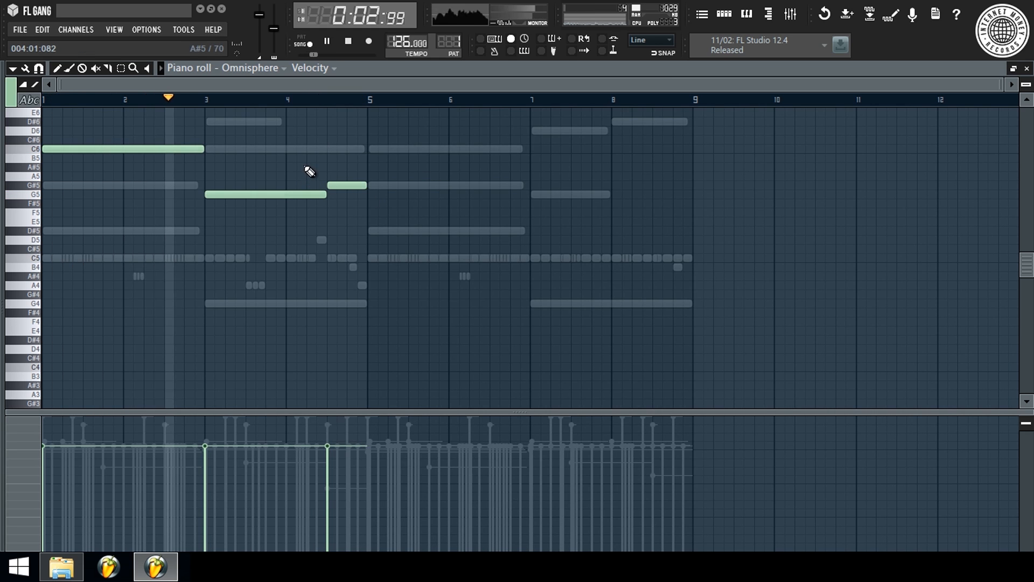
# Duplicate the four-bar melody into bars 5–8 and add two-bar D#5 notes at the starts of bars 1 and 5.
pyautogui.hotkey('ctrl', 'b')
pyautogui.hotkey('ctrl', 'd')
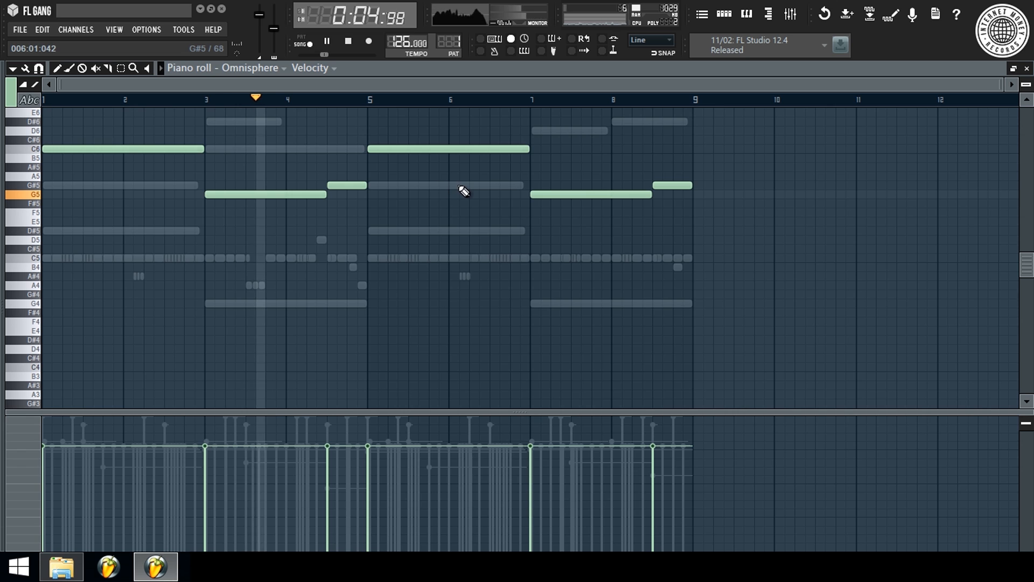
pyautogui.click(76, 231)
pyautogui.moveTo(77, 230); pyautogui.dragTo(204, 231)
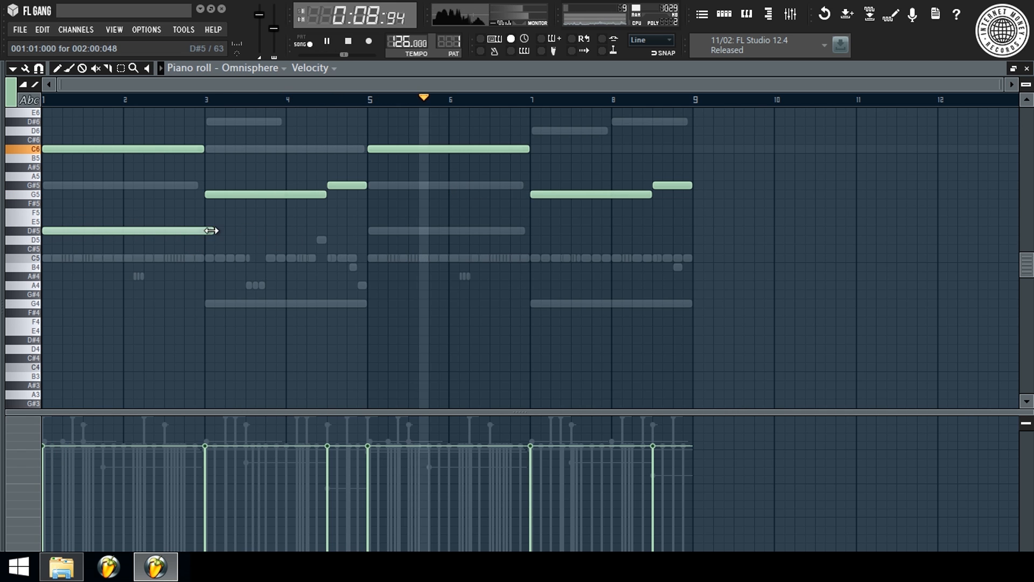
pyautogui.click(372, 231)
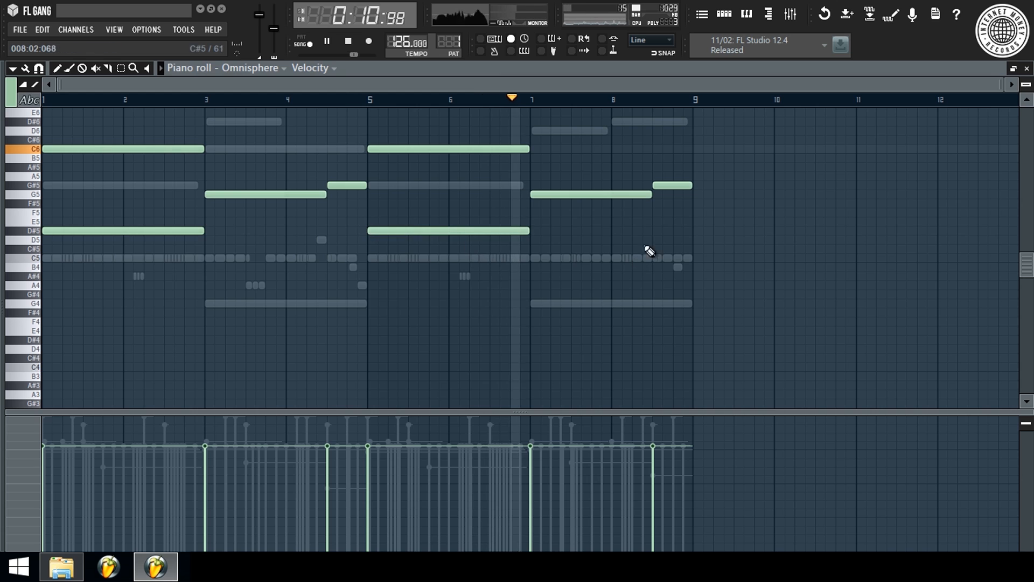
# Add a two-bar A#4 note at bar 7 and a G4 note at bar 3, auditioning the melody during playback.
pyautogui.press('space')
pyautogui.click(533, 303)
pyautogui.moveTo(533, 303); pyautogui.dragTo(535, 276)
pyautogui.click(536, 98)
pyautogui.press('space')
pyautogui.press('space')
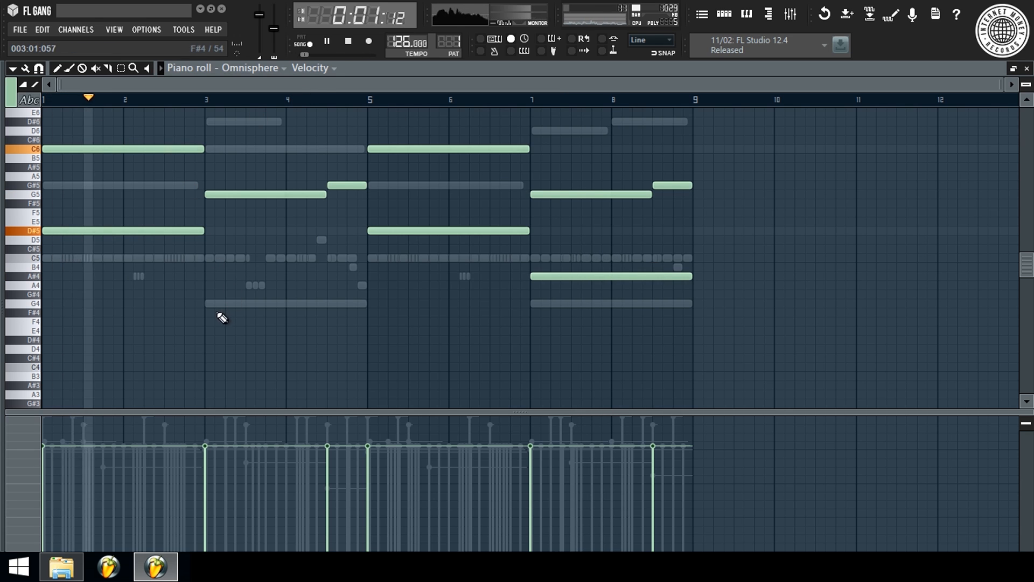
pyautogui.click(210, 303)
pyautogui.press('space')
# Show the channel rack, adjust the Omnisphere channel's volume, and stop playback.
pyautogui.press('F7')
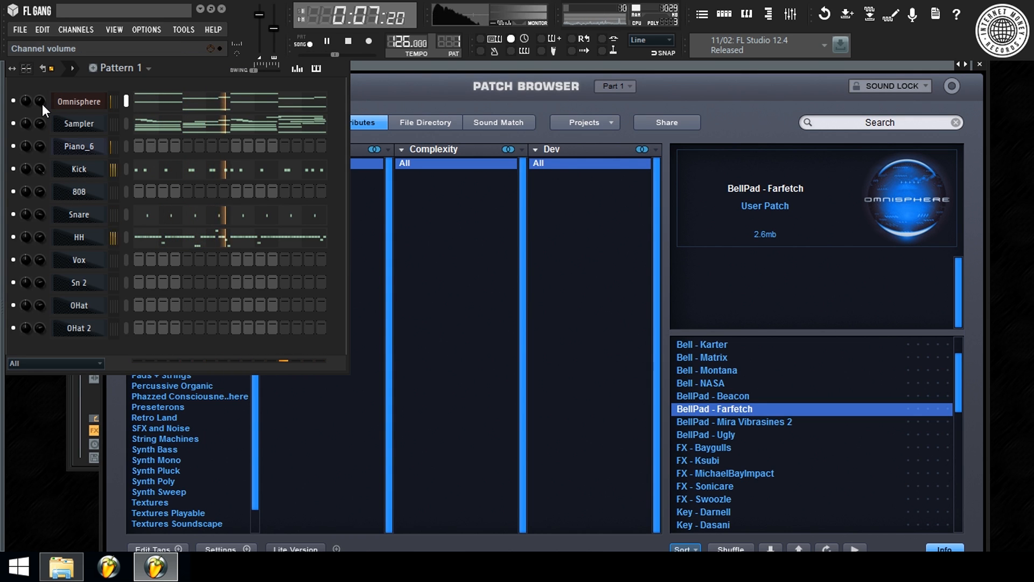
pyautogui.moveTo(42, 104); pyautogui.dragTo(42, 105)
pyautogui.press('space')
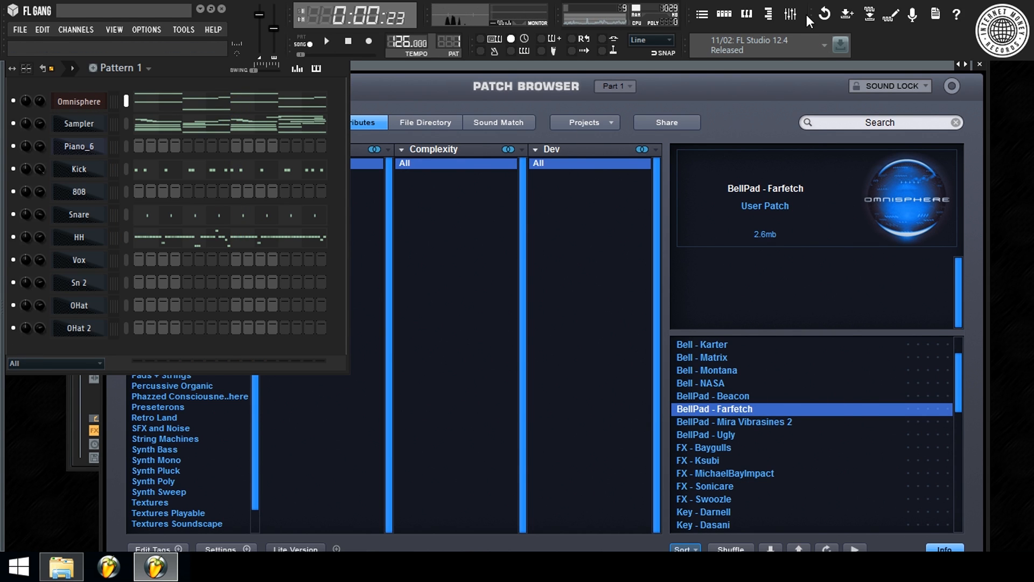
# Open Edison from the Master mixer track and start a new empty project in it.
pyautogui.click(791, 14)
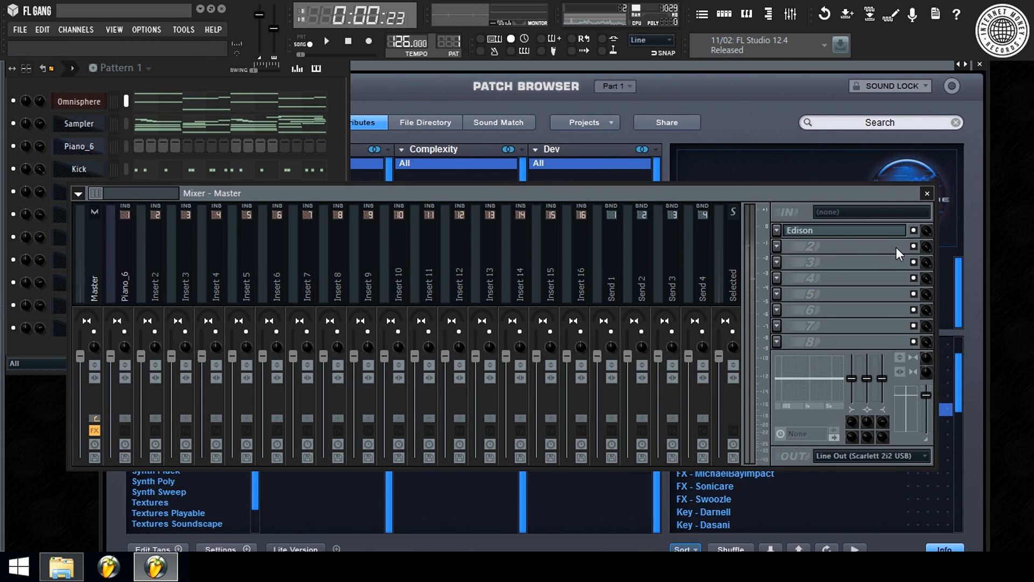
pyautogui.click(884, 231)
pyautogui.click(41, 230)
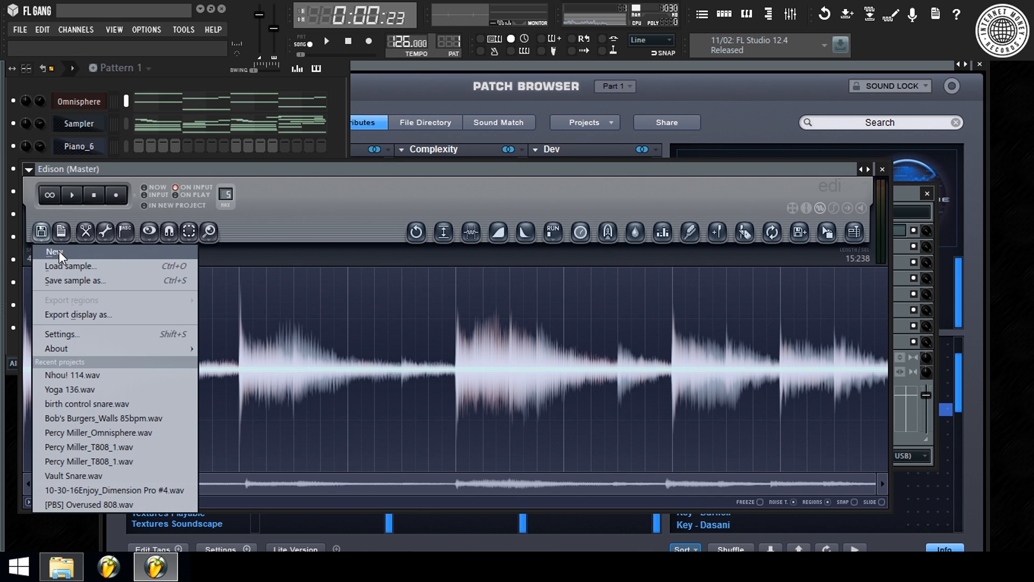
pyautogui.click(54, 249)
# Solo the Omnisphere channel and record its eight-bar melody into Edison.
pyautogui.click(70, 87)
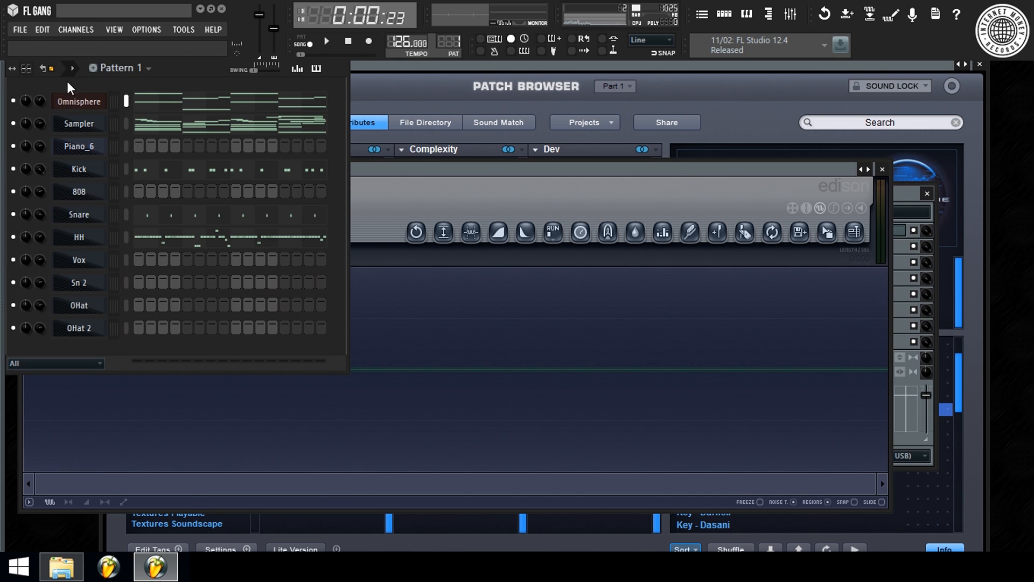
pyautogui.rightClick(16, 102)
pyautogui.click(333, 47)
pyautogui.click(400, 208)
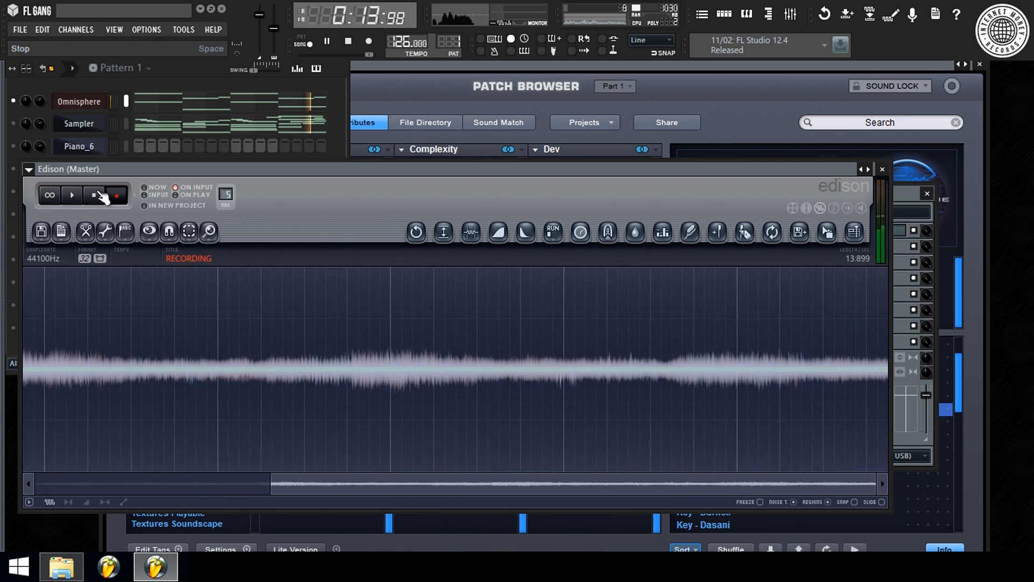
pyautogui.click(102, 196)
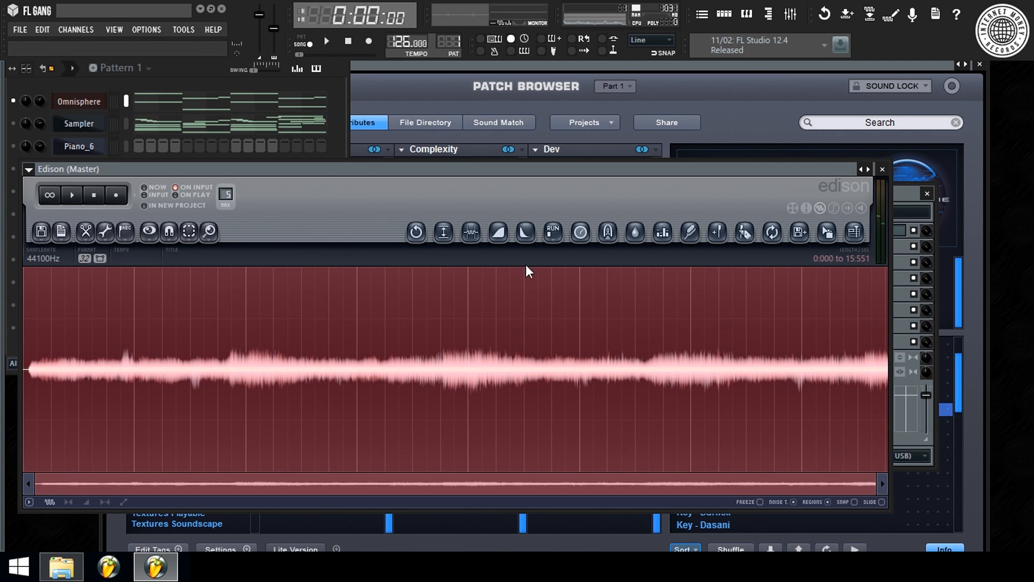
# Trim the silence at the recording's start and set the sample's tempo to 126 BPM in its properties.
pyautogui.click(85, 258)
pyautogui.click(92, 252)
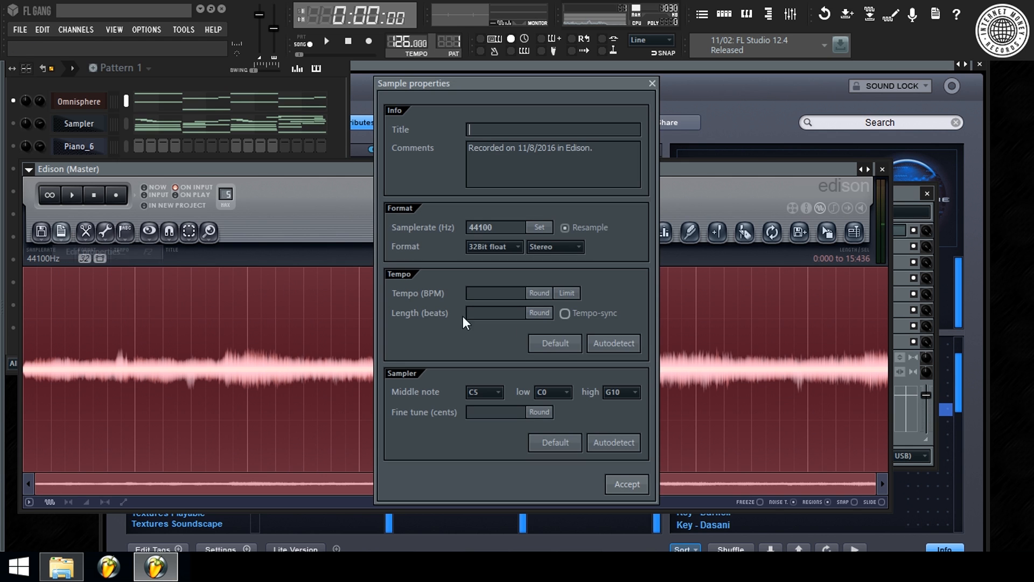
pyautogui.click(627, 484)
# Delete the recording's tail from 15:238 to the end and audition the loop.
pyautogui.moveTo(886, 366); pyautogui.dragTo(736, 362)
pyautogui.moveTo(867, 353); pyautogui.dragTo(882, 356)
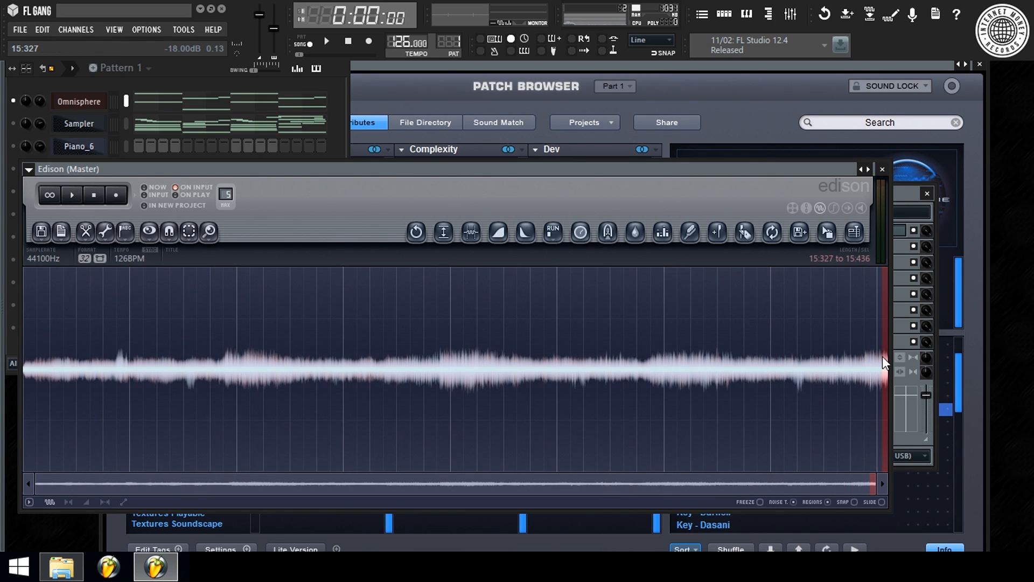
pyautogui.scroll(6, 882, 356)
pyautogui.scroll(8, 535, 318)
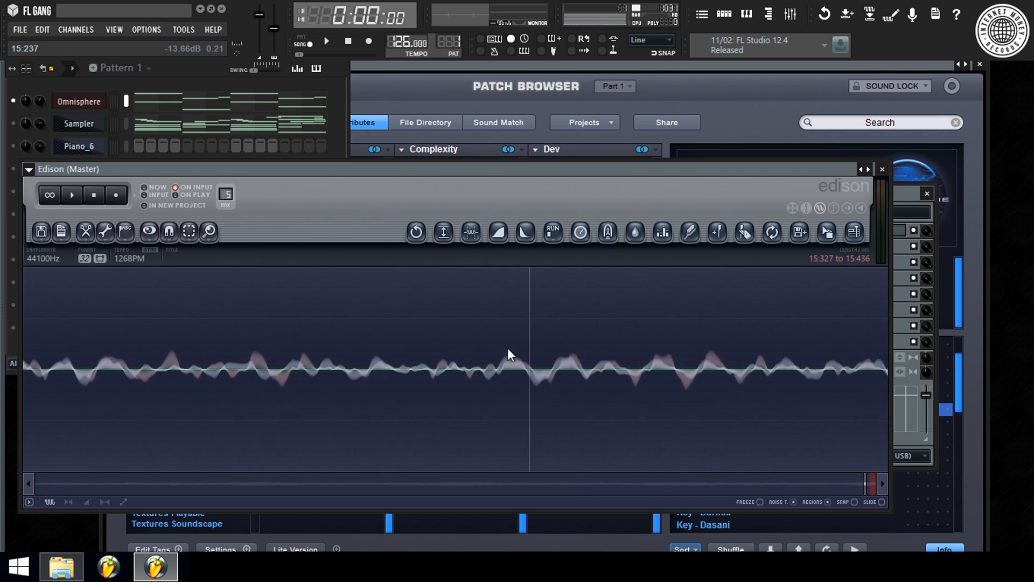
pyautogui.keyDown('shift'); pyautogui.click(520, 346); pyautogui.keyUp('shift')
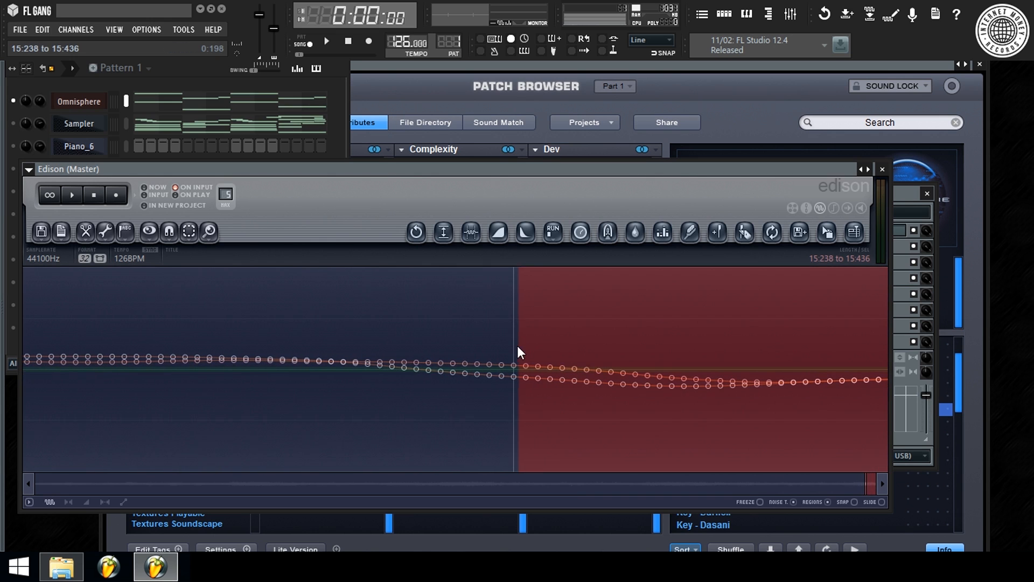
pyautogui.click(513, 354)
pyautogui.scroll(-10, 513, 354)
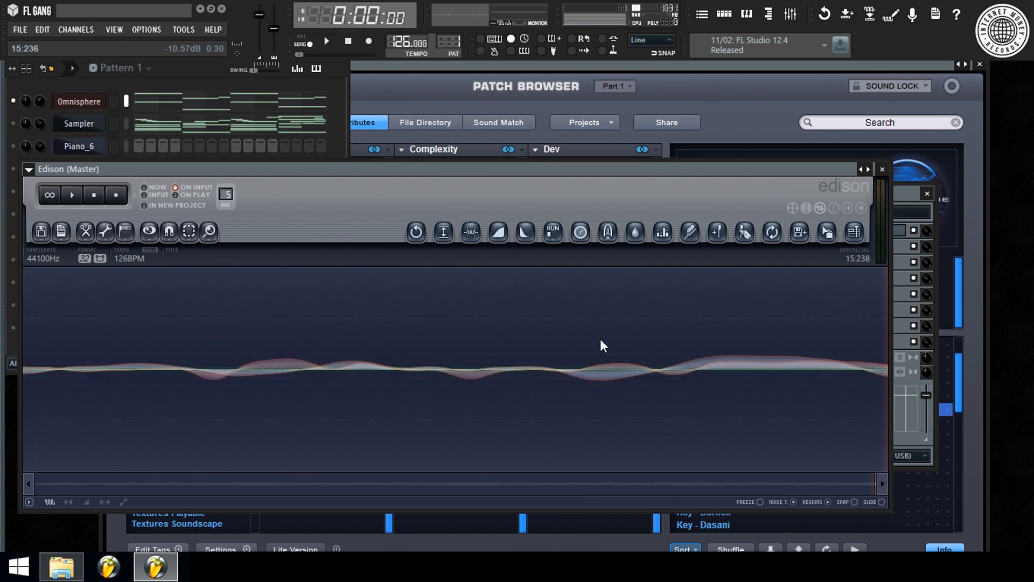
pyautogui.scroll(-5, 602, 339)
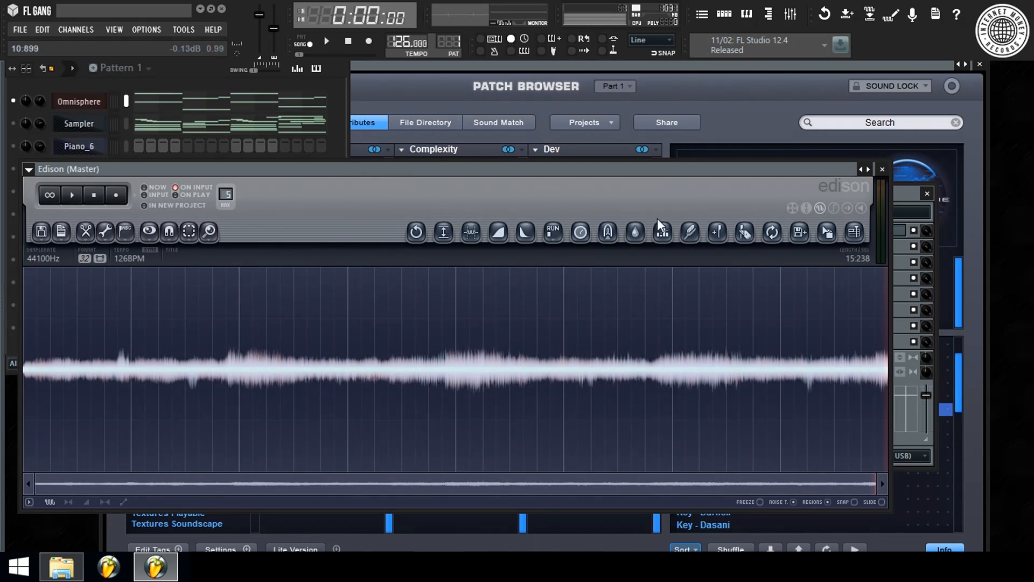
pyautogui.press('space')
pyautogui.press('space')
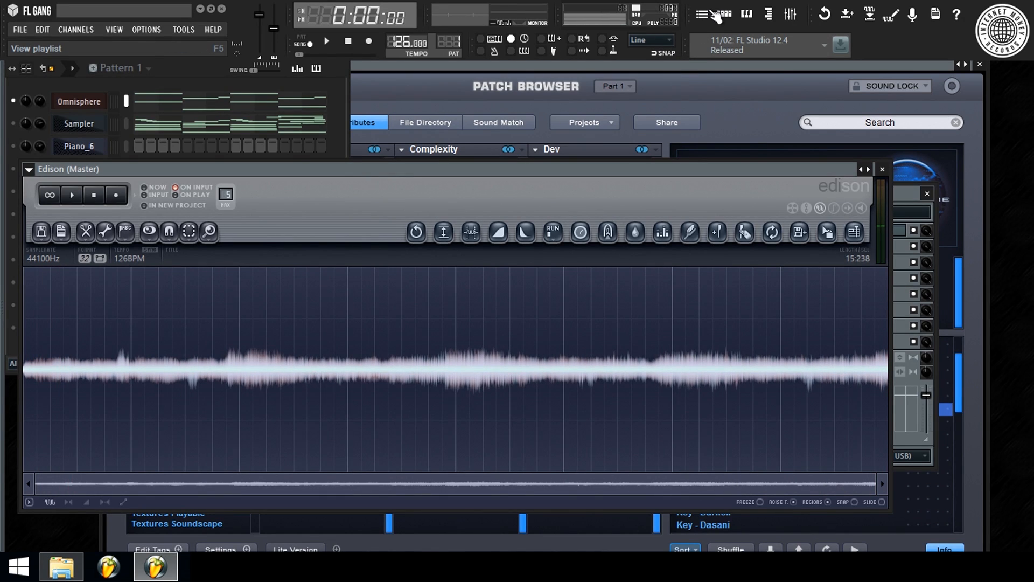
# Open the playlist and place the trimmed Edison recording on Track 1 as an audio clip after the piano clip.
pyautogui.click(713, 13)
pyautogui.click(273, 202)
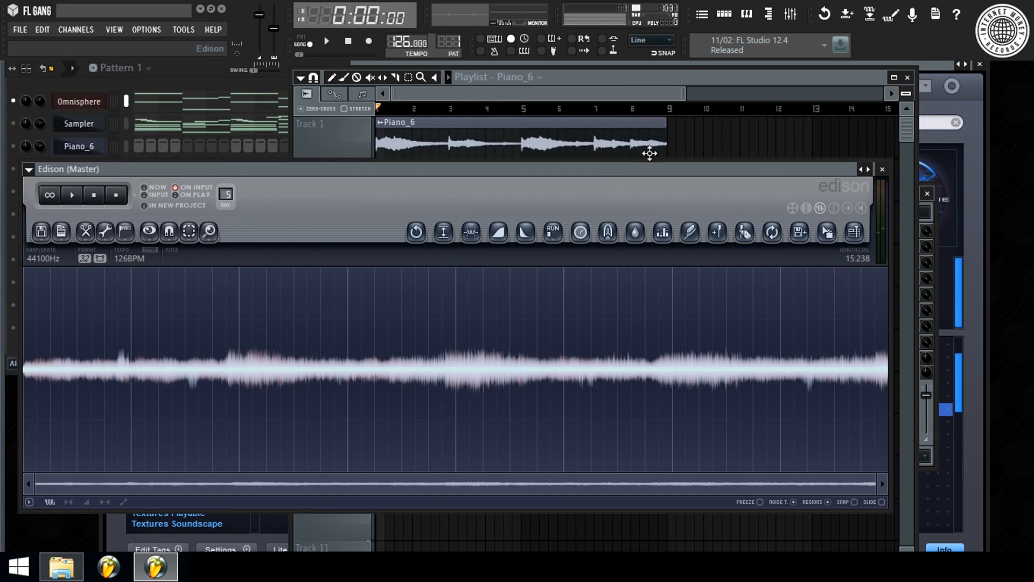
pyautogui.moveTo(826, 232); pyautogui.dragTo(735, 140)
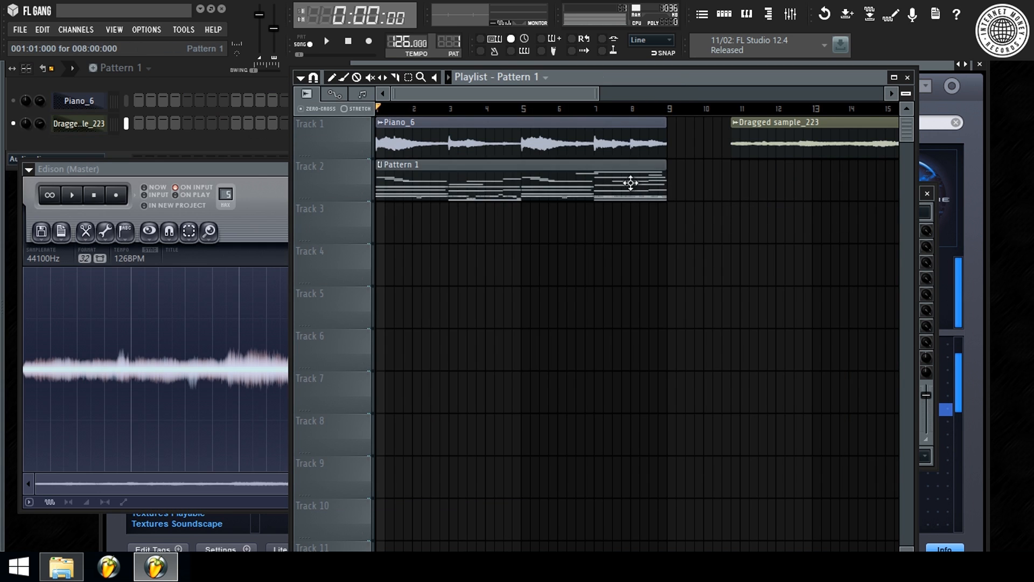
# Move the Pattern 1 clip to Track 6, place the recorded sample clip at bar 1 of Track 2, and close Edison.
pyautogui.moveTo(628, 180); pyautogui.dragTo(628, 350)
pyautogui.moveTo(738, 140); pyautogui.dragTo(350, 182)
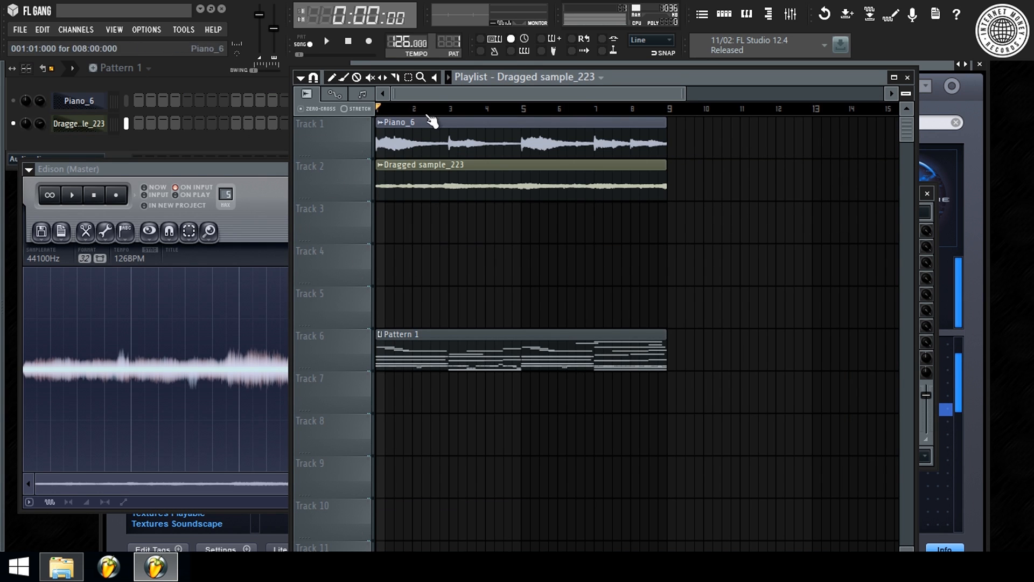
pyautogui.click(261, 169)
pyautogui.press('Escape')
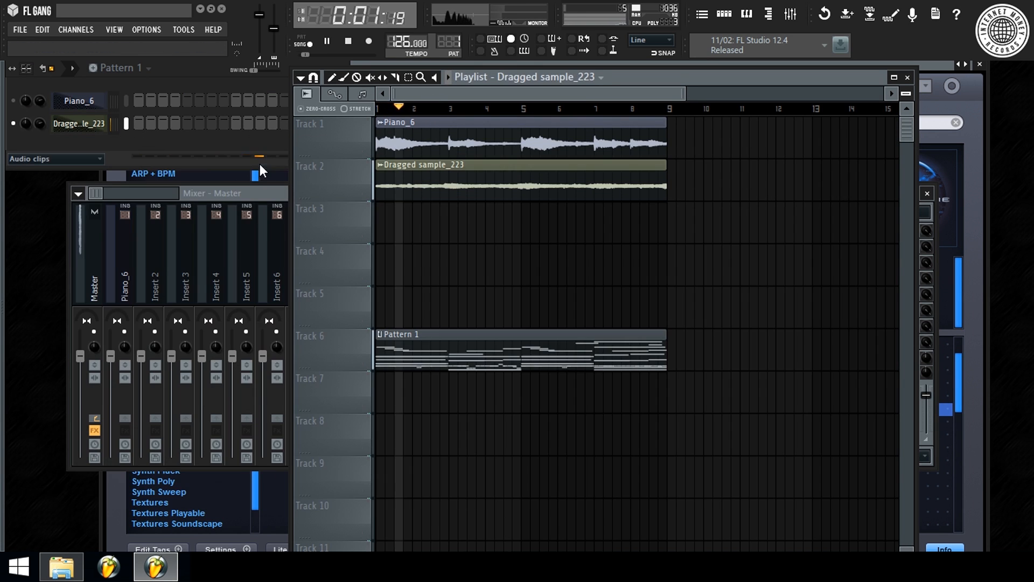
# Unmute the Piano_6 channel and set the channel rack's filter to show all channels.
pyautogui.press('space')
pyautogui.click(16, 105)
pyautogui.click(31, 158)
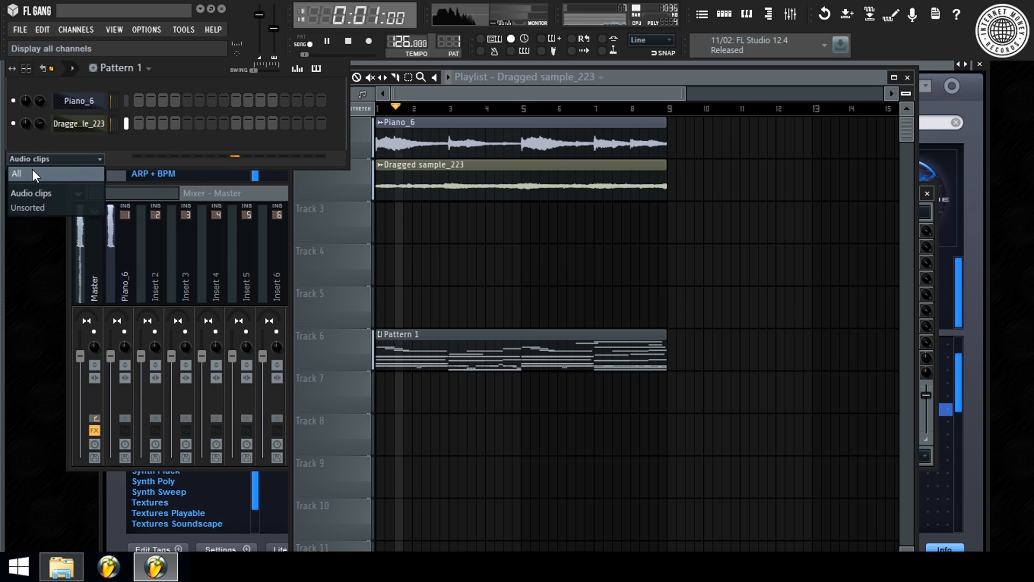
pyautogui.click(32, 169)
# Replace the Omnisphere channel's plugin with an empty Sampler.
pyautogui.rightClick(103, 100)
pyautogui.moveTo(151, 255)
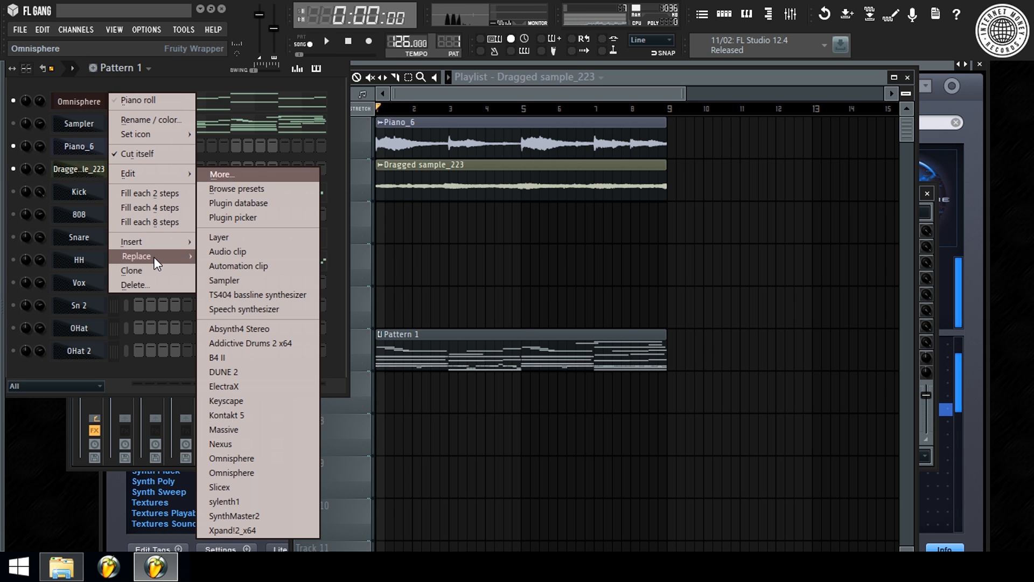
pyautogui.click(248, 279)
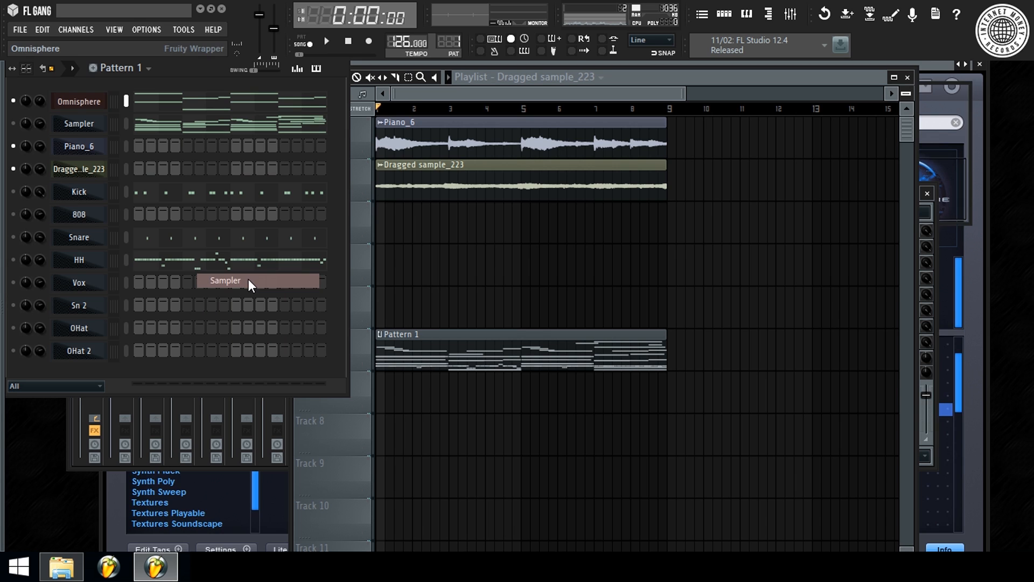
# Play the arrangement, move the Pattern 1 clip up to Track 4, and close the playlist.
pyautogui.click(327, 41)
pyautogui.click(467, 249)
pyautogui.moveTo(426, 334); pyautogui.dragTo(426, 249)
pyautogui.press('F5')
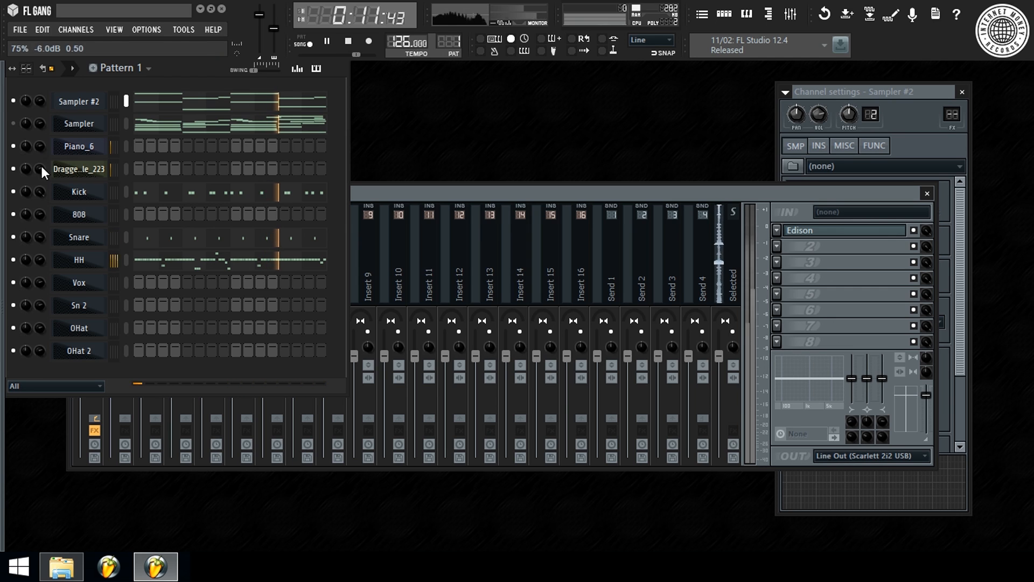
# Zip the Sampler #2 and Sampler channels in the channel rack and audition the beat.
pyautogui.click(99, 114)
pyautogui.press('space')
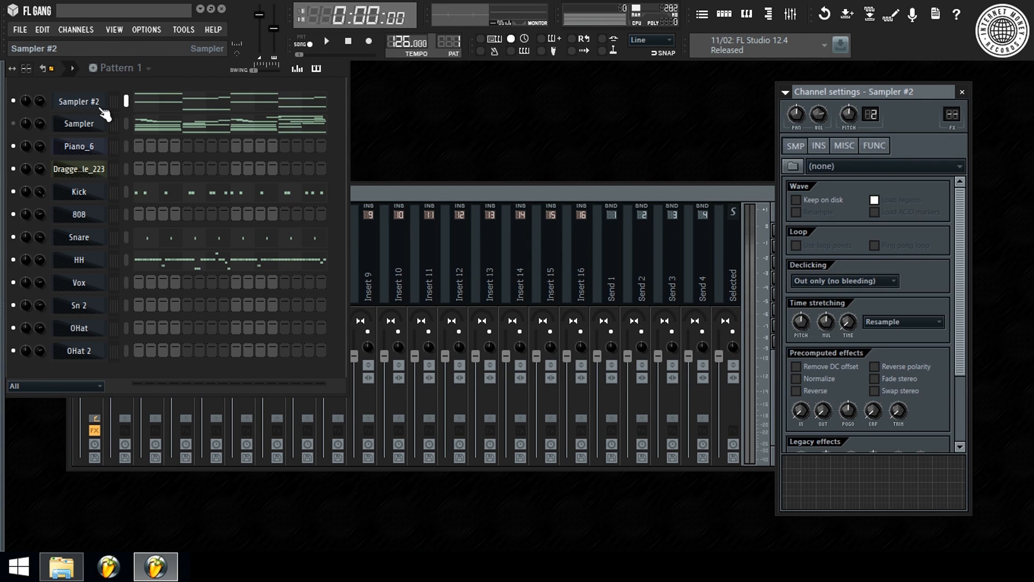
pyautogui.hotkey('alt', 'Delete')
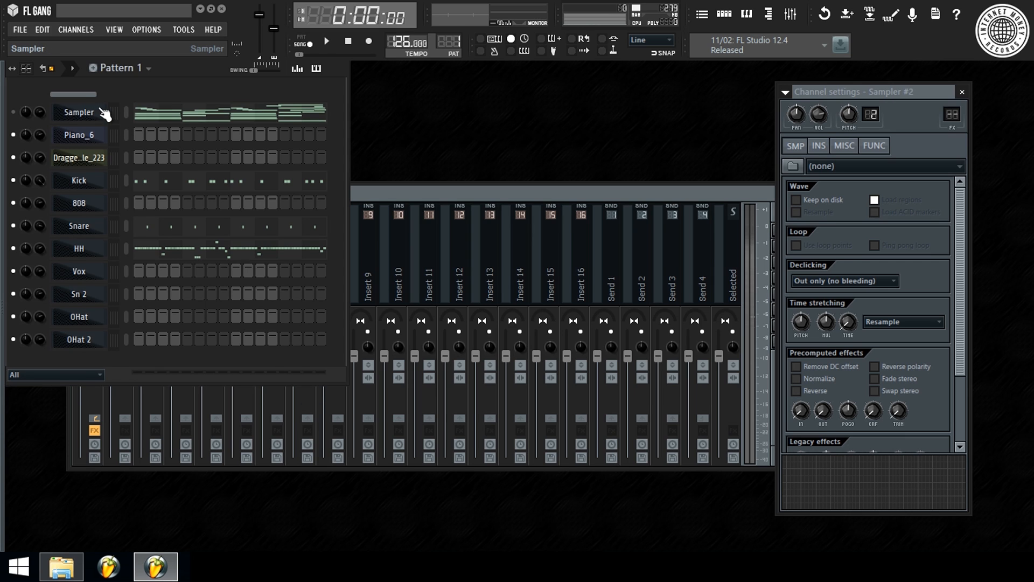
pyautogui.hotkey('alt', 'Delete')
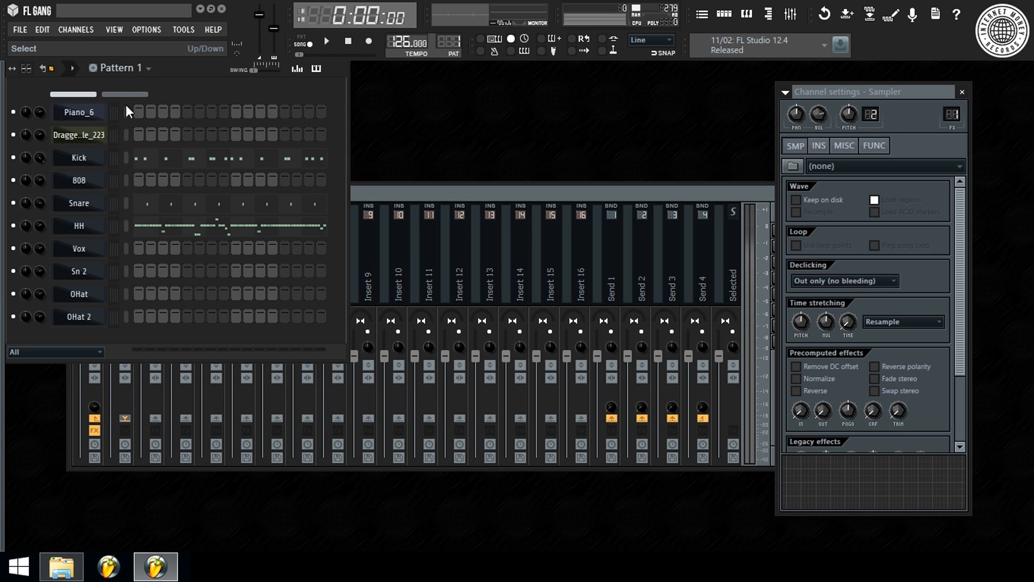
pyautogui.press('space')
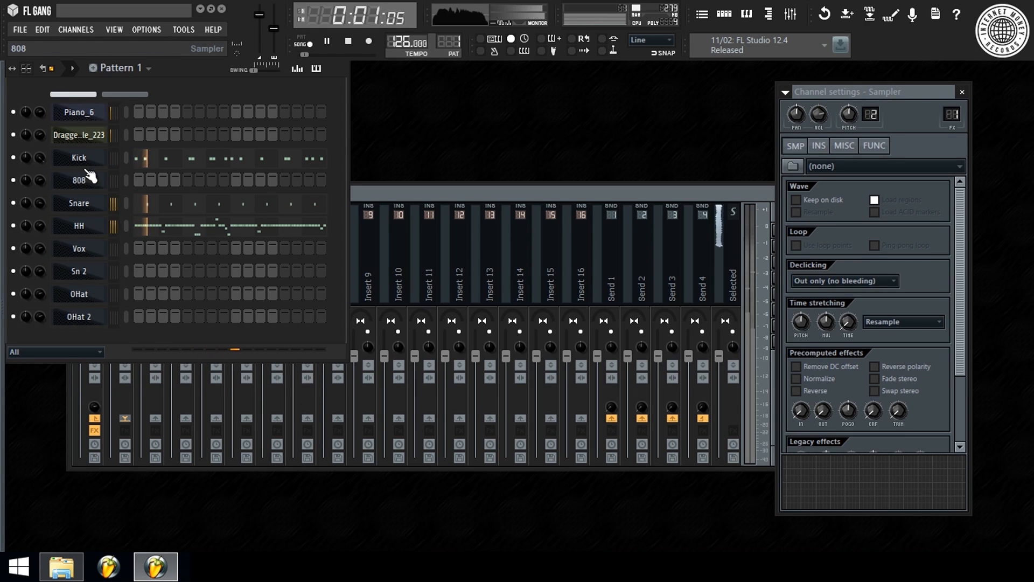
pyautogui.press('space')
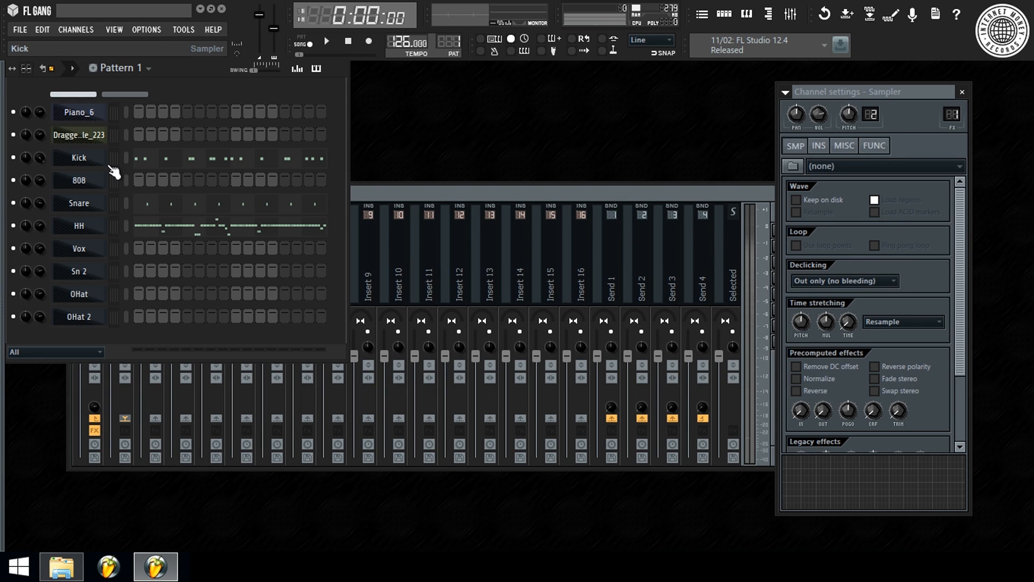
# Copy the Kick channel's note pattern, paste it into the 808 channel, and start playback.
pyautogui.click(90, 165)
pyautogui.hotkey('ctrl', 'c')
pyautogui.rightClick(85, 182)
pyautogui.press('e')
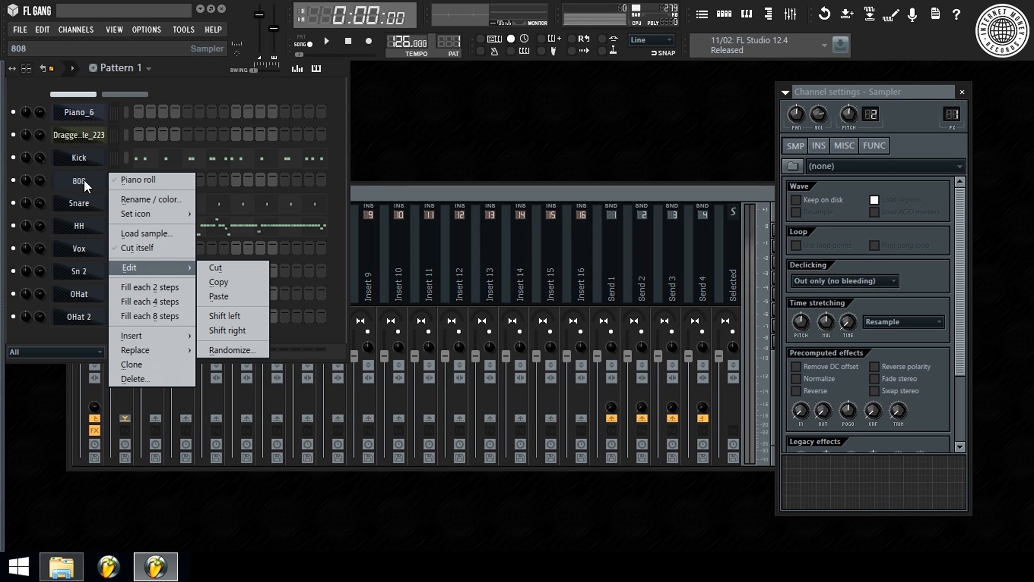
pyautogui.rightClick(76, 162)
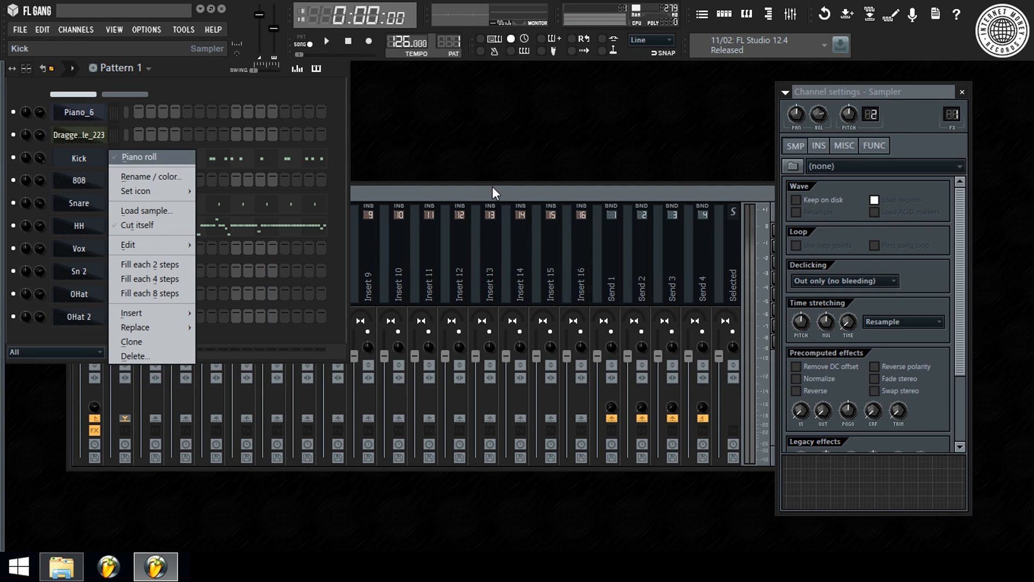
pyautogui.click(495, 198)
pyautogui.rightClick(89, 166)
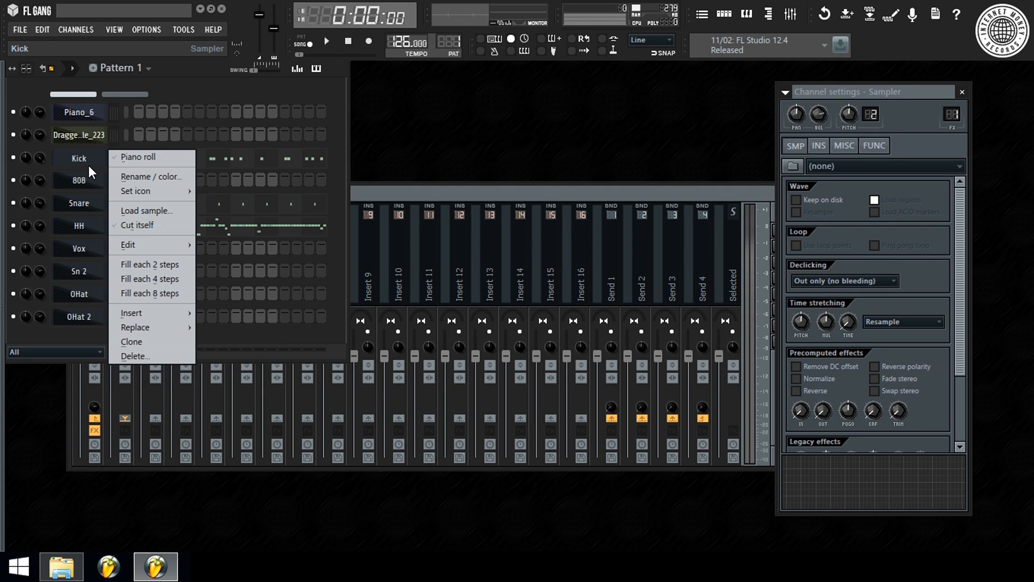
pyautogui.press('e')
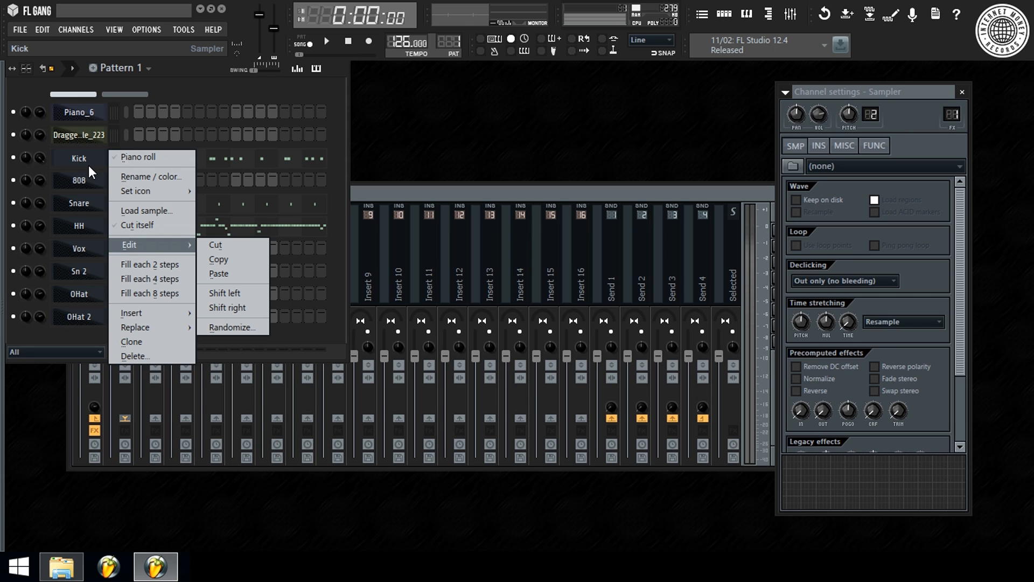
pyautogui.click(89, 166)
pyautogui.rightClick(87, 184)
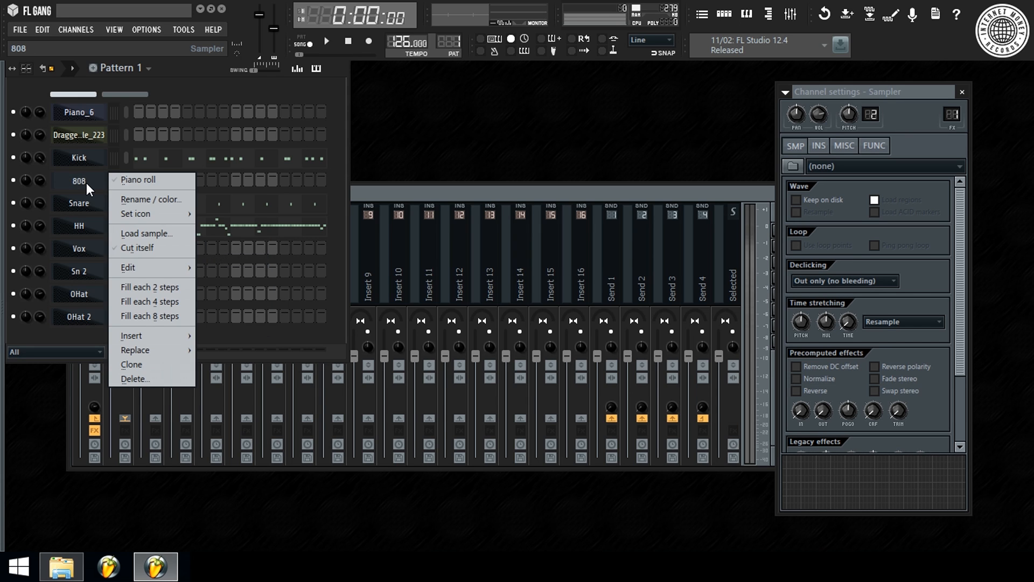
pyautogui.press('e')
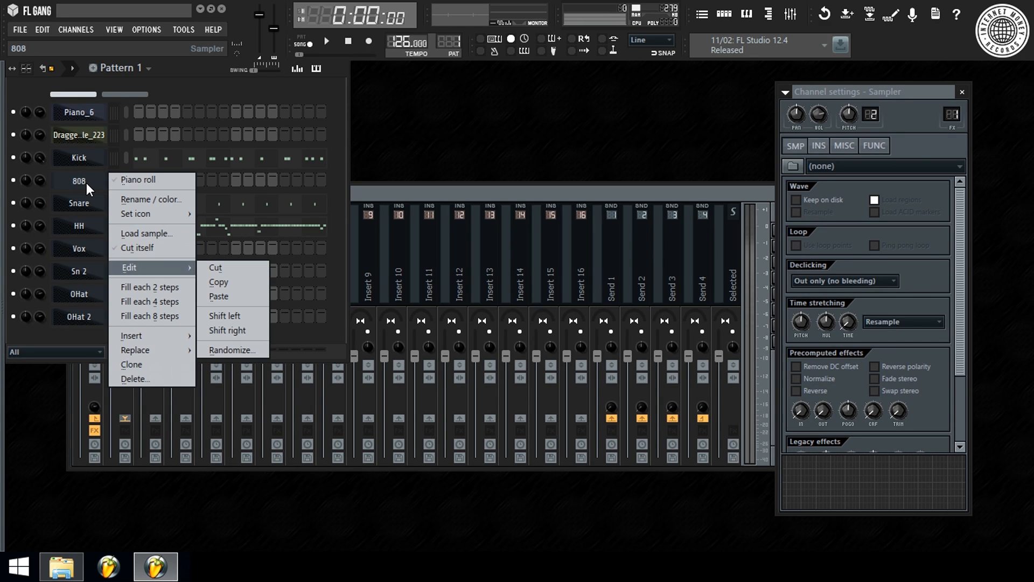
pyautogui.press('p')
pyautogui.press('space')
# Open the 808 channel's piano roll, make its notes legato, and extend the last note to the end of bar 8.
pyautogui.rightClick(86, 183)
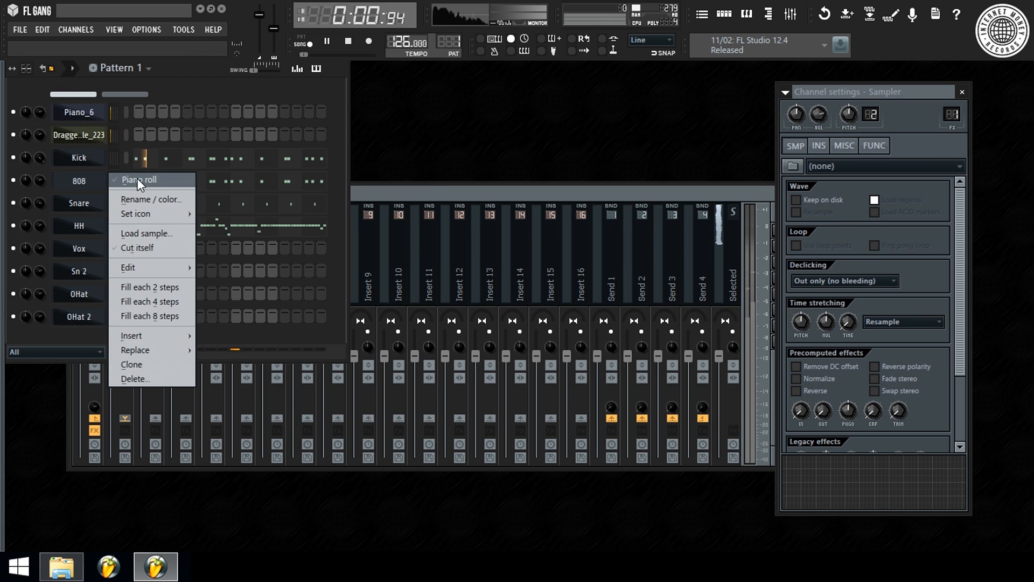
pyautogui.click(138, 180)
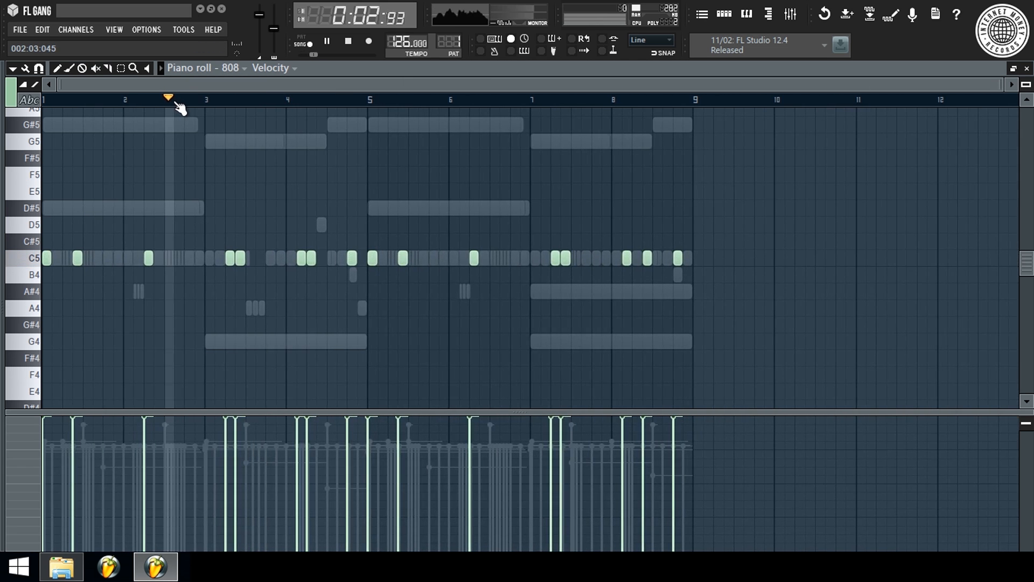
pyautogui.hotkey('ctrl', 'l')
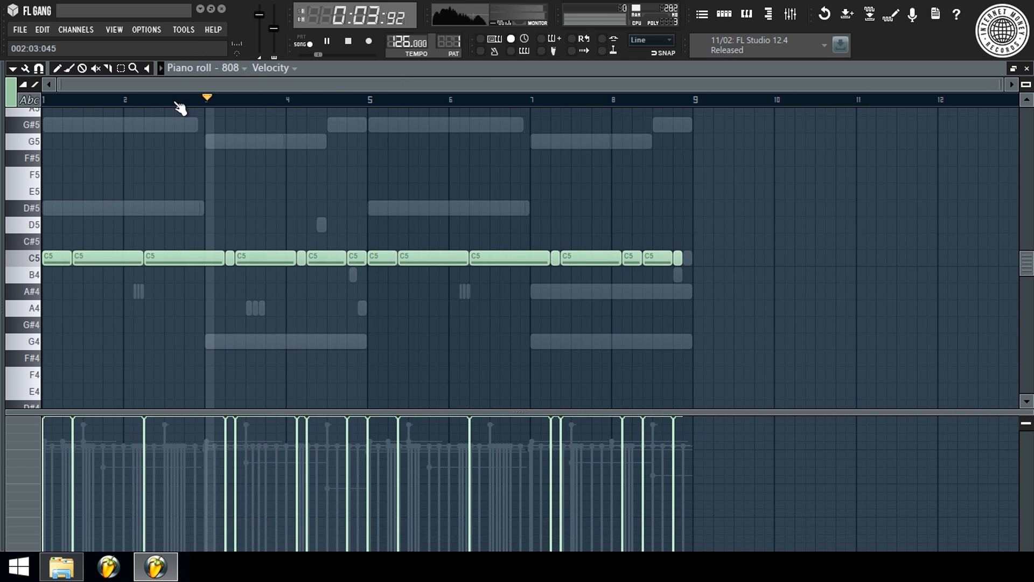
pyautogui.press('space')
pyautogui.click(694, 262)
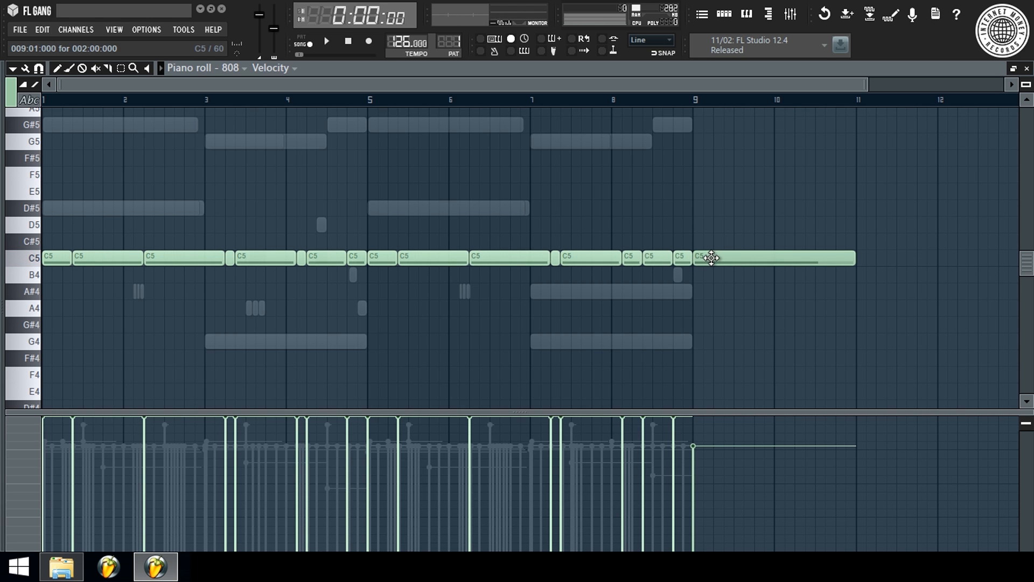
pyautogui.rightClick(711, 257)
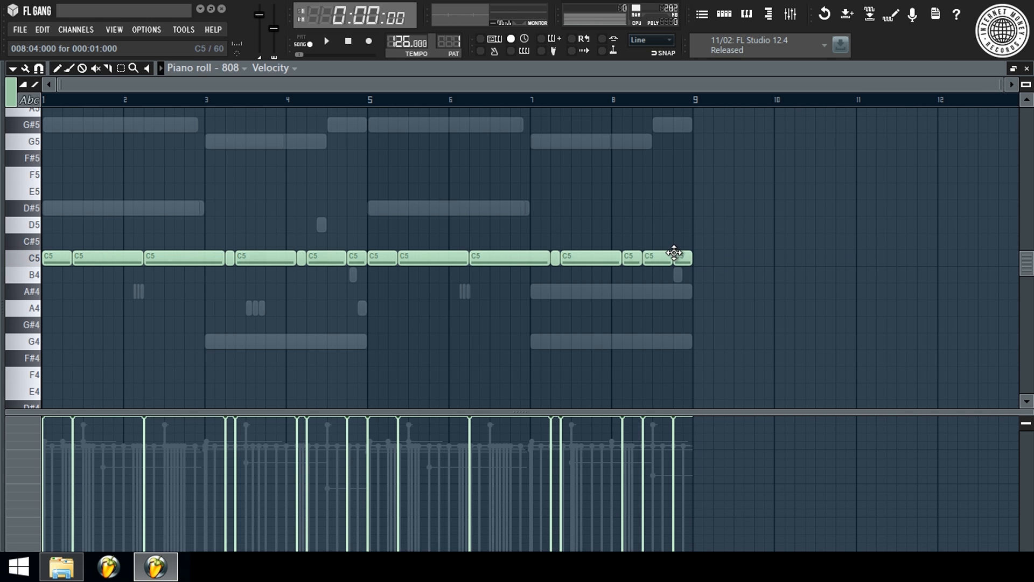
# Transpose all the 808 notes up to C#7 and audition them against the beat.
pyautogui.hotkey('ctrl', 'a')
pyautogui.hotkey('ctrl', 'd')
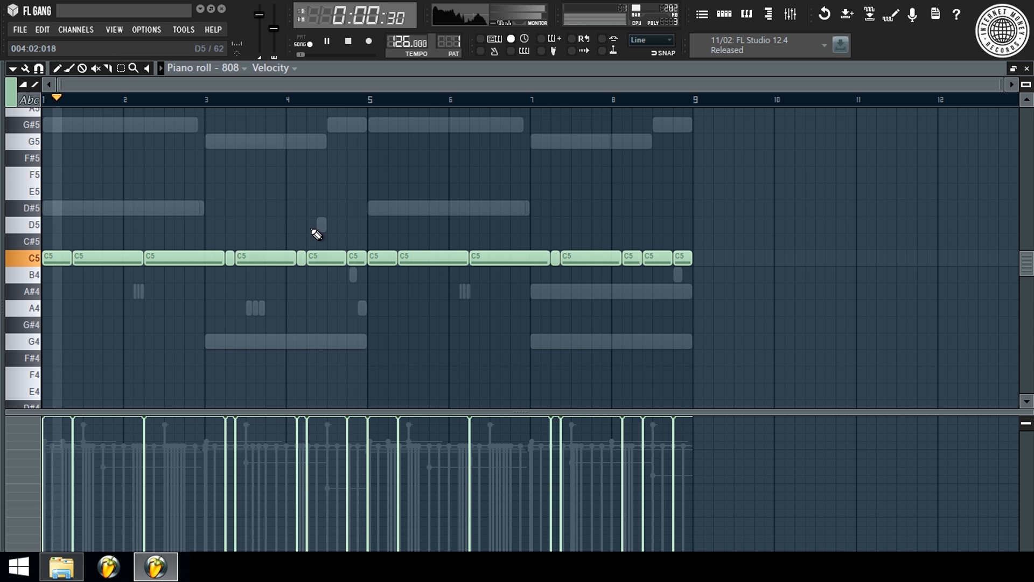
pyautogui.scroll(4, 316, 233)
pyautogui.hotkey('ctrl', 'Up')
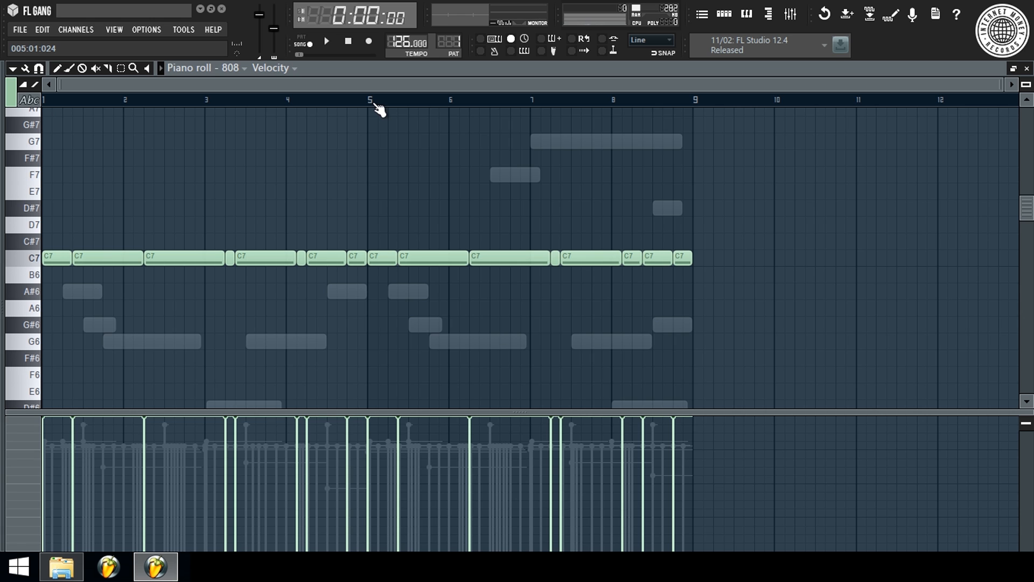
pyautogui.press('space')
pyautogui.press('Up')
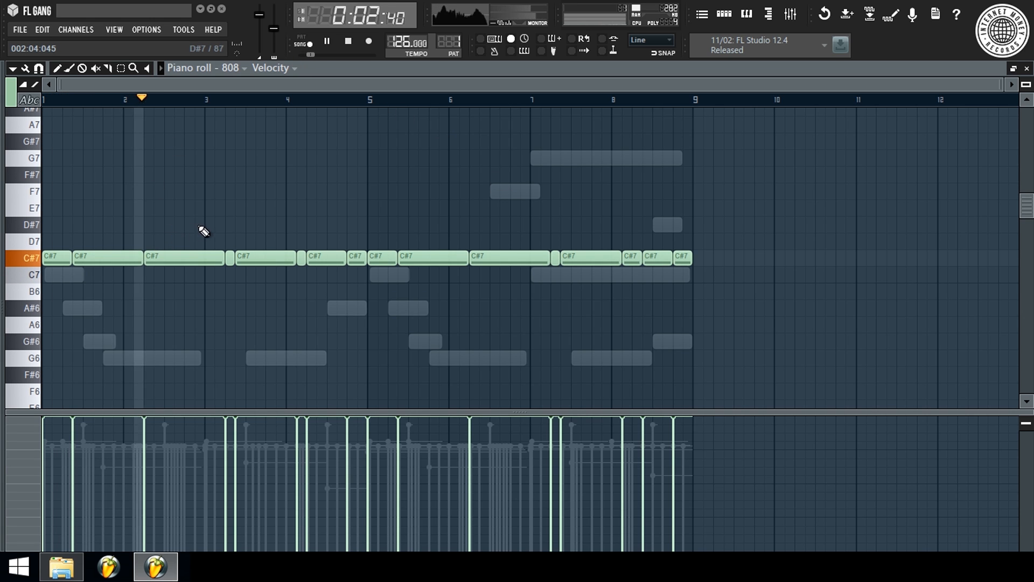
pyautogui.press('space')
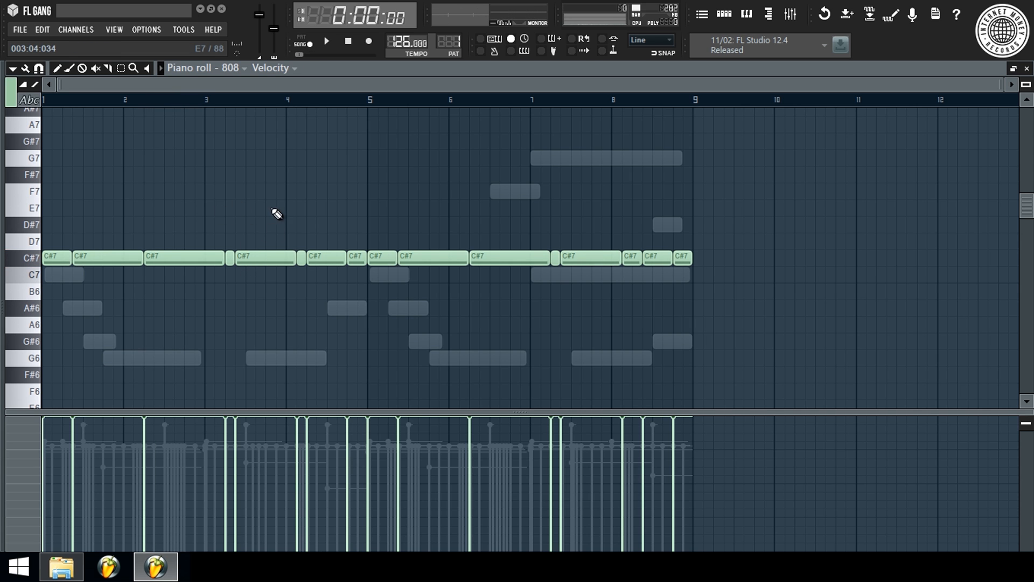
# Open the 808 channel's settings and fine-tune its pitch to about -26 cents.
pyautogui.press('F7')
pyautogui.click(86, 181)
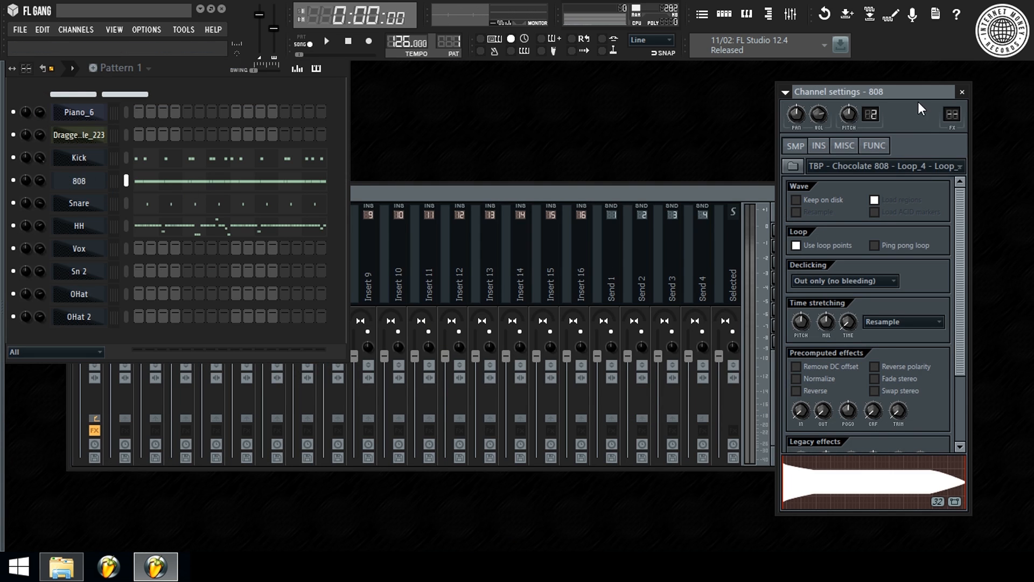
pyautogui.moveTo(918, 95); pyautogui.dragTo(856, 98)
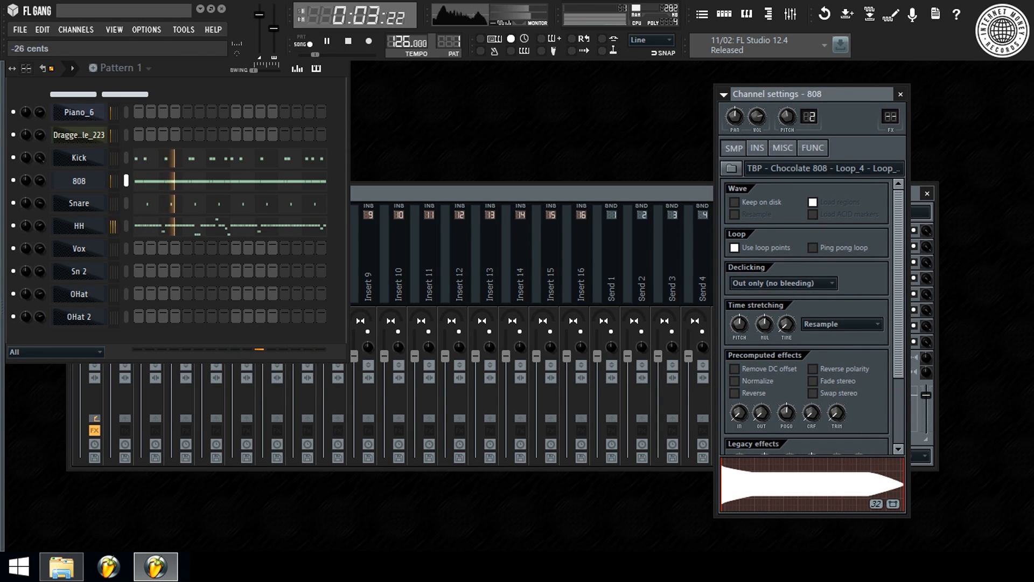
# In the 808 piano roll, lower the notes from bar 3 beat 2 through bar 8 to C7 during playback.
pyautogui.click(186, 181)
pyautogui.press('space')
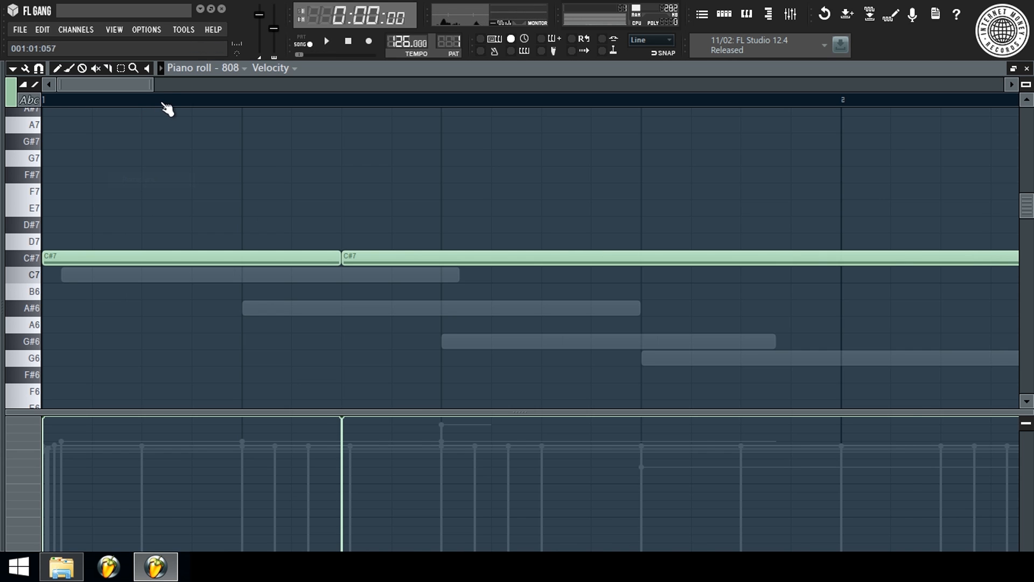
pyautogui.scroll(-6, 165, 111)
pyautogui.press('space')
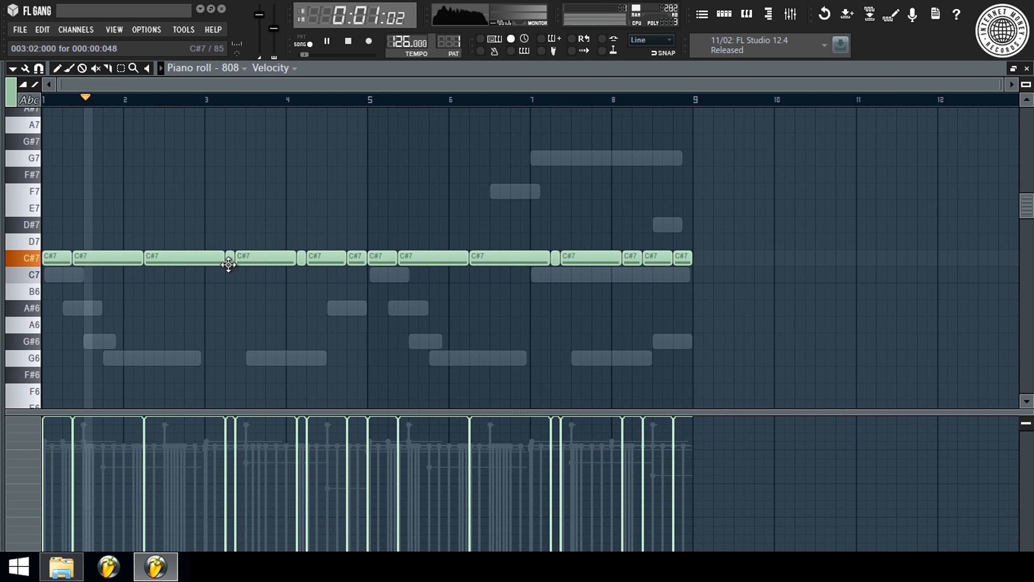
pyautogui.moveTo(229, 264); pyautogui.dragTo(700, 293)
pyautogui.hotkey('shift', 'Down')
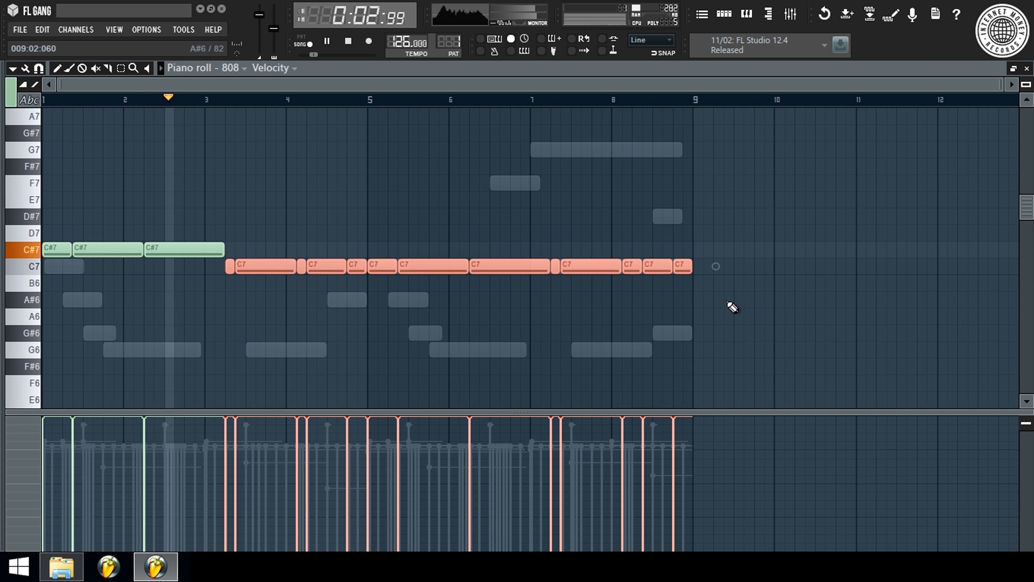
pyautogui.click(301, 203)
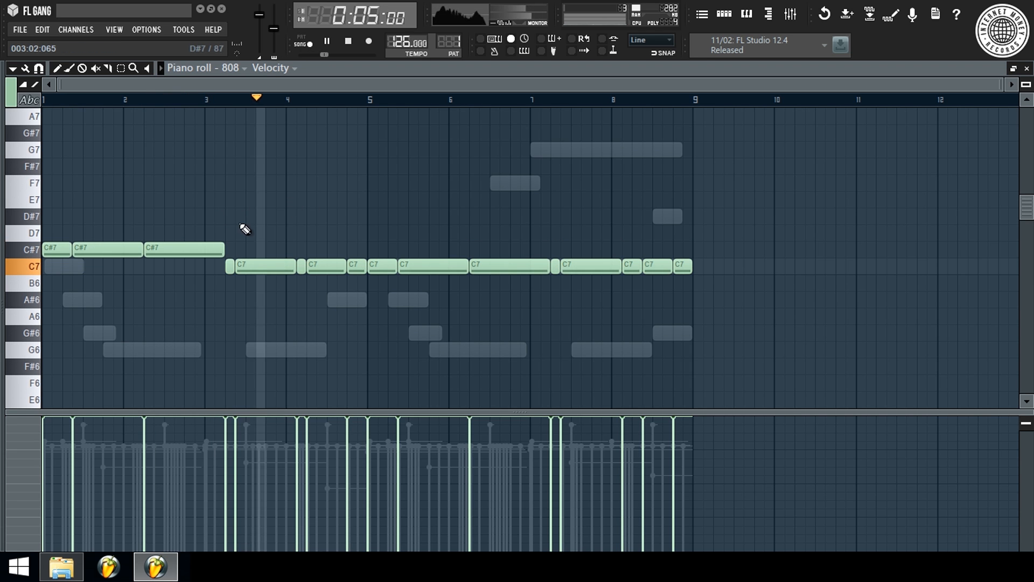
pyautogui.press('space')
# Add a short C7 slide note at the start of bar 3 in the 808 part and play it back.
pyautogui.scroll(5, 213, 107)
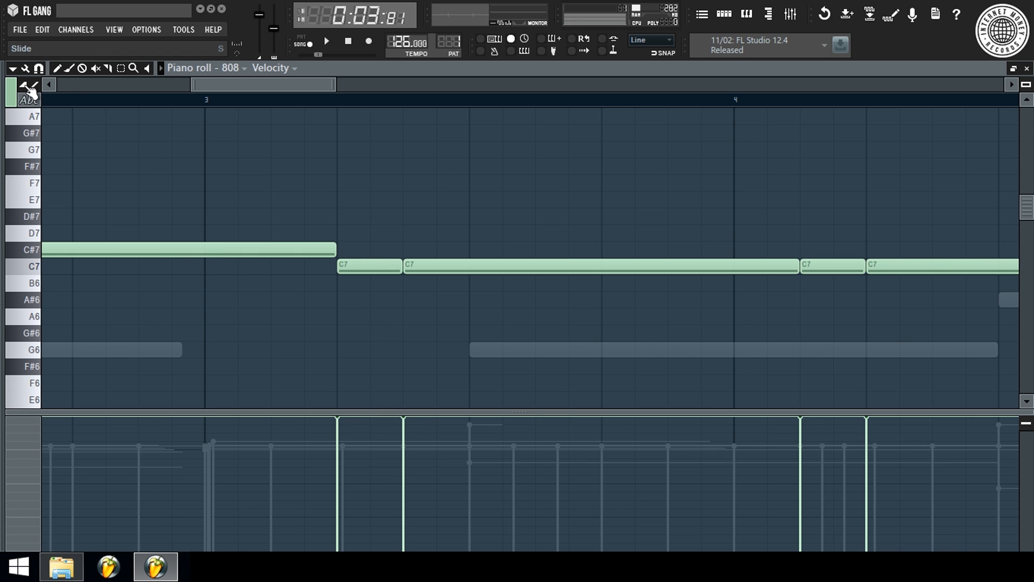
pyautogui.moveTo(210, 267); pyautogui.dragTo(210, 321)
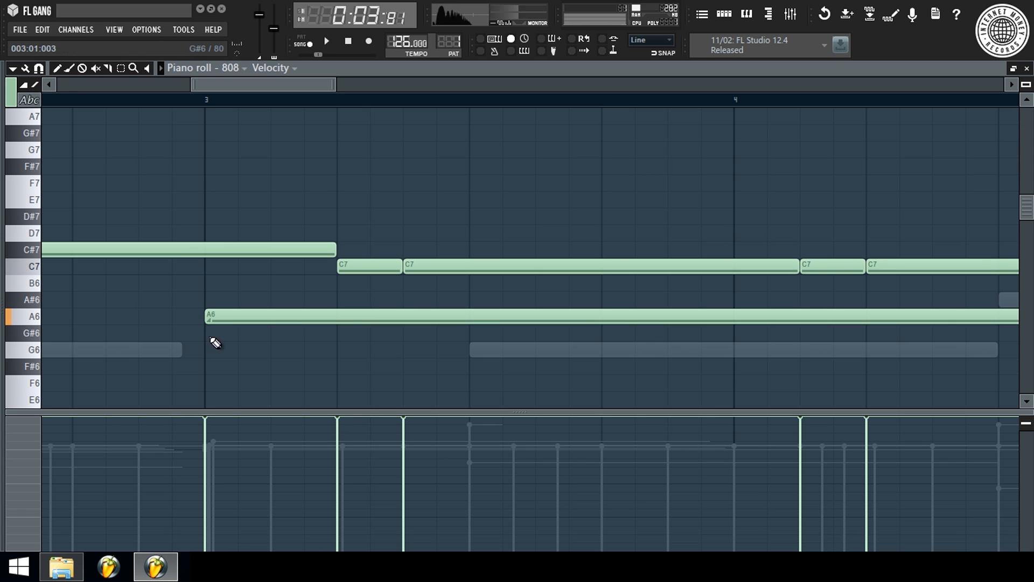
pyautogui.click(253, 328)
pyautogui.rightClick(257, 318)
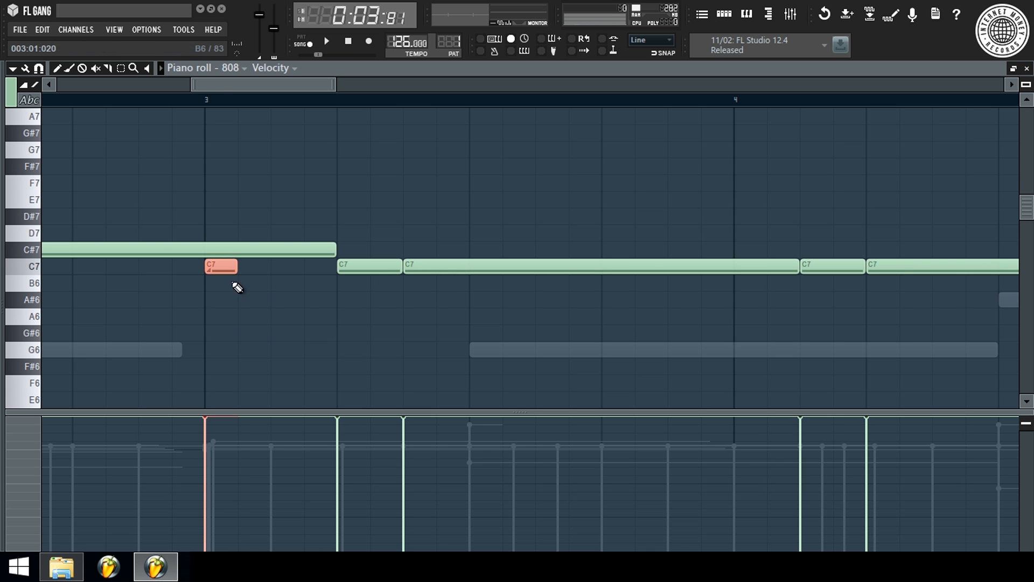
pyautogui.press('space')
pyautogui.scroll(-5, 295, 101)
# Lower the first two 808 notes of bar 4 to G#6 and move that bar's last note to G7.
pyautogui.click(333, 287)
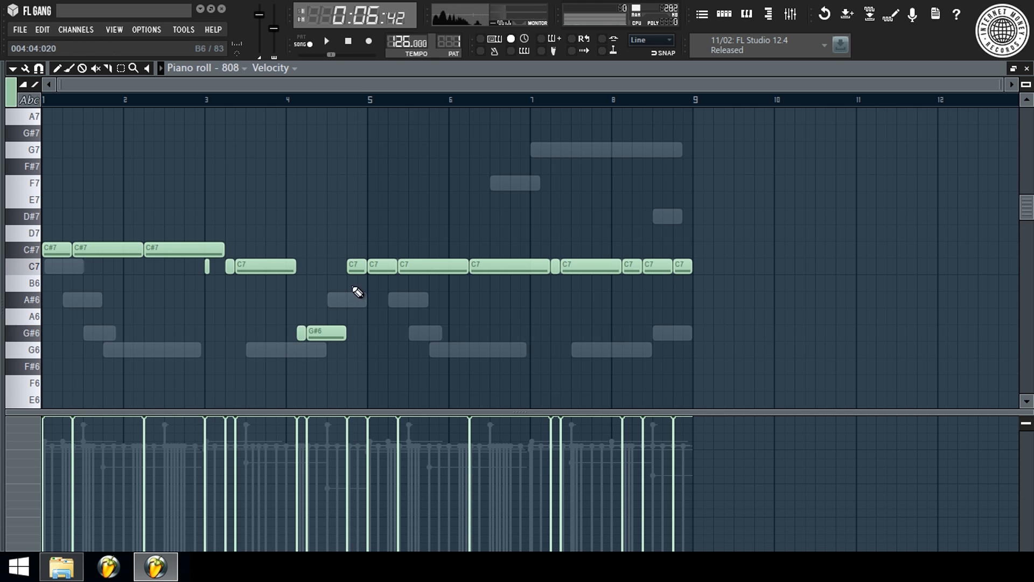
pyautogui.moveTo(356, 266); pyautogui.dragTo(356, 348)
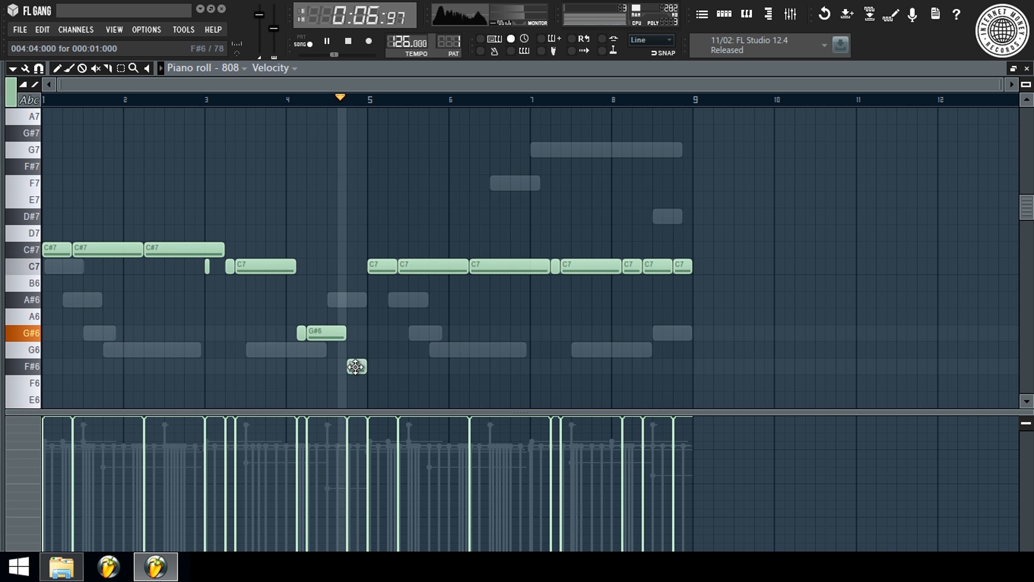
pyautogui.scroll(-1, 383, 358)
pyautogui.hotkey('ctrl', 'Down')
pyautogui.scroll(-3, 381, 357)
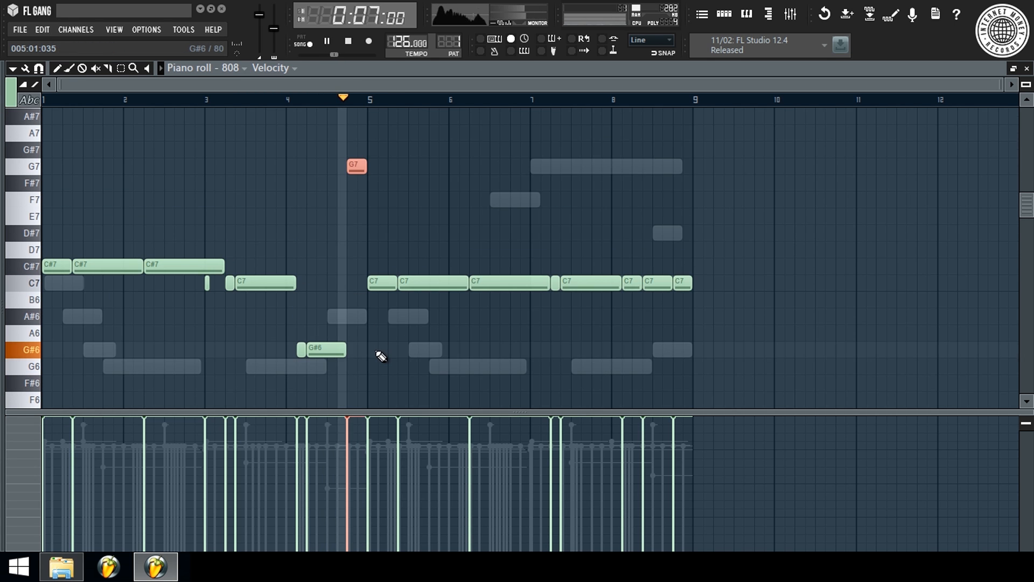
# Transpose all the 808 notes down one octave.
pyautogui.hotkey('ctrl', 'a')
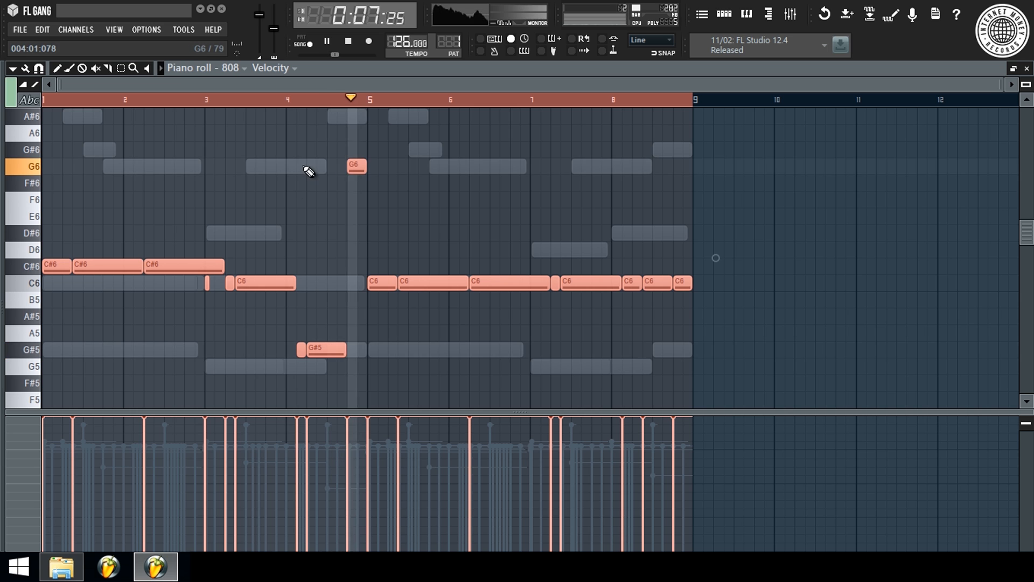
pyautogui.press('space')
pyautogui.hotkey('ctrl', 'd')
# Lower the last 808 note of bar 4 to F6 while listening to the loop.
pyautogui.click(352, 164)
pyautogui.press('space')
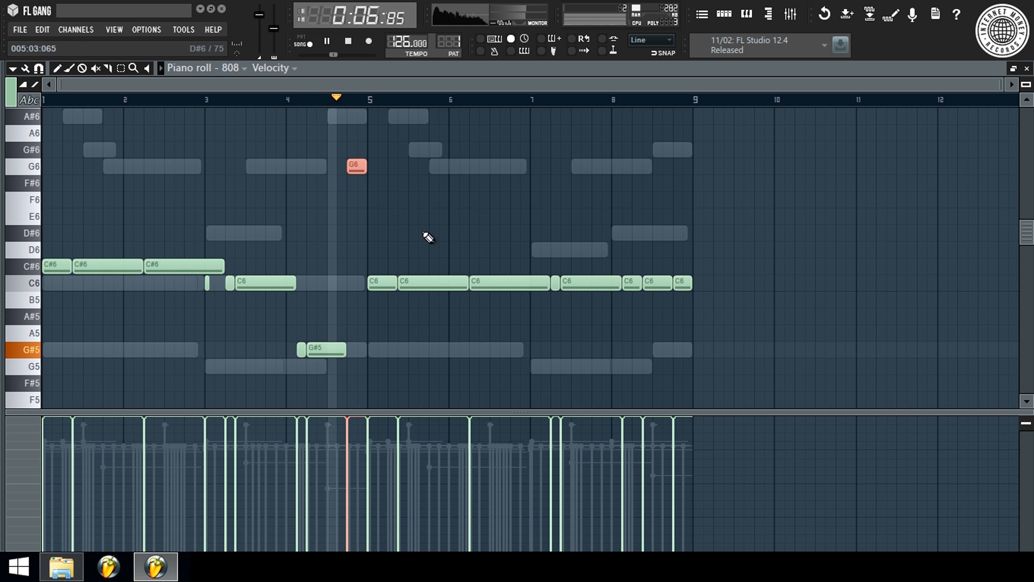
pyautogui.hotkey('shift', 'Down')
pyautogui.hotkey('shift', 'Down')
pyautogui.scroll(-1, 425, 233)
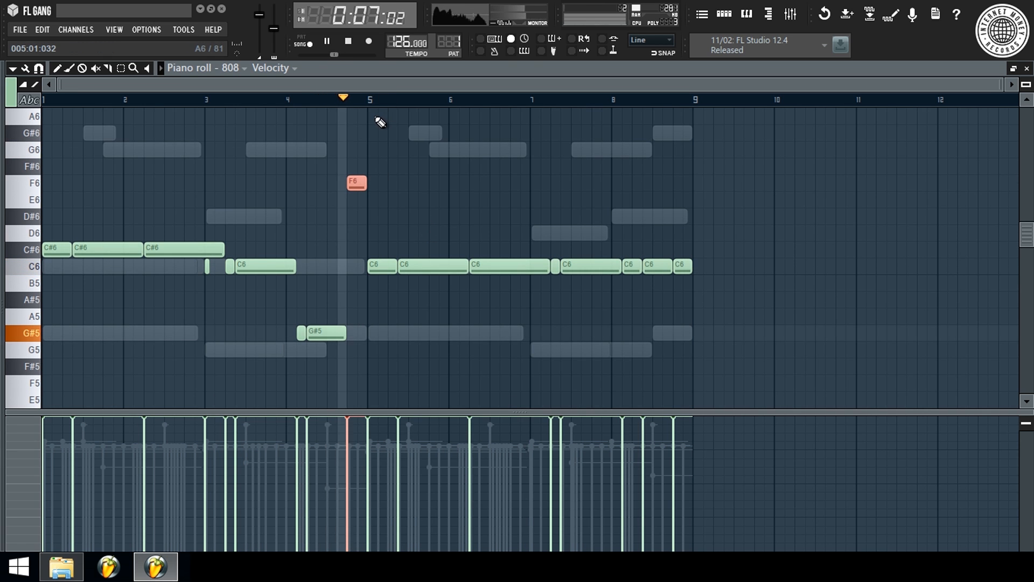
# Delete the 808 notes in bars 5 to 8 and duplicate the first four bars into their place.
pyautogui.moveTo(369, 243); pyautogui.dragTo(743, 295)
pyautogui.press('Delete')
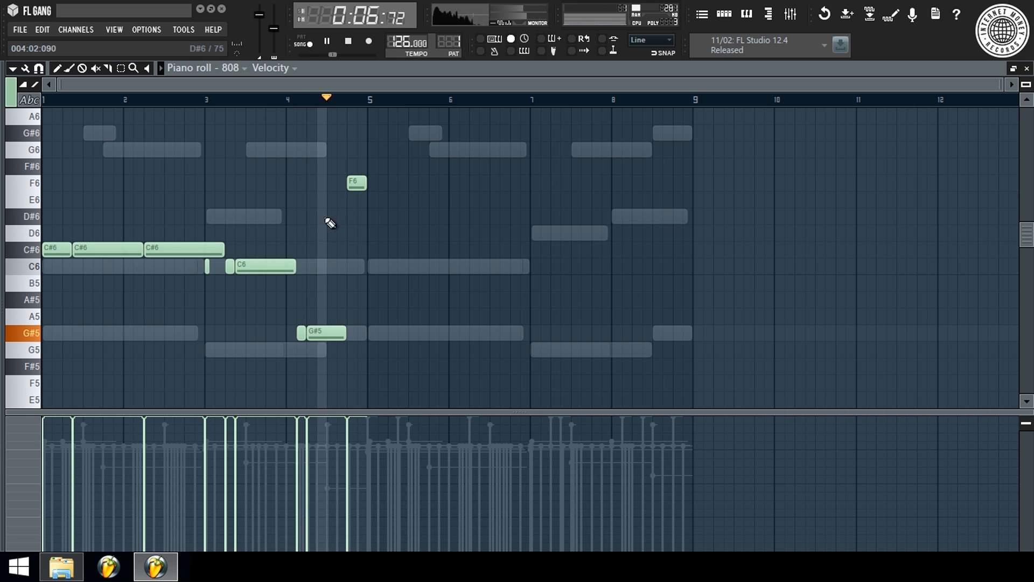
pyautogui.hotkey('ctrl', 'b')
pyautogui.hotkey('ctrl', 'd')
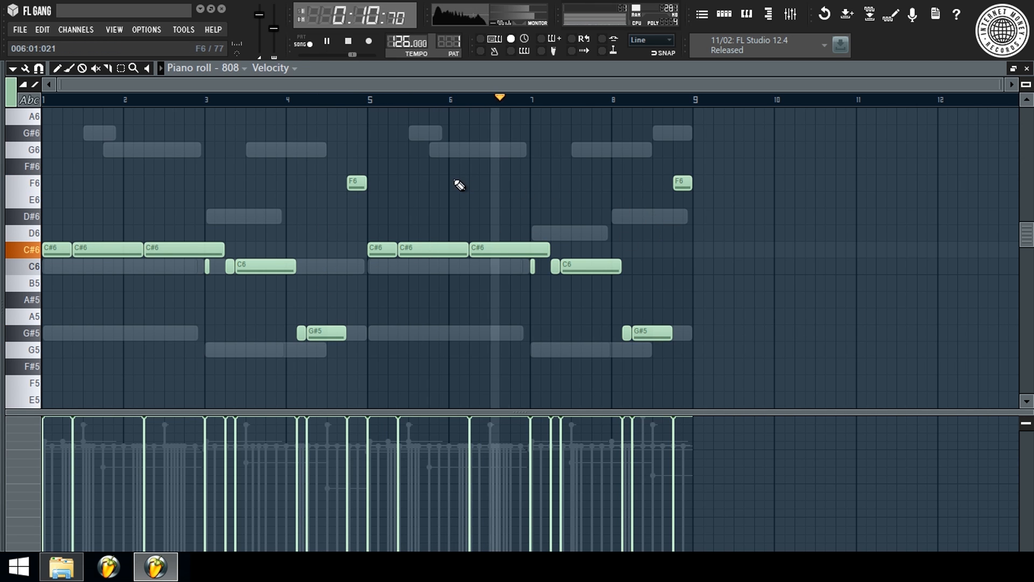
# Raise the two G#5 notes in bar 8 by one octave and transpose the whole 808 part down one octave.
pyautogui.moveTo(612, 346); pyautogui.dragTo(726, 376)
pyautogui.hotkey('shift', 'Up')
pyautogui.hotkey('ctrl', 'a')
pyautogui.hotkey('ctrl', 'Down')
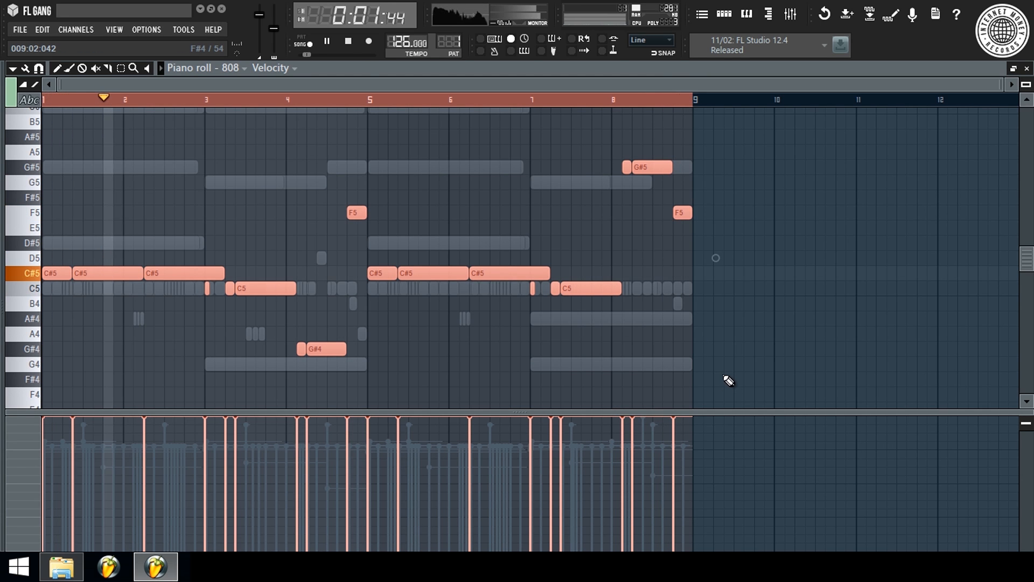
pyautogui.click(728, 381)
# Set the 808 channel's volume to about 71% and reopen its piano roll showing all eight bars.
pyautogui.press('F7')
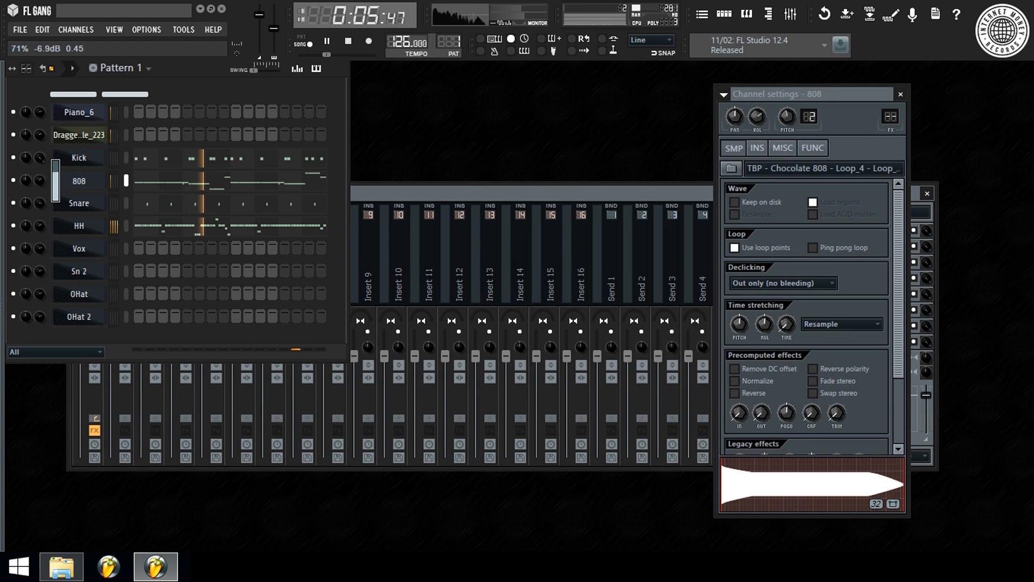
pyautogui.rightClick(79, 181)
pyautogui.click(145, 182)
pyautogui.scroll(-5, 139, 107)
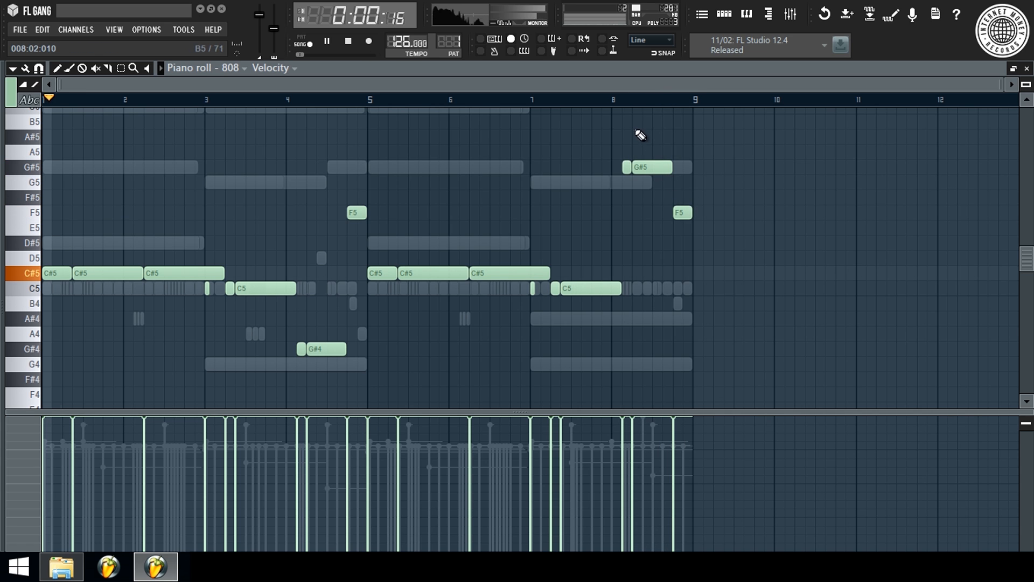
# Lower the last 808 note of bar 8 by one octave to F4 and leave the piano roll.
pyautogui.moveTo(695, 206); pyautogui.dragTo(674, 259)
pyautogui.hotkey('ctrl', 'Down')
pyautogui.keyDown('ctrl'); pyautogui.click(764, 219); pyautogui.keyUp('ctrl')
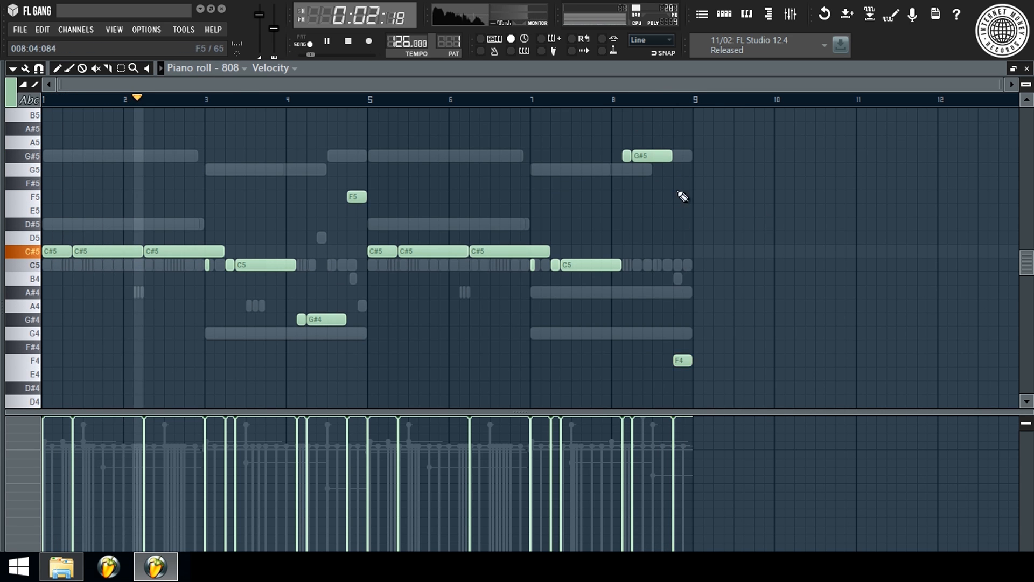
pyautogui.press('F7')
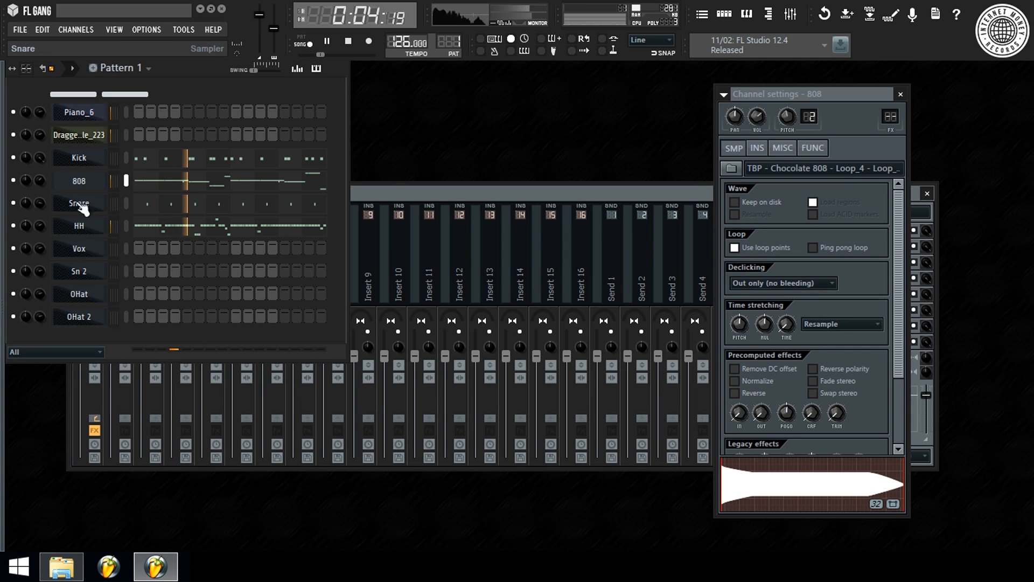
# Program Vox hits on steps 5, 13 and 15 and open them as notes across all eight bars in the piano roll.
pyautogui.click(187, 248)
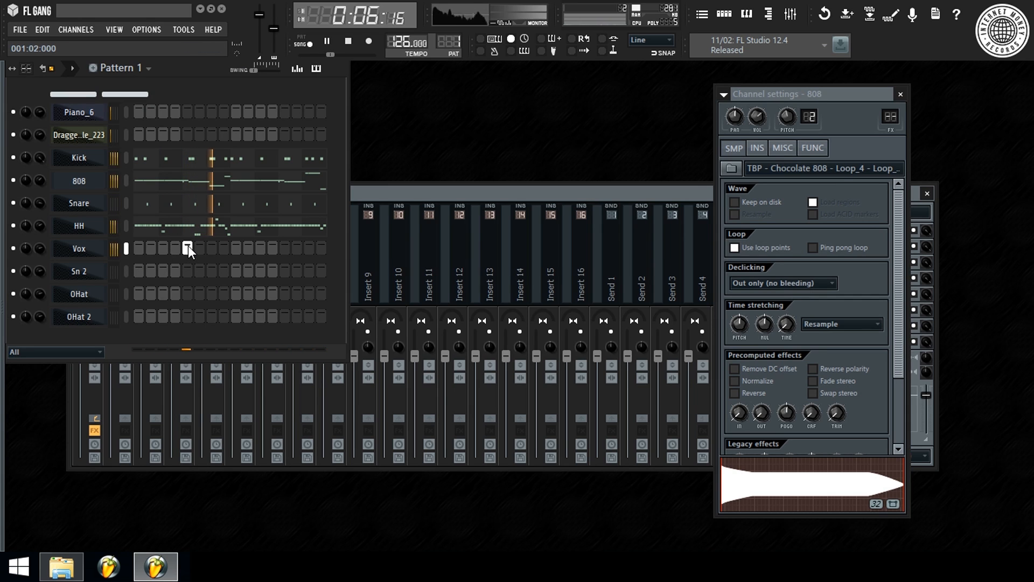
pyautogui.click(284, 248)
pyautogui.click(212, 247)
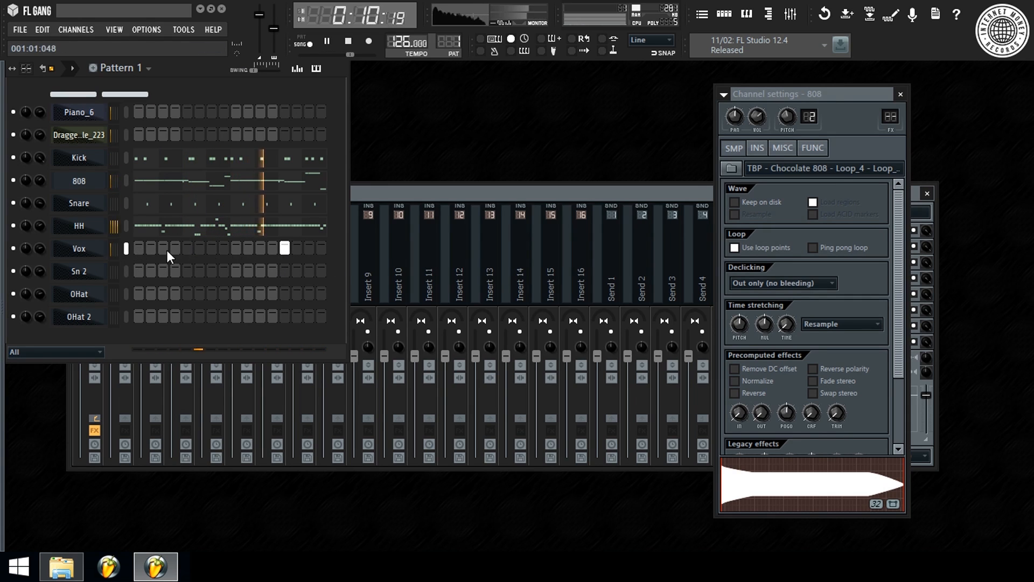
pyautogui.click(283, 248)
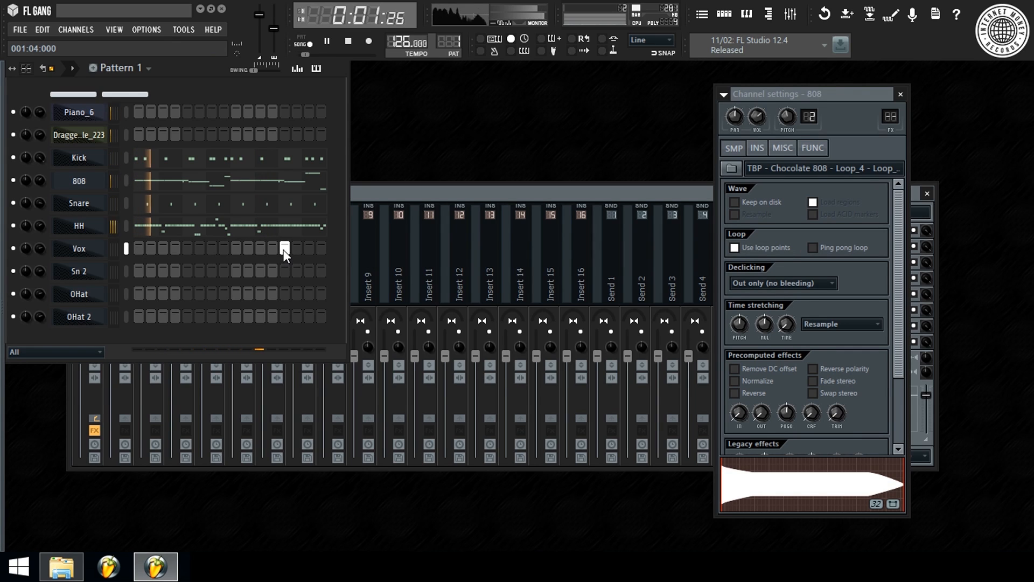
pyautogui.click(308, 249)
pyautogui.click(189, 249)
pyautogui.rightClick(79, 247)
pyautogui.click(119, 250)
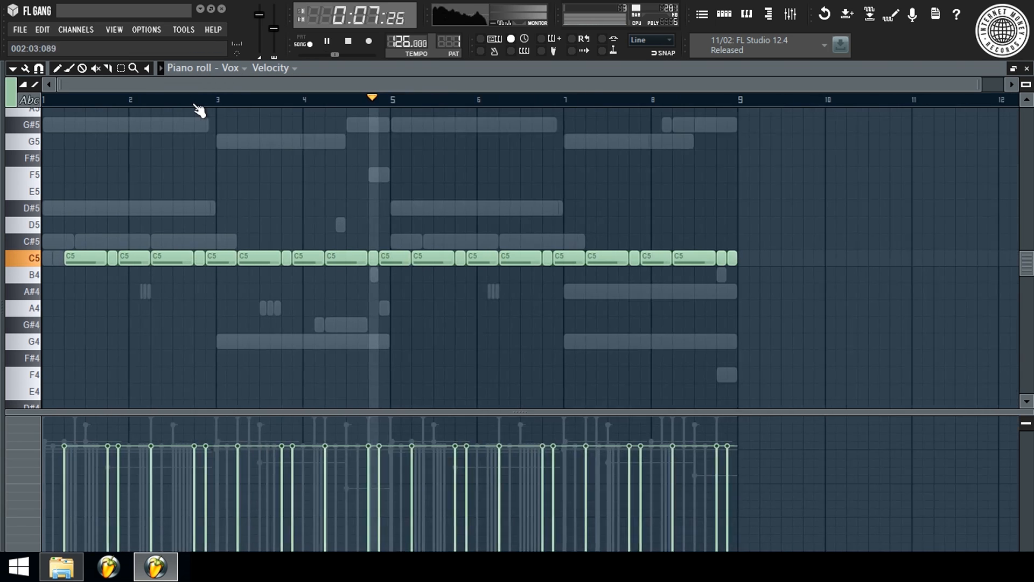
# Leave the Vox piano roll, copy the Kick channel's pattern and paste it into the Sn 2 channel.
pyautogui.scroll(-1, 195, 105)
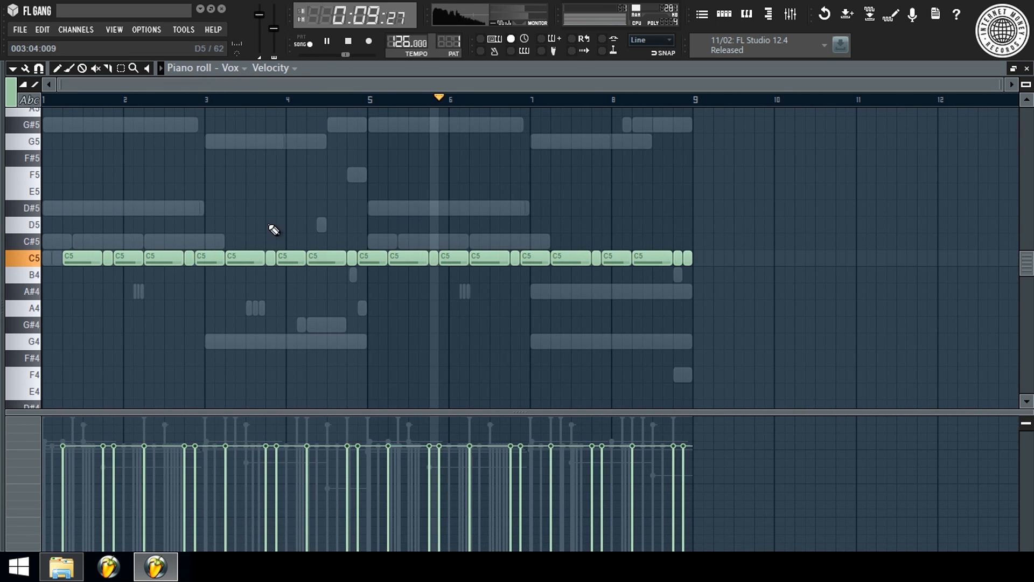
pyautogui.press('F7')
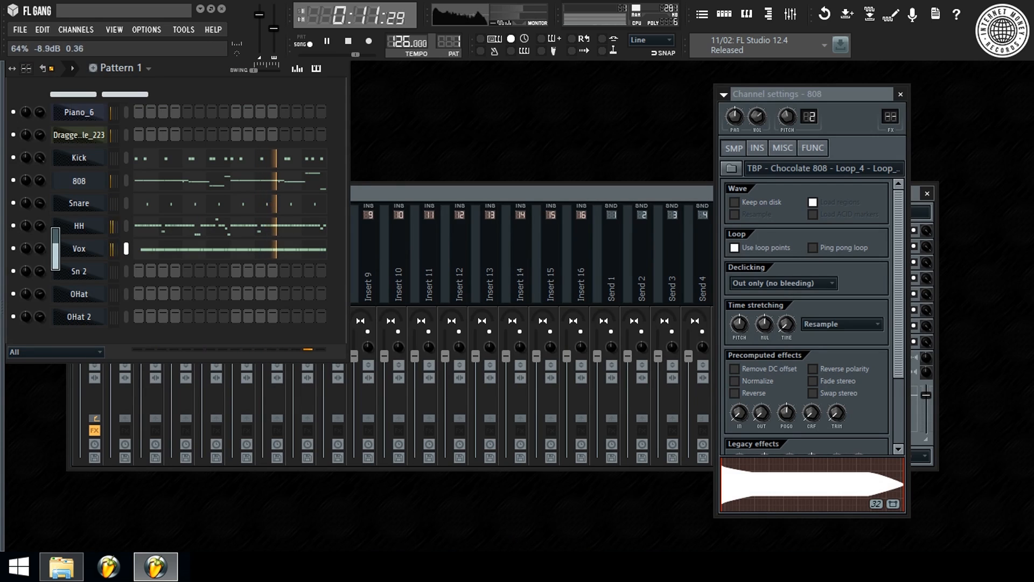
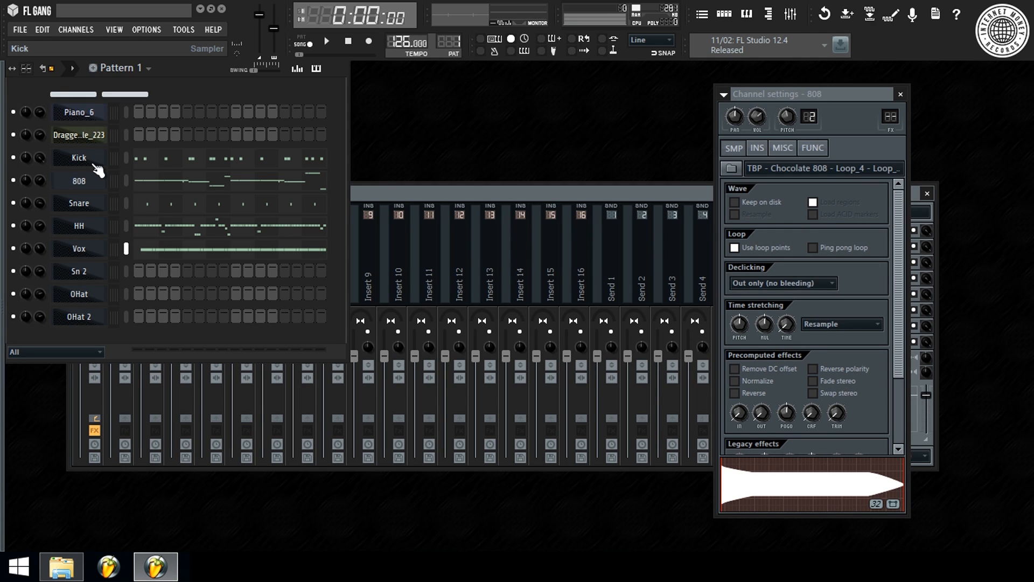
pyautogui.rightClick(97, 170)
pyautogui.press('Escape')
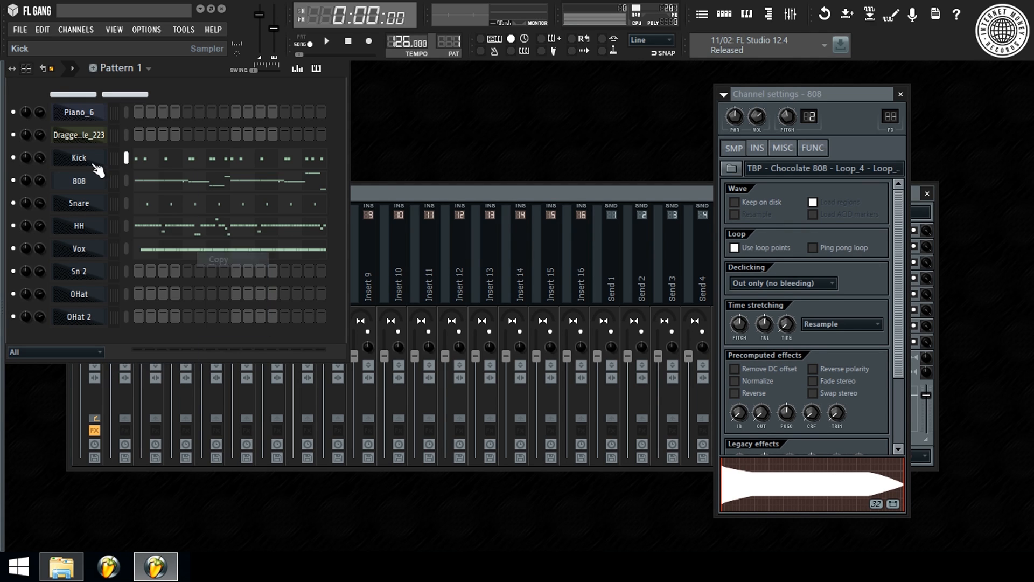
pyautogui.rightClick(85, 270)
pyautogui.press('e')
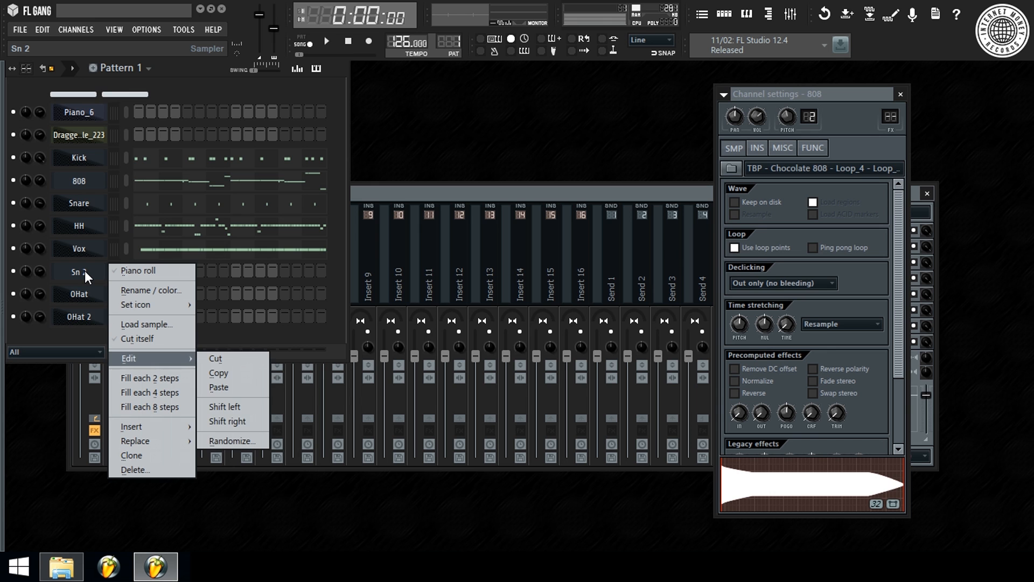
pyautogui.press('p')
# Open the Sn 2 piano roll, transpose all pasted notes down to A4 and lower their velocity to zero as timing guides.
pyautogui.rightClick(87, 270)
pyautogui.click(118, 271)
pyautogui.scroll(-5, 131, 112)
pyautogui.scroll(-5, 138, 101)
pyautogui.scroll(8, 155, 309)
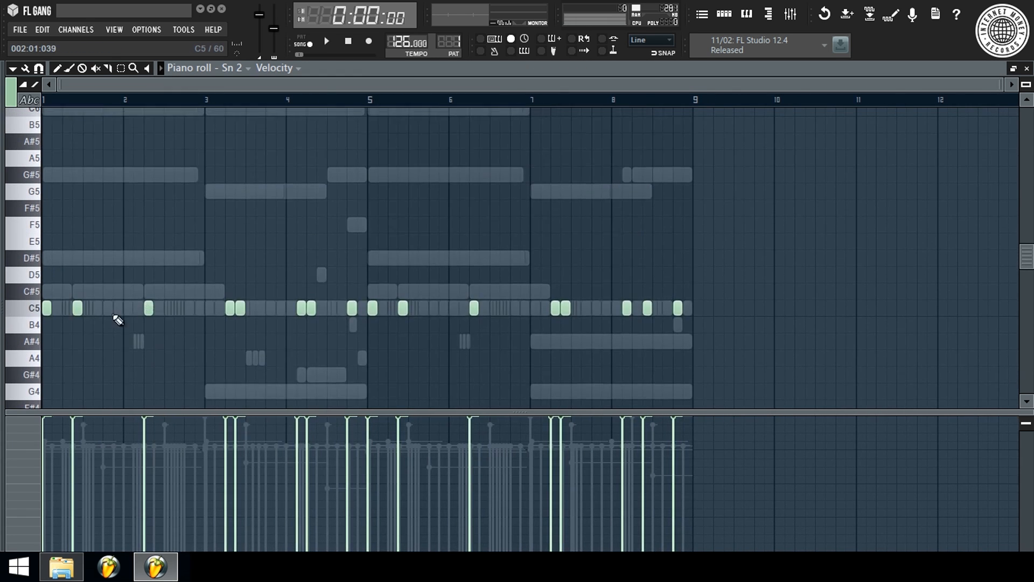
pyautogui.doubleClick(44, 307)
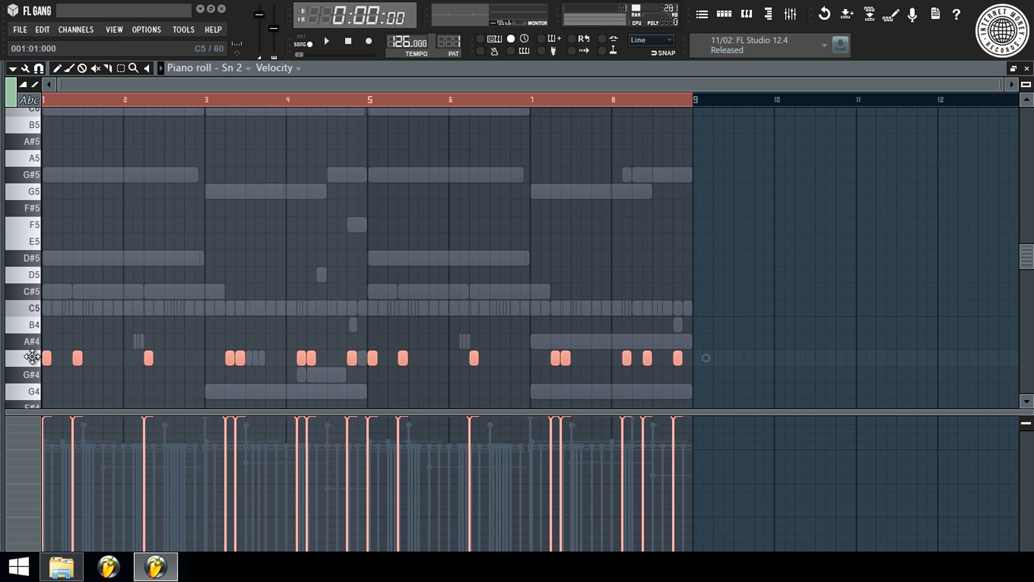
pyautogui.moveTo(33, 356); pyautogui.dragTo(56, 353)
pyautogui.scroll(-3, 56, 353)
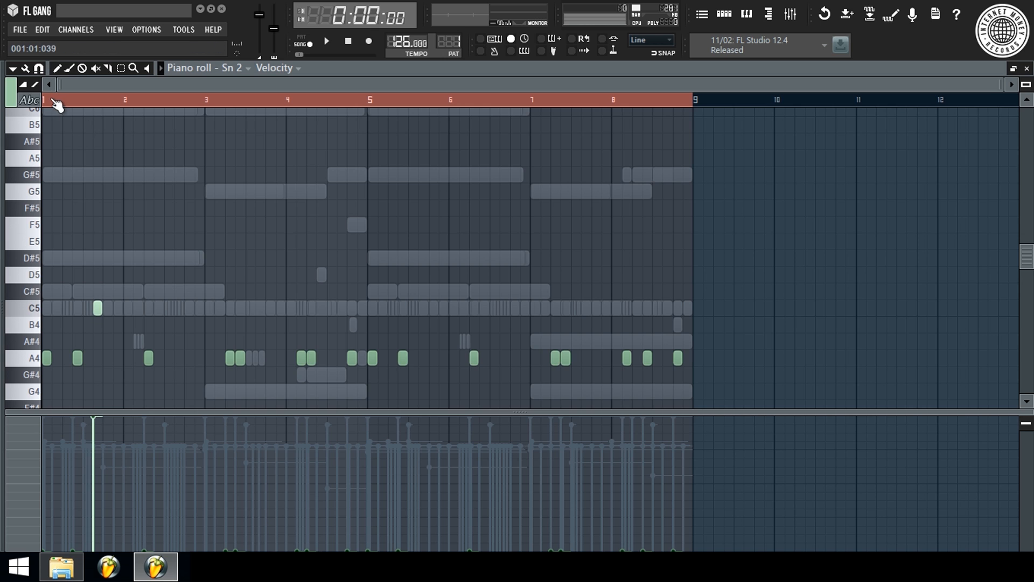
# Place a run of three short C5 notes in the first beat of bar 2 and lower their velocity slightly.
pyautogui.scroll(3, 56, 105)
pyautogui.scroll(-3, 121, 296)
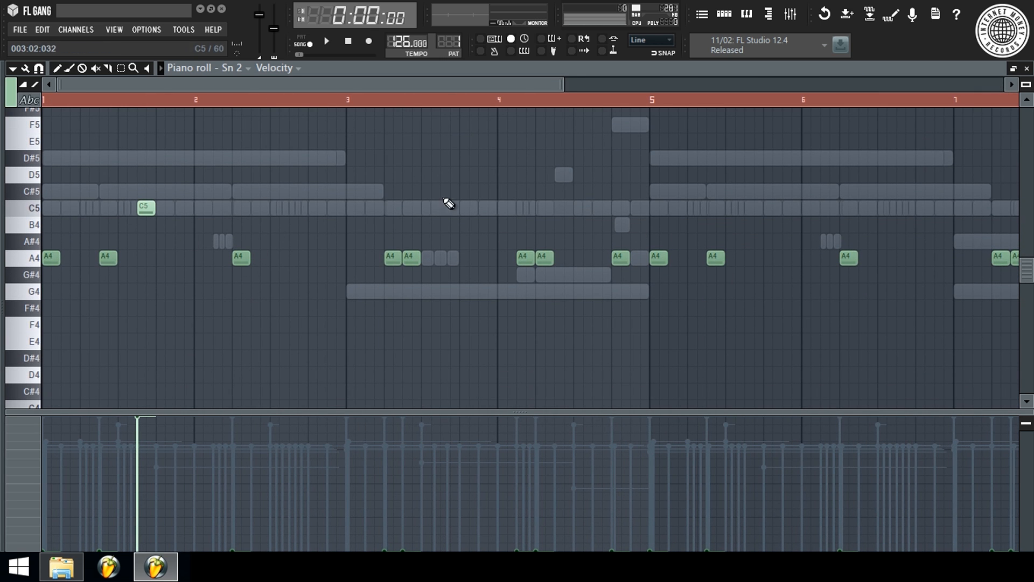
pyautogui.moveTo(154, 209); pyautogui.dragTo(207, 213)
pyautogui.press('space')
pyautogui.click(222, 208)
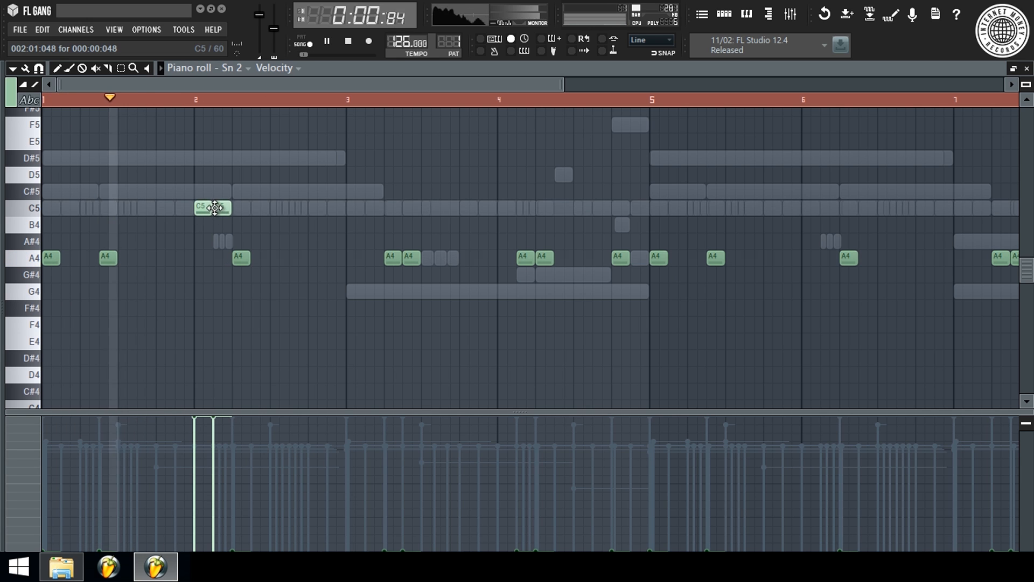
pyautogui.moveTo(237, 199); pyautogui.dragTo(199, 230)
pyautogui.click(213, 207)
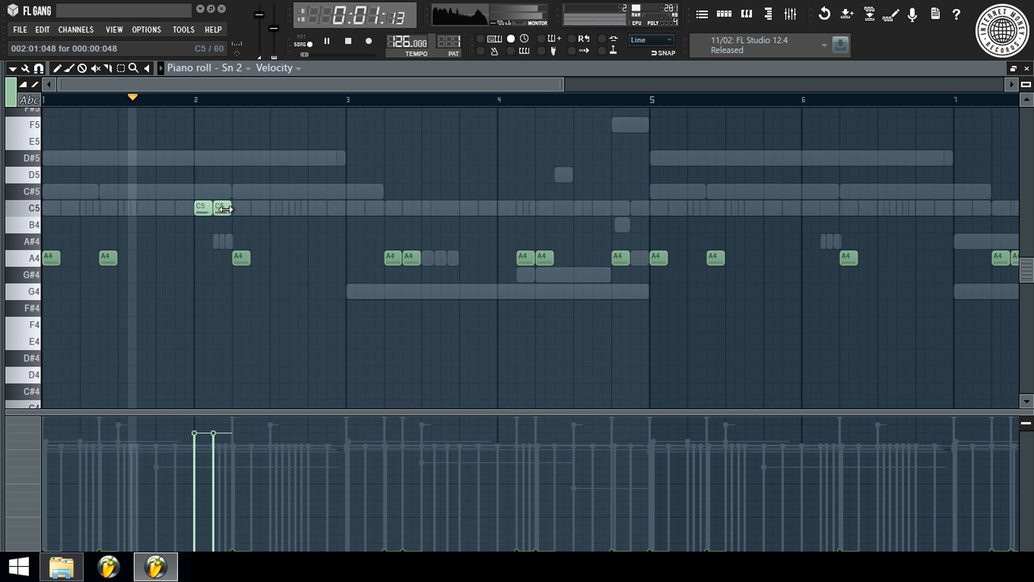
pyautogui.moveTo(212, 207); pyautogui.dragTo(200, 206)
pyautogui.click(206, 209)
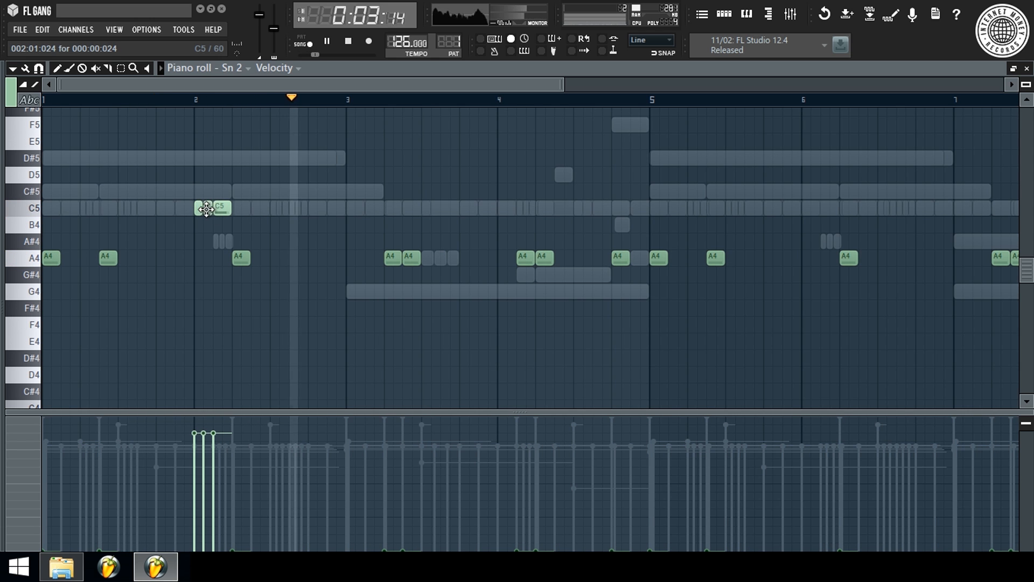
# Set the snap to 1/6 beat and draw three very short B4 notes in the first beat of bar 3.
pyautogui.click(41, 69)
pyautogui.click(71, 222)
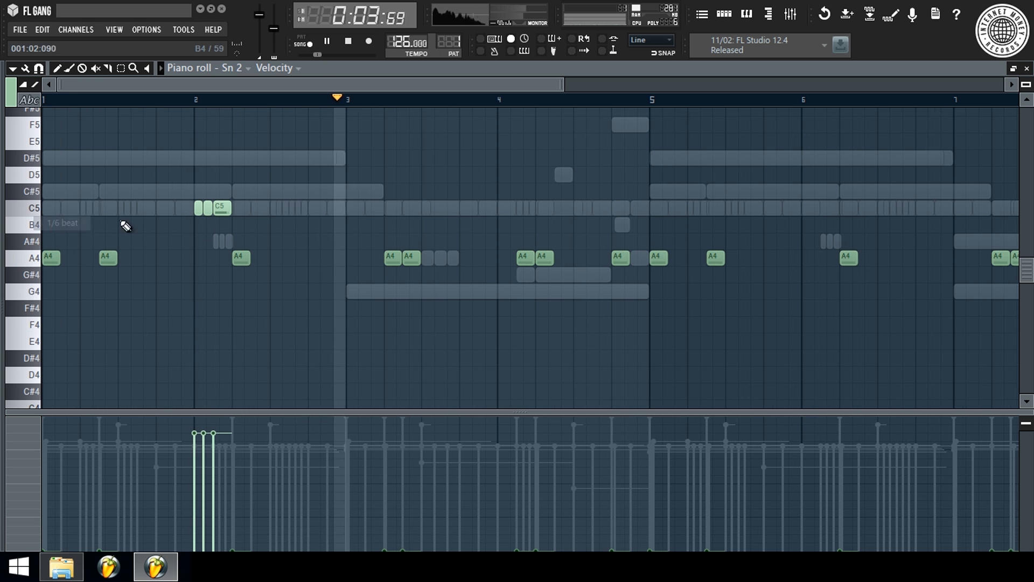
pyautogui.keyDown('ctrl'); pyautogui.scroll(3, 372, 162); pyautogui.keyUp('ctrl')
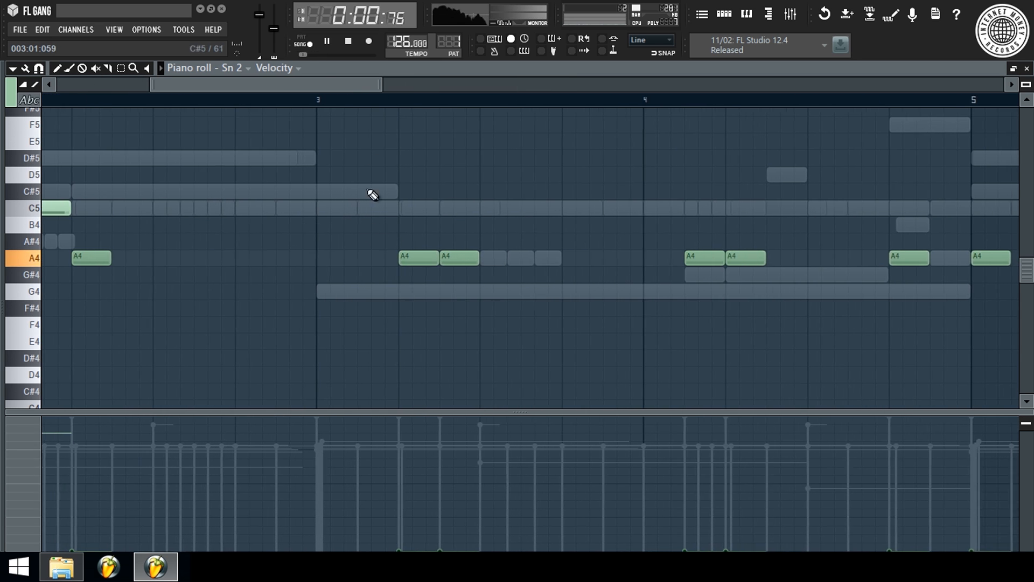
pyautogui.moveTo(375, 227); pyautogui.dragTo(362, 227)
pyautogui.click(374, 225)
pyautogui.click(388, 225)
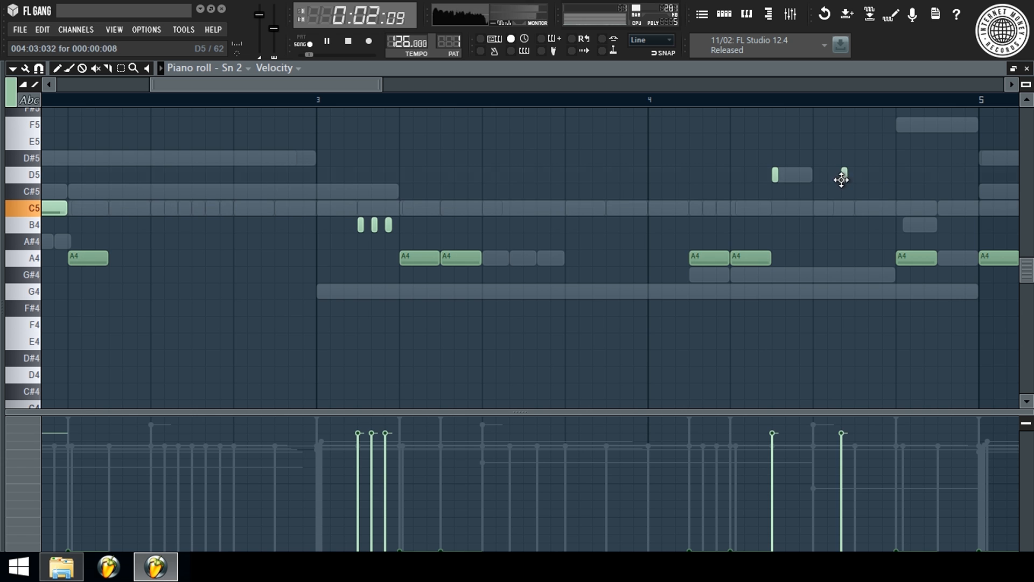
# Place three short D5 notes across beats 2 and 3 of bar 4 and a short A4 note near the bar's end.
pyautogui.click(871, 174)
pyautogui.scroll(-4, 824, 116)
pyautogui.scroll(-4, 872, 173)
pyautogui.scroll(8, 943, 227)
pyautogui.click(941, 208)
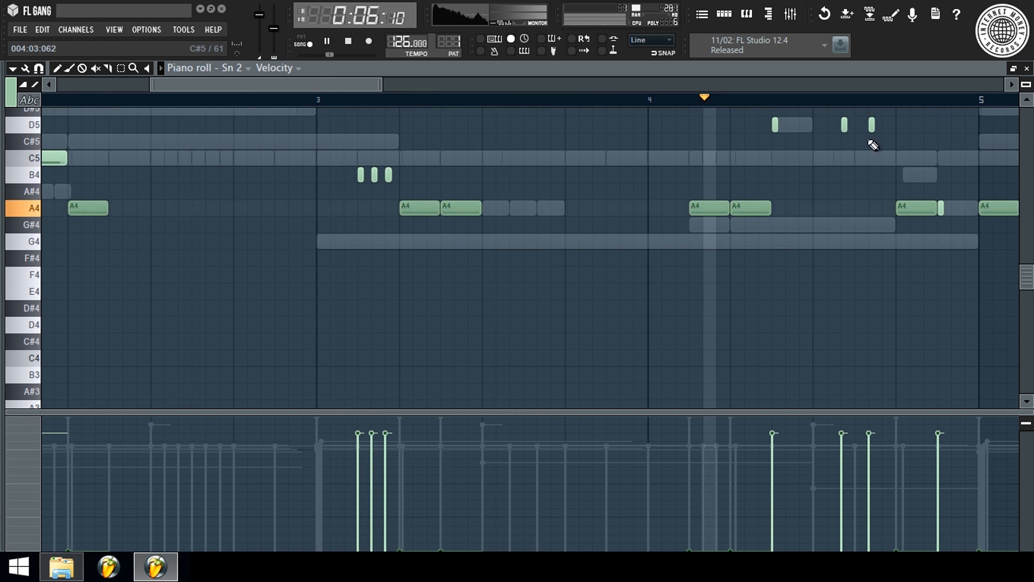
# Delete the silent A4 guide notes in bars 1 to 4, keeping the new snare notes.
pyautogui.scroll(-6, 911, 105)
pyautogui.scroll(2, 561, 231)
pyautogui.scroll(1, 557, 270)
pyautogui.moveTo(563, 301); pyautogui.dragTo(63, 328)
pyautogui.press('Delete')
# Select the snare notes in bars 1 to 4 and duplicate them into bars 5 to 8.
pyautogui.moveTo(596, 301); pyautogui.dragTo(704, 212)
pyautogui.scroll(-3, 559, 104)
pyautogui.moveTo(359, 310); pyautogui.dragTo(86, 156)
pyautogui.moveTo(131, 258); pyautogui.dragTo(462, 275)
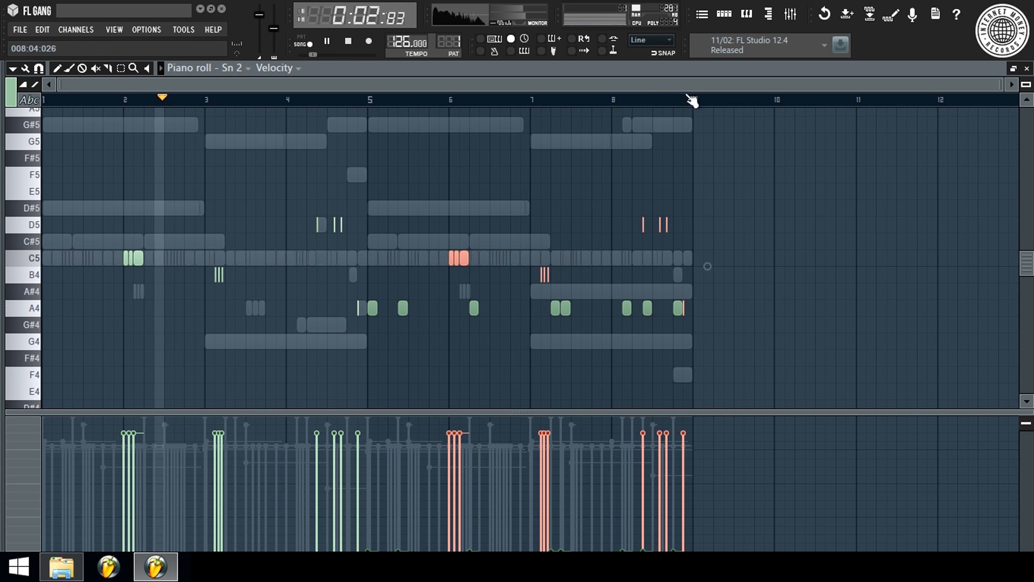
# Add two short A4 notes at the end of bar 8 and delete the remaining A4 guide notes in bars 5 to 8.
pyautogui.scroll(5, 688, 108)
pyautogui.click(702, 325)
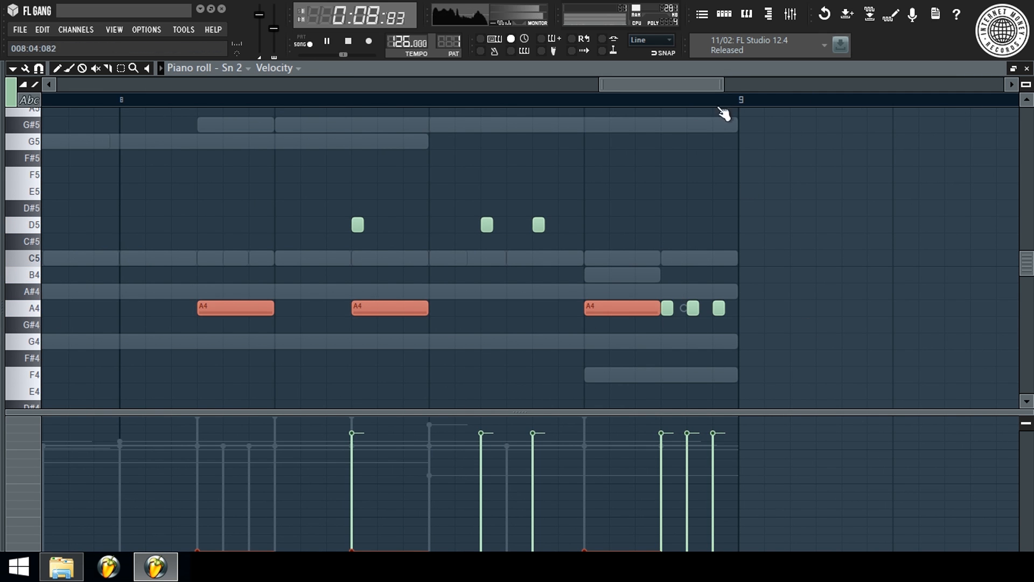
pyautogui.scroll(-5, 741, 95)
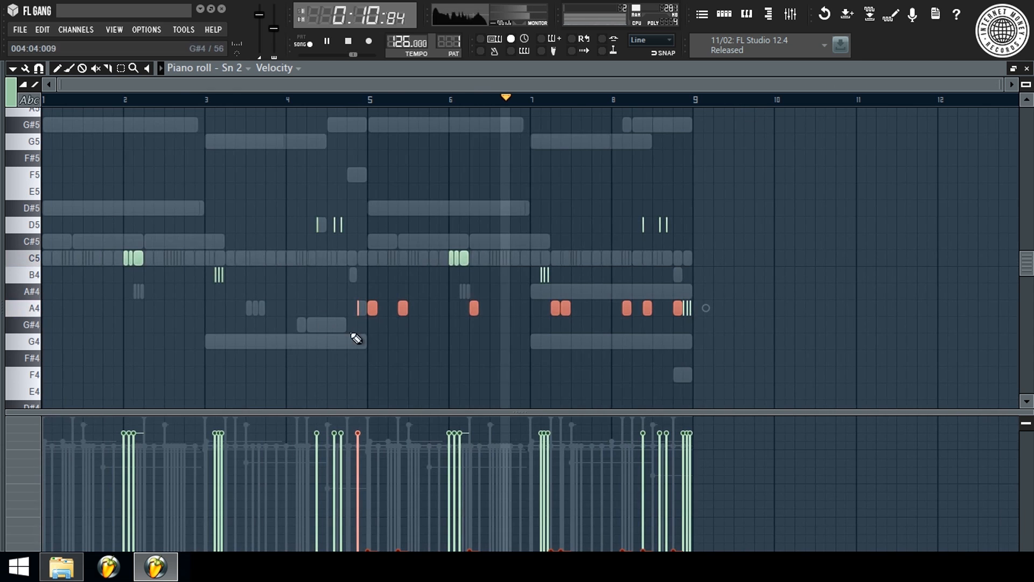
pyautogui.press('Delete')
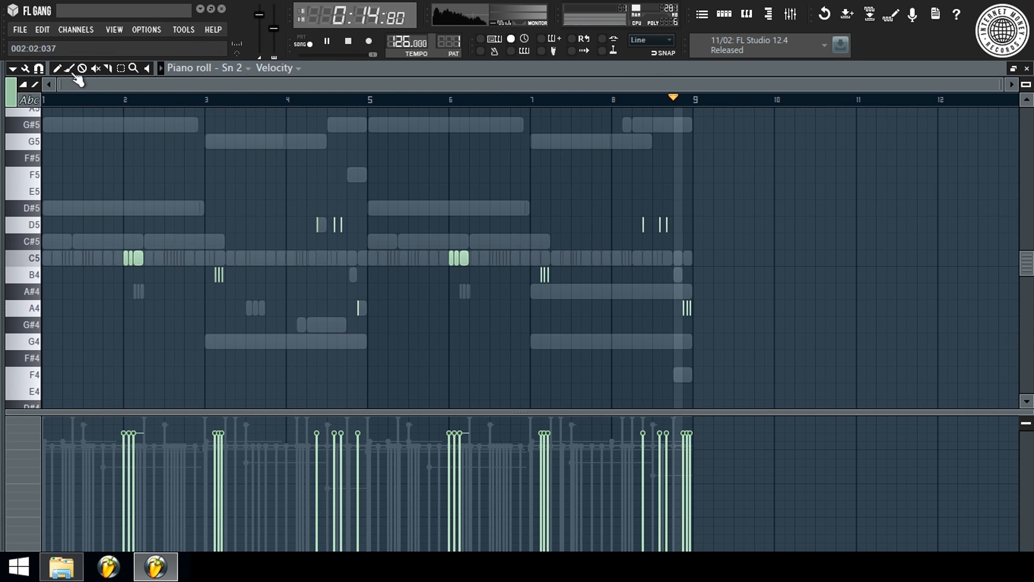
# Add a short B4 note late in bar 7 and three at the start of bar 8, and play back the pattern.
pyautogui.scroll(6, 593, 103)
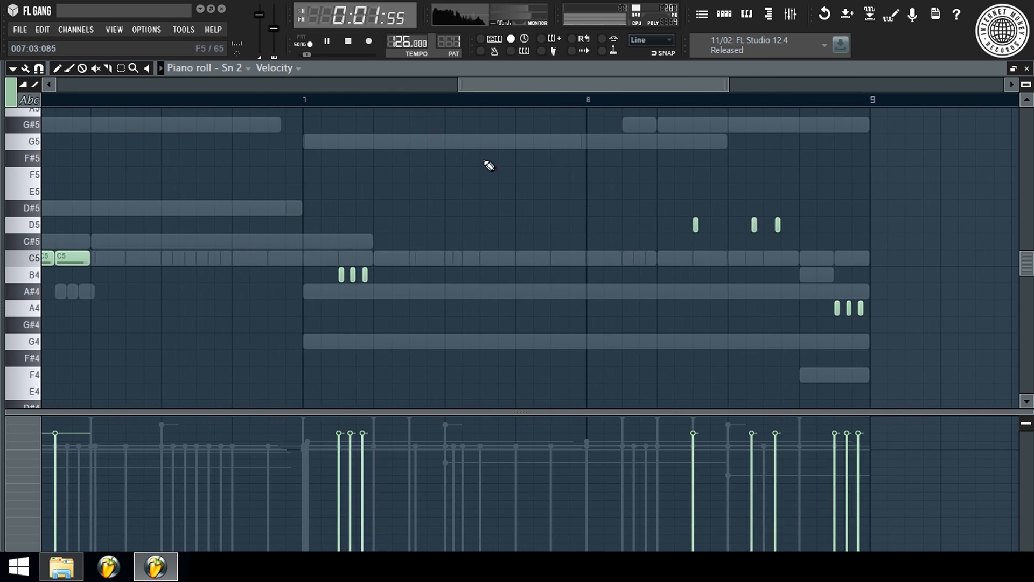
pyautogui.click(554, 275)
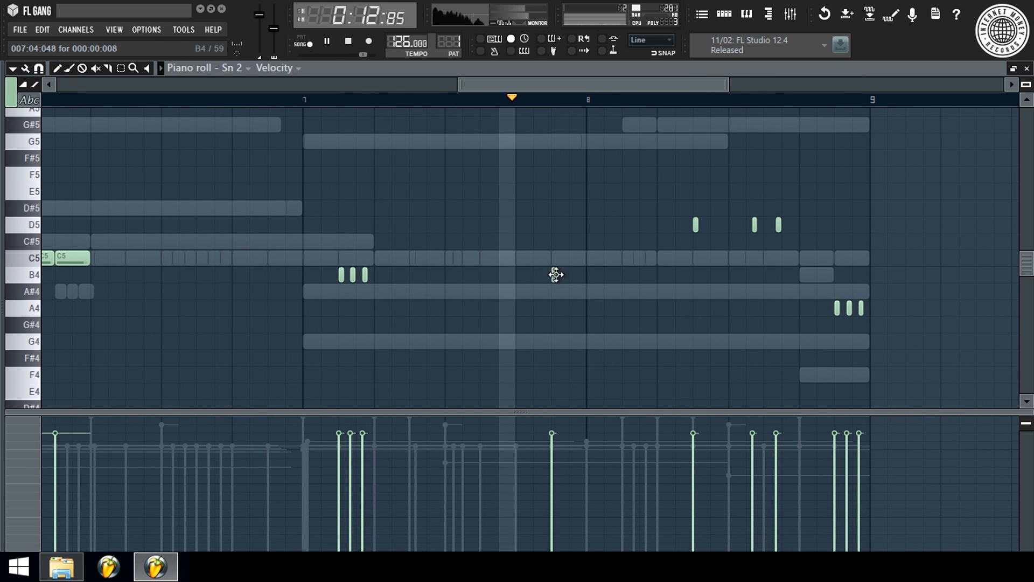
pyautogui.click(589, 275)
pyautogui.click(606, 275)
pyautogui.click(624, 275)
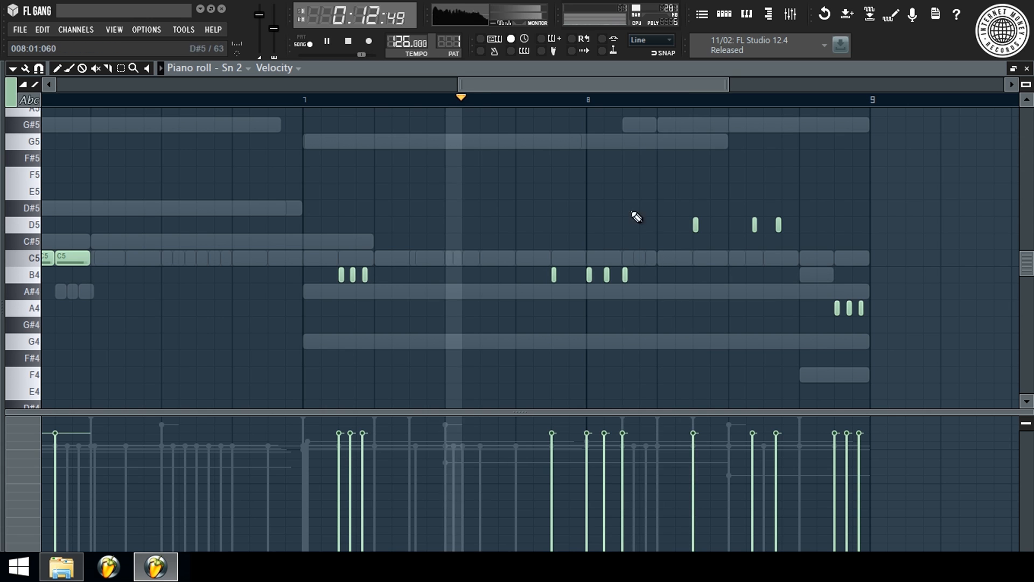
pyautogui.press('space')
pyautogui.scroll(-3, 638, 104)
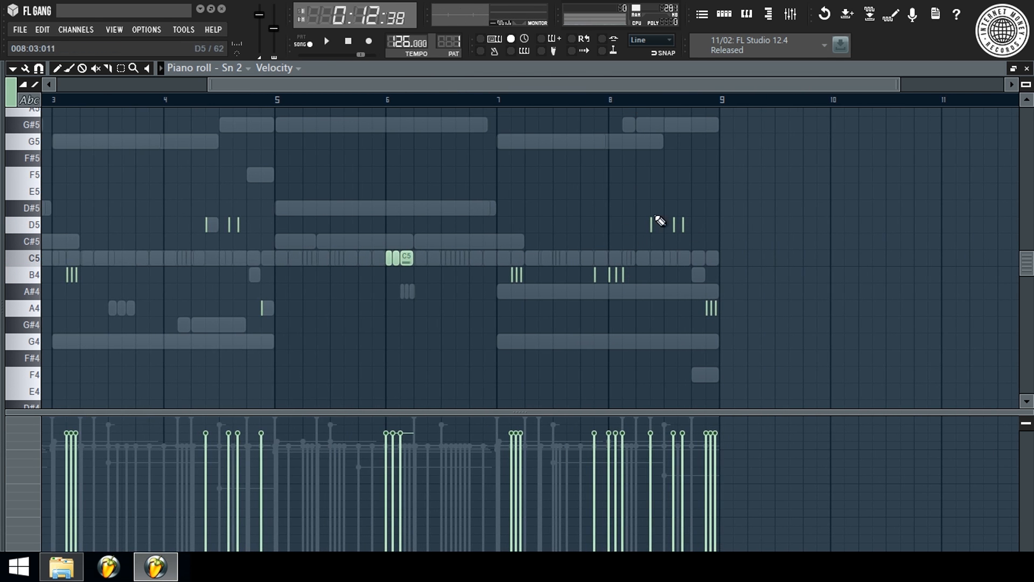
pyautogui.scroll(4, 652, 104)
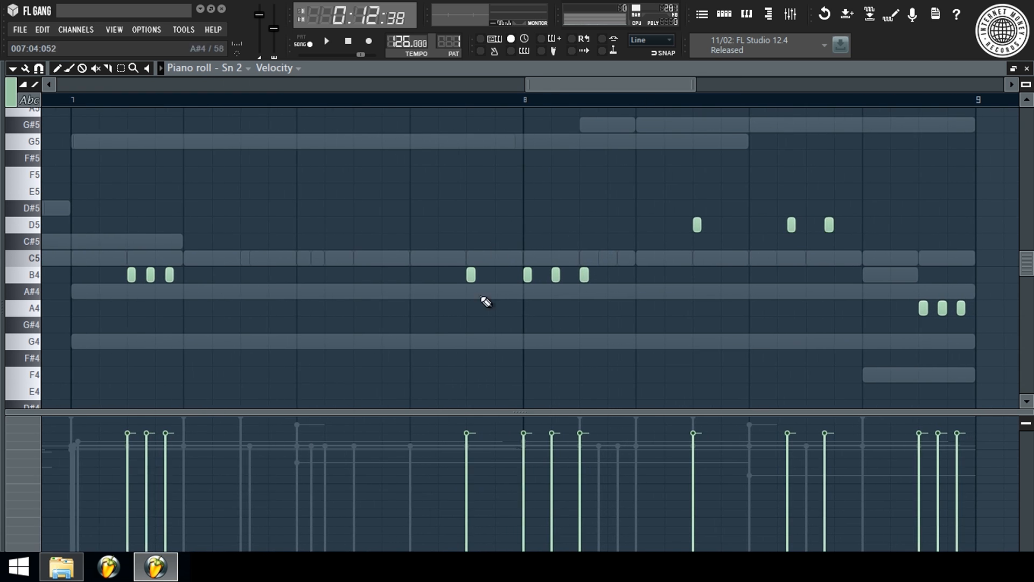
pyautogui.press('space')
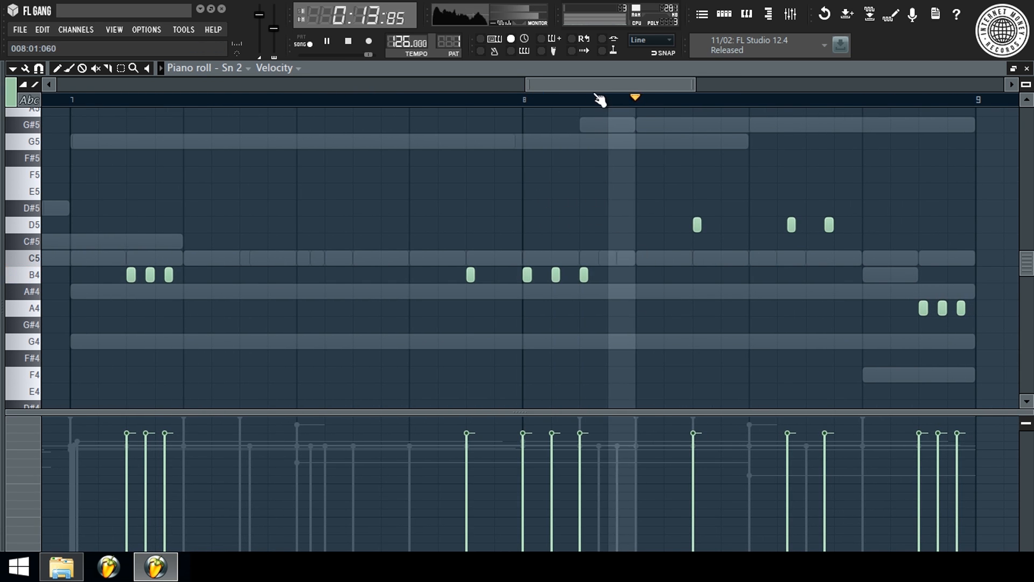
pyautogui.press('space')
pyautogui.scroll(-2, 601, 106)
pyautogui.scroll(-4, 601, 107)
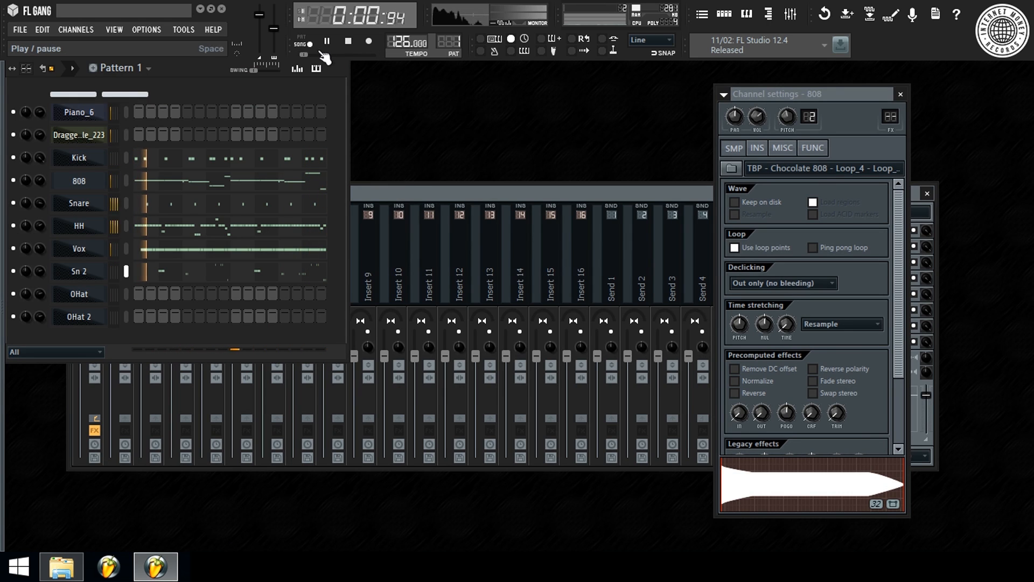
# Open the OHat piano roll and place short notes: C5 at bar 1's start and A4 on beat 2 of bars 2 and 4.
pyautogui.press('space')
pyautogui.rightClick(89, 294)
pyautogui.click(138, 294)
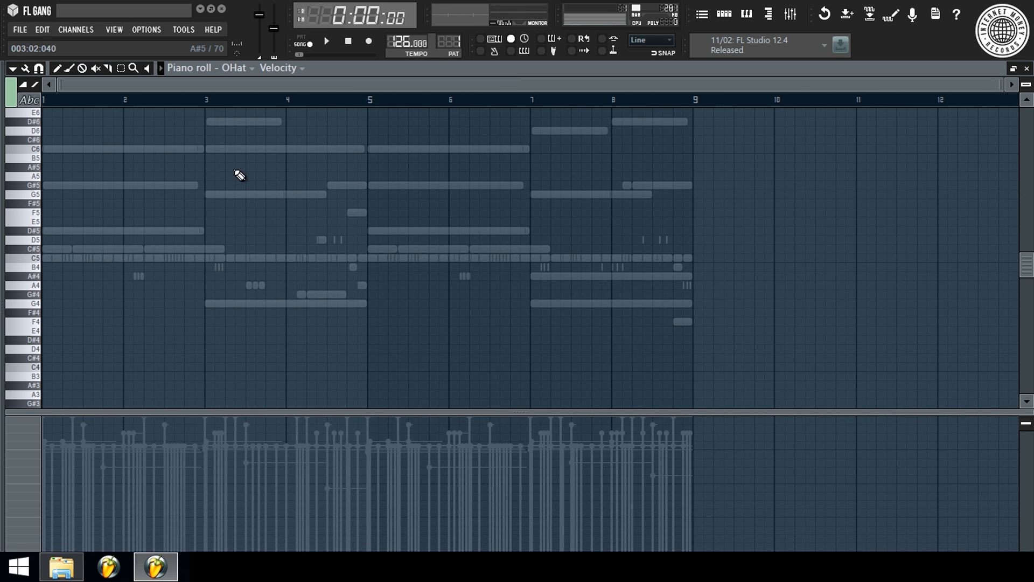
pyautogui.press('space')
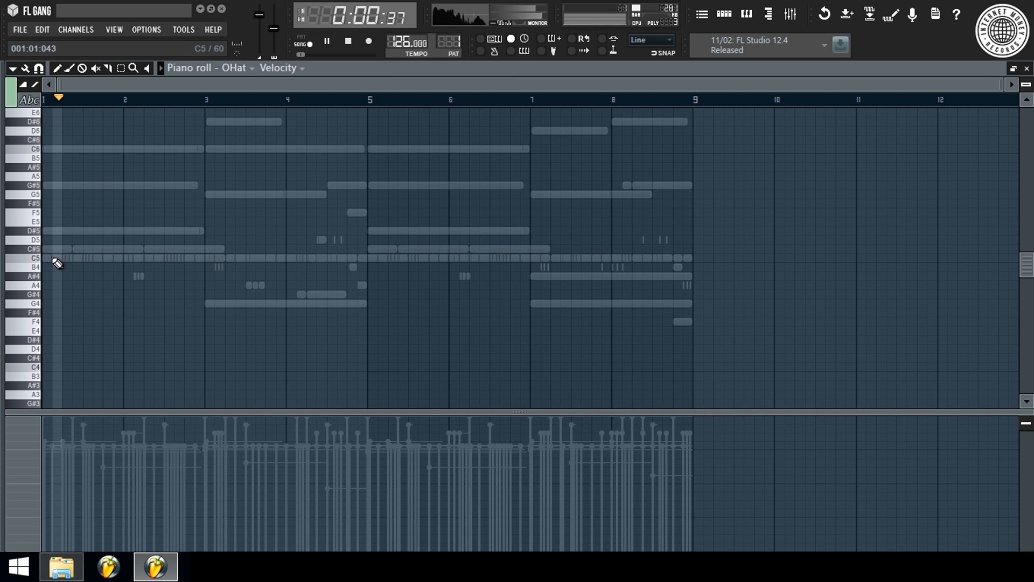
pyautogui.press('space')
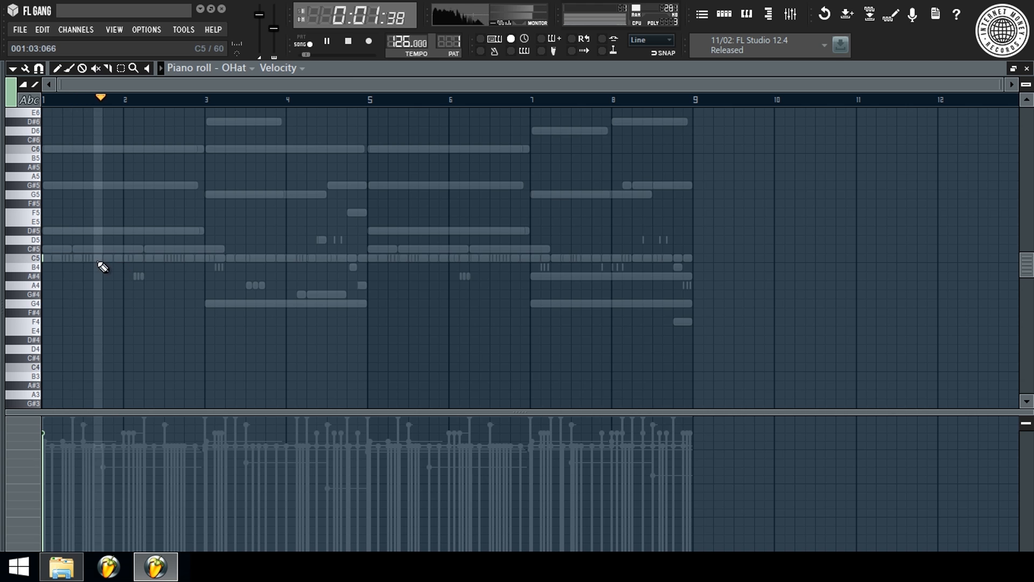
pyautogui.click(145, 285)
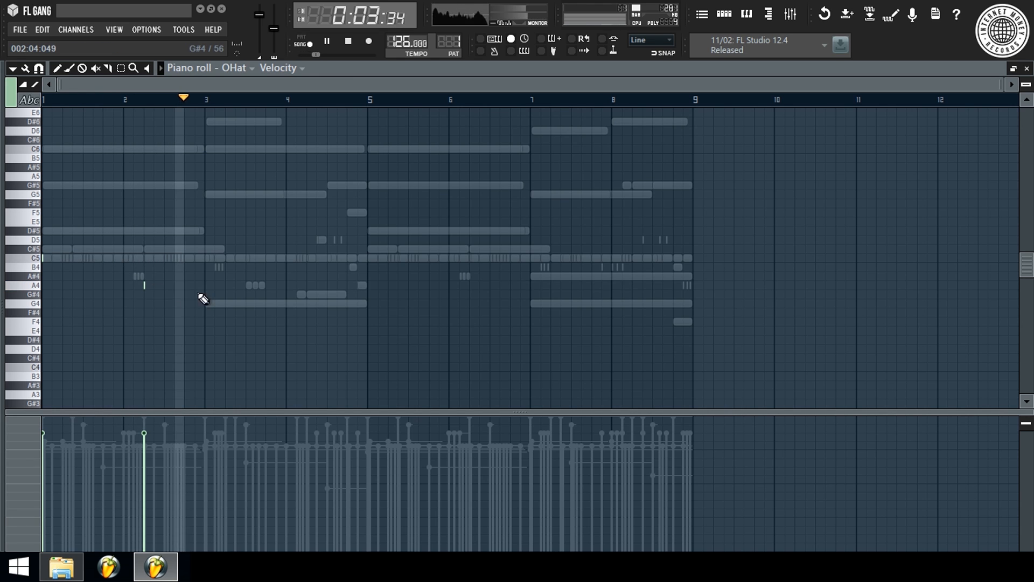
pyautogui.click(308, 277)
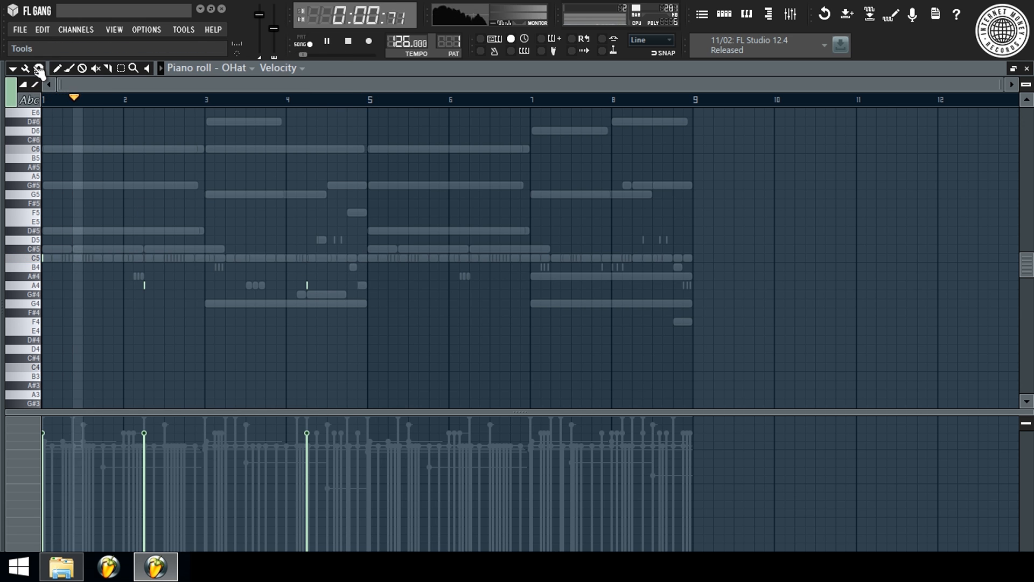
# Place a C5 open hat note on beat 2 of bar 3 and lengthen it to about half a beat.
pyautogui.scroll(2, 46, 101)
pyautogui.scroll(2, 46, 103)
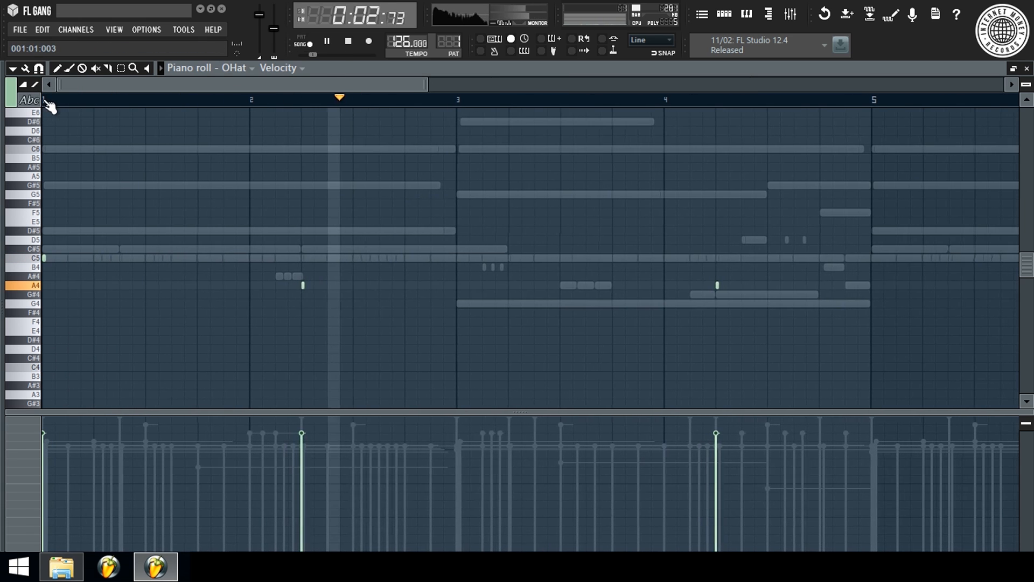
pyautogui.press('space')
pyautogui.press('space')
pyautogui.click(515, 258)
pyautogui.moveTo(514, 258); pyautogui.dragTo(533, 263)
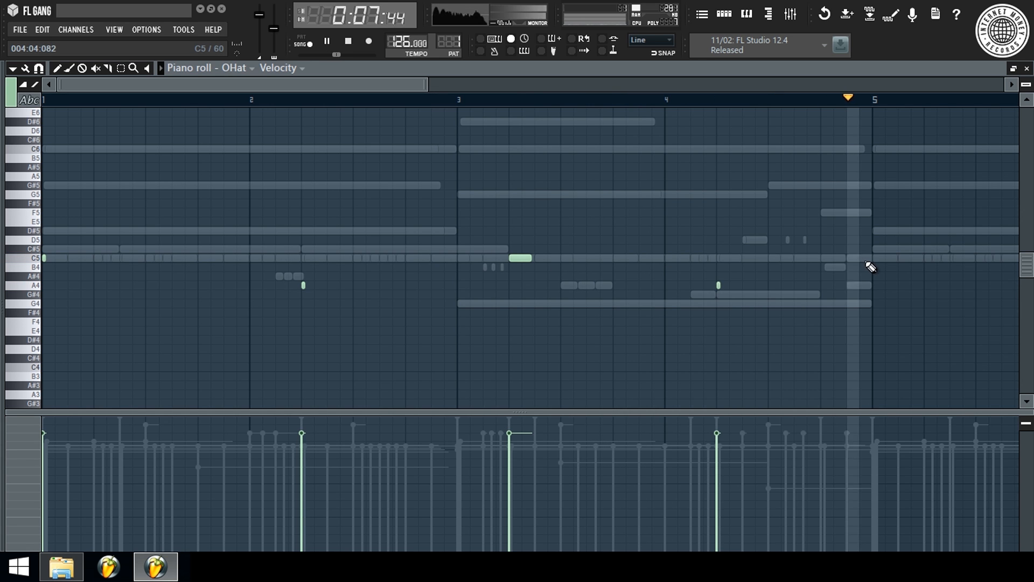
pyautogui.scroll(-4, 278, 104)
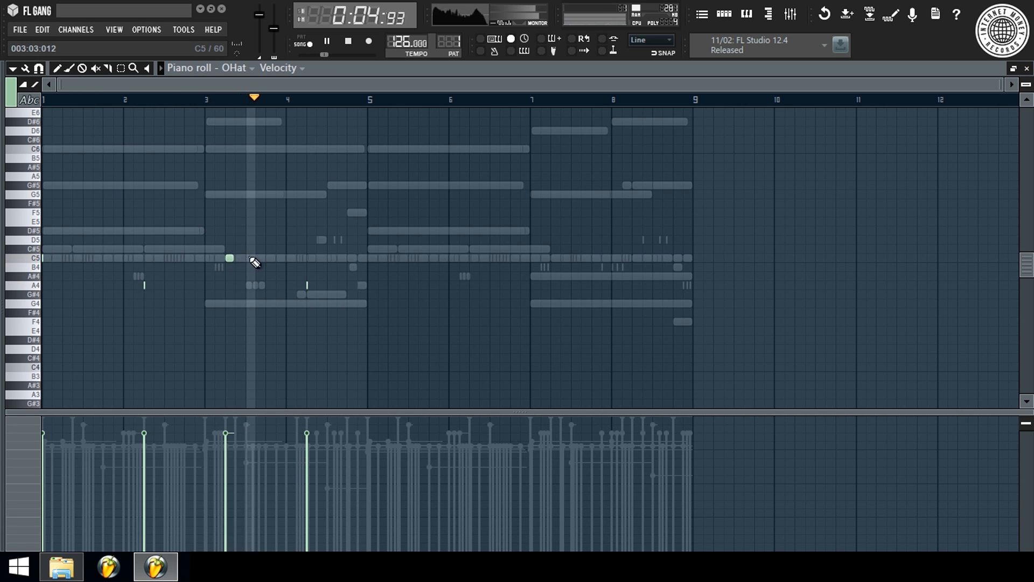
# Duplicate the four-bar OHat pattern into bars 5 to 8 and return to the channel rack.
pyautogui.hotkey('ctrl', 'a')
pyautogui.hotkey('ctrl', 'b')
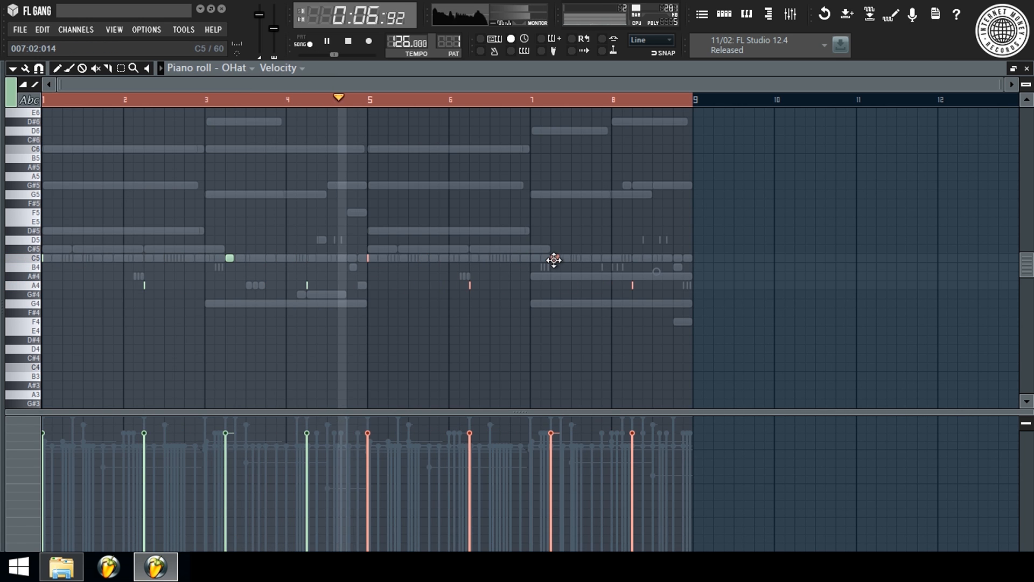
pyautogui.click(510, 224)
pyautogui.press('F7')
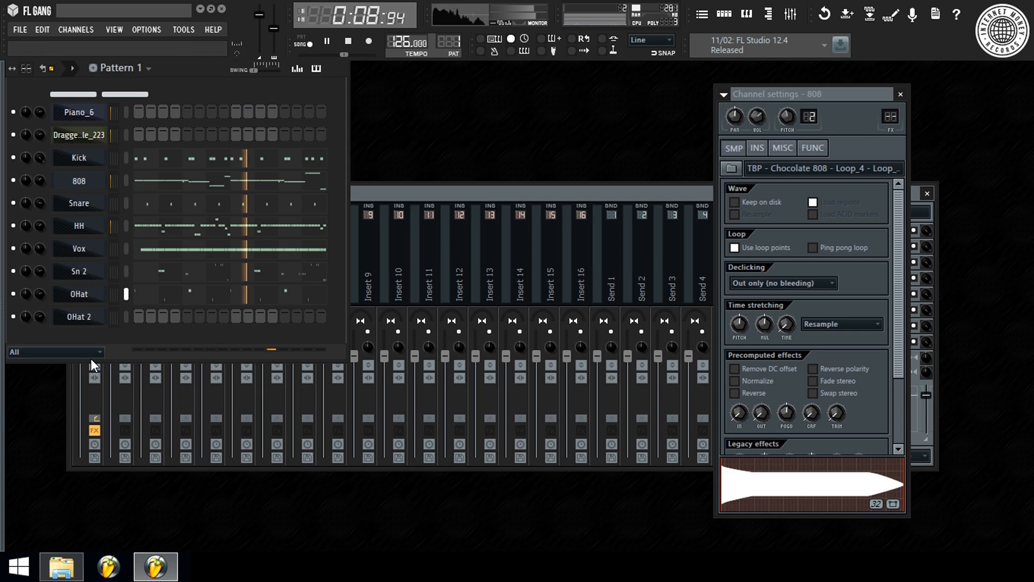
# Open the OHat 2 piano roll and place a G4 note about half a bar long on beat 3 of bar 2.
pyautogui.click(81, 317)
pyautogui.rightClick(102, 317)
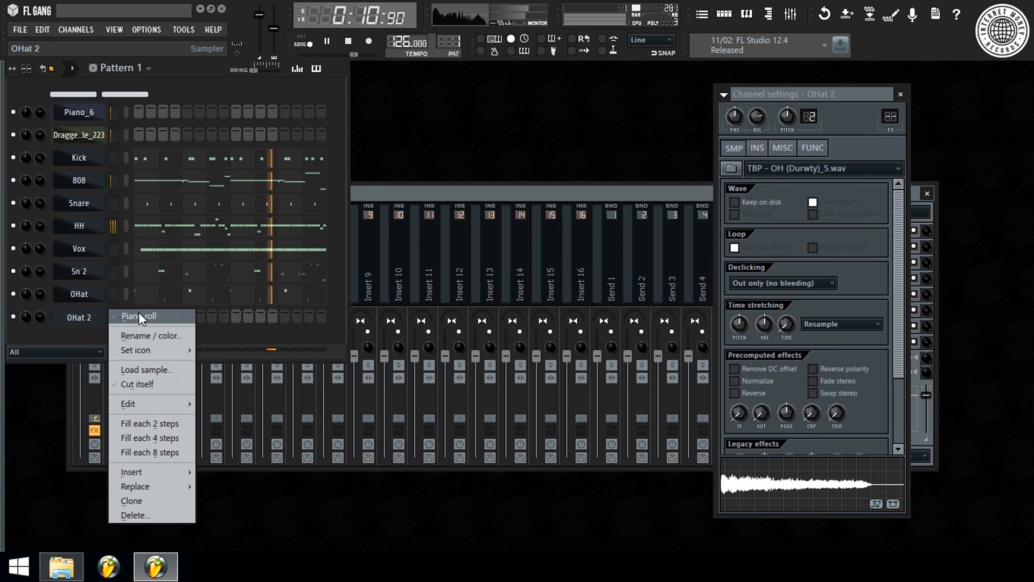
pyautogui.click(138, 317)
pyautogui.scroll(-5, 171, 102)
pyautogui.press('space')
pyautogui.press('space')
pyautogui.press('space')
pyautogui.click(93, 304)
pyautogui.moveTo(101, 302); pyautogui.dragTo(129, 302)
pyautogui.click(189, 303)
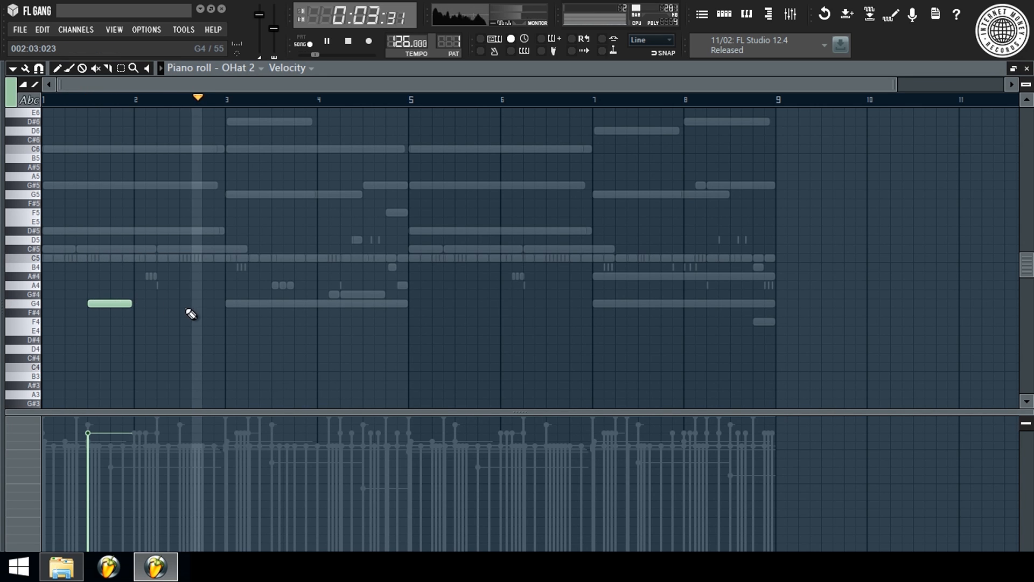
pyautogui.rightClick(129, 303)
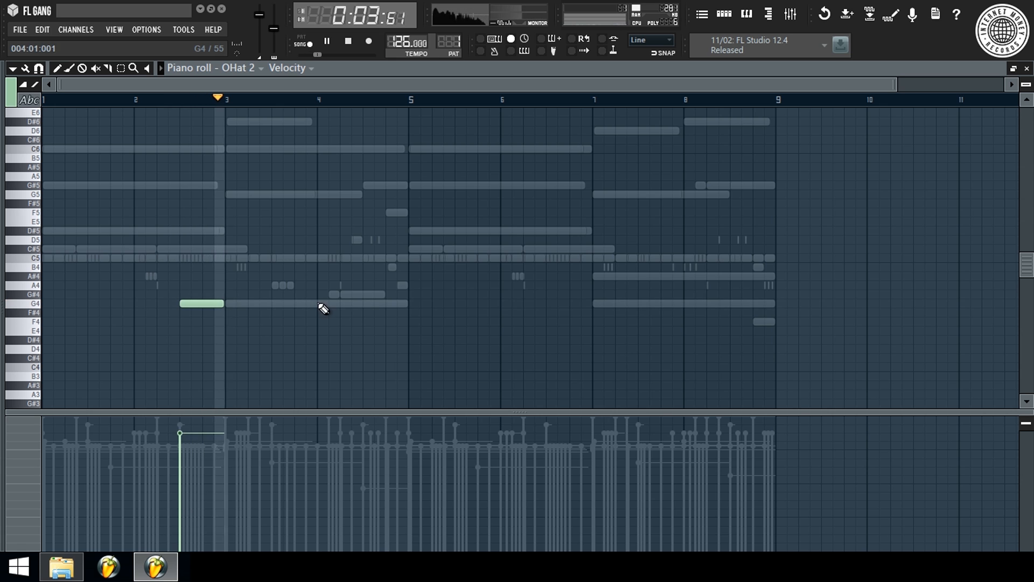
# Add a matching G4 note on beat 3 of bar 4 and slightly lower the velocity of both notes.
pyautogui.click(370, 303)
pyautogui.hotkey('ctrl', 'a')
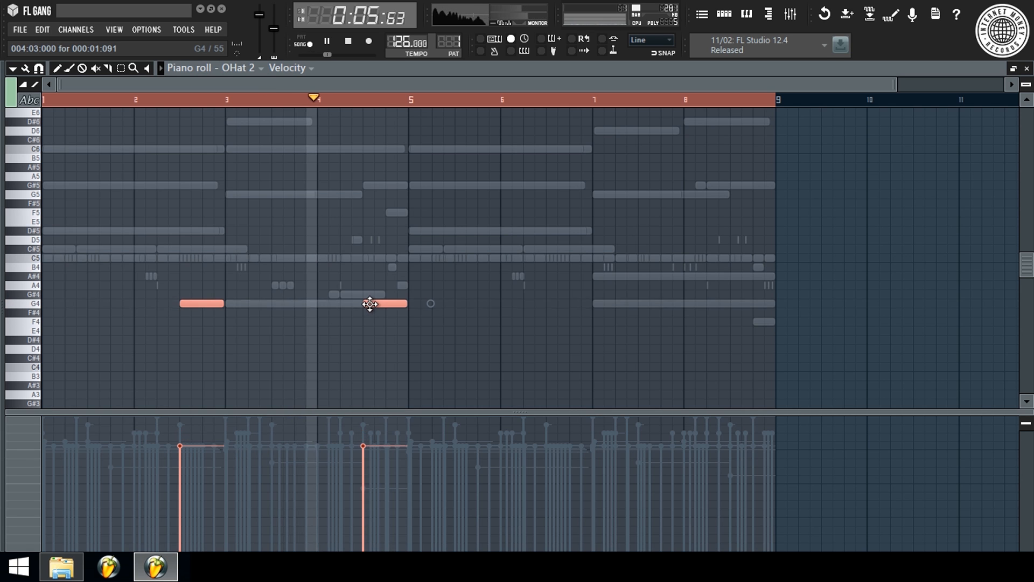
pyautogui.hotkey('ctrl', 'd')
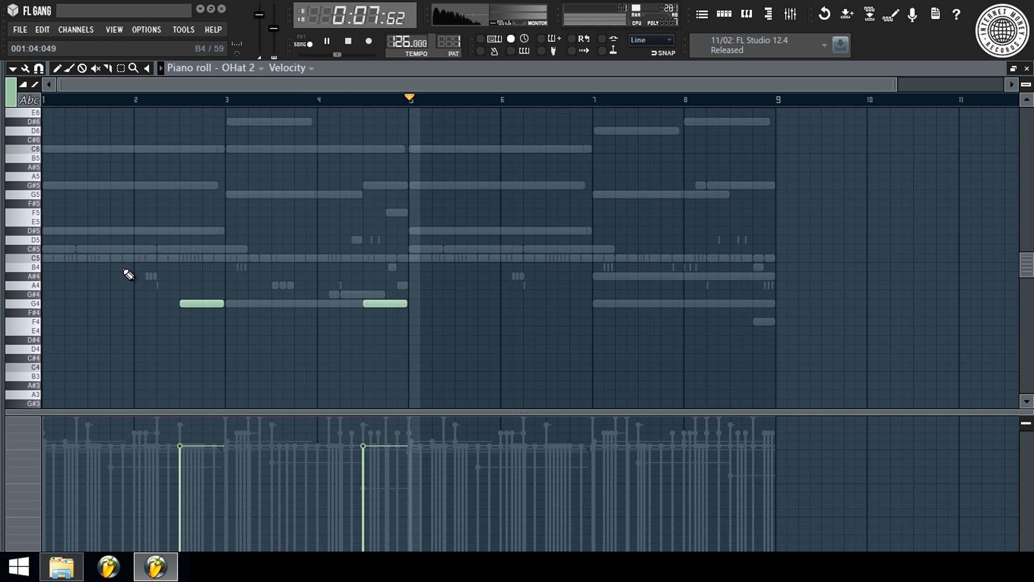
# Place a C#5 note half a beat before bar 2 and shorten it to about one beat.
pyautogui.click(53, 100)
pyautogui.scroll(2, 57, 100)
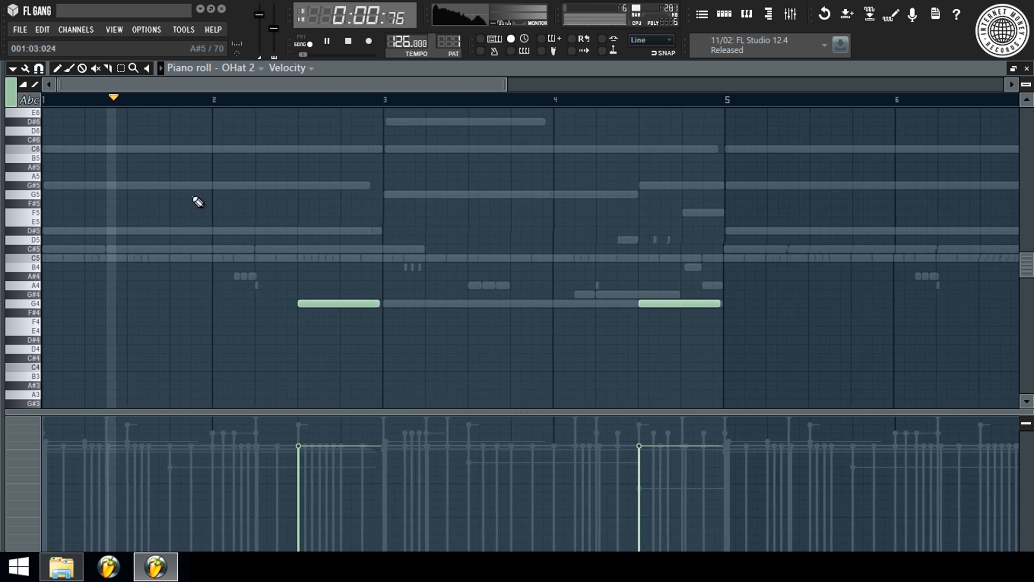
pyautogui.click(192, 249)
pyautogui.moveTo(274, 249); pyautogui.dragTo(232, 250)
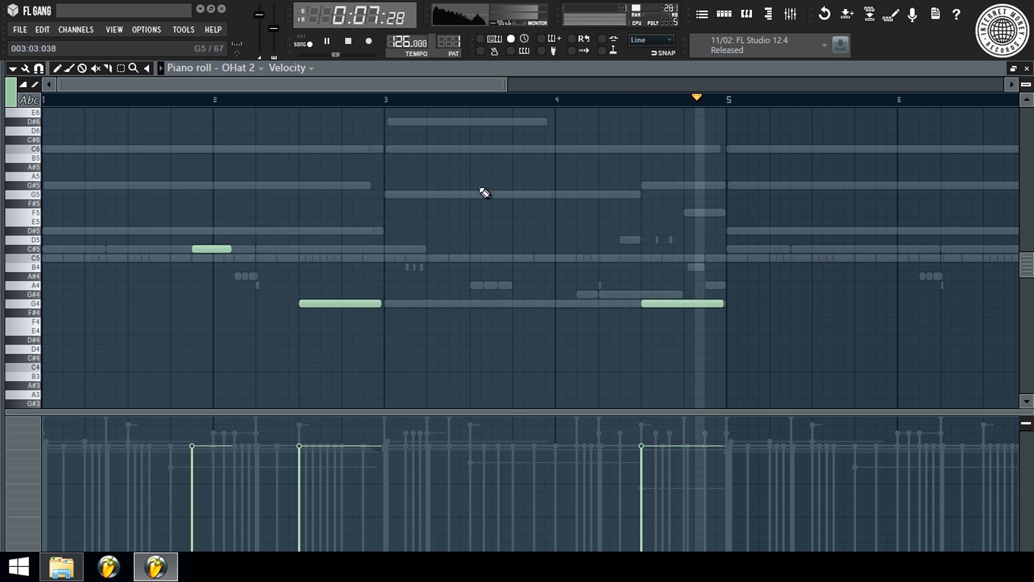
# Play back from bar 3 and place a short C5 note half a beat into bar 4.
pyautogui.click(388, 100)
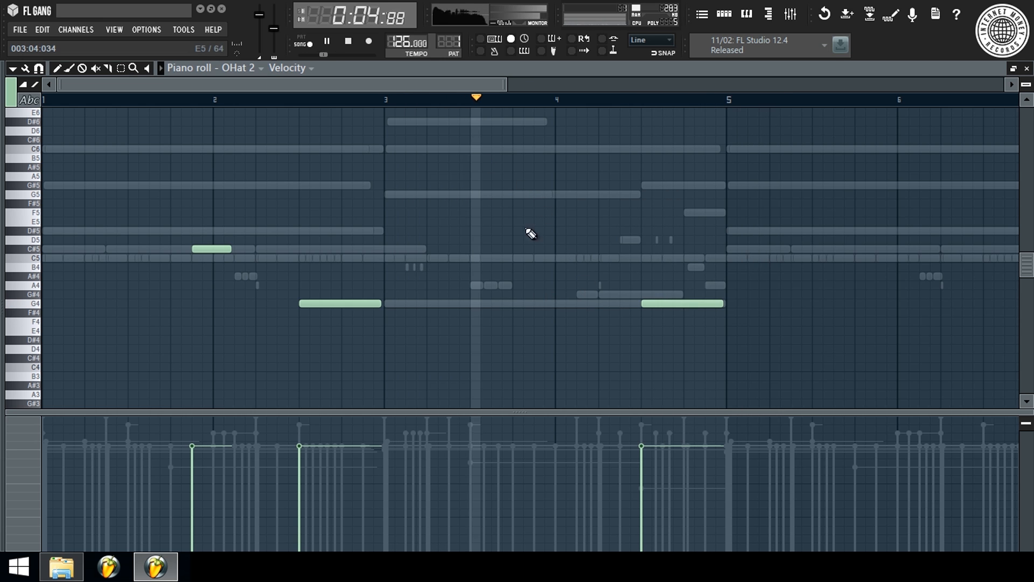
pyautogui.press('space')
pyautogui.click(577, 259)
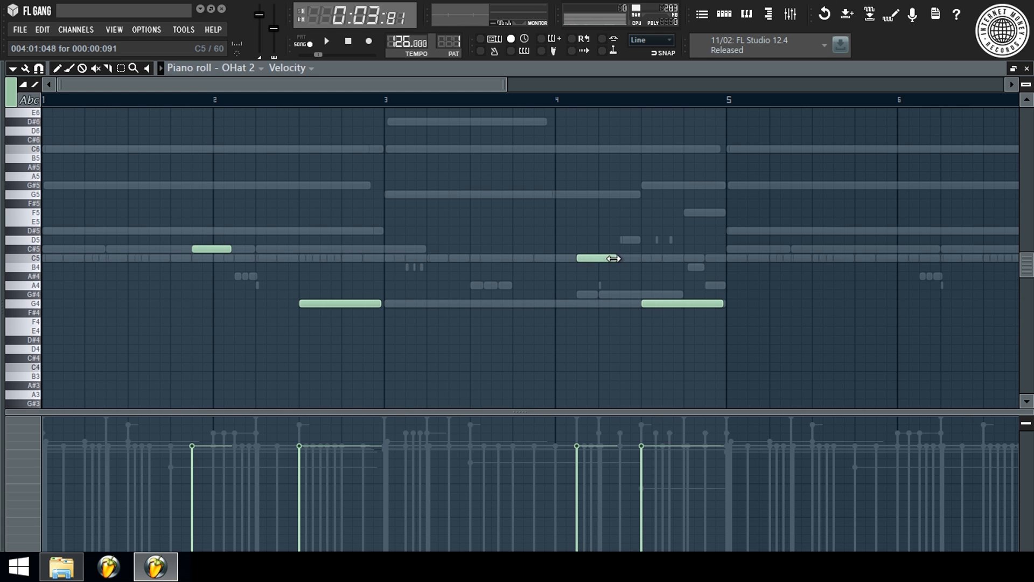
pyautogui.press('space')
# Reopen the OHat 2 piano roll and duplicate the notes of bars 1 to 4 into bars 5 to 8.
pyautogui.press('F7')
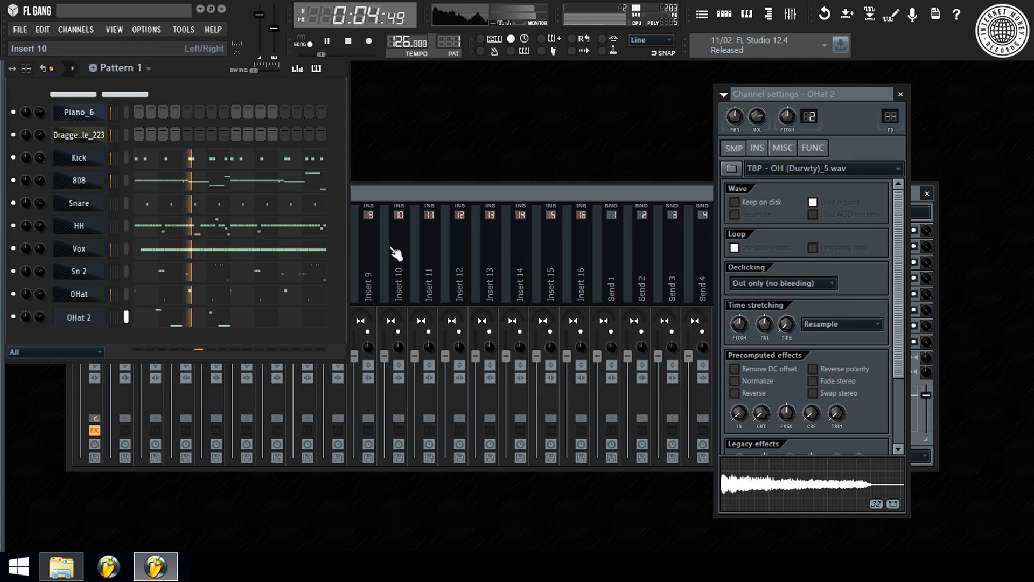
pyautogui.click(96, 323)
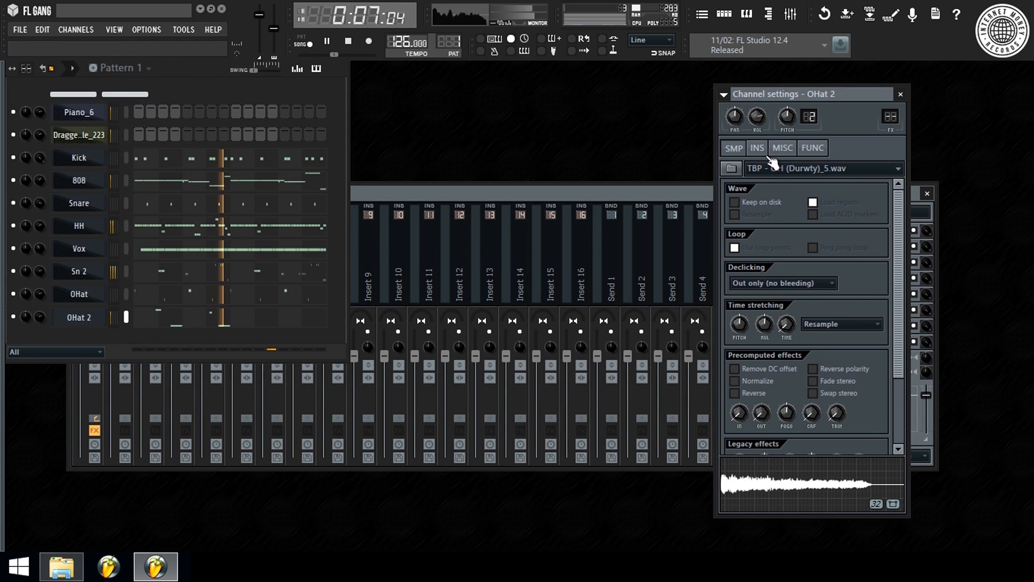
pyautogui.rightClick(107, 322)
pyautogui.click(129, 315)
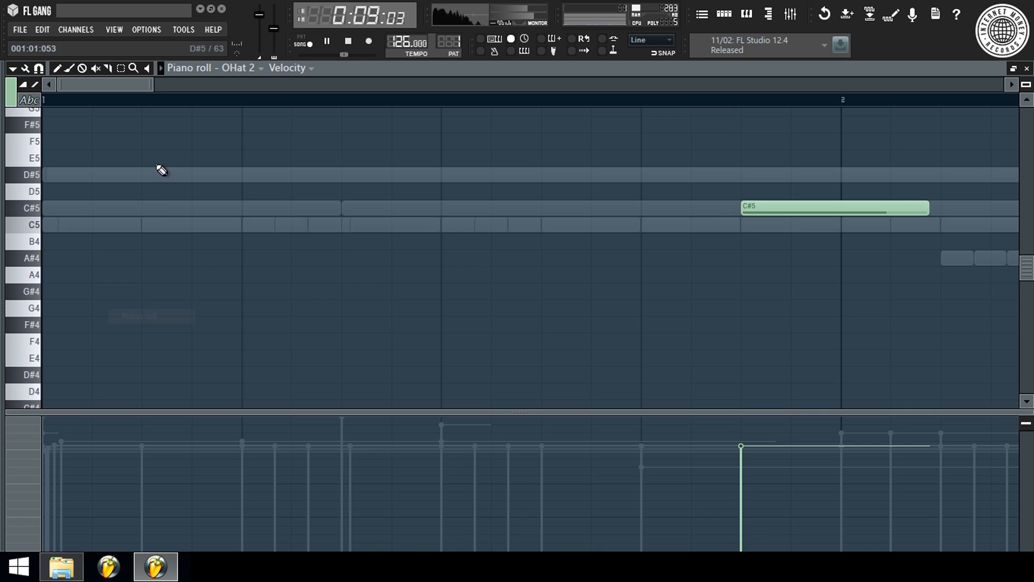
pyautogui.scroll(-10, 229, 105)
pyautogui.hotkey('ctrl', 'a')
pyautogui.keyDown('shift'); pyautogui.moveTo(122, 209); pyautogui.dragTo(441, 233); pyautogui.keyUp('shift')
pyautogui.click(656, 226)
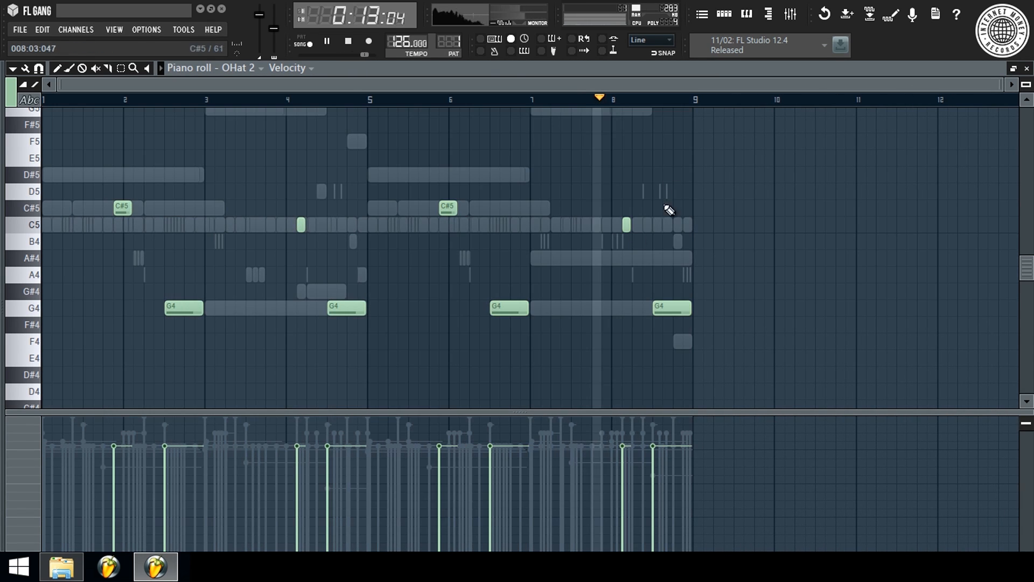
# Shorten bar 8's G4 note to about one beat and add an E4 note of the same length on beat 4.
pyautogui.scroll(5, 696, 104)
pyautogui.press('space')
pyautogui.click(455, 102)
pyautogui.press('space')
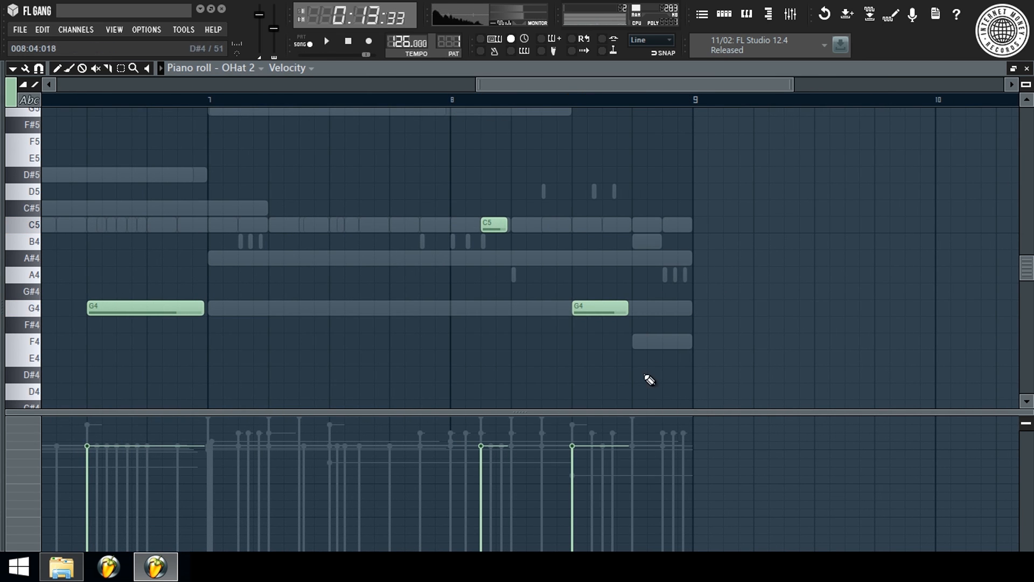
pyautogui.click(643, 360)
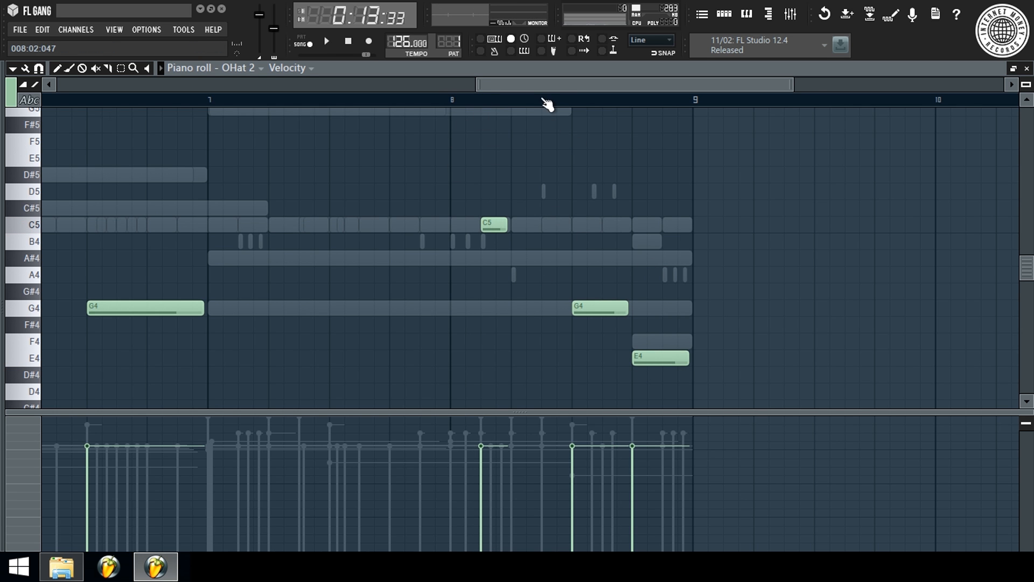
pyautogui.scroll(-2, 548, 105)
pyautogui.scroll(4, 740, 104)
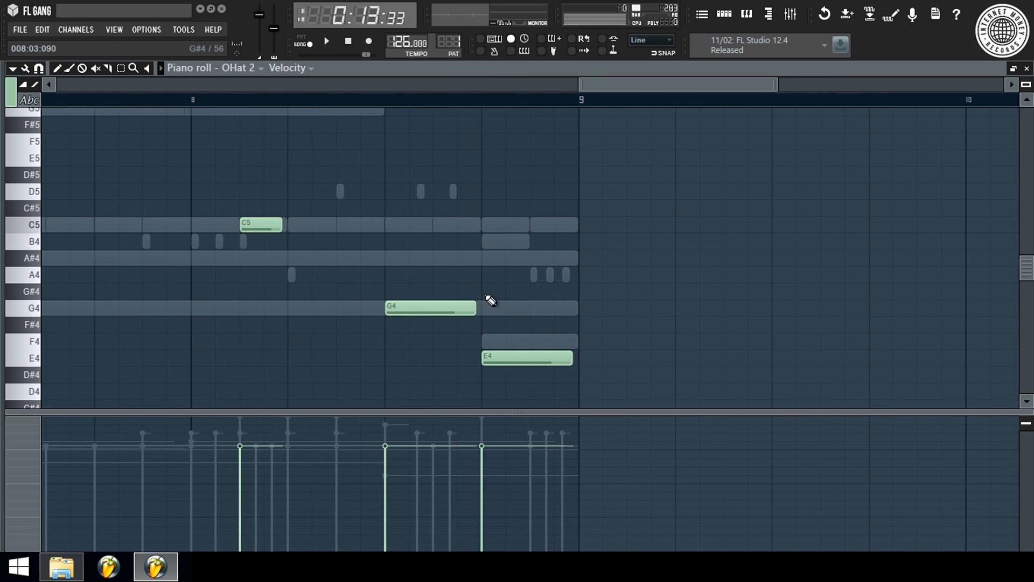
# Open OHat 2's instrument settings and enable its volume envelope.
pyautogui.press('F7')
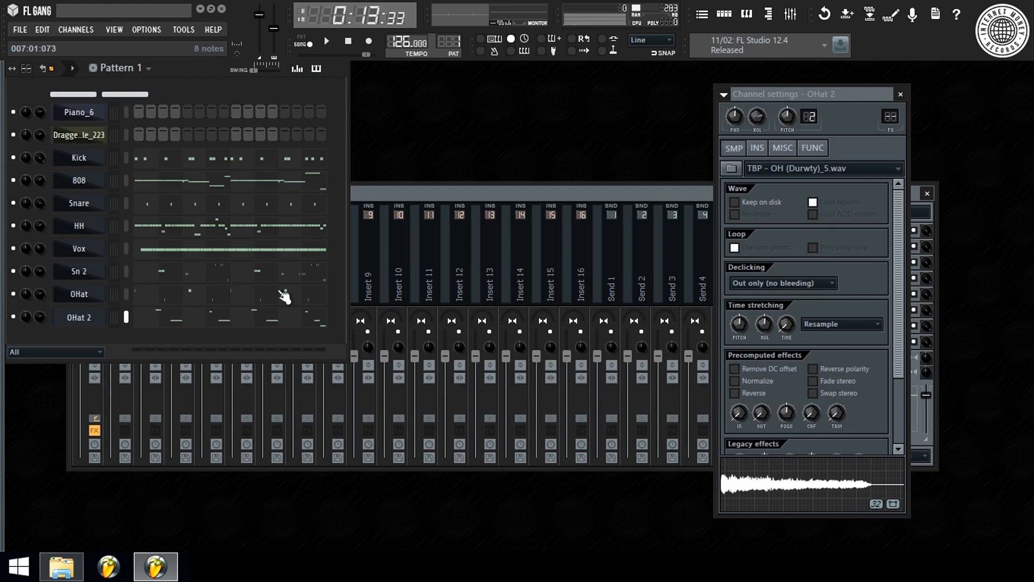
pyautogui.click(80, 318)
pyautogui.click(98, 321)
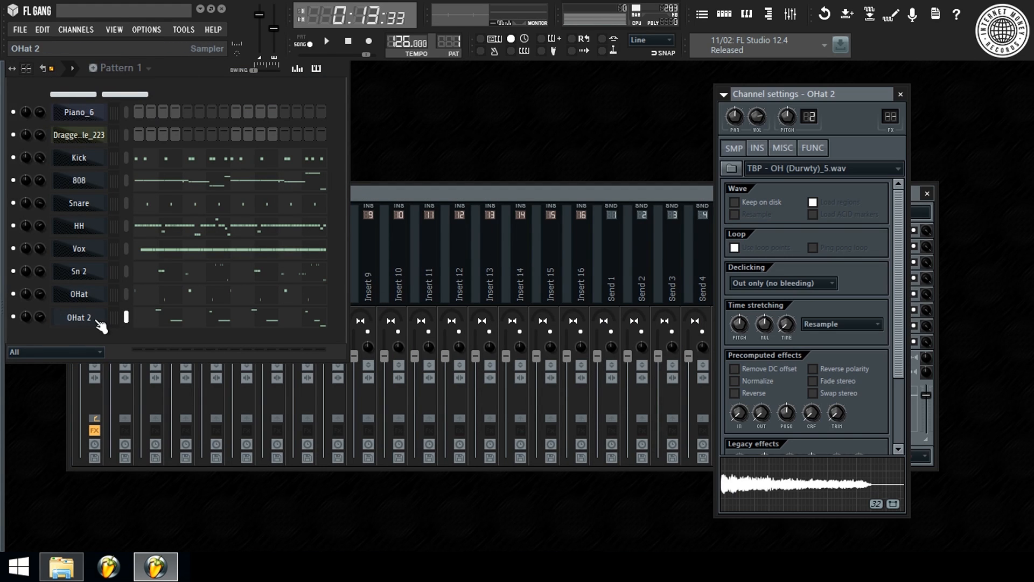
pyautogui.click(758, 150)
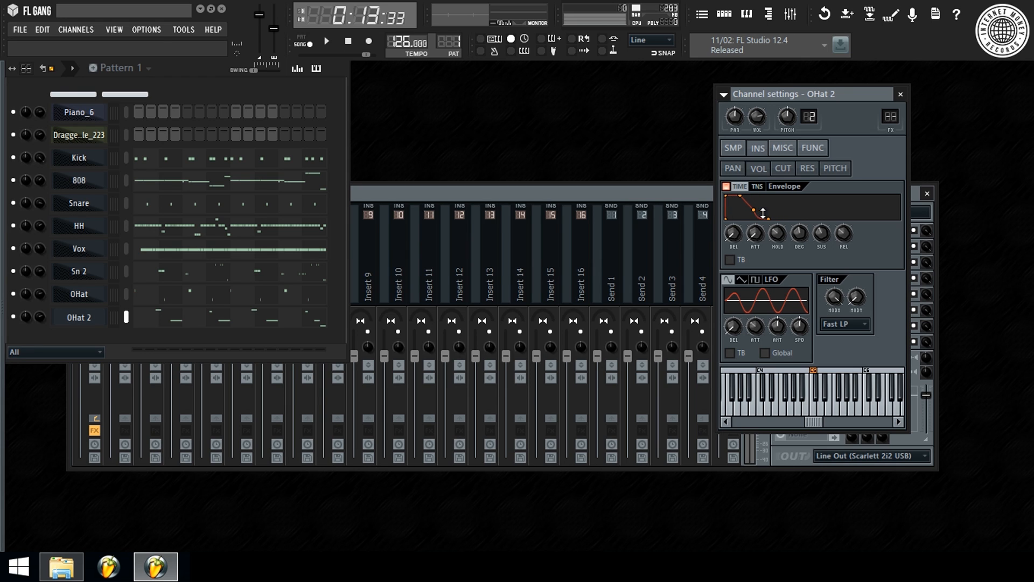
# Reopen the OHat 2 piano roll and lower both C#5 notes by one semitone to C5.
pyautogui.rightClick(110, 318)
pyautogui.click(143, 318)
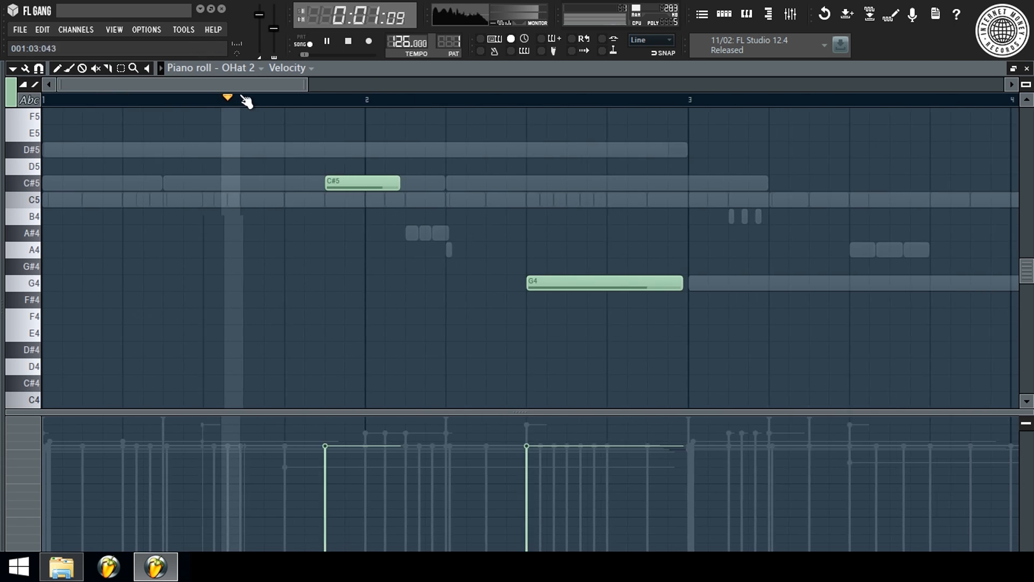
pyautogui.scroll(-4, 246, 101)
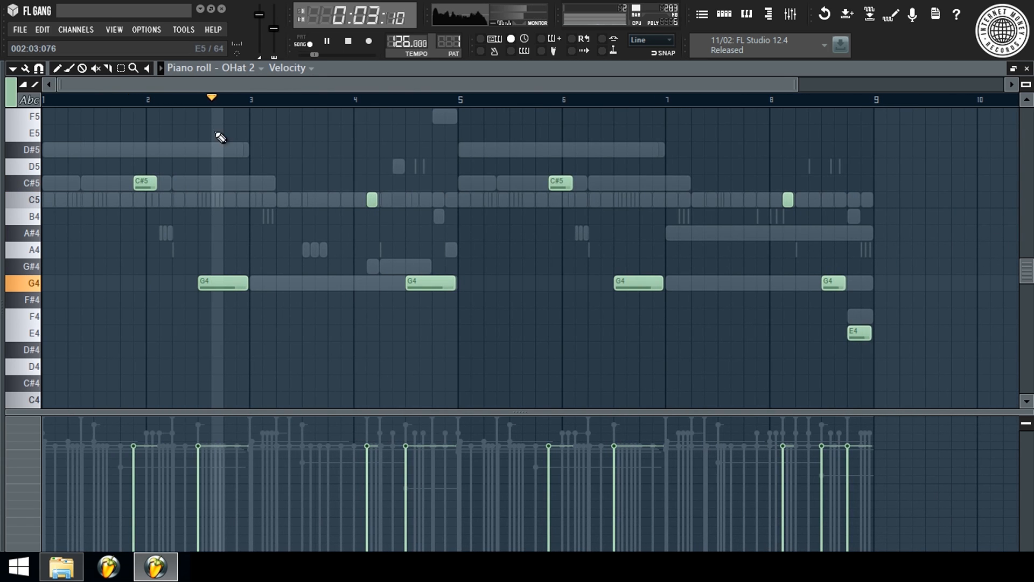
pyautogui.doubleClick(36, 186)
pyautogui.press('Down')
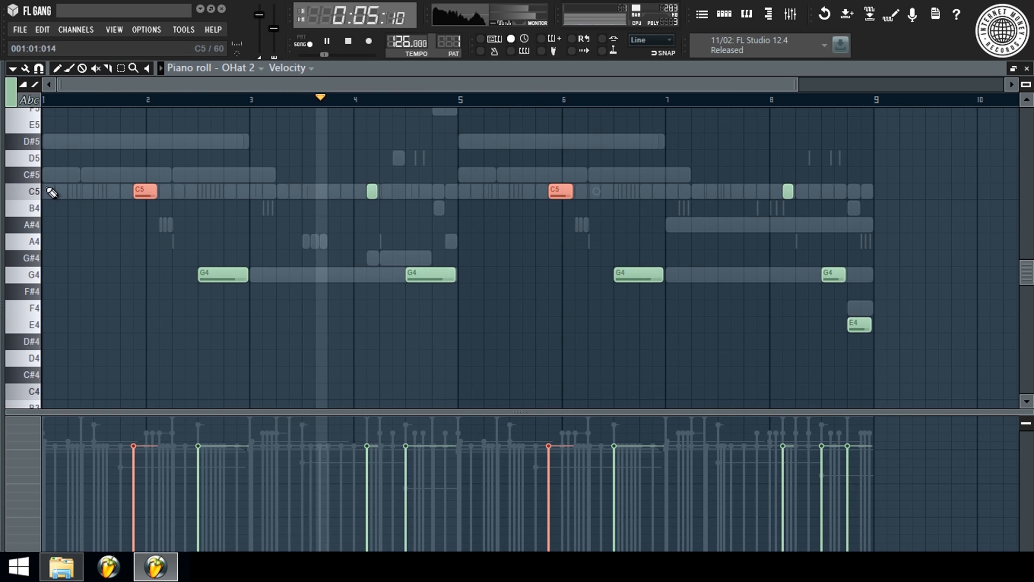
pyautogui.hotkey('ctrl', 'd')
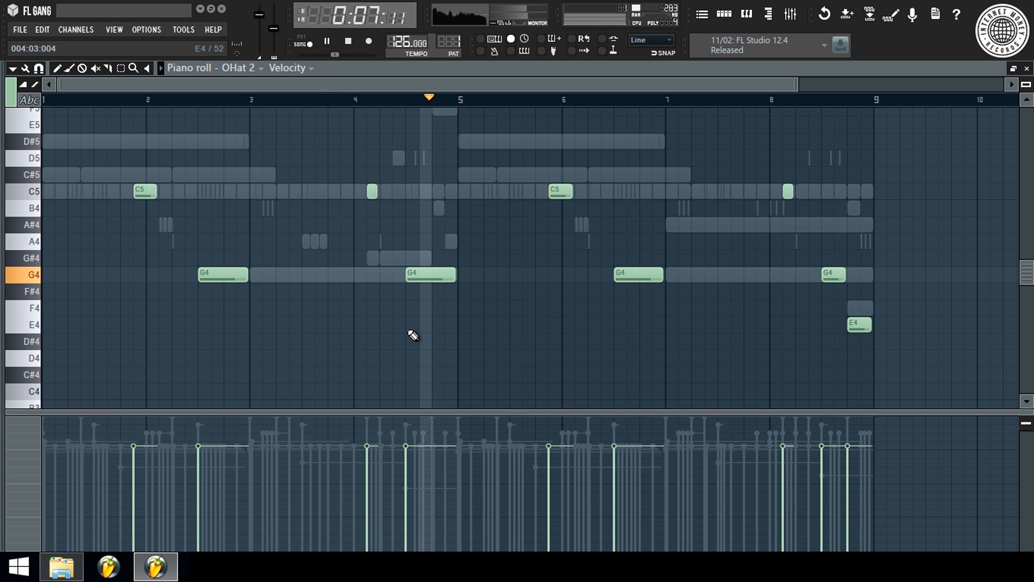
# Insert an ElectraX channel above the Kick and move its plugin window up into view.
pyautogui.press('F7')
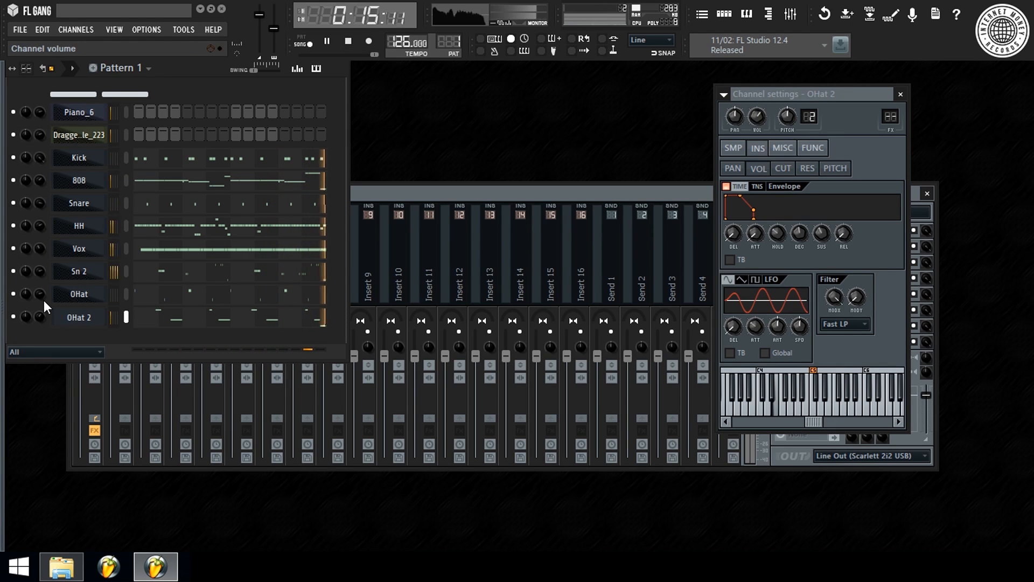
pyautogui.rightClick(82, 155)
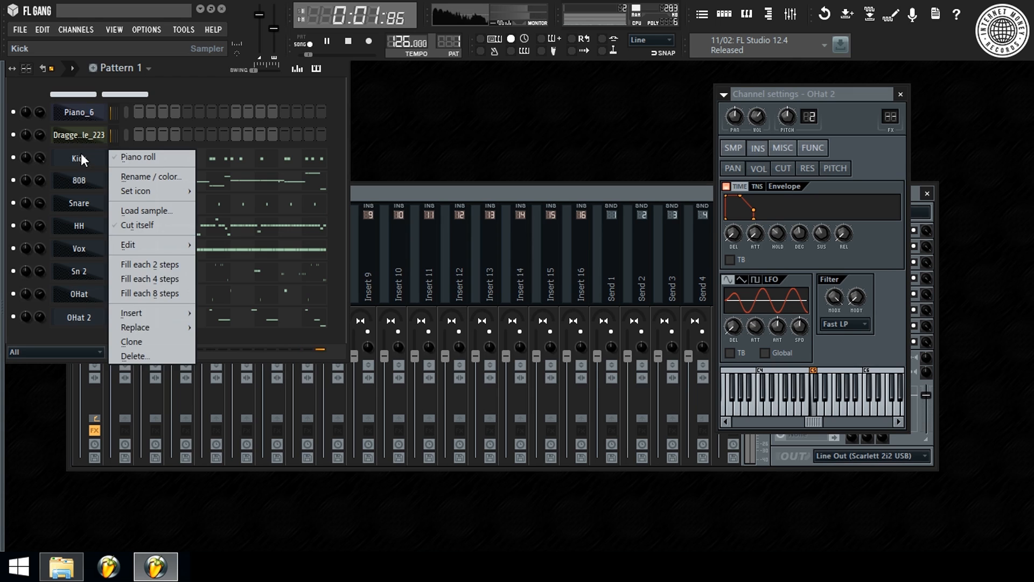
pyautogui.moveTo(153, 309)
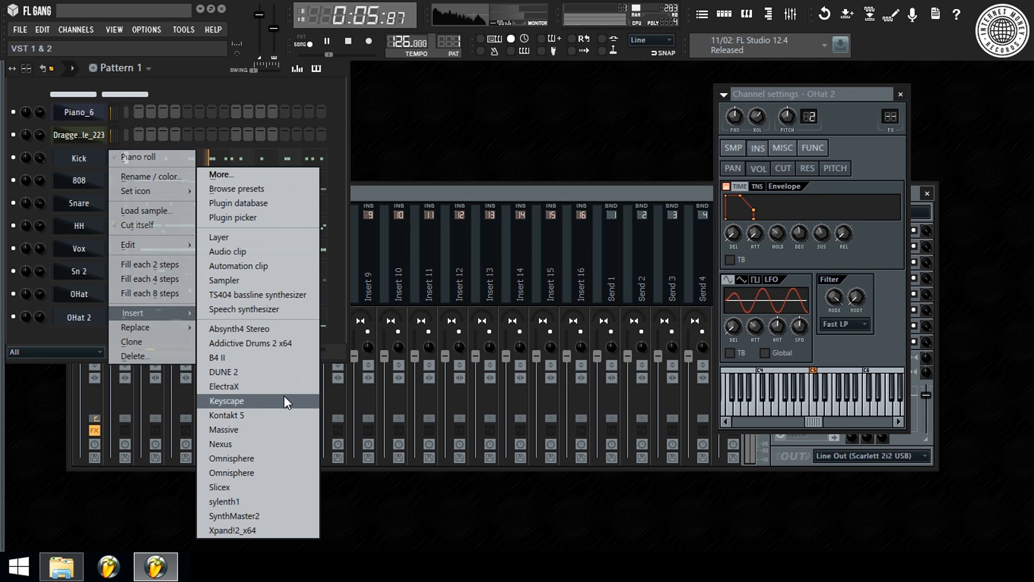
pyautogui.click(280, 385)
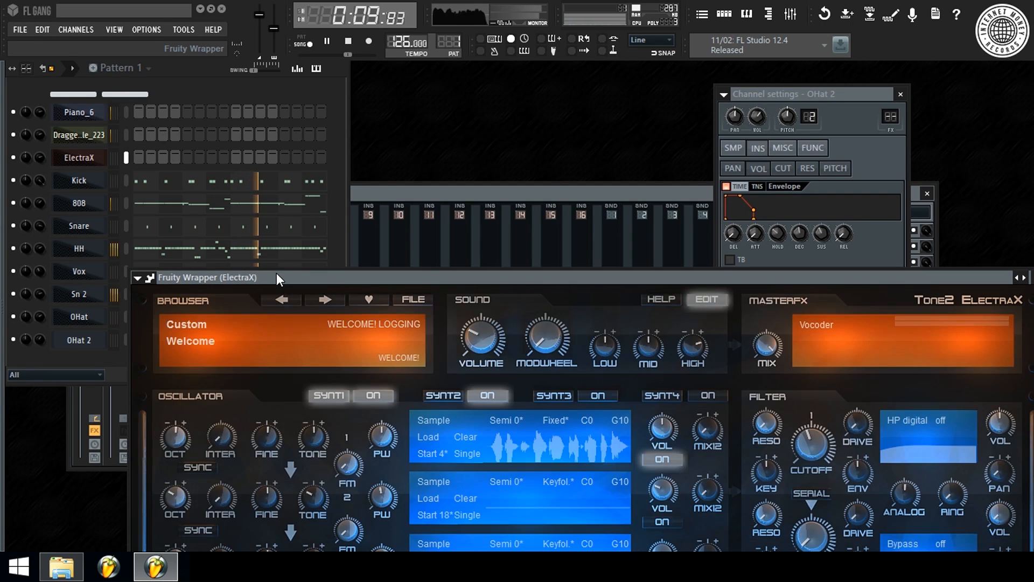
pyautogui.moveTo(276, 272); pyautogui.dragTo(322, 107)
# Try the Lead preset Analog Bird MAS and the Brass category in the ElectraX browser.
pyautogui.click(226, 158)
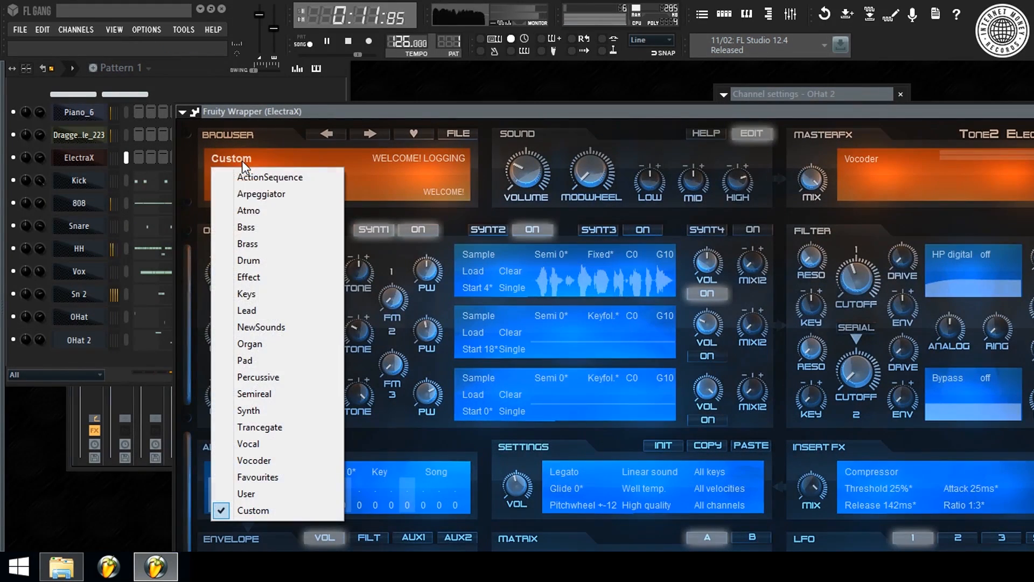
pyautogui.click(260, 309)
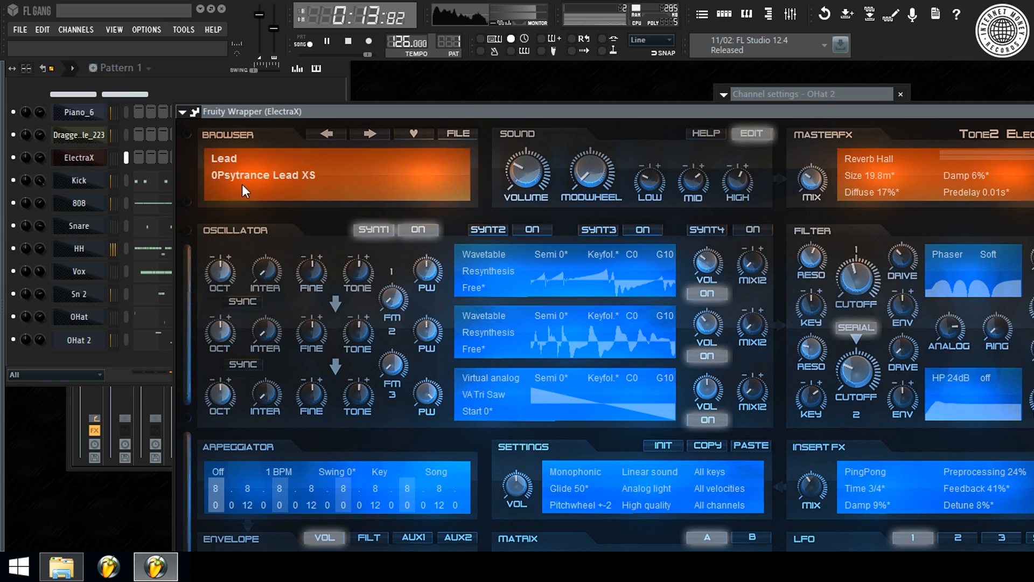
pyautogui.click(243, 179)
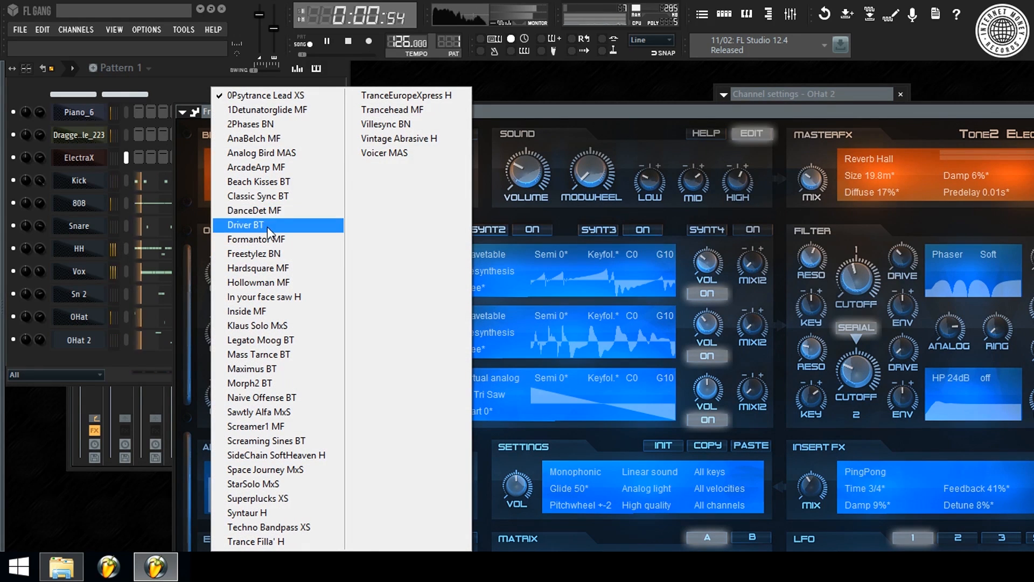
pyautogui.click(284, 154)
pyautogui.click(223, 165)
pyautogui.click(258, 244)
# Switch ElectraX to the Keys category, try the Arielles Ghost BT preset and load Digibeauty BT.
pyautogui.click(232, 158)
pyautogui.click(257, 295)
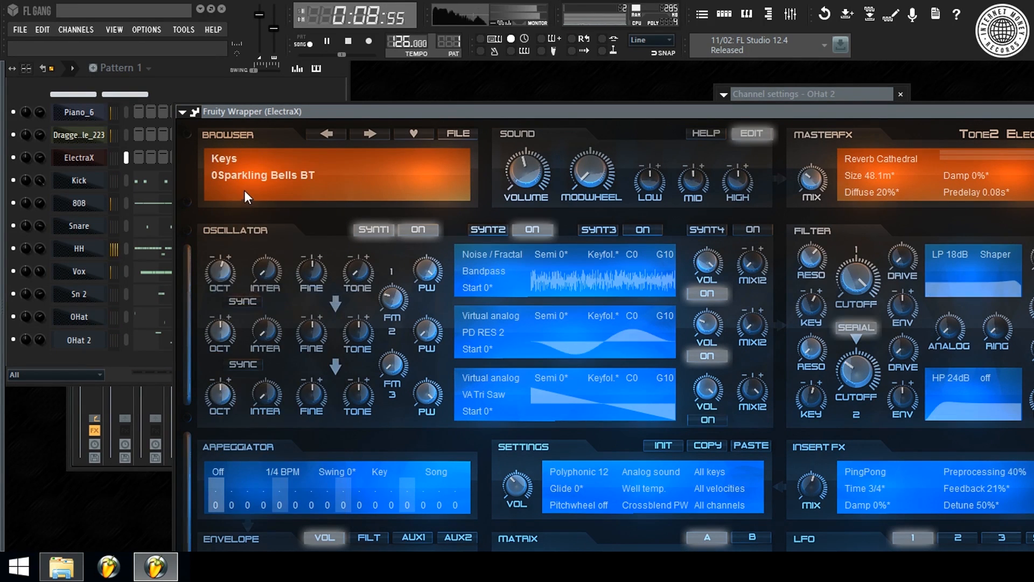
pyautogui.click(247, 183)
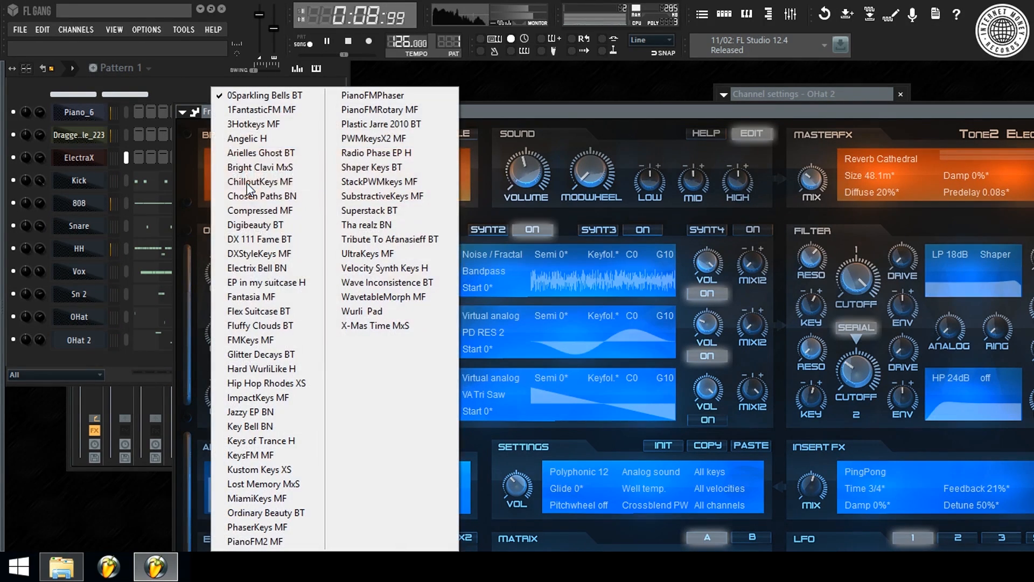
pyautogui.click(276, 154)
pyautogui.click(284, 173)
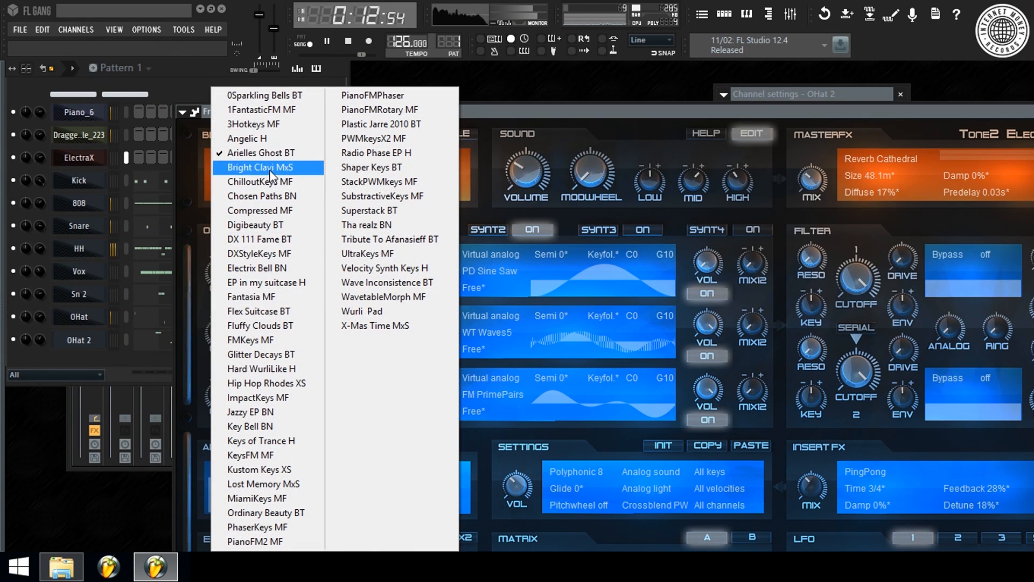
pyautogui.click(267, 224)
# Open the ElectraX piano roll and draw a C6 note from bar 1, a G#5 in bar 2 and a G5 from bar 3.
pyautogui.click(100, 162)
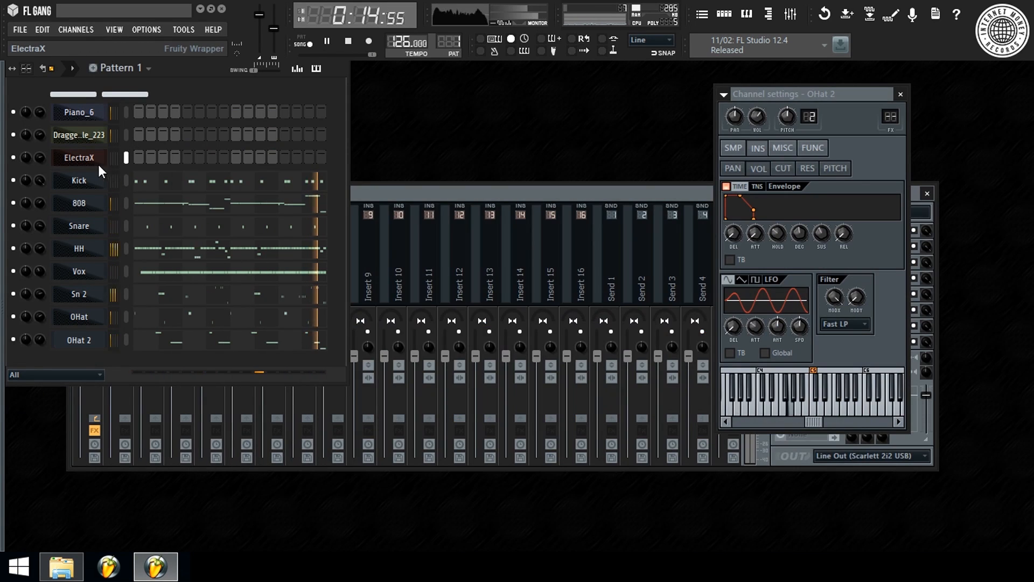
pyautogui.rightClick(101, 165)
pyautogui.click(127, 158)
pyautogui.scroll(-3, 134, 102)
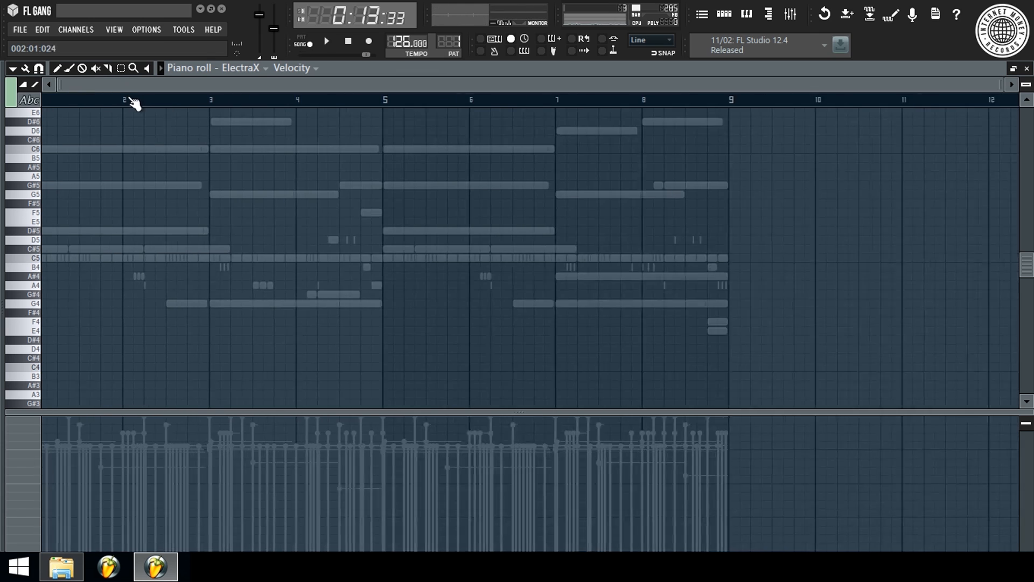
pyautogui.scroll(-1, 134, 102)
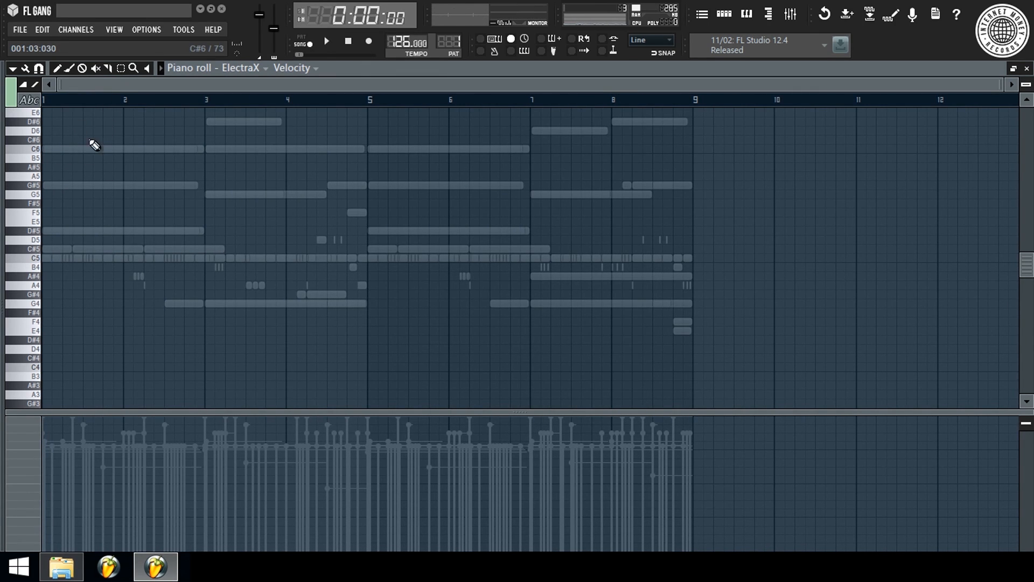
pyautogui.press('space')
pyautogui.moveTo(47, 149); pyautogui.dragTo(138, 164)
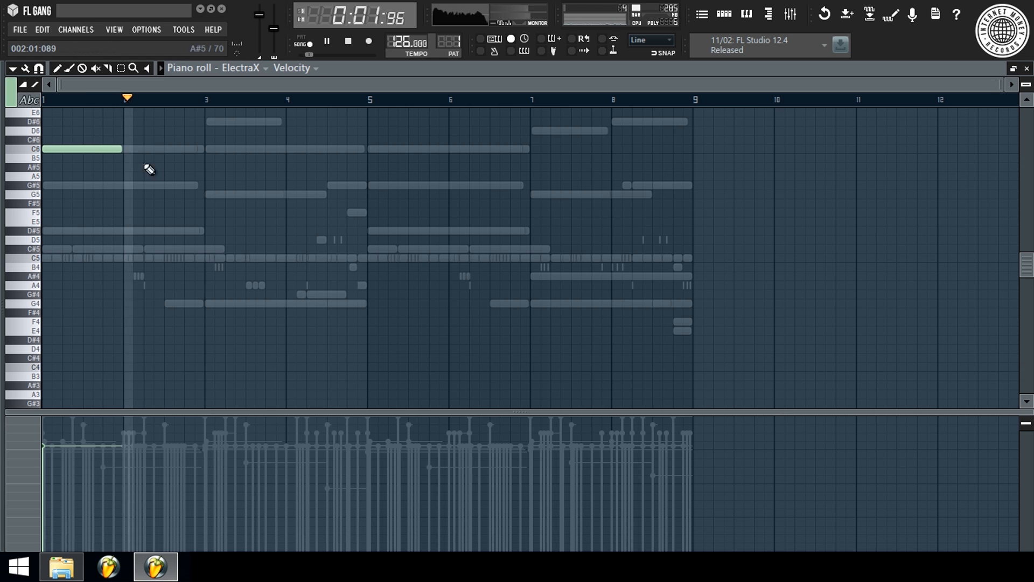
pyautogui.press('space')
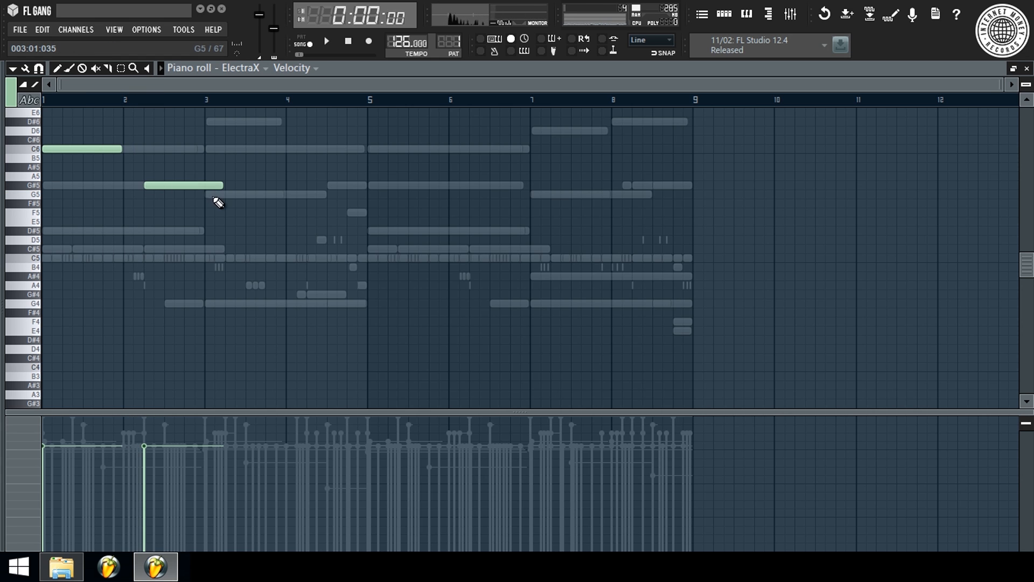
pyautogui.click(213, 195)
pyautogui.press('space')
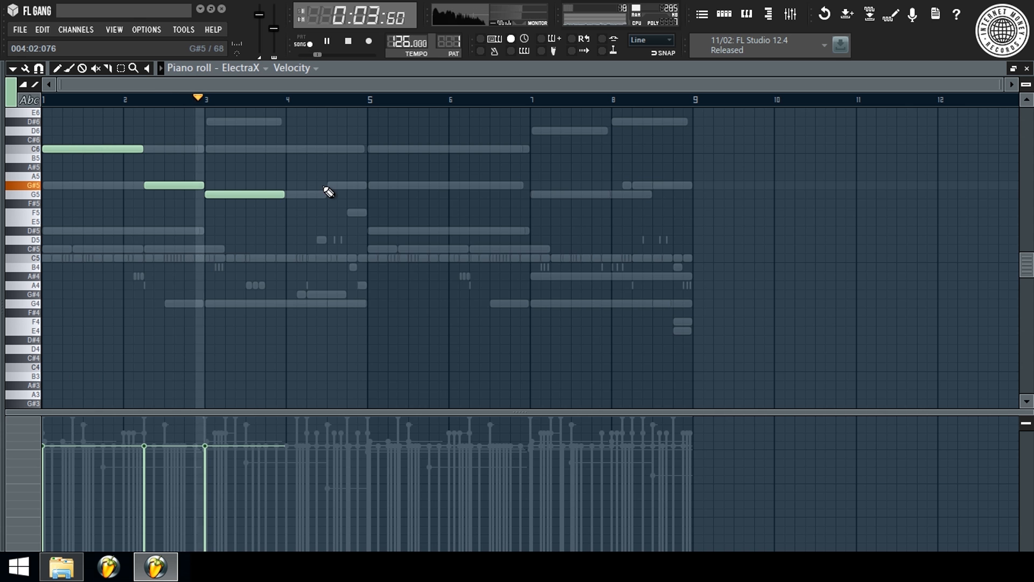
# Extend the G5 note into the last beat of bar 4 and finish the bar with a short G#5 note.
pyautogui.scroll(8, 318, 110)
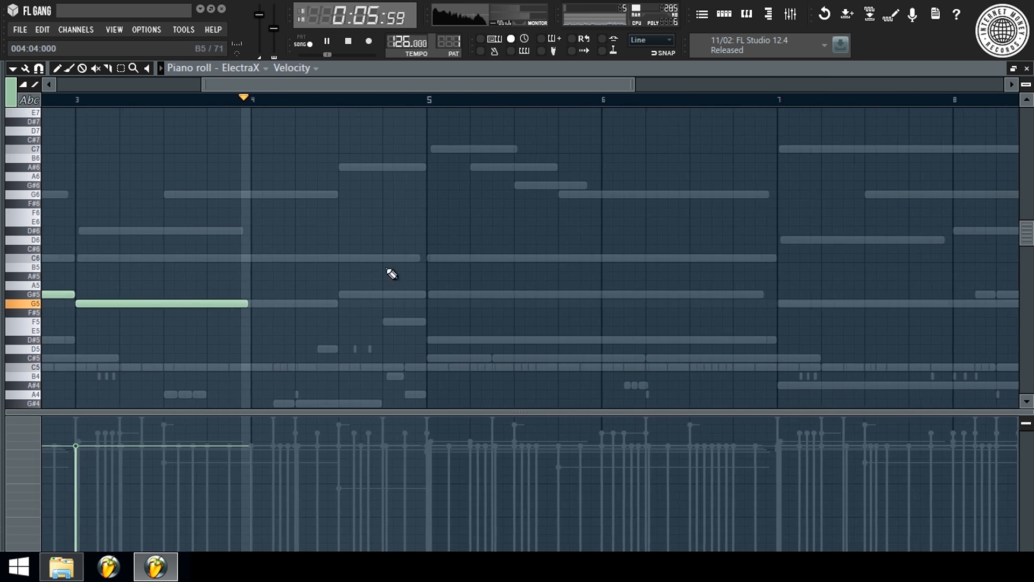
pyautogui.click(415, 294)
pyautogui.press('space')
pyautogui.hotkey('ctrl', 'z')
pyautogui.press('space')
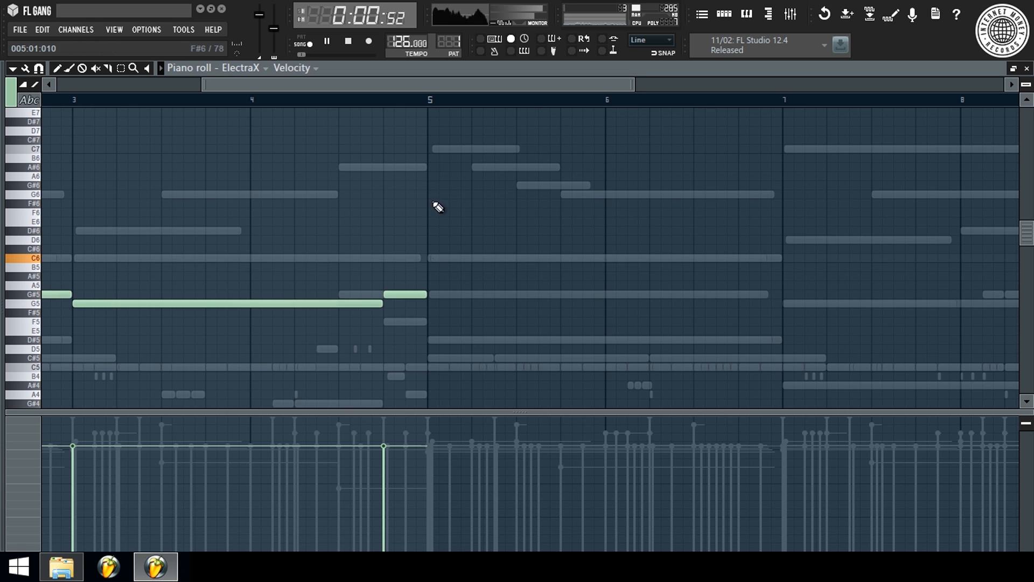
# Duplicate the four-bar ElectraX melody into bars 5 to 8 and return to the channel rack.
pyautogui.scroll(-3, 428, 106)
pyautogui.hotkey('ctrl', 'b')
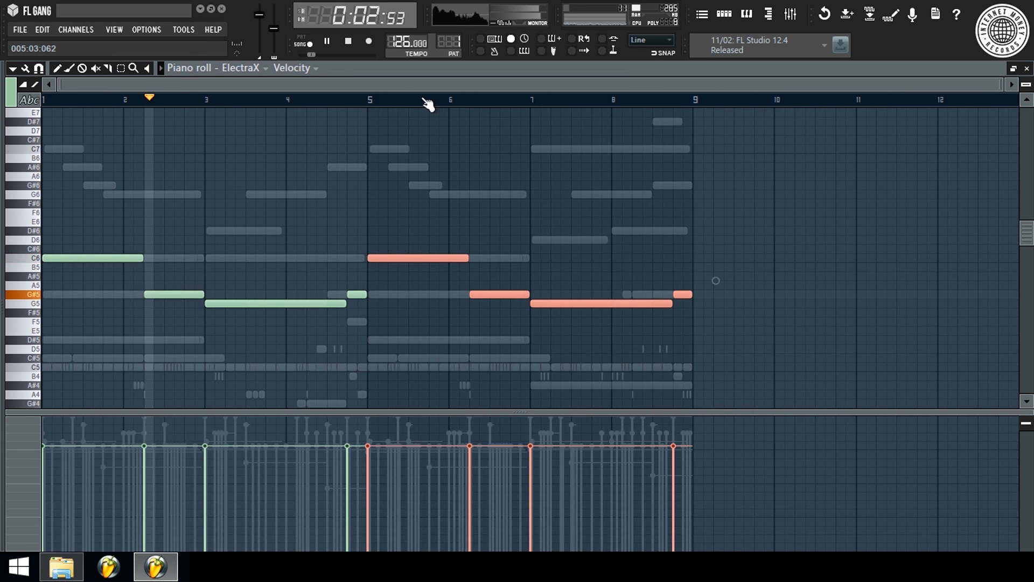
pyautogui.hotkey('ctrl', 'd')
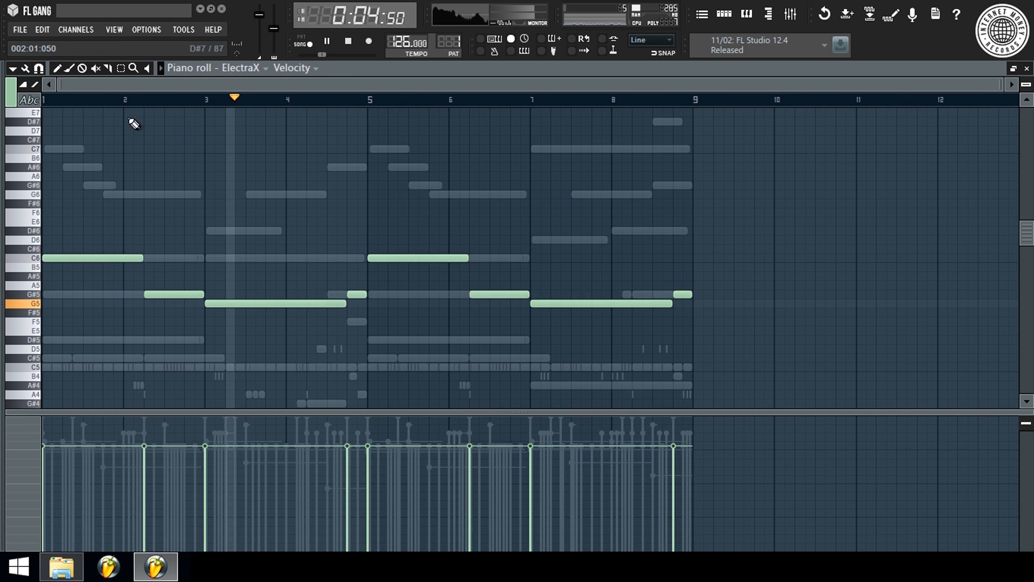
pyautogui.press('F7')
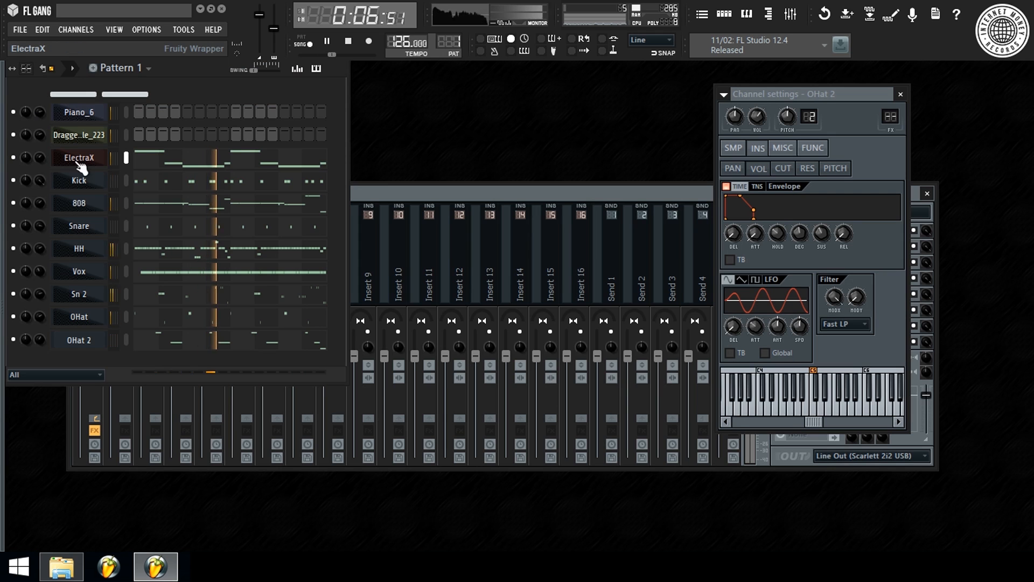
# Reopen the ElectraX piano roll and raise the long G5 note at bar 7 to D#6.
pyautogui.rightClick(97, 168)
pyautogui.click(153, 157)
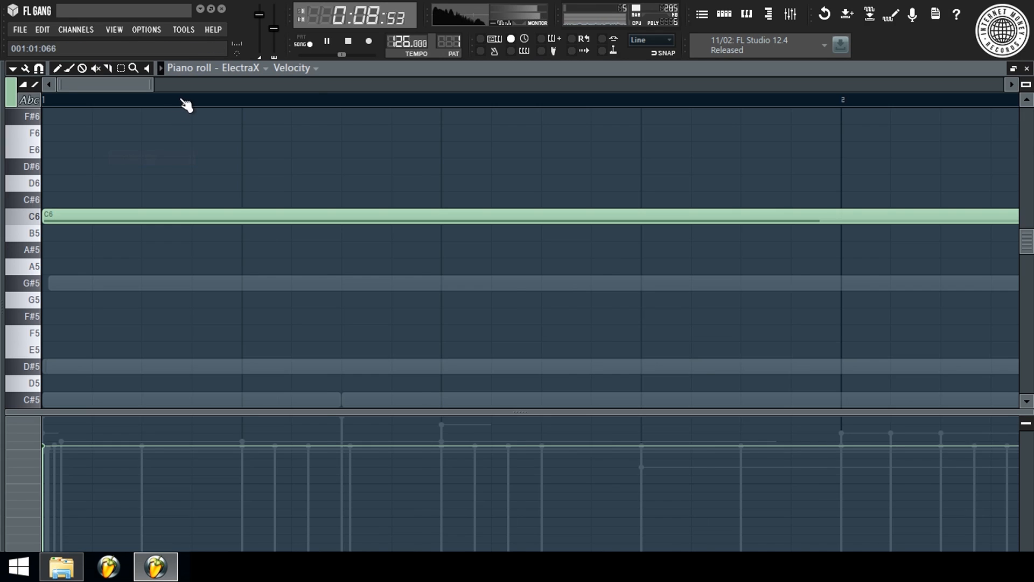
pyautogui.moveTo(568, 294); pyautogui.dragTo(582, 326)
pyautogui.hotkey('ctrl', 'Up')
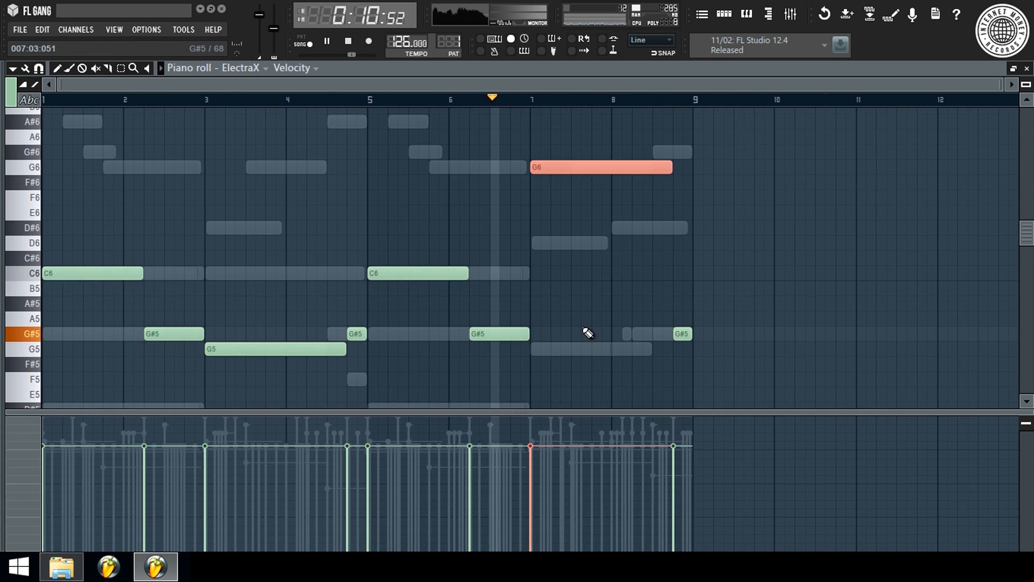
pyautogui.hotkey('shift', 'Down')
pyautogui.hotkey('shift', 'Down')
pyautogui.hotkey('shift', 'Down')
pyautogui.hotkey('shift', 'Down')
pyautogui.hotkey('ctrl', 'd')
pyautogui.press('space')
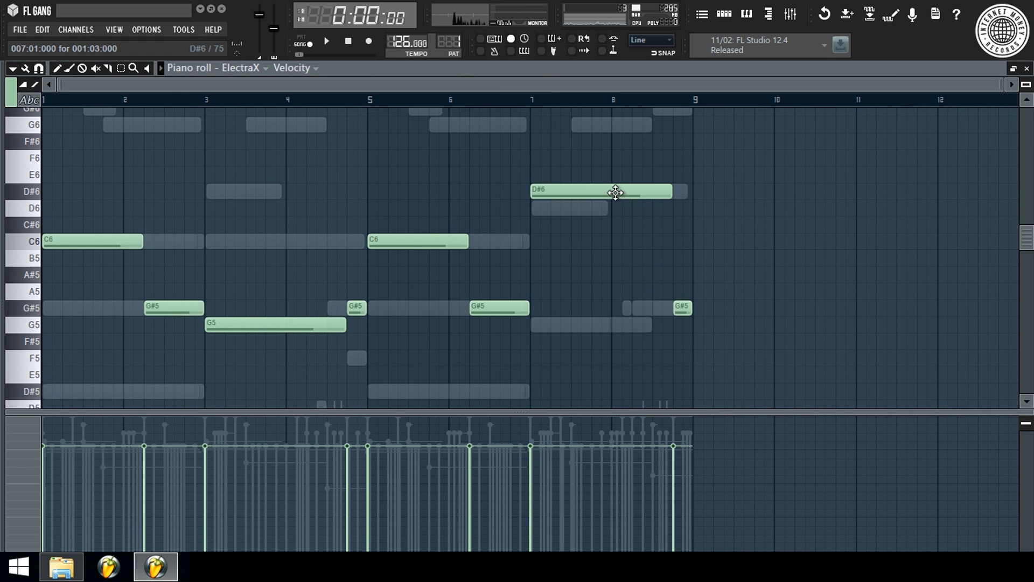
# Reopen the ElectraX plugin with its channel settings and raise the channel's pitch.
pyautogui.press('F7')
pyautogui.click(88, 163)
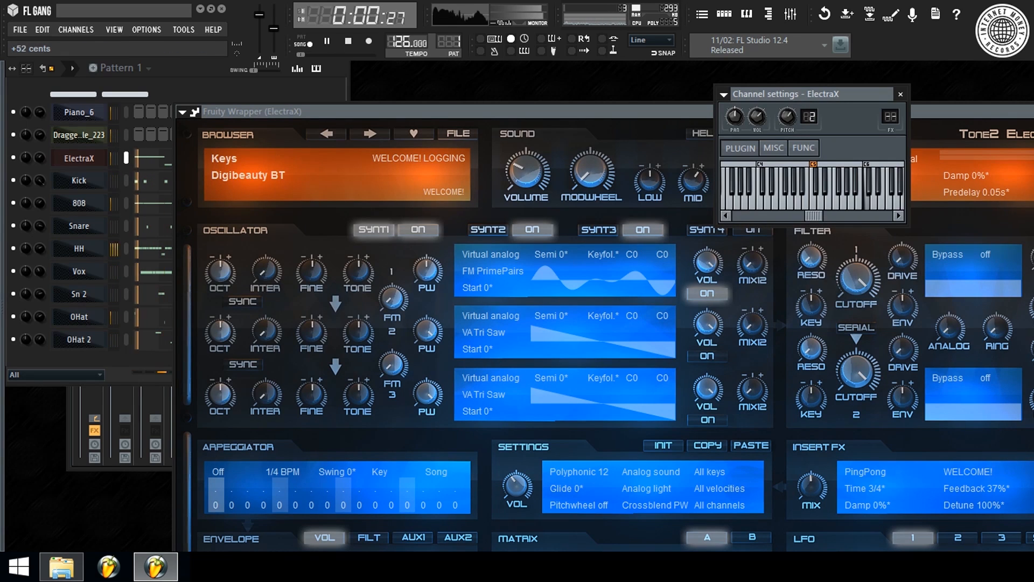
pyautogui.rightClick(660, 115)
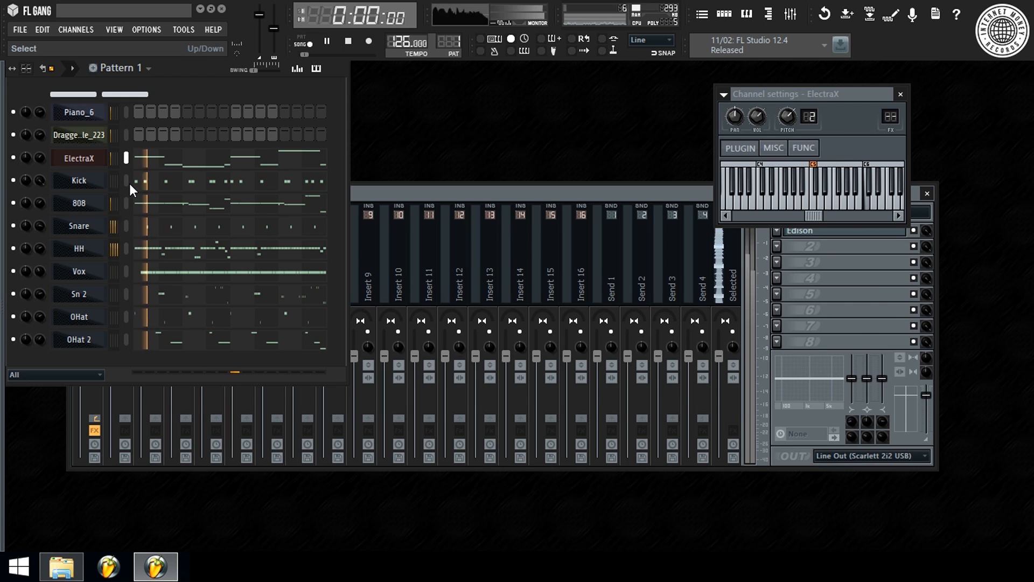
pyautogui.press('space')
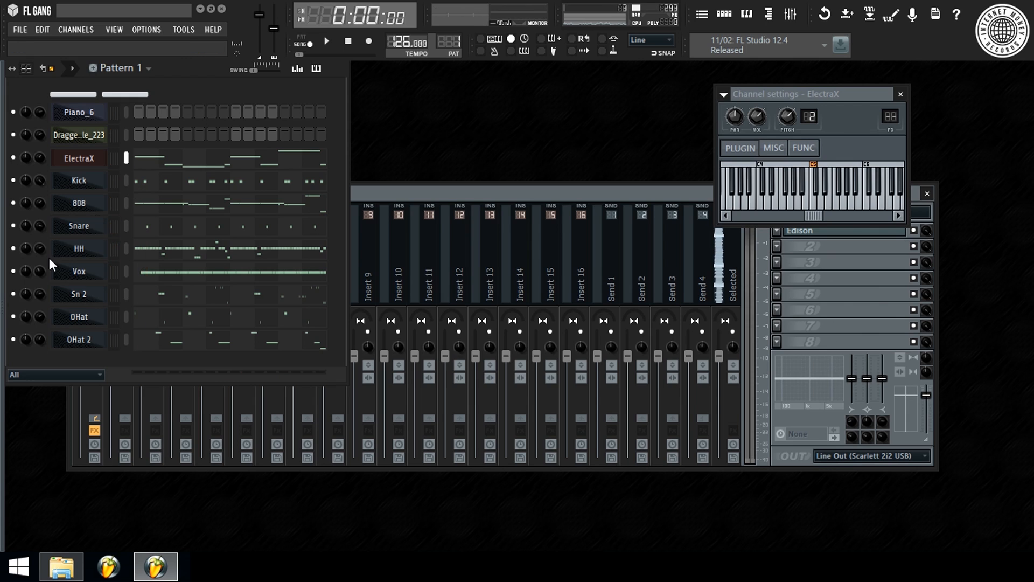
# Clone the HH channel and copy its hi-hat notes into HH #2.
pyautogui.click(85, 257)
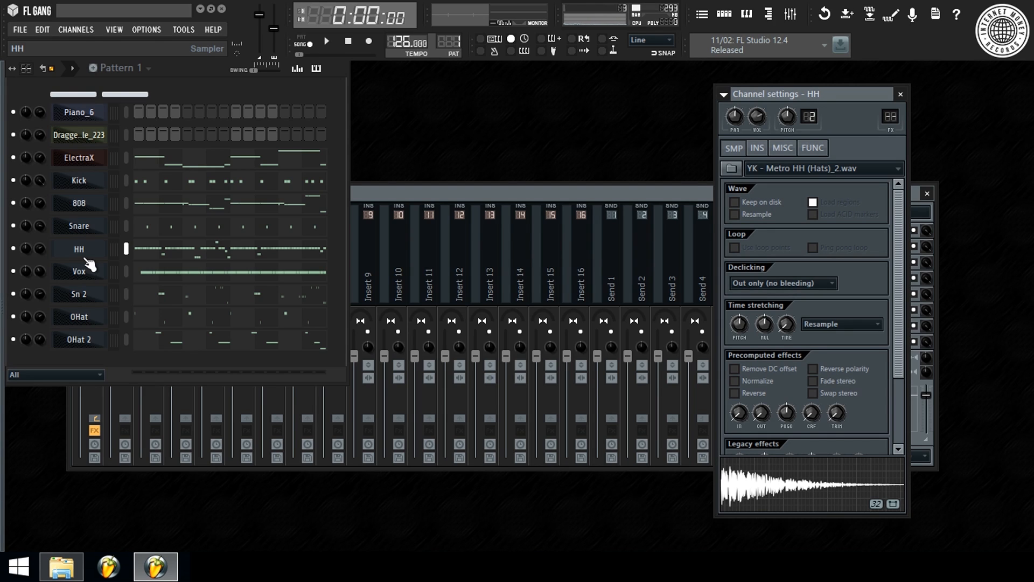
pyautogui.press('space')
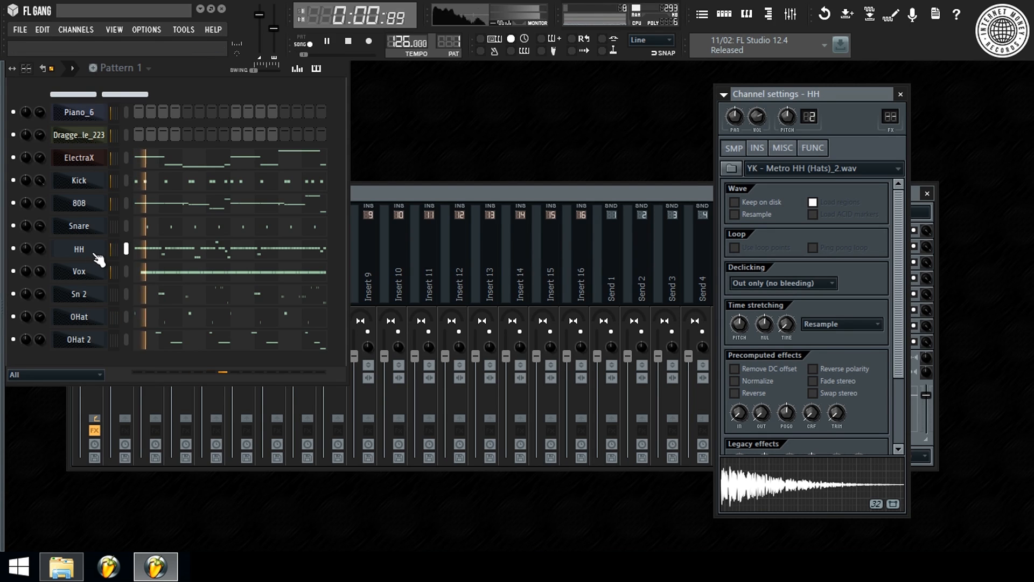
pyautogui.rightClick(93, 257)
pyautogui.hotkey('alt', 'c')
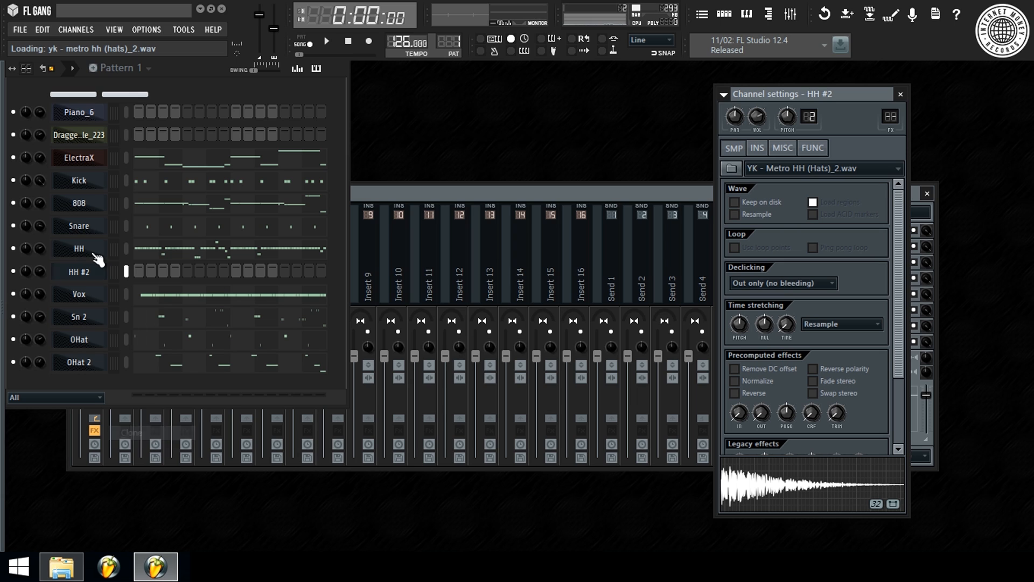
pyautogui.rightClick(92, 253)
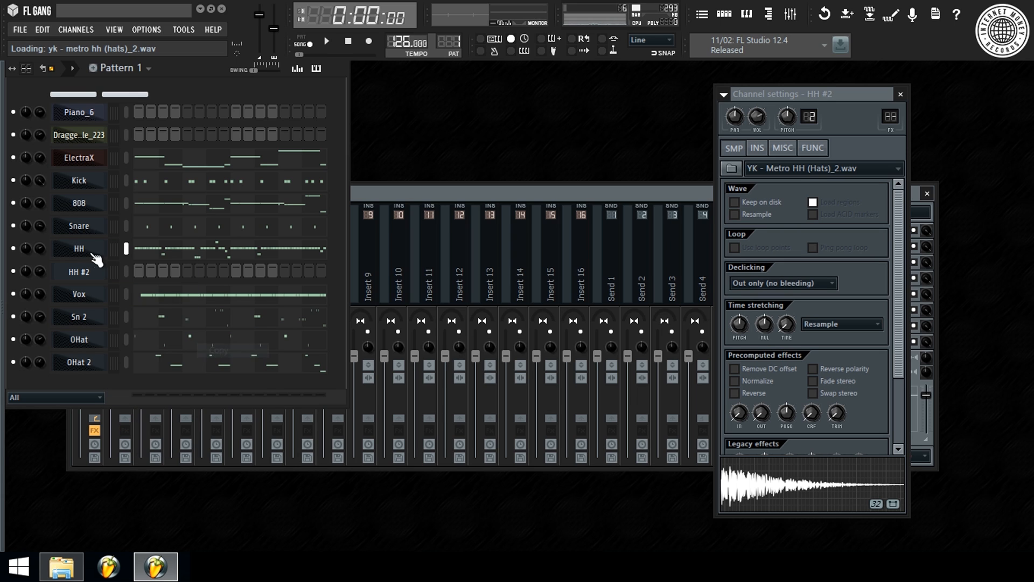
pyautogui.rightClick(86, 267)
pyautogui.press('e')
pyautogui.press('p')
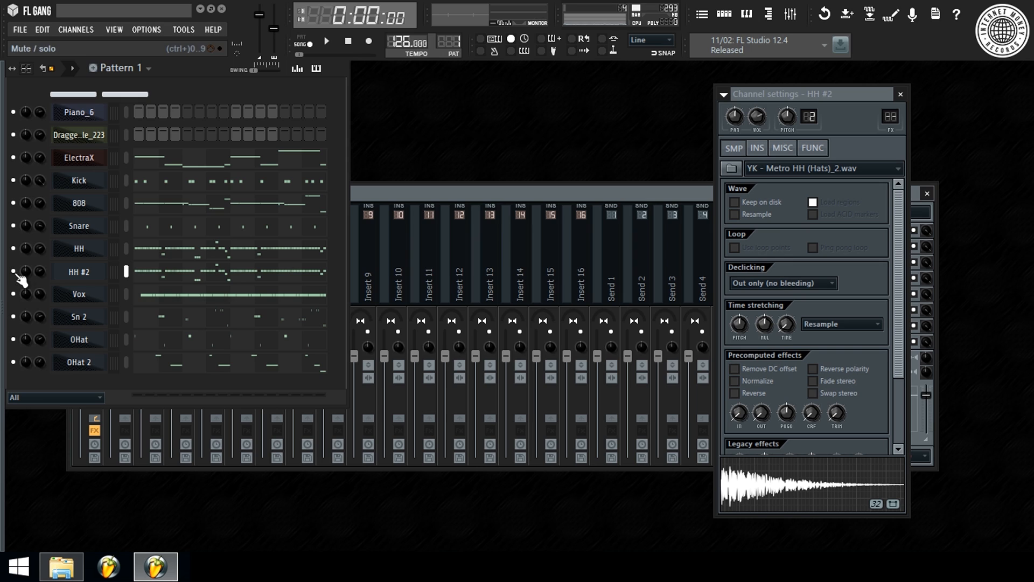
# Select all the drum and vox channels from Kick down to OHat 2 in the channel rack.
pyautogui.moveTo(127, 180); pyautogui.dragTo(132, 364)
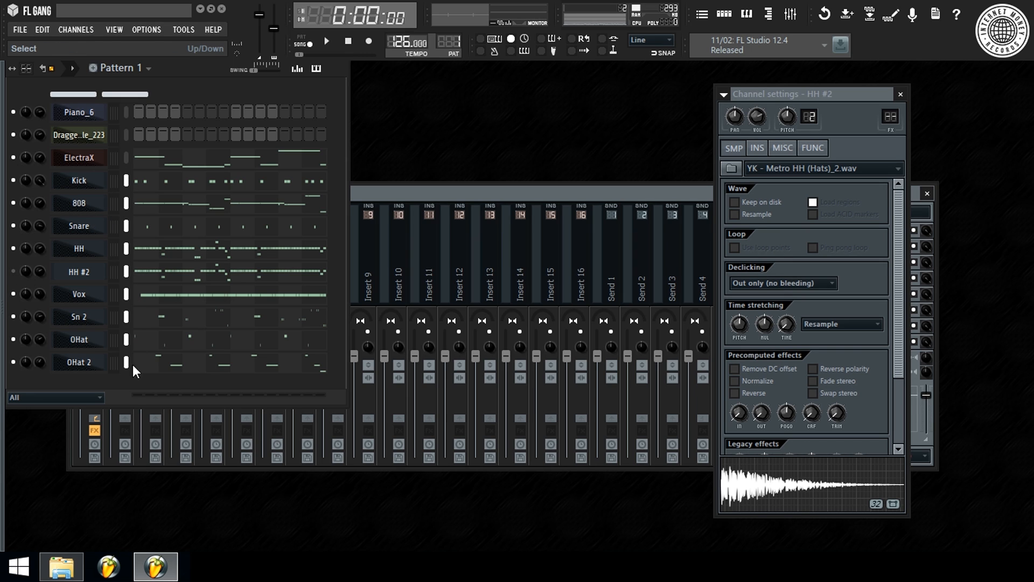
pyautogui.doubleClick(125, 182)
pyautogui.click(125, 221)
pyautogui.doubleClick(126, 221)
pyautogui.moveTo(128, 221); pyautogui.dragTo(124, 329)
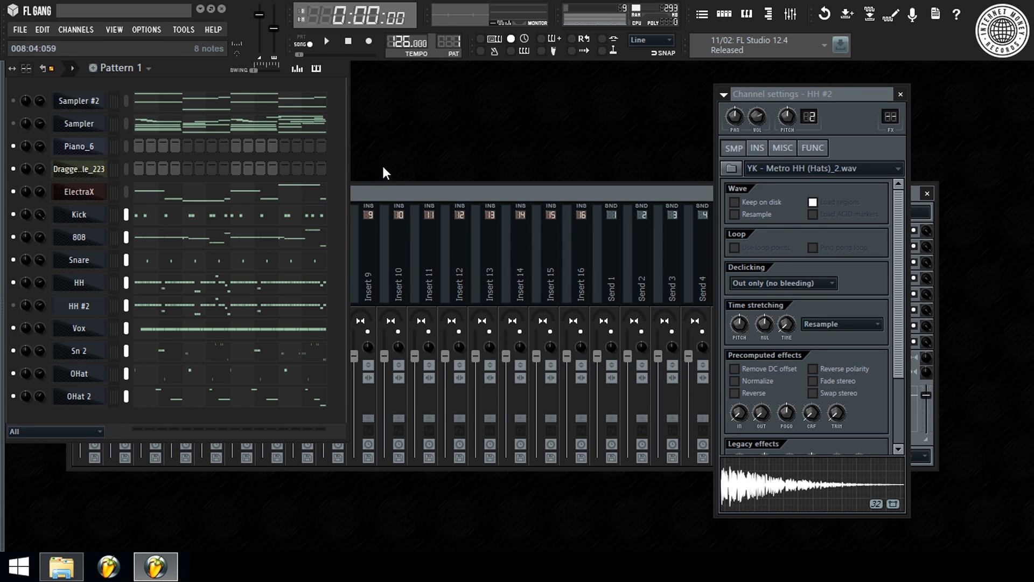
# Link the selected channels to consecutive mixer tracks starting from Insert 10.
pyautogui.click(406, 189)
pyautogui.rightClick(404, 279)
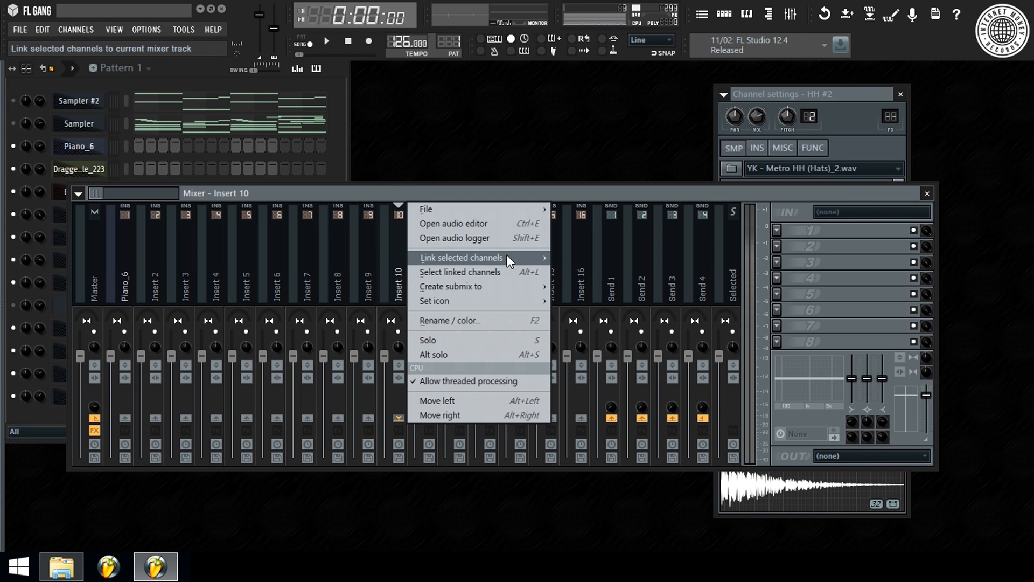
pyautogui.moveTo(507, 257)
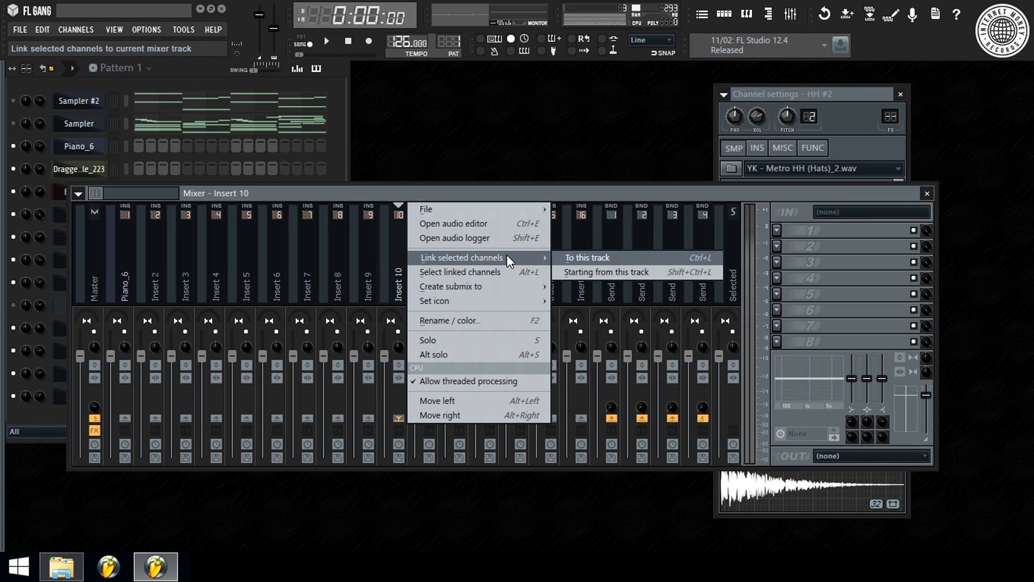
pyautogui.click(626, 274)
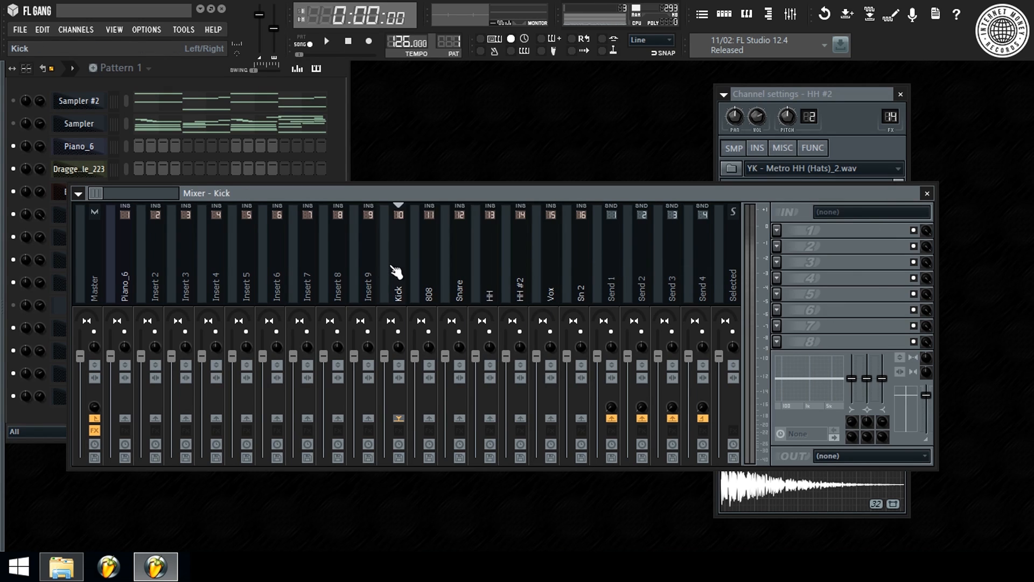
pyautogui.click(643, 286)
# Play the beat and check the levels of the newly linked mixer tracks from Kick to OHat 2.
pyautogui.click(407, 272)
pyautogui.press('space')
pyautogui.press('Right')
pyautogui.press('Right')
pyautogui.press('Right')
pyautogui.press('Right')
pyautogui.press('Right')
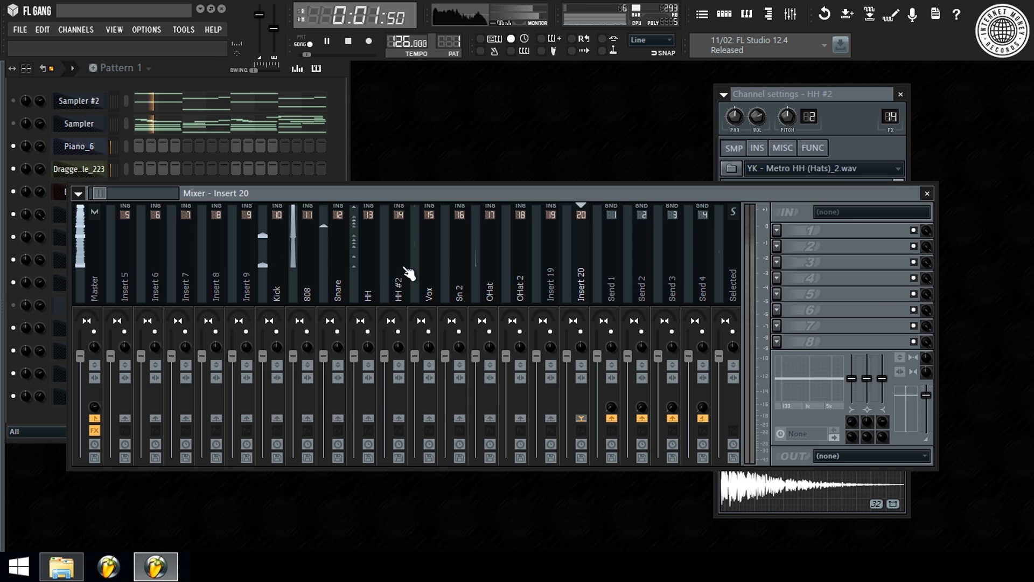
# Select the HH #2 mixer track and load Gross Beat into its first effect slot.
pyautogui.press('F6')
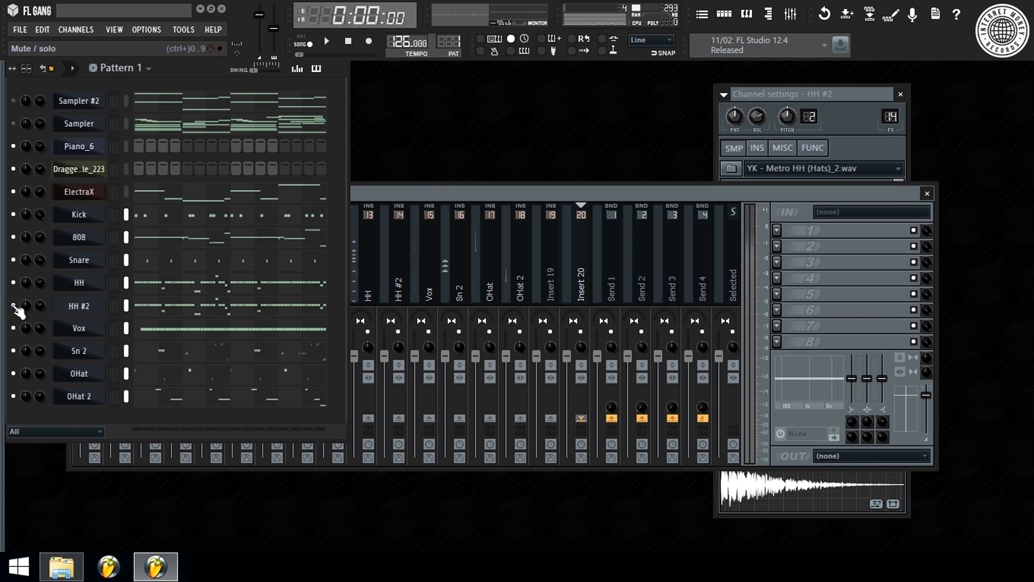
pyautogui.click(407, 193)
pyautogui.click(370, 237)
pyautogui.press('space')
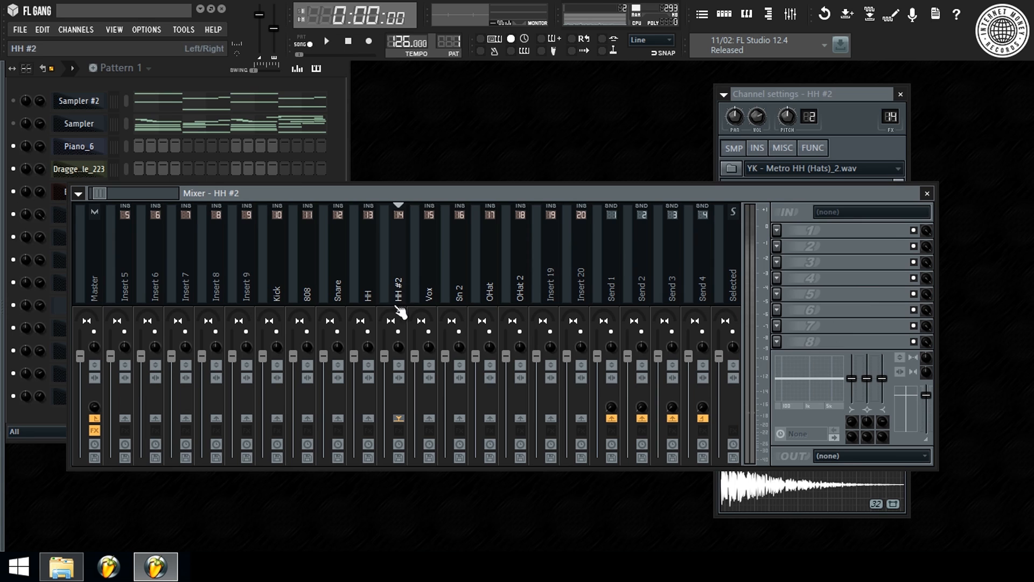
pyautogui.click(777, 230)
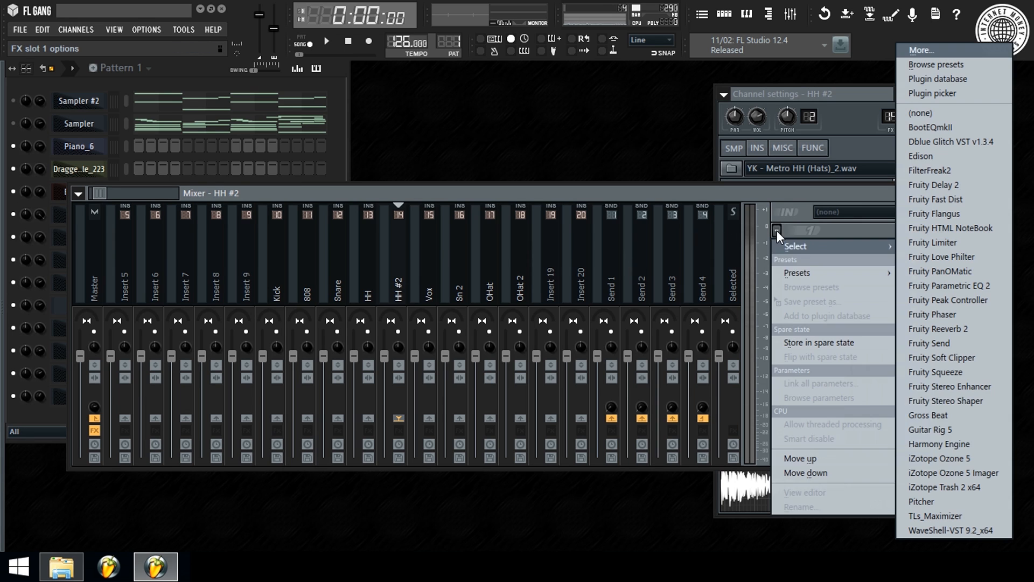
pyautogui.click(974, 421)
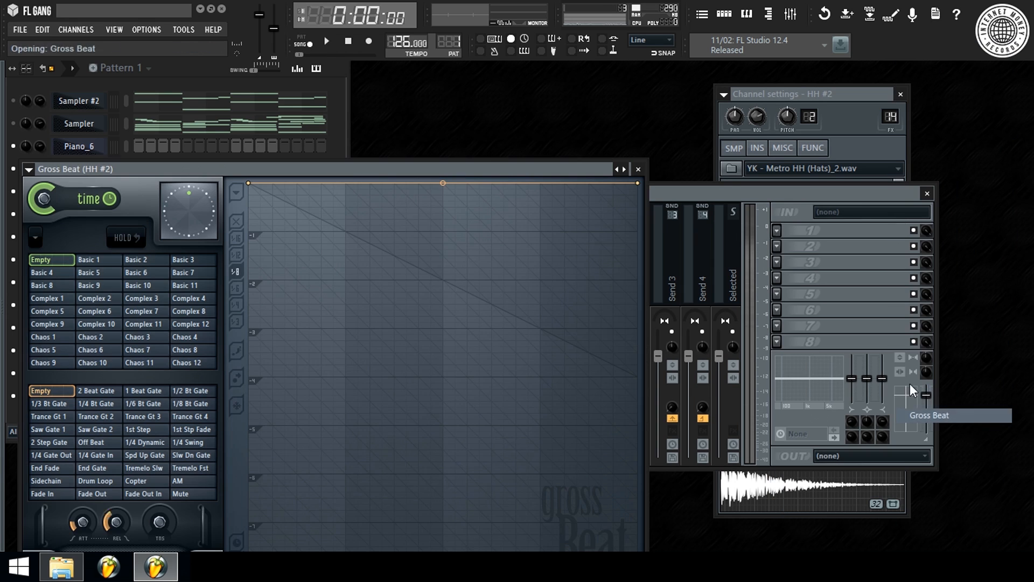
# Load the Momentary preset in the HH #2 track's Gross Beat and choose the 1/2 Speed time effect.
pyautogui.click(626, 169)
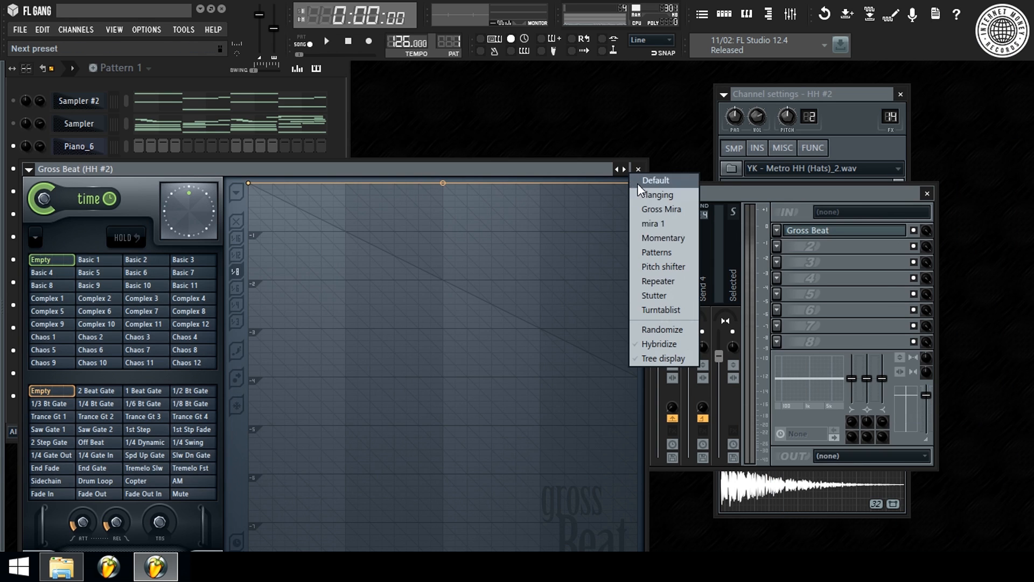
pyautogui.click(665, 238)
pyautogui.click(154, 350)
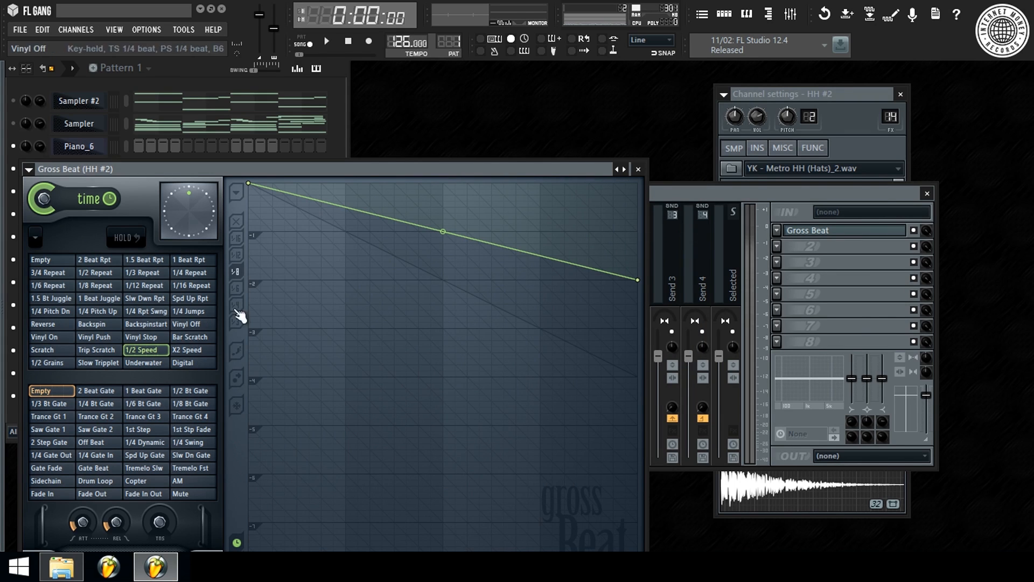
# Play the beat with the mixer shown and listen to the HH and HH #2 tracks together.
pyautogui.press('F6')
pyautogui.press('F9')
pyautogui.press('space')
pyautogui.rightClick(368, 331)
pyautogui.click(398, 331)
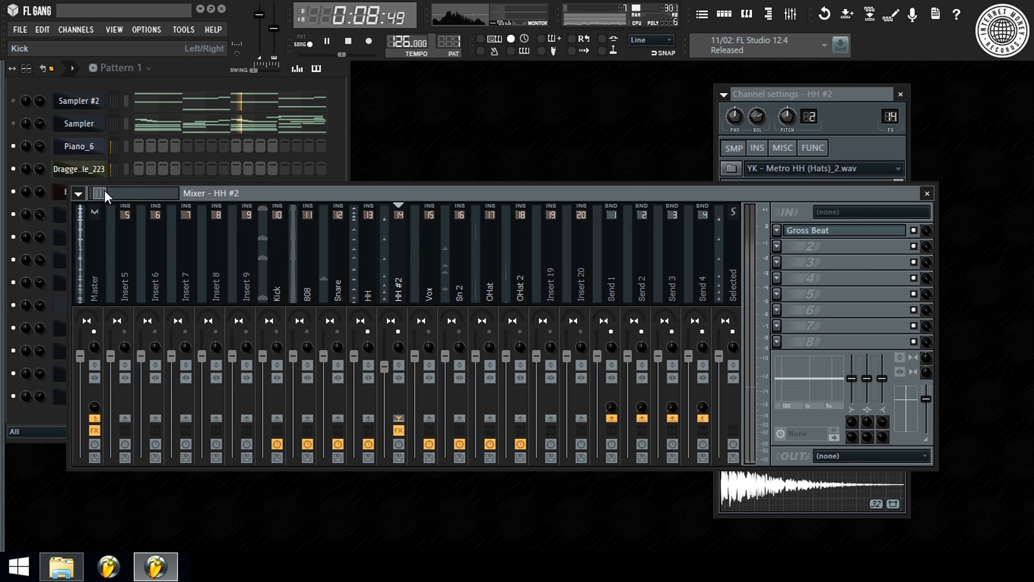
pyautogui.moveTo(99, 192); pyautogui.dragTo(389, 183)
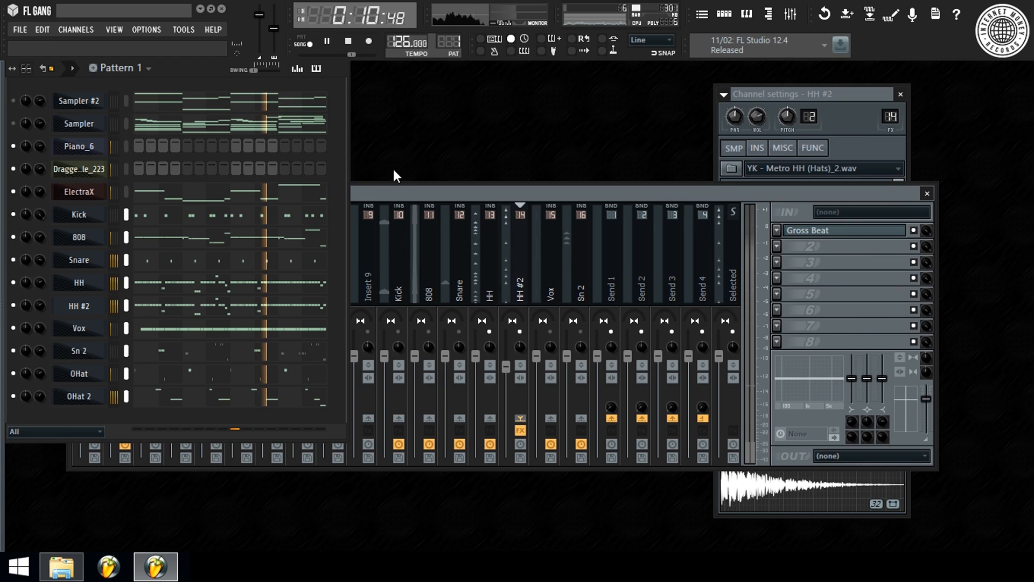
pyautogui.press('space')
# Examine the HH #2 hi-hat pattern in the piano roll during playback.
pyautogui.rightClick(102, 305)
pyautogui.click(129, 305)
pyautogui.press('space')
pyautogui.scroll(-2, 168, 102)
pyautogui.scroll(-2, 172, 101)
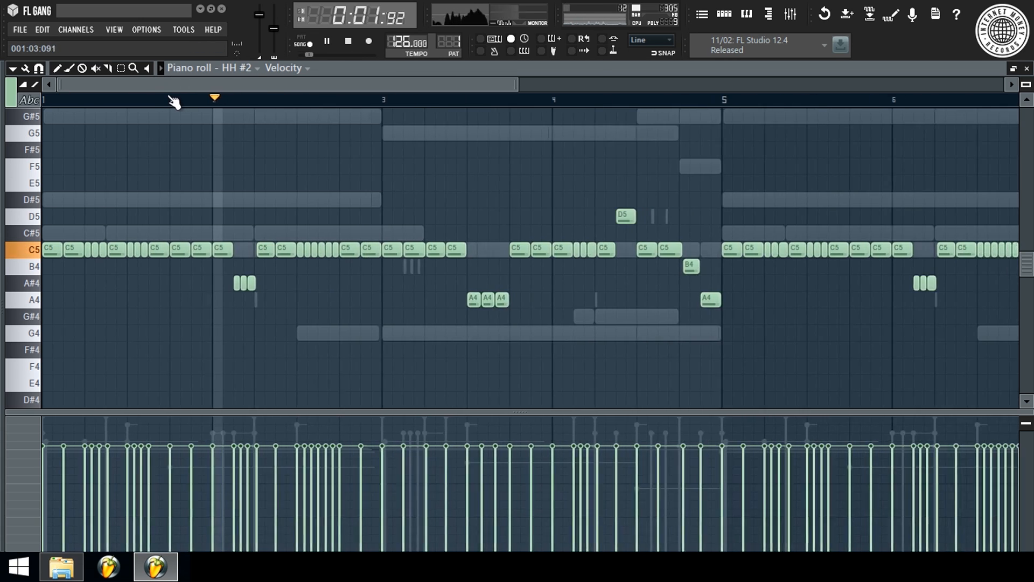
pyautogui.scroll(-2, 171, 102)
pyautogui.scroll(3, 173, 102)
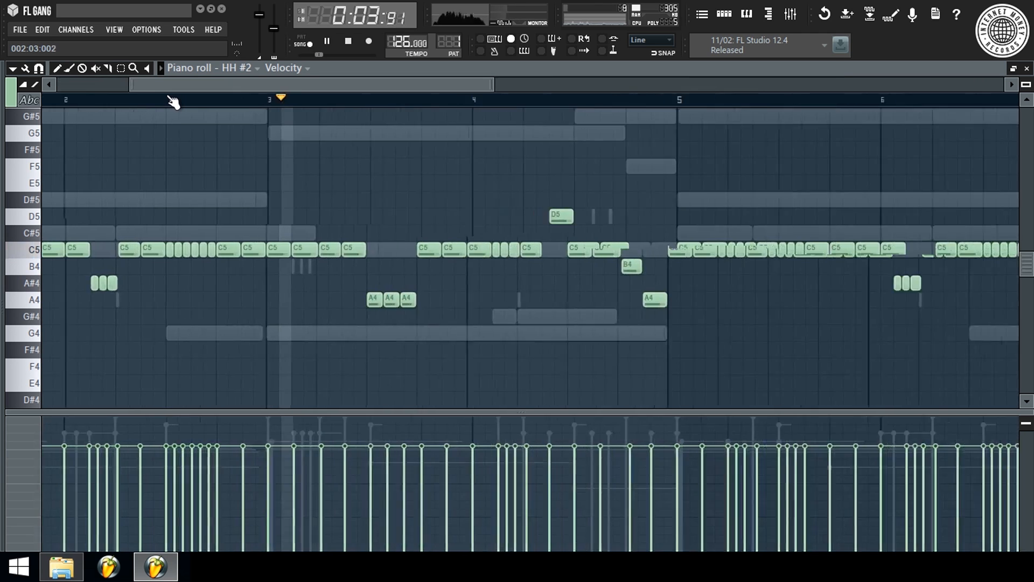
pyautogui.scroll(5, 170, 101)
pyautogui.hotkey('alt', 'q')
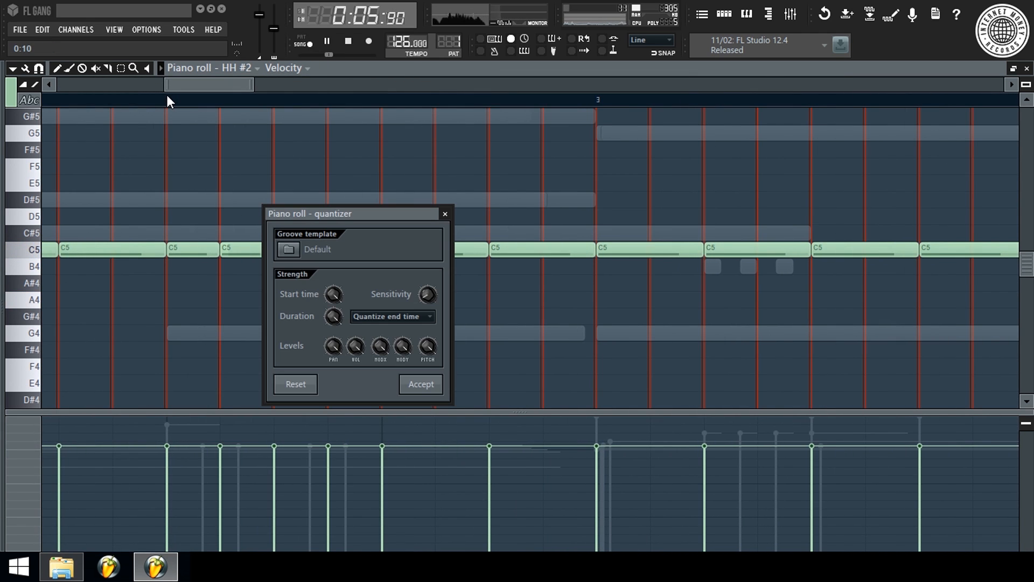
pyautogui.press('Escape')
pyautogui.scroll(-4, 170, 101)
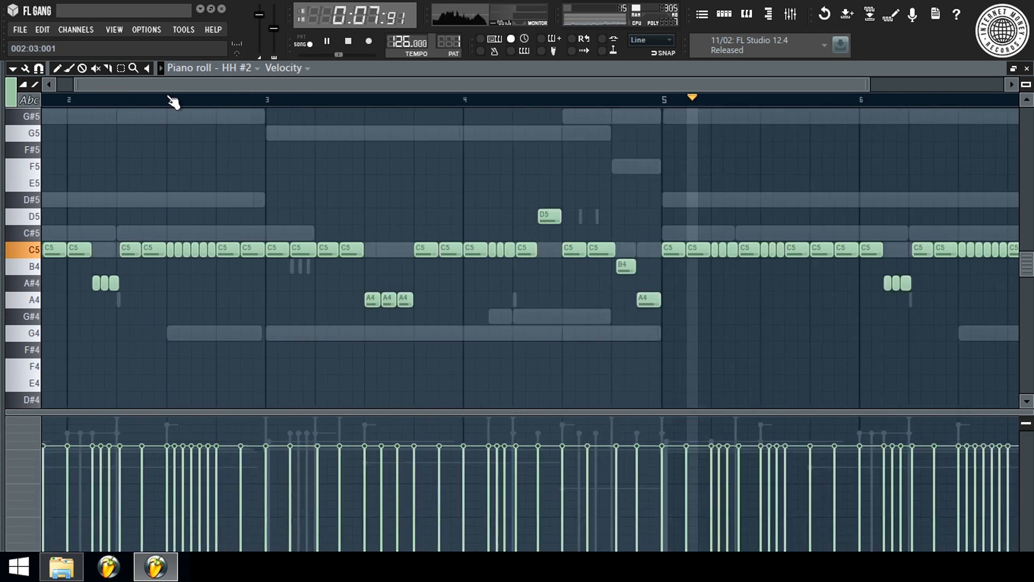
pyautogui.press('Escape')
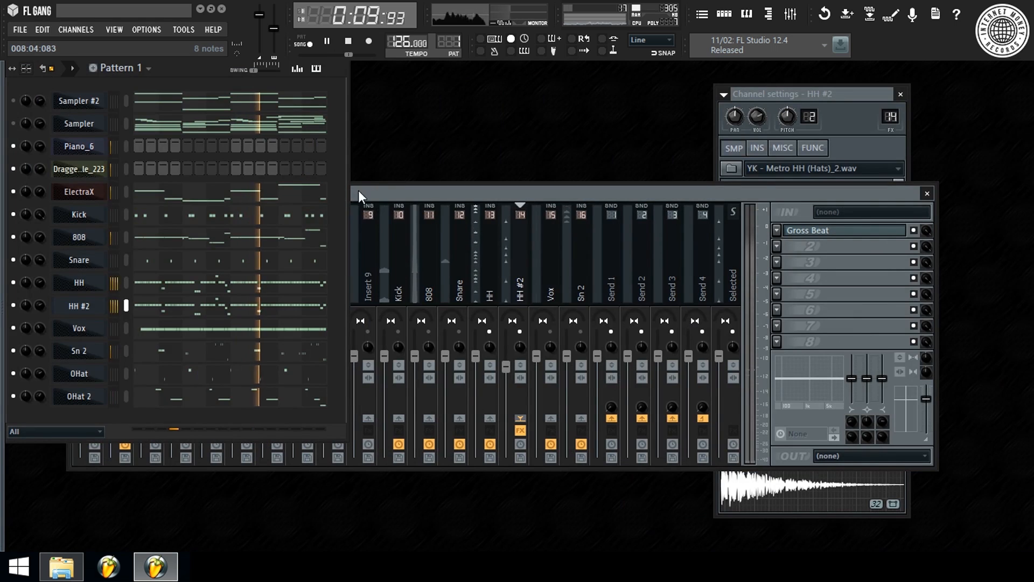
# Select the Piano_6, Dragged sample_223 and ElectraX channels in the channel rack.
pyautogui.click(389, 190)
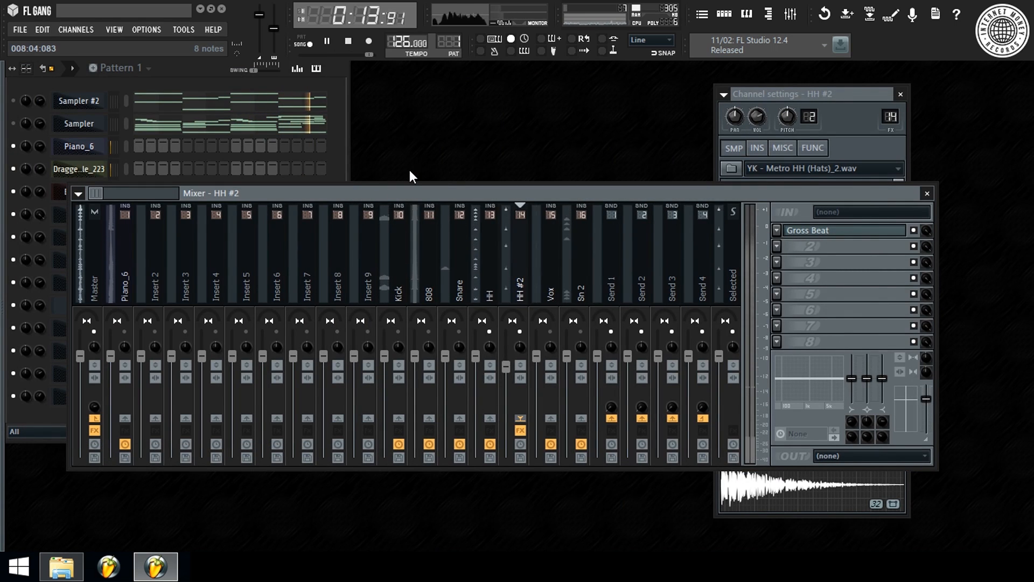
pyautogui.press('space')
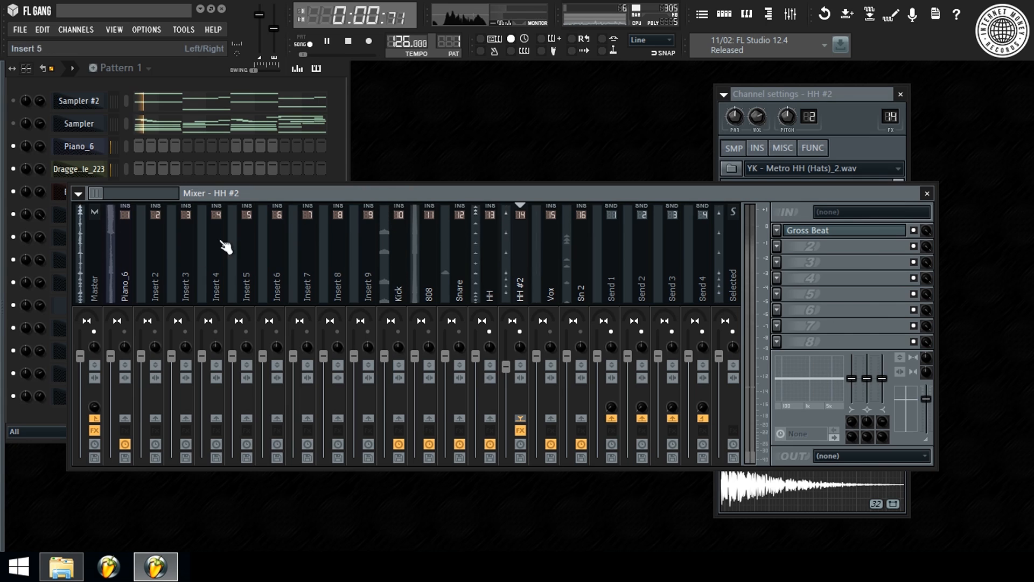
pyautogui.click(245, 176)
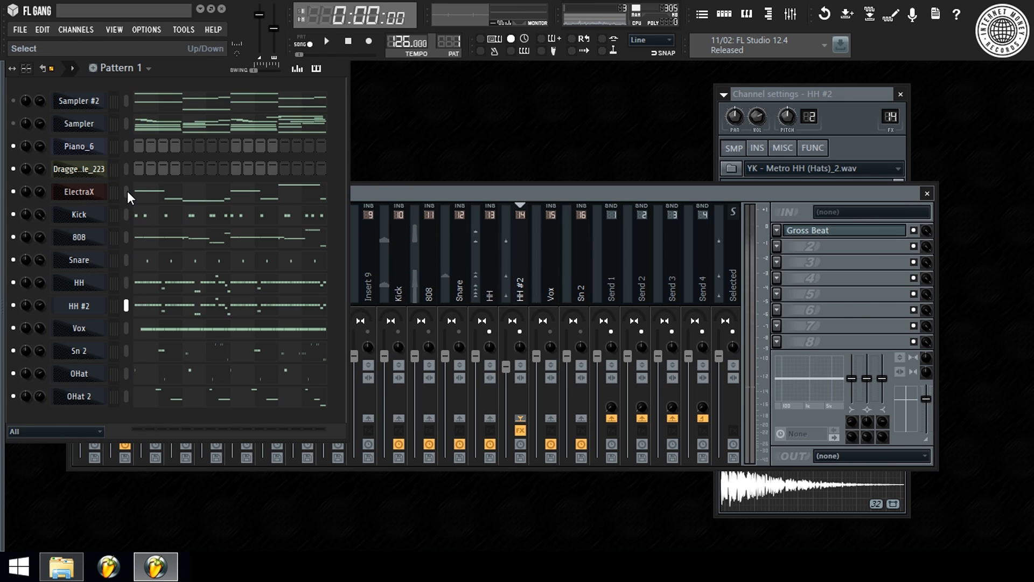
pyautogui.moveTo(127, 190); pyautogui.dragTo(131, 149)
pyautogui.click(443, 191)
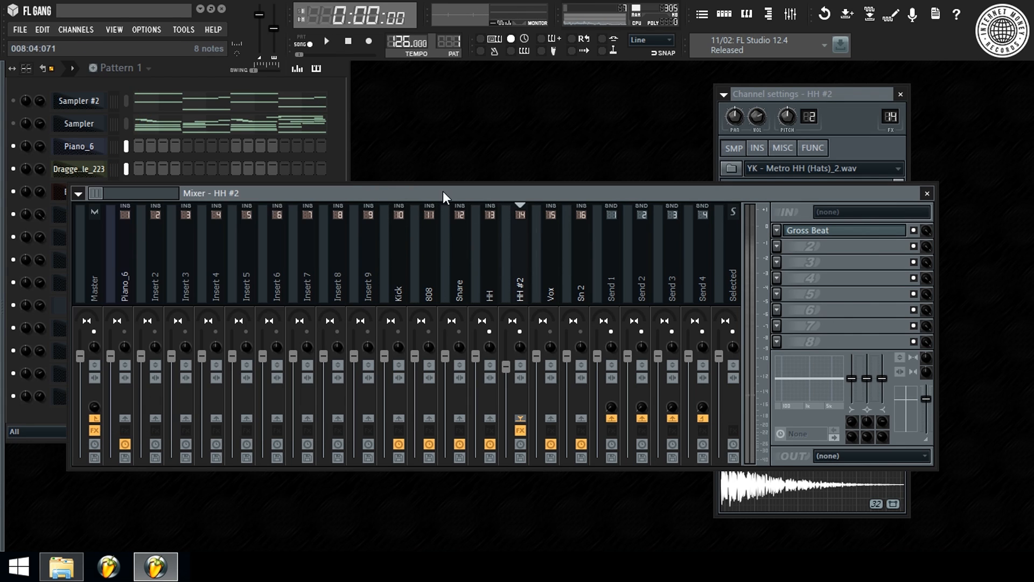
pyautogui.click(138, 166)
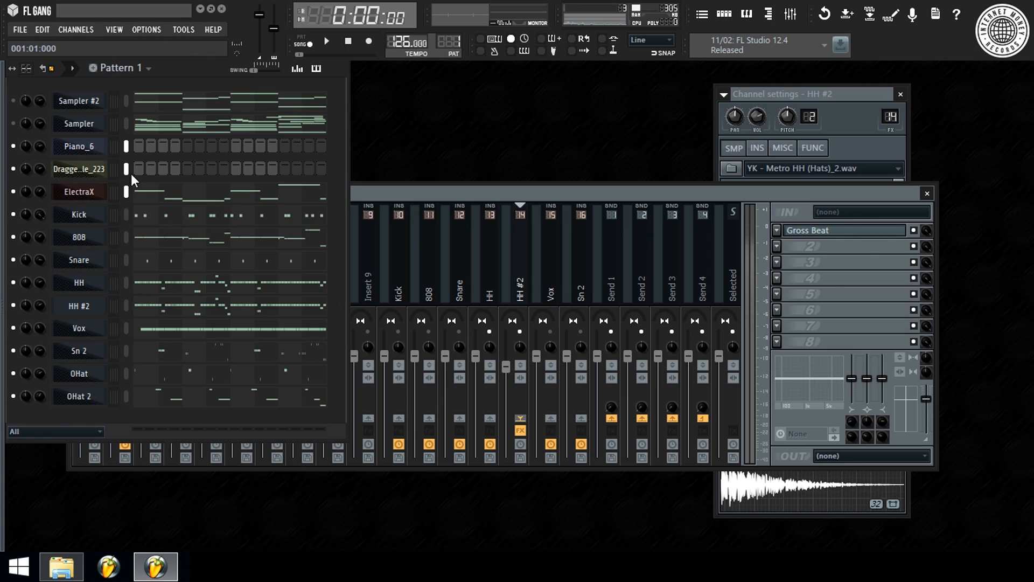
pyautogui.click(443, 194)
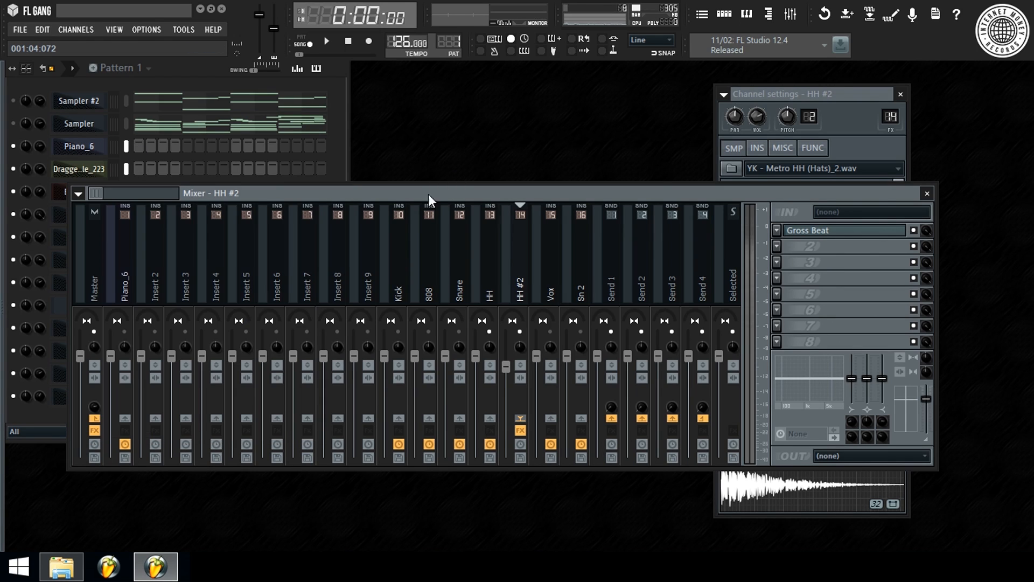
# Link the three selected channels to consecutive mixer tracks starting from Insert 1.
pyautogui.rightClick(125, 269)
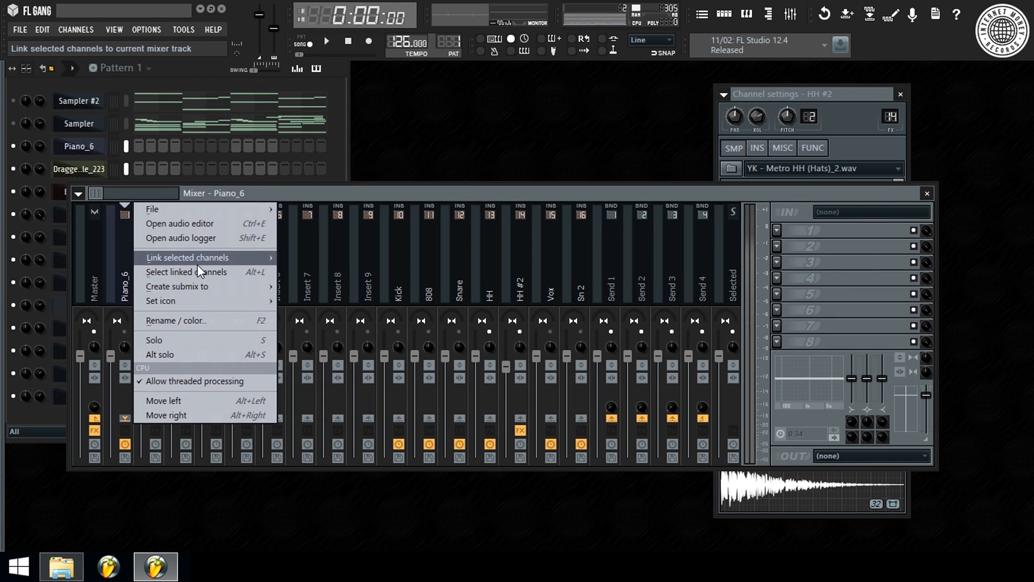
pyautogui.moveTo(263, 257)
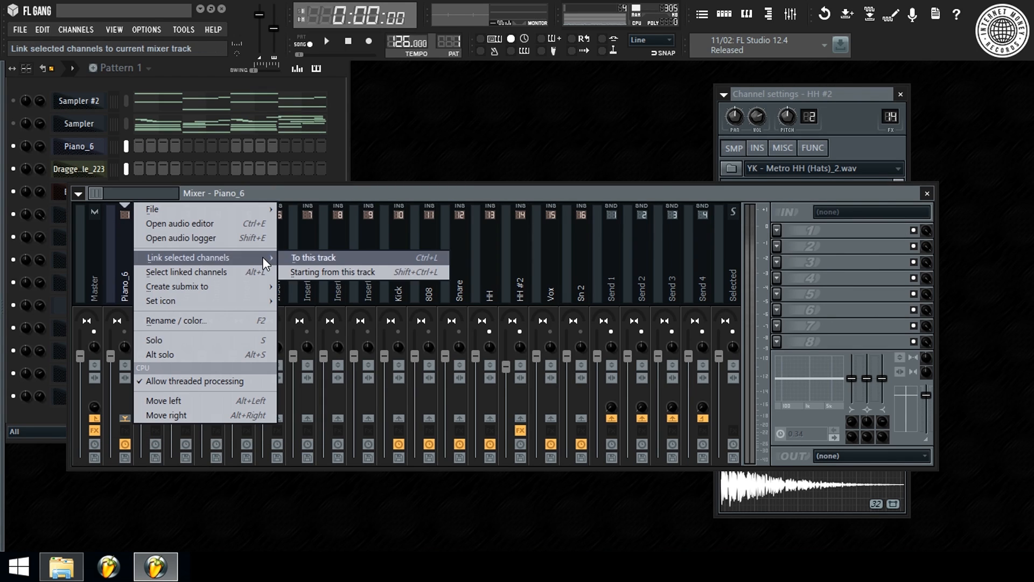
pyautogui.click(348, 272)
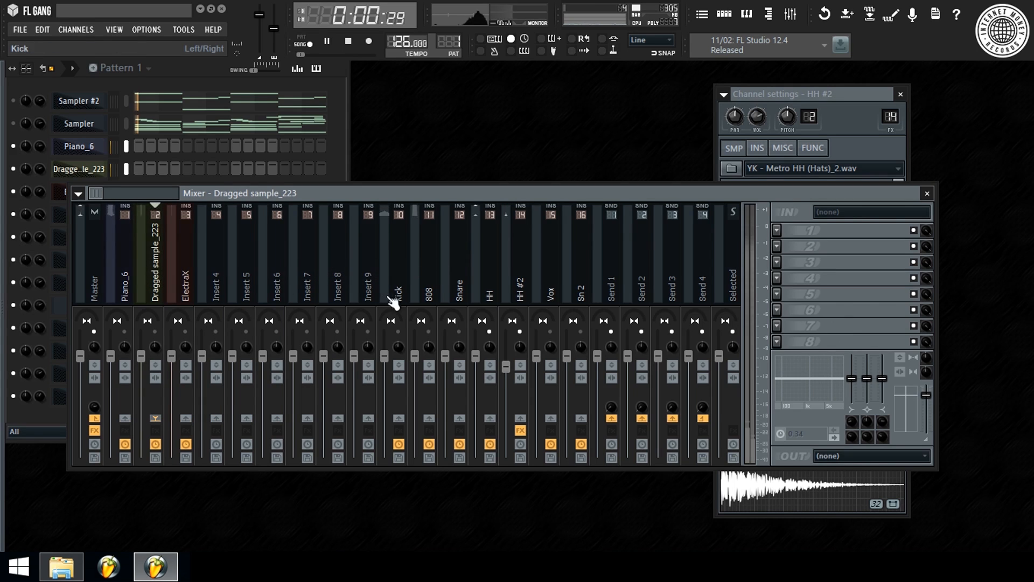
# Lower the Kick and 808 mixer track volumes by ear, replaying the beat to check the balance.
pyautogui.click(501, 286)
pyautogui.click(389, 282)
pyautogui.moveTo(392, 357); pyautogui.dragTo(393, 402)
pyautogui.press('space')
pyautogui.press('space')
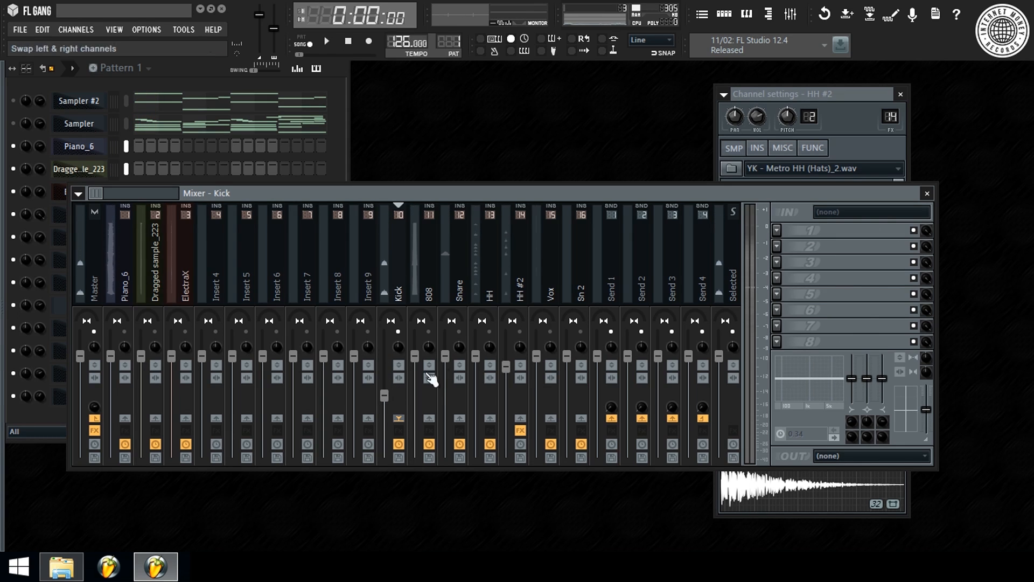
pyautogui.moveTo(414, 356); pyautogui.dragTo(415, 405)
pyautogui.press('space')
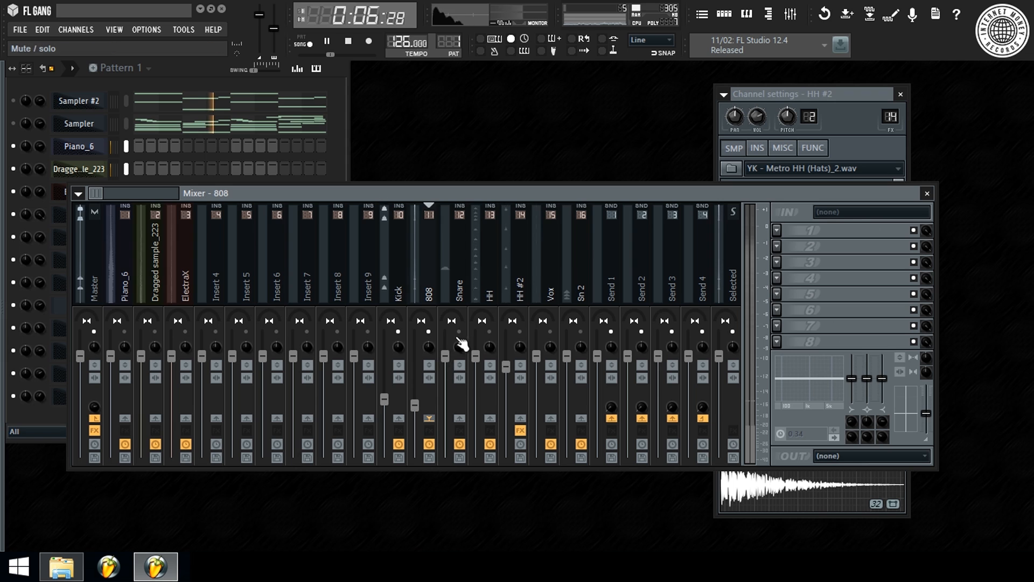
# Lower the Snare and HH mixer track volumes and slightly boost the Snare track's high EQ band.
pyautogui.moveTo(451, 360); pyautogui.dragTo(445, 403)
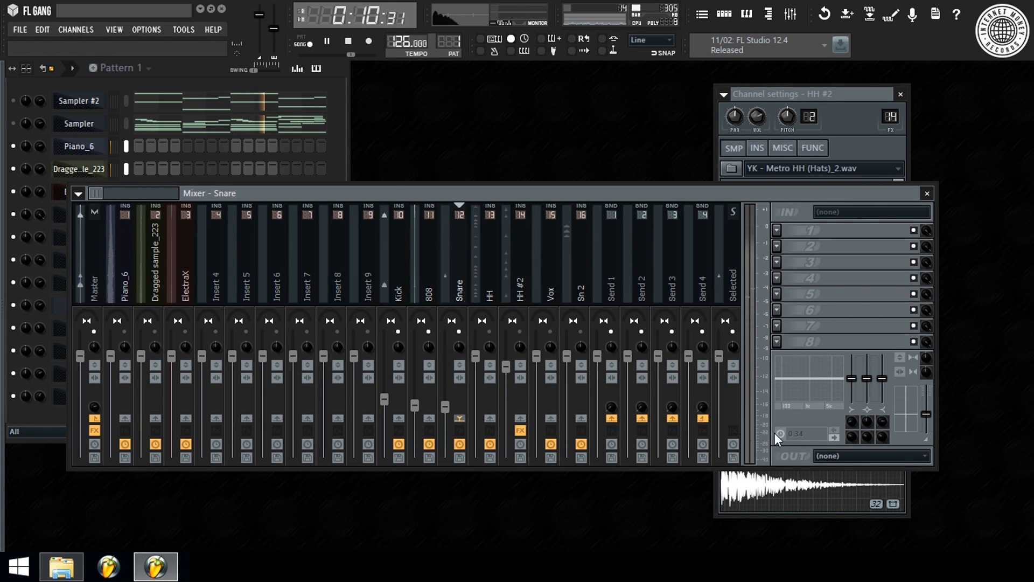
pyautogui.moveTo(882, 378); pyautogui.dragTo(882, 374)
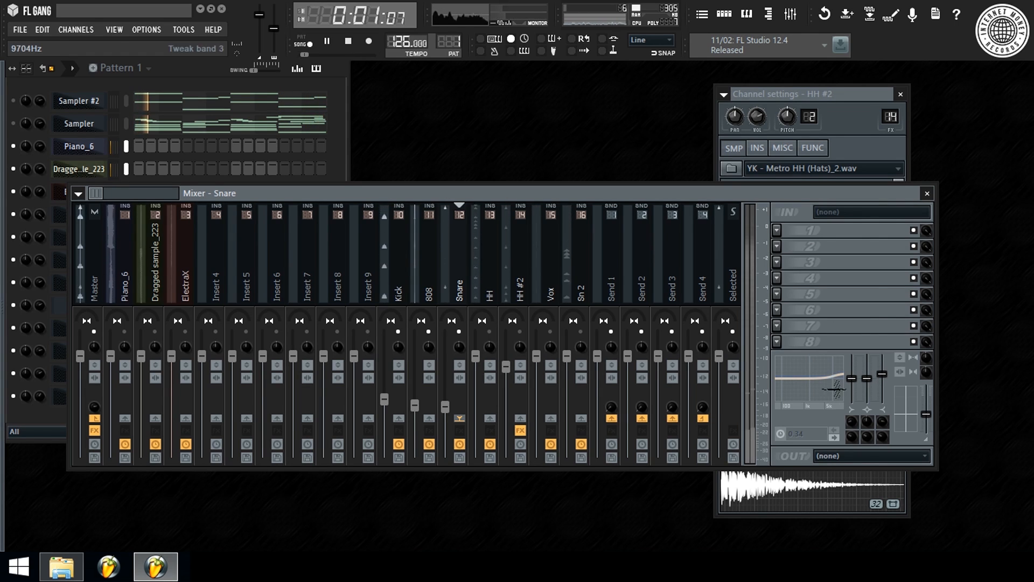
pyautogui.moveTo(475, 356); pyautogui.dragTo(475, 391)
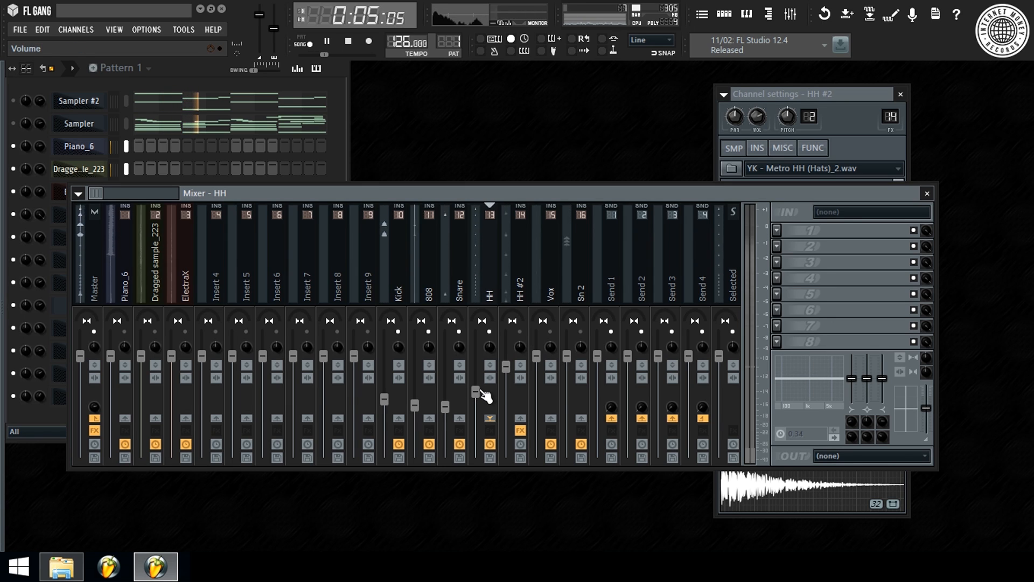
pyautogui.press('space')
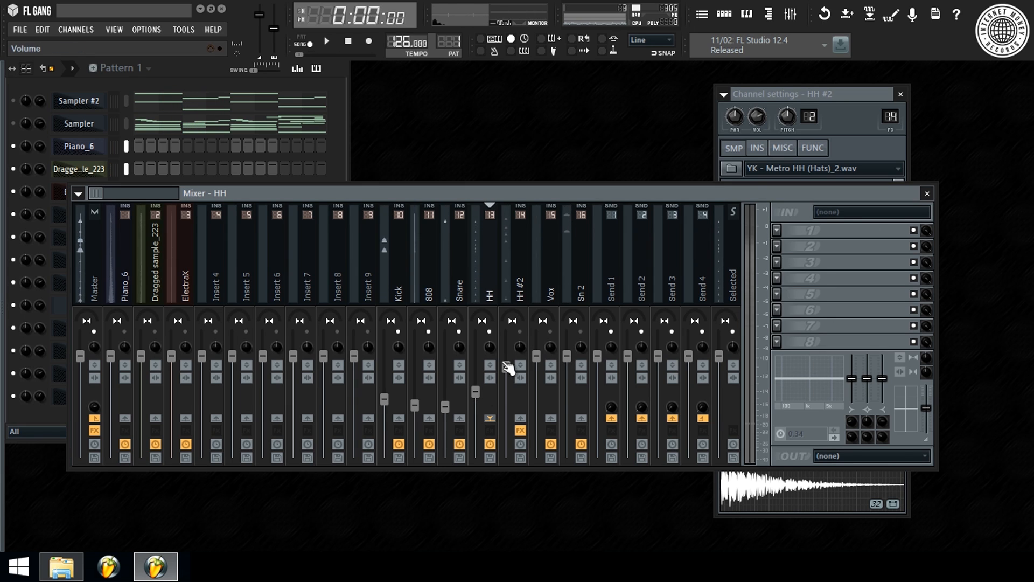
# Copy the HH track's volume value and paste it onto the HH #2 mixer track.
pyautogui.click(518, 272)
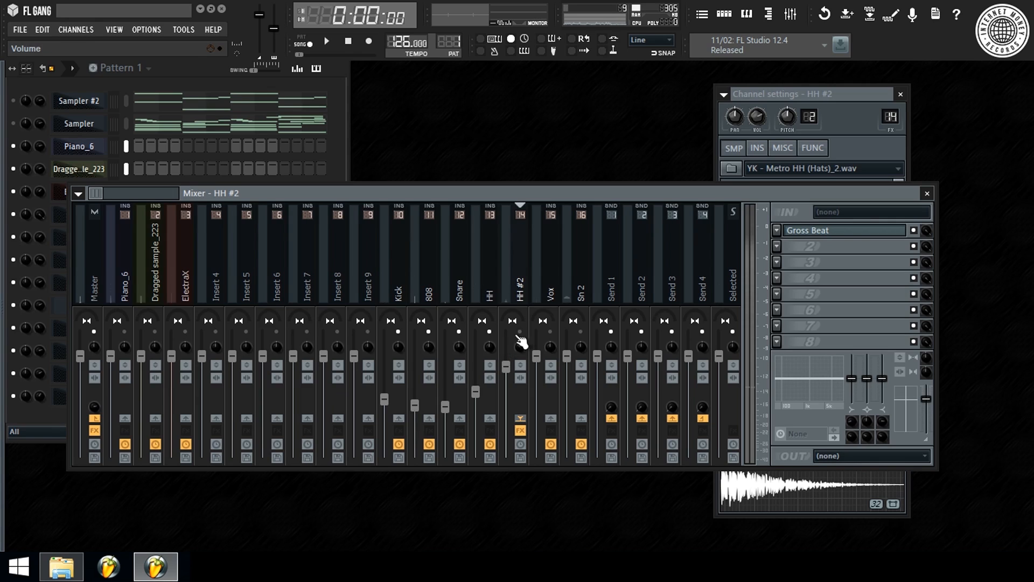
pyautogui.click(486, 377)
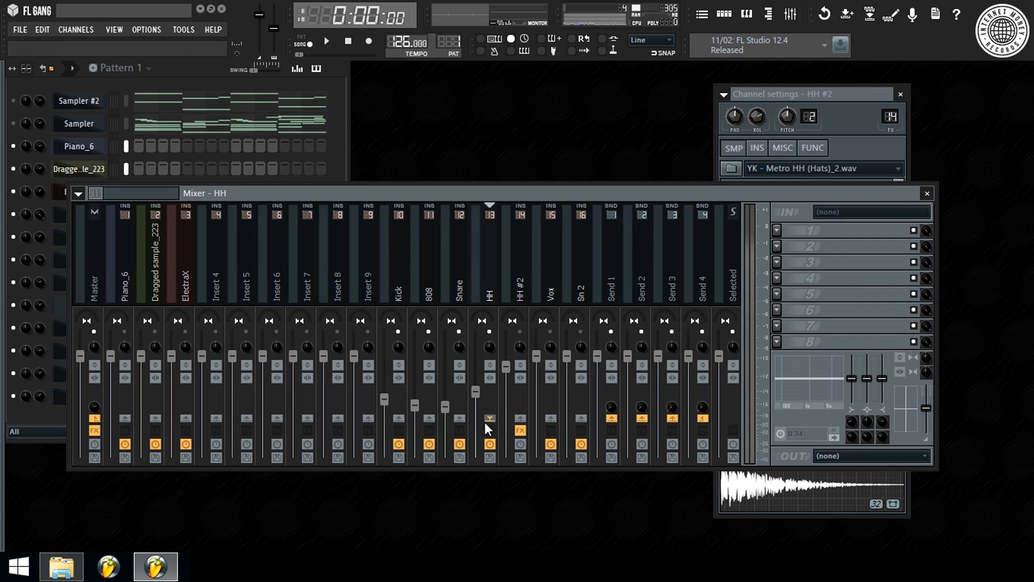
pyautogui.rightClick(477, 393)
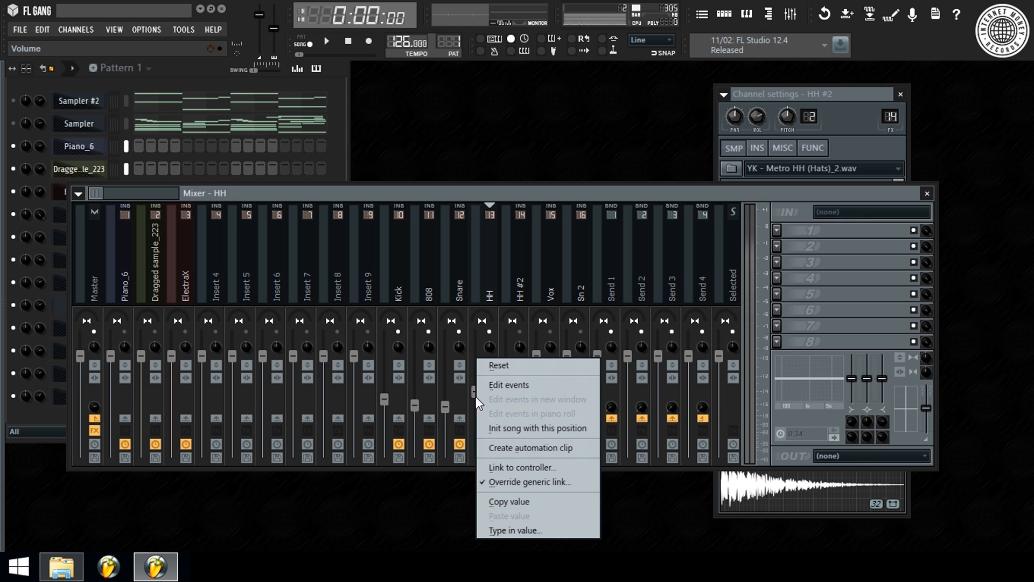
pyautogui.click(477, 396)
pyautogui.rightClick(506, 370)
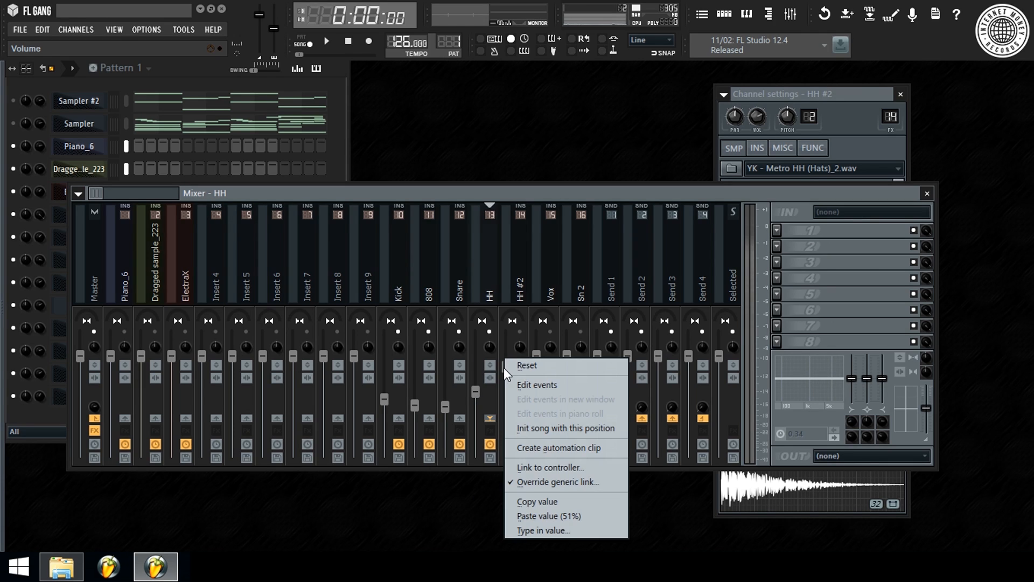
pyautogui.click(503, 368)
# Play the beat and lower the HH #2 track volume further until it sits below the HH track.
pyautogui.press('space')
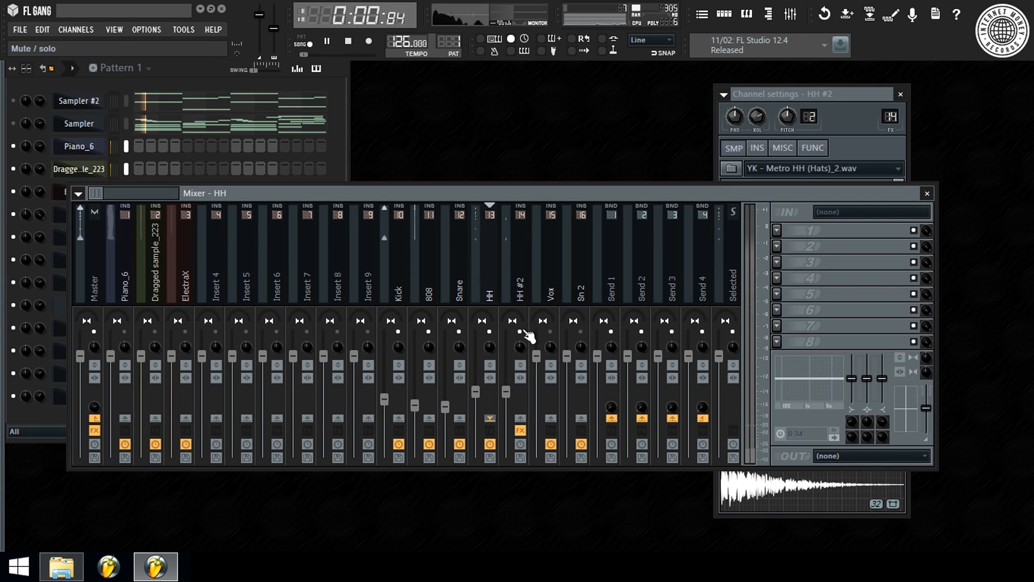
pyautogui.click(514, 275)
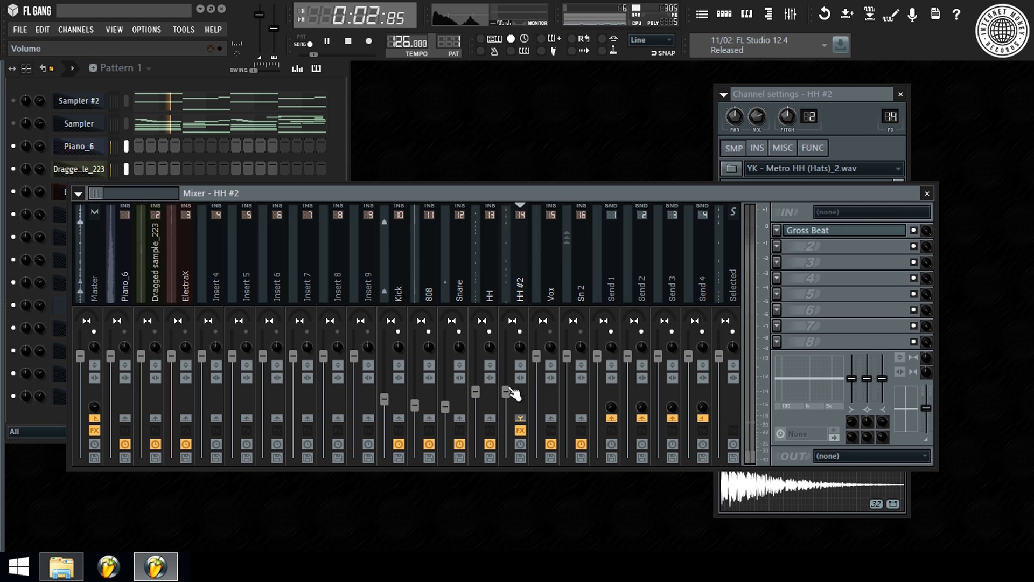
pyautogui.scroll(-5, 514, 393)
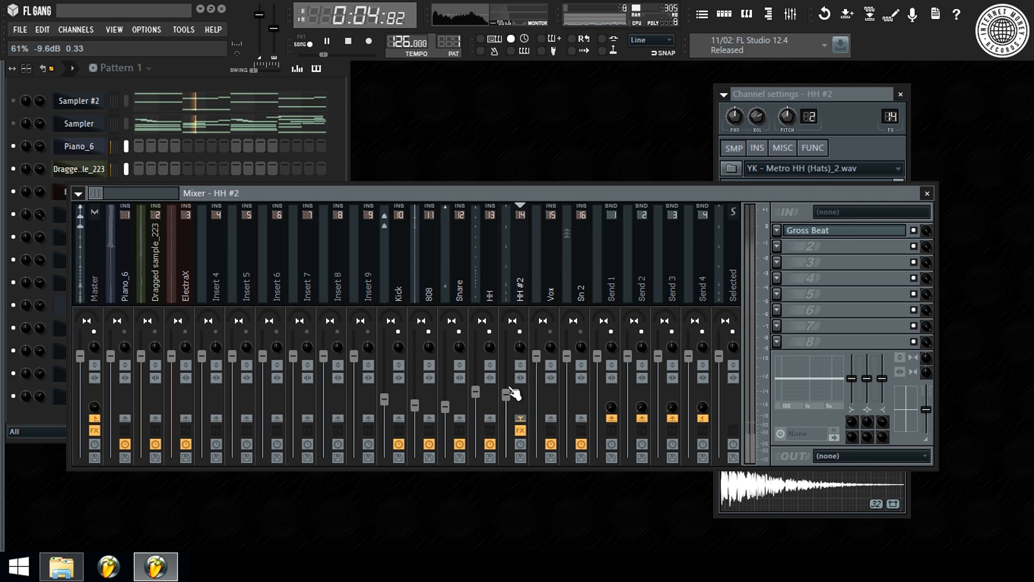
pyautogui.scroll(-4, 515, 393)
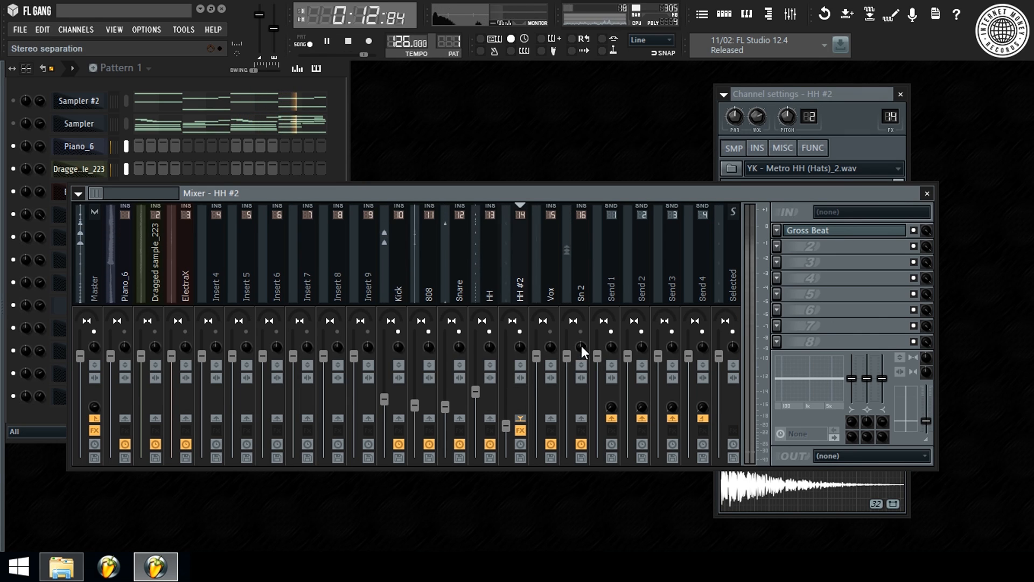
# Lower the Vox track volume to 46% (-13.8 dB) and the Sn 2 track volume to 57% (-10.6 dB).
pyautogui.moveTo(536, 356); pyautogui.dragTo(536, 410)
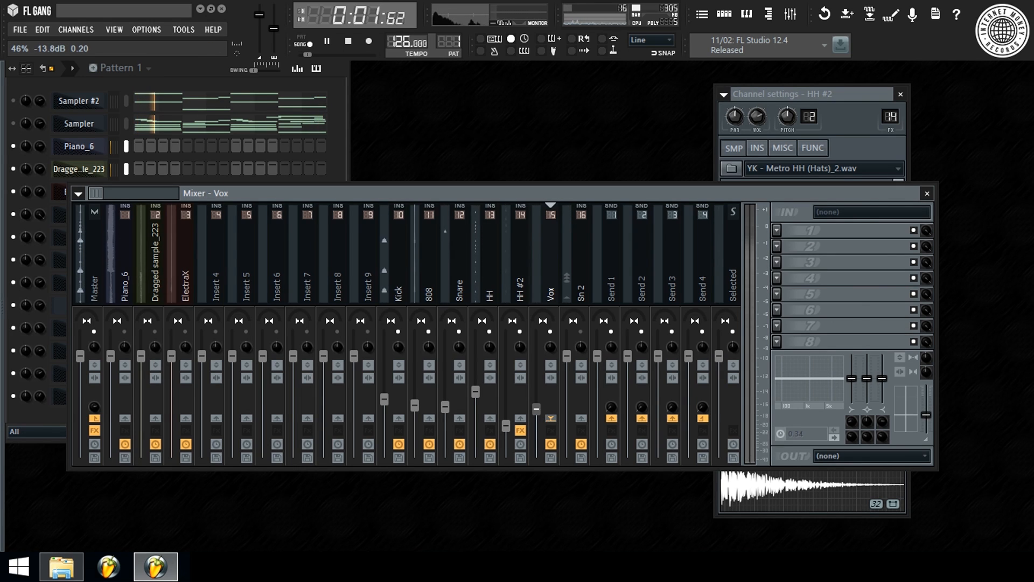
pyautogui.moveTo(567, 356); pyautogui.dragTo(566, 396)
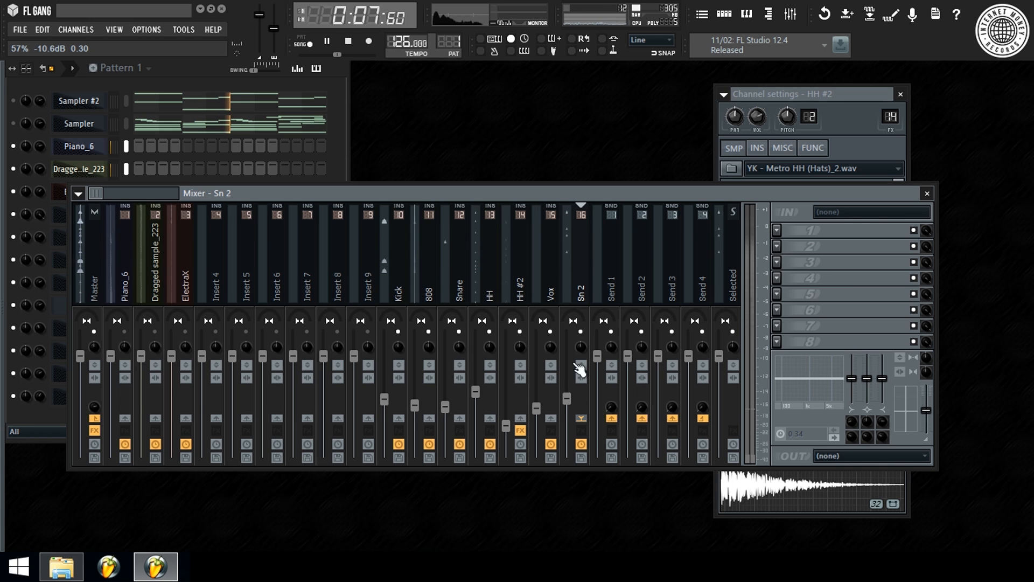
pyautogui.scroll(-3, 590, 290)
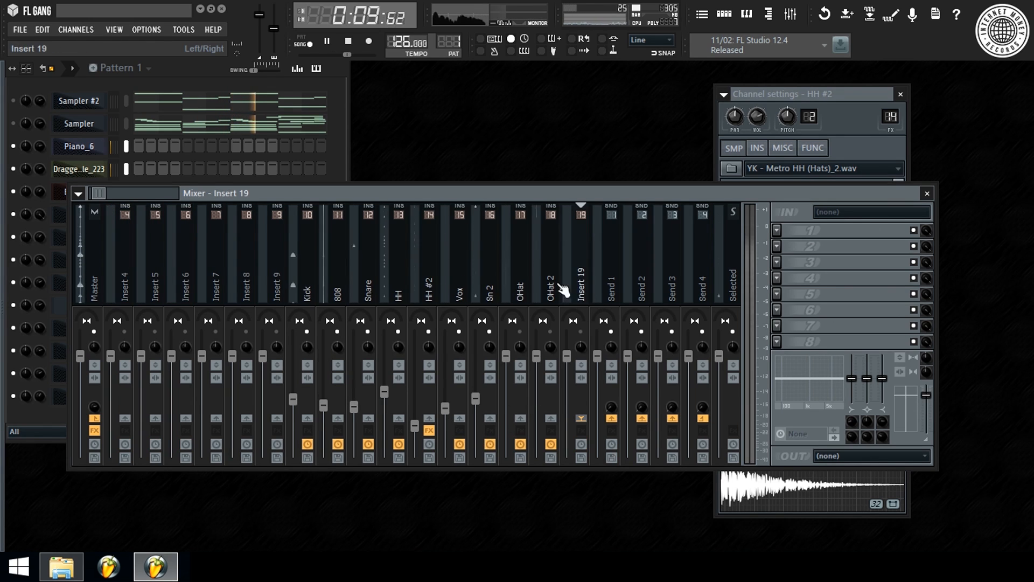
# Lower the volumes of the OHat, OHat 2, Piano_6 and Dragged sample_223 mixer tracks while the beat plays.
pyautogui.moveTo(506, 356); pyautogui.dragTo(513, 407)
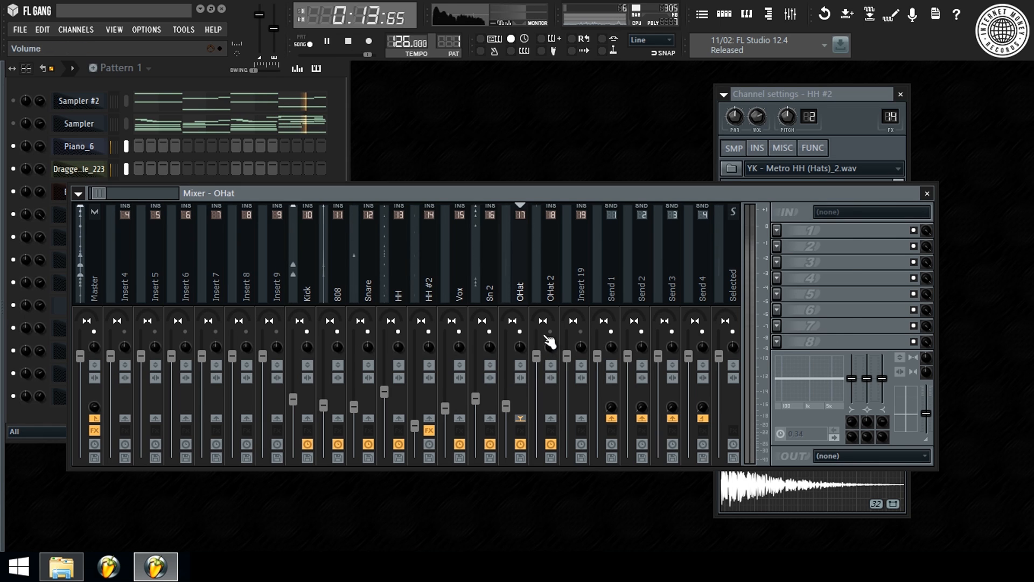
pyautogui.moveTo(547, 356); pyautogui.dragTo(546, 412)
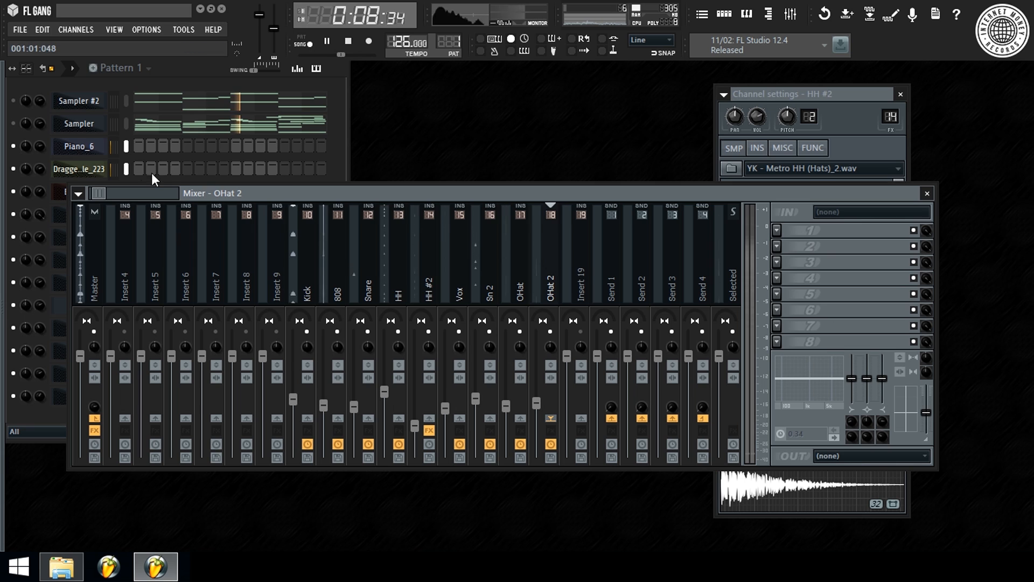
pyautogui.scroll(3, 95, 193)
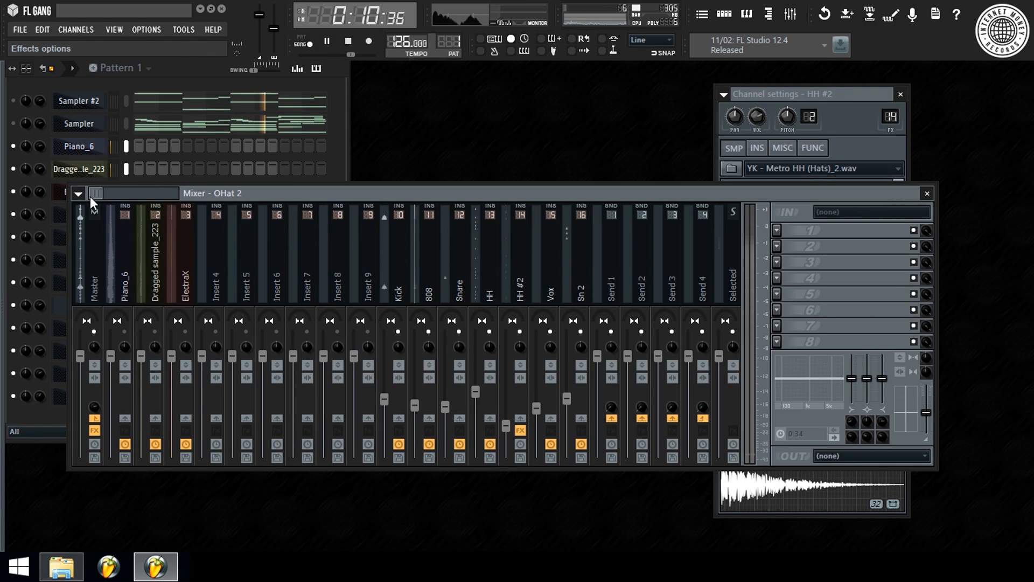
pyautogui.click(124, 330)
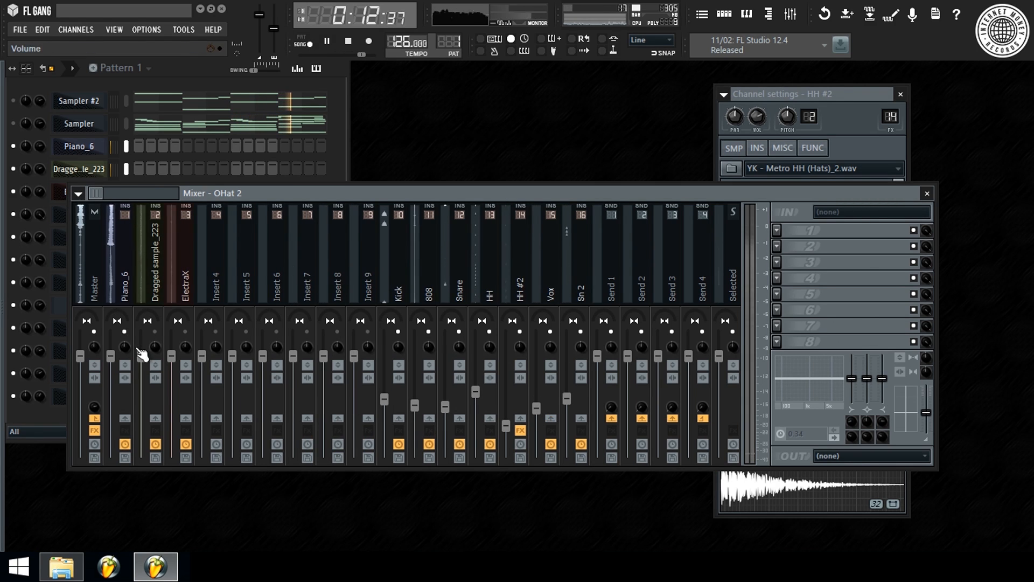
pyautogui.moveTo(110, 356); pyautogui.dragTo(111, 402)
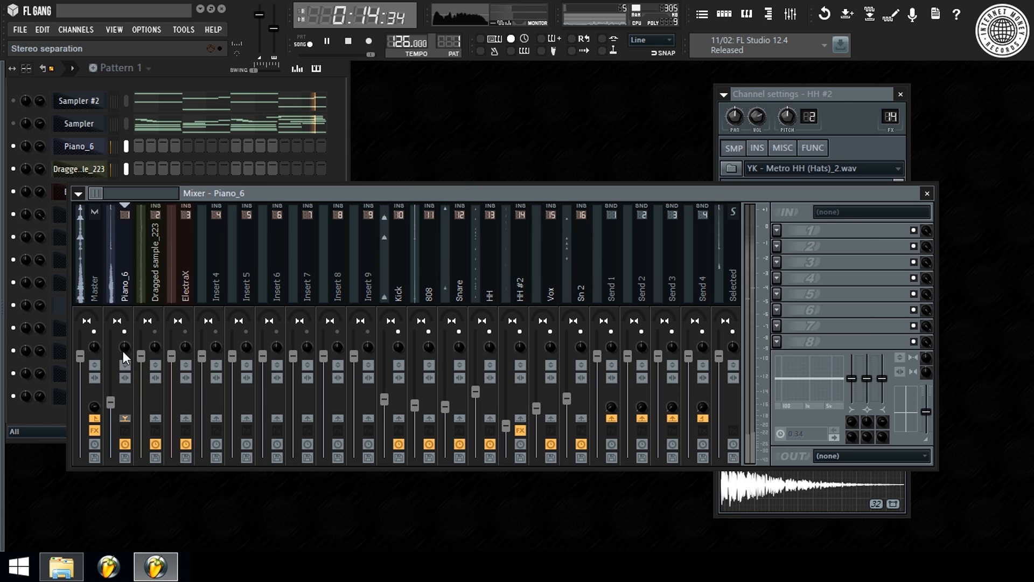
pyautogui.moveTo(110, 402); pyautogui.dragTo(123, 419)
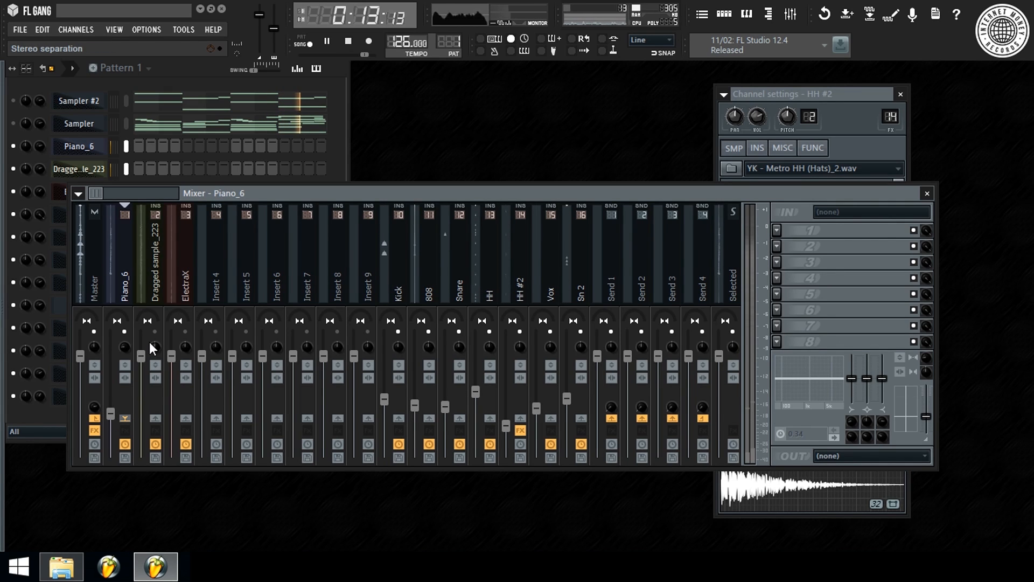
pyautogui.moveTo(141, 356); pyautogui.dragTo(145, 409)
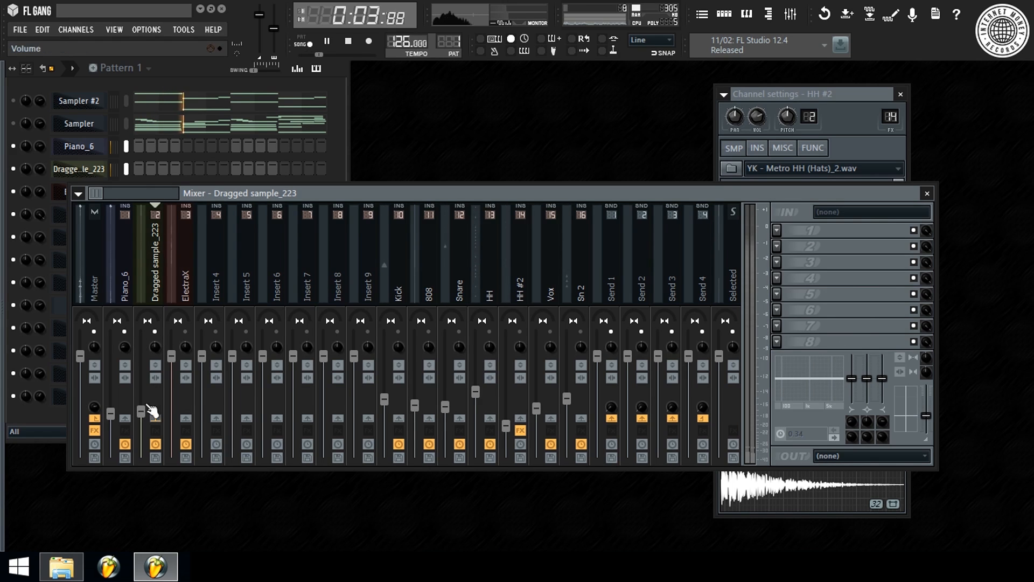
# Add Fruity Parametric EQ 2 to the Piano_6 track's first effect slot and reduce the lowest band.
pyautogui.click(121, 280)
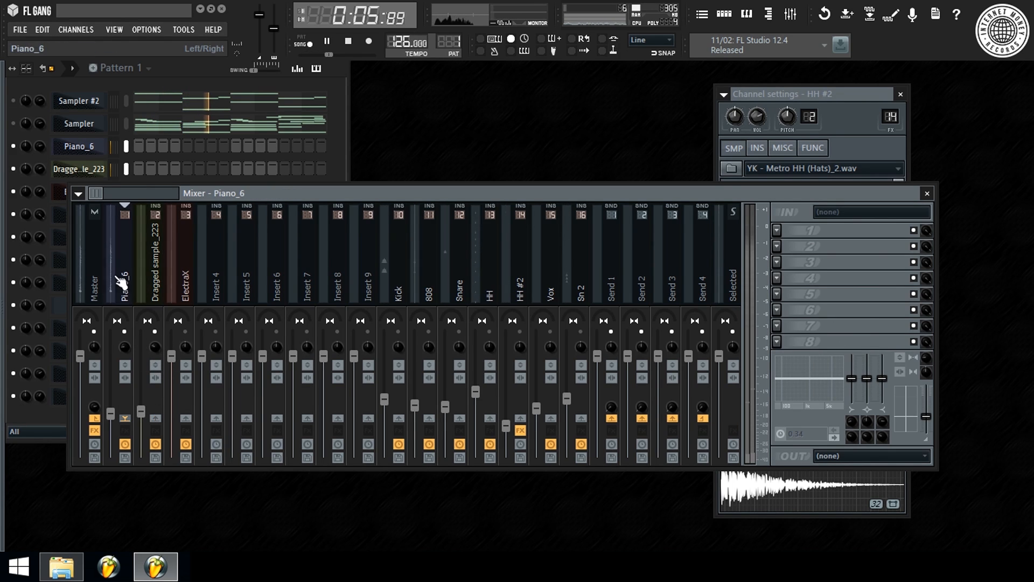
pyautogui.click(774, 228)
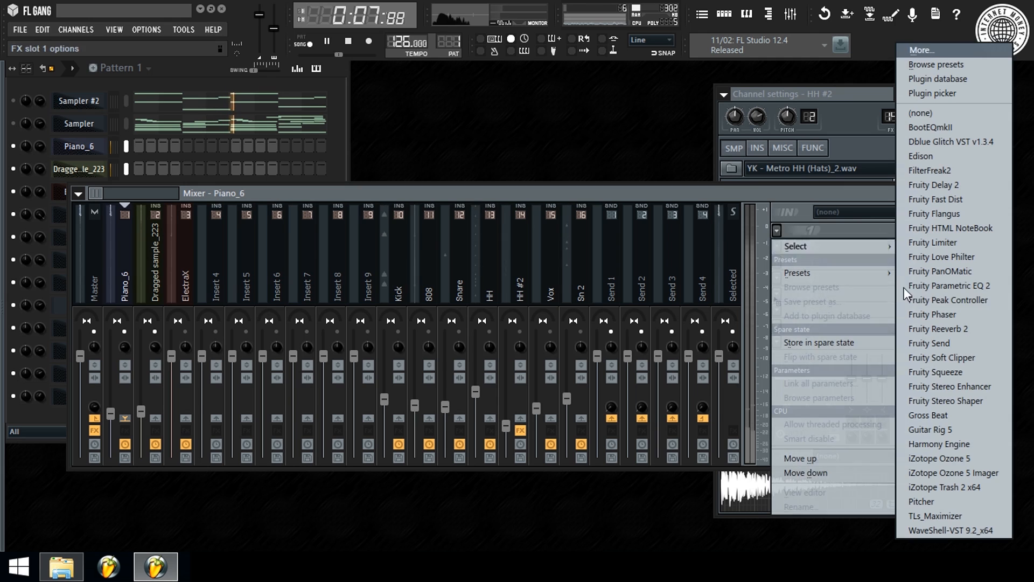
pyautogui.click(962, 286)
pyautogui.press('space')
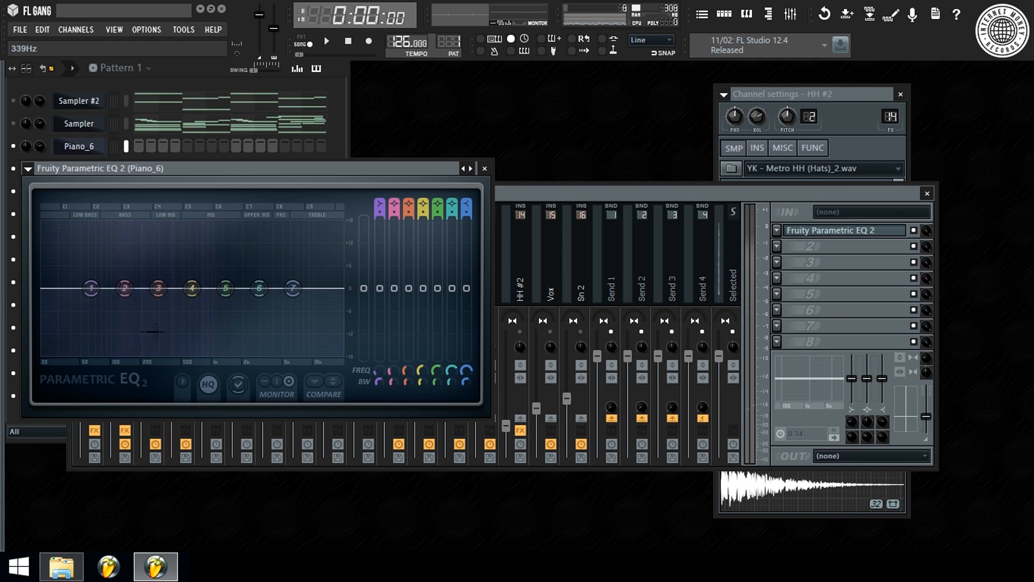
pyautogui.moveTo(92, 288); pyautogui.dragTo(85, 353)
pyautogui.press('space')
pyautogui.moveTo(92, 338); pyautogui.dragTo(93, 316)
pyautogui.press('Escape')
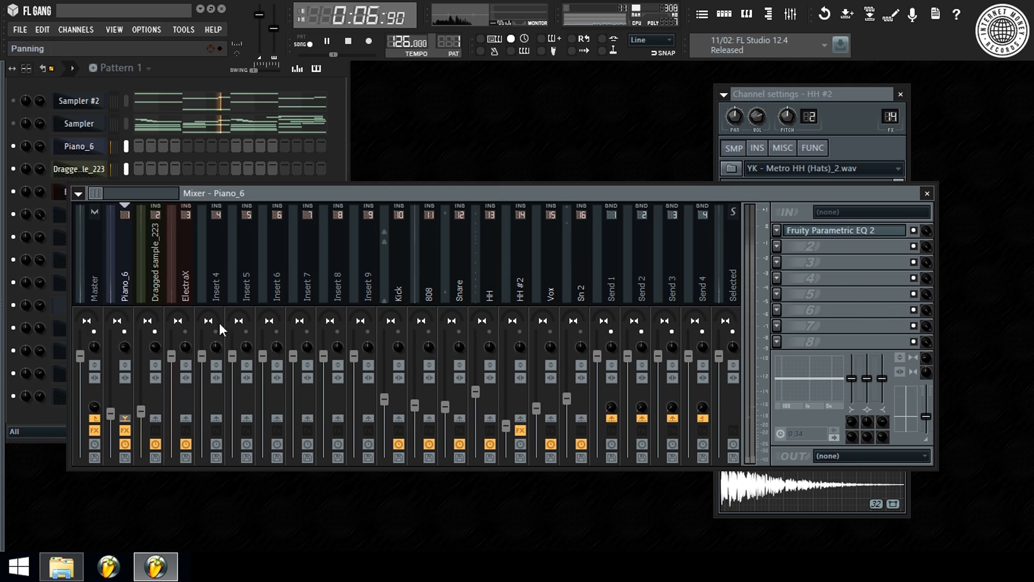
# Lower the ElectraX track volume slightly and cut its low EQ band.
pyautogui.click(155, 308)
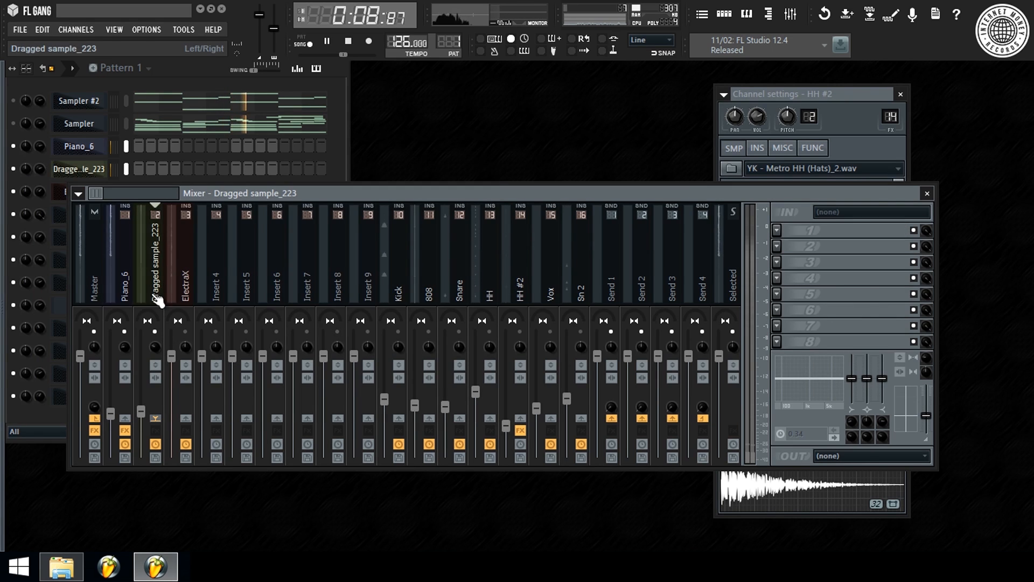
pyautogui.moveTo(173, 357); pyautogui.dragTo(173, 377)
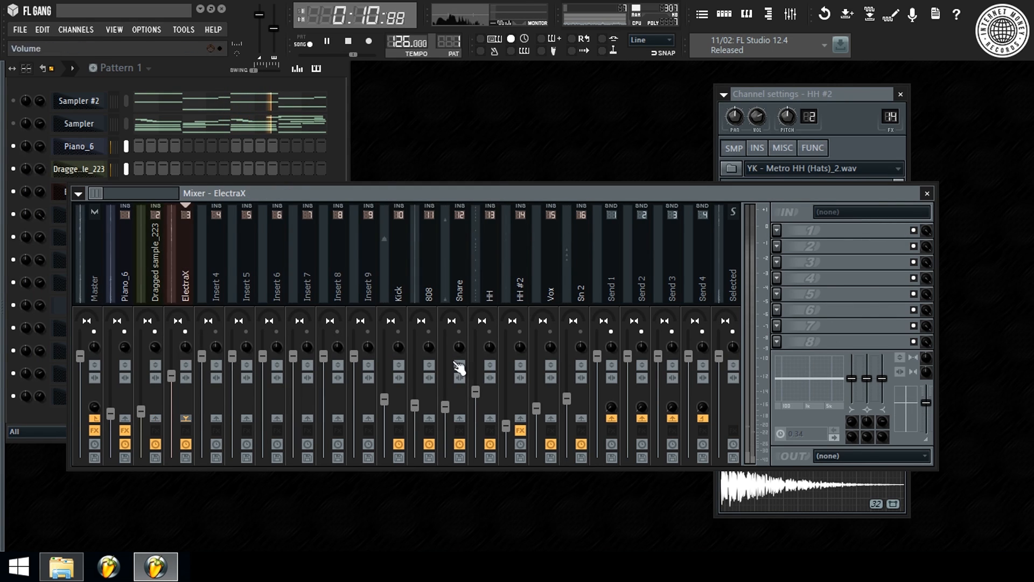
pyautogui.moveTo(791, 391); pyautogui.dragTo(791, 414)
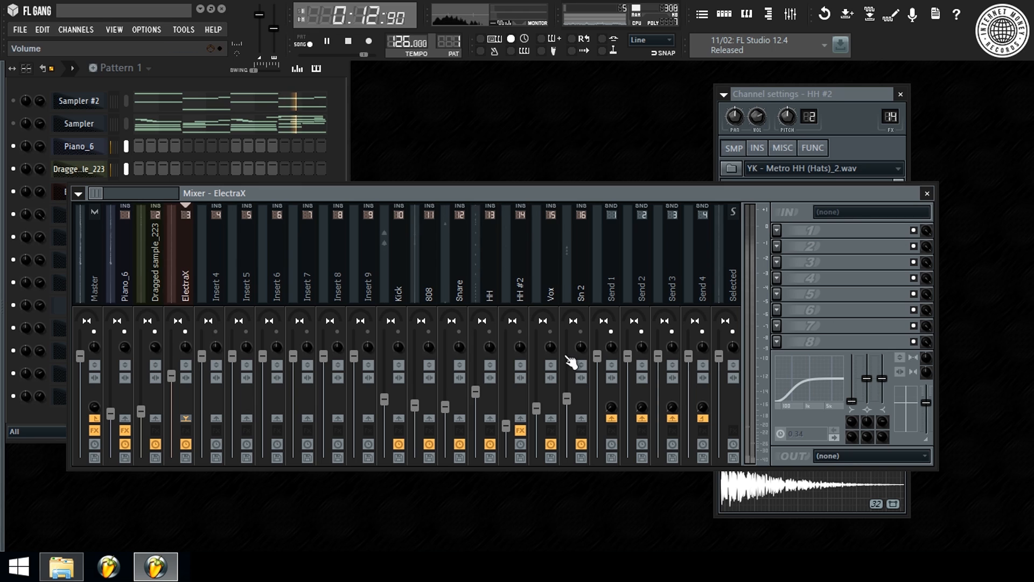
# Lower the ElectraX track volume further to 48% (-13.4 dB) and widen its stereo separation.
pyautogui.moveTo(181, 371); pyautogui.dragTo(182, 397)
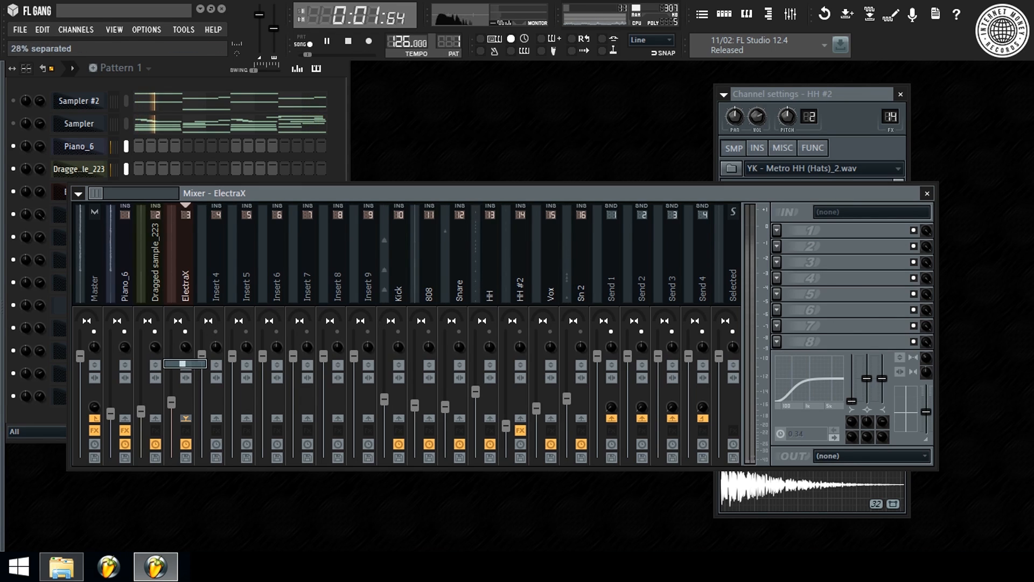
pyautogui.moveTo(183, 349); pyautogui.dragTo(183, 342)
pyautogui.moveTo(173, 402); pyautogui.dragTo(173, 408)
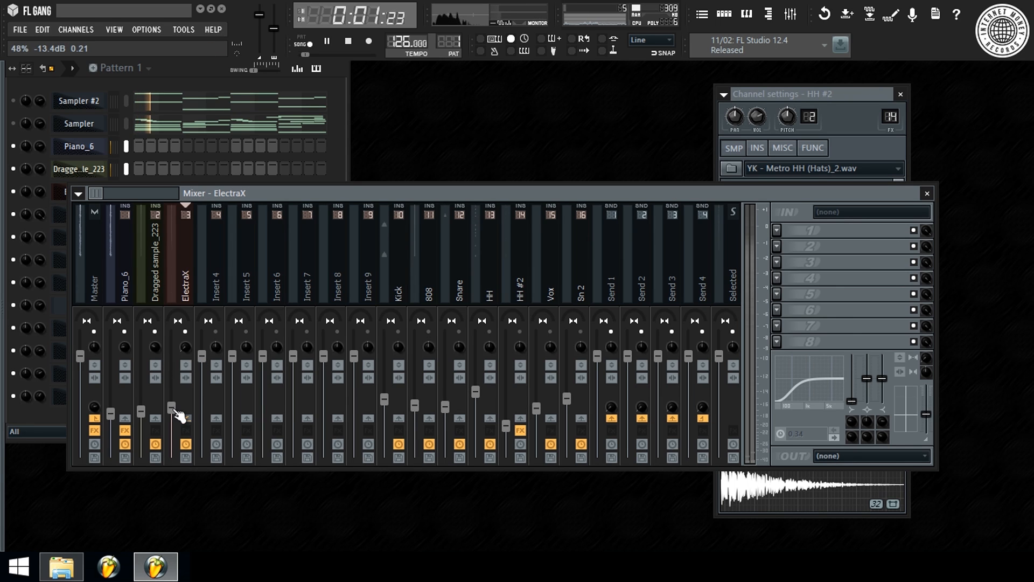
pyautogui.moveTo(183, 347); pyautogui.dragTo(182, 345)
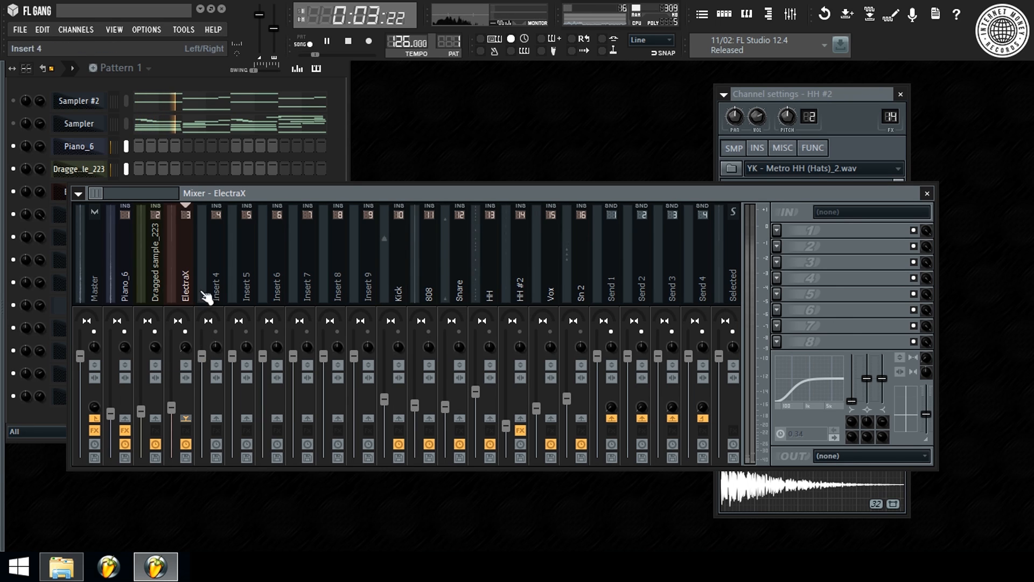
# Add Fruity Reeverb 2 to the ElectraX track's first effect slot and enlarge its reverb room.
pyautogui.click(782, 231)
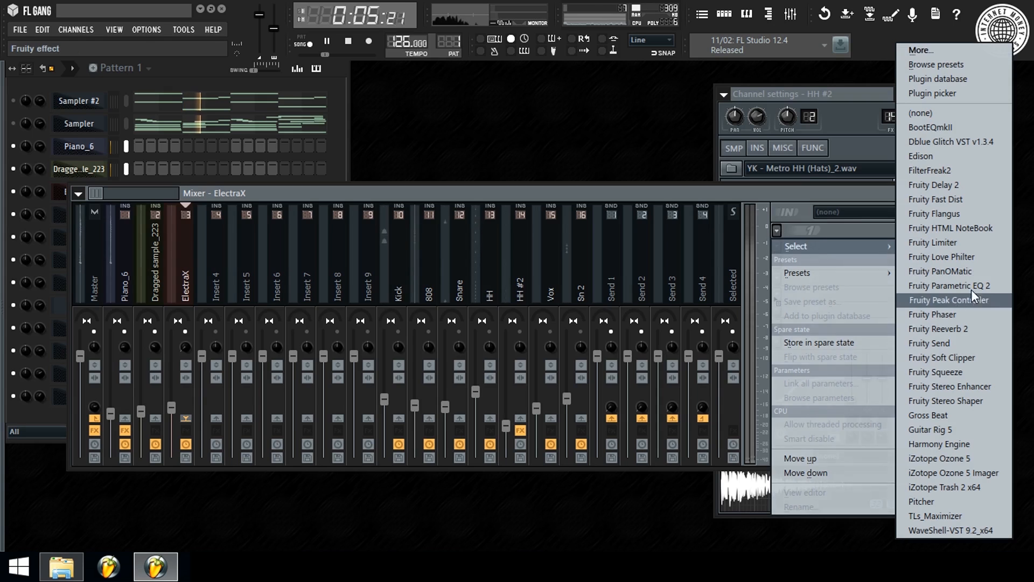
pyautogui.click(967, 331)
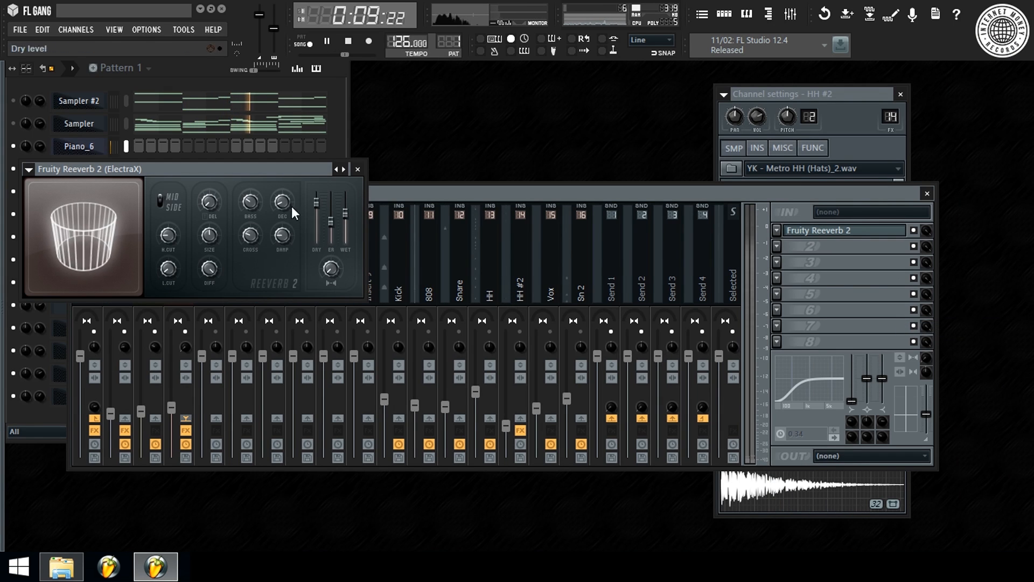
pyautogui.moveTo(331, 222); pyautogui.dragTo(331, 215)
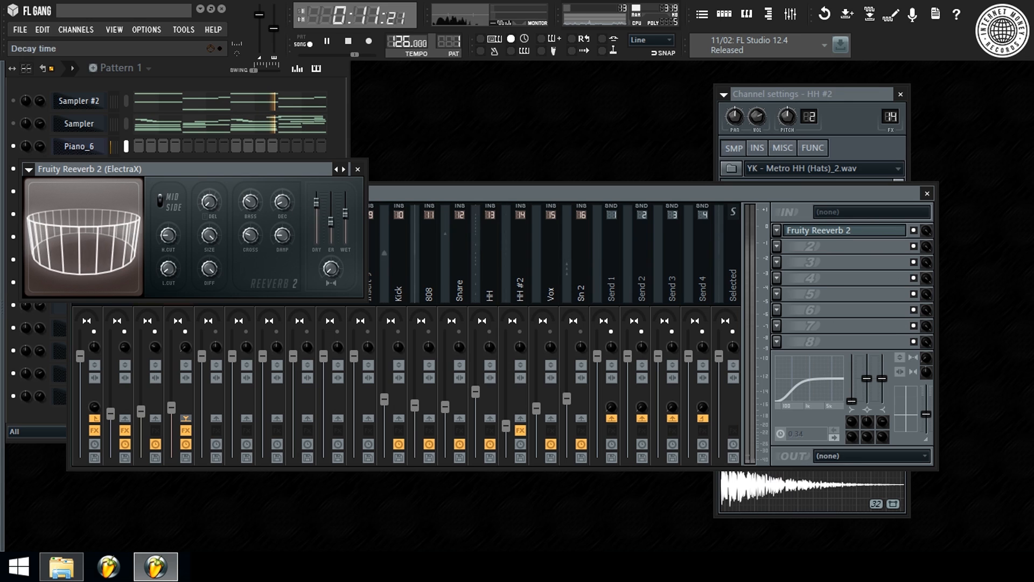
pyautogui.moveTo(168, 269); pyautogui.dragTo(168, 257)
pyautogui.press('Escape')
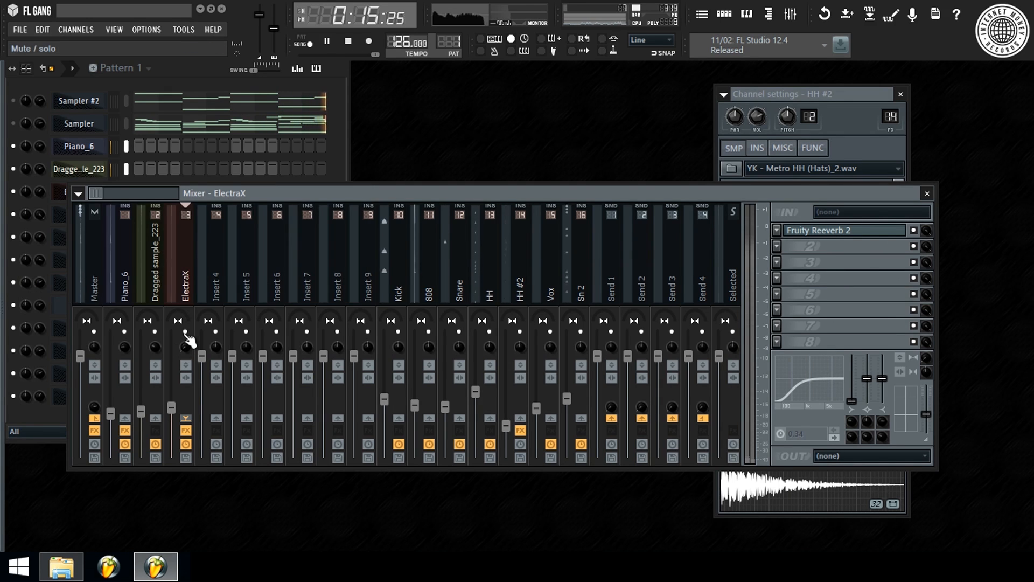
# Raise the ElectraX track volume slightly against the full mix, select the Master track and stop playback.
pyautogui.click(96, 237)
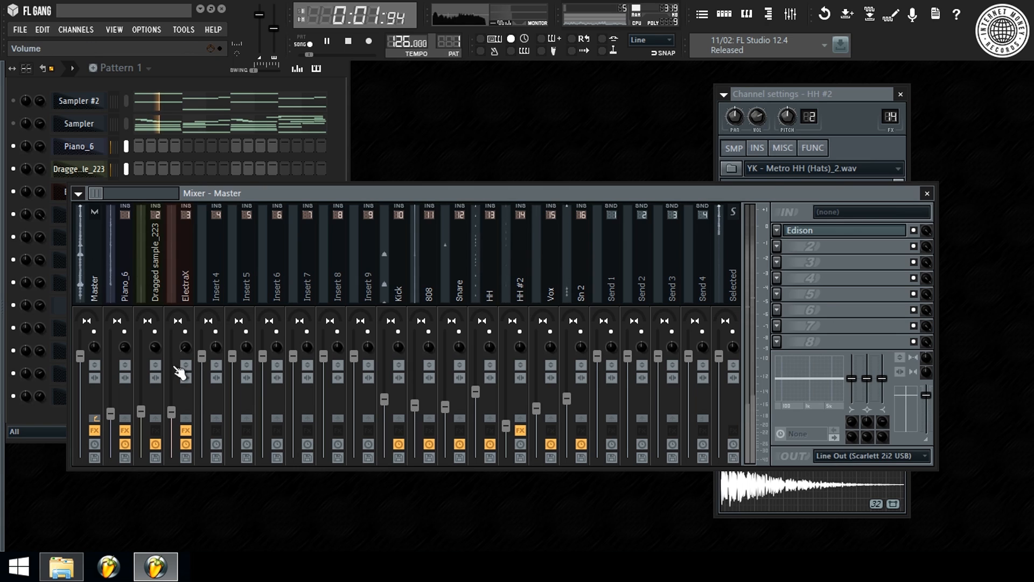
pyautogui.moveTo(171, 412); pyautogui.dragTo(172, 404)
pyautogui.click(97, 277)
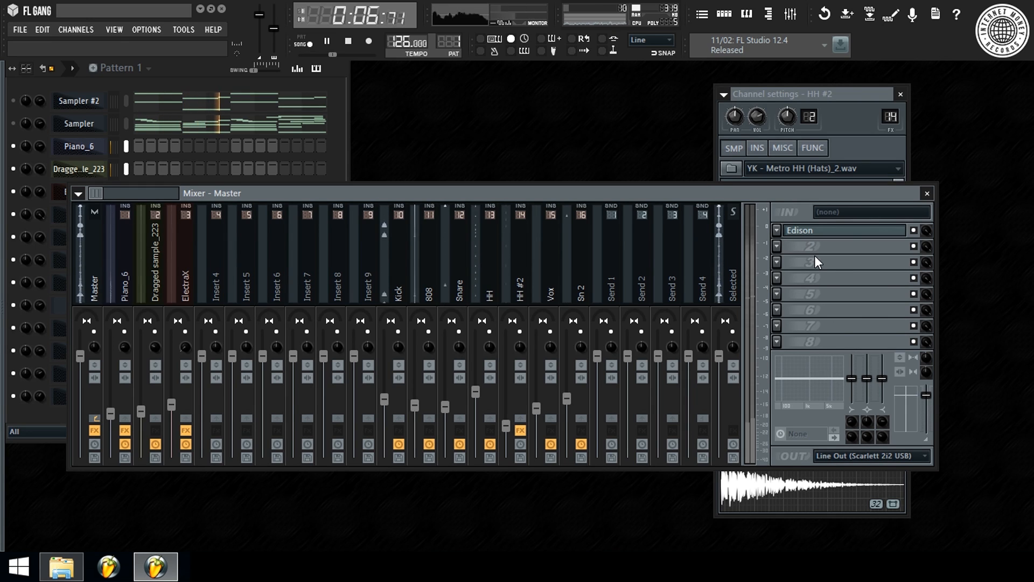
pyautogui.press('space')
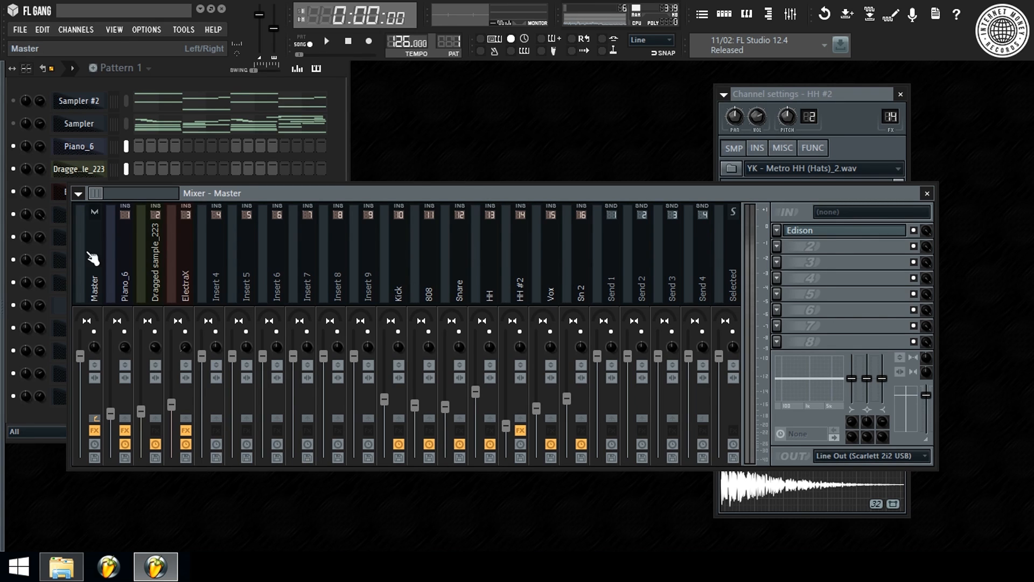
# Add Fruity Multiband Compressor to the Master track's second effect slot and load its Mastering 2.4dB preset.
pyautogui.click(779, 246)
pyautogui.moveTo(808, 262)
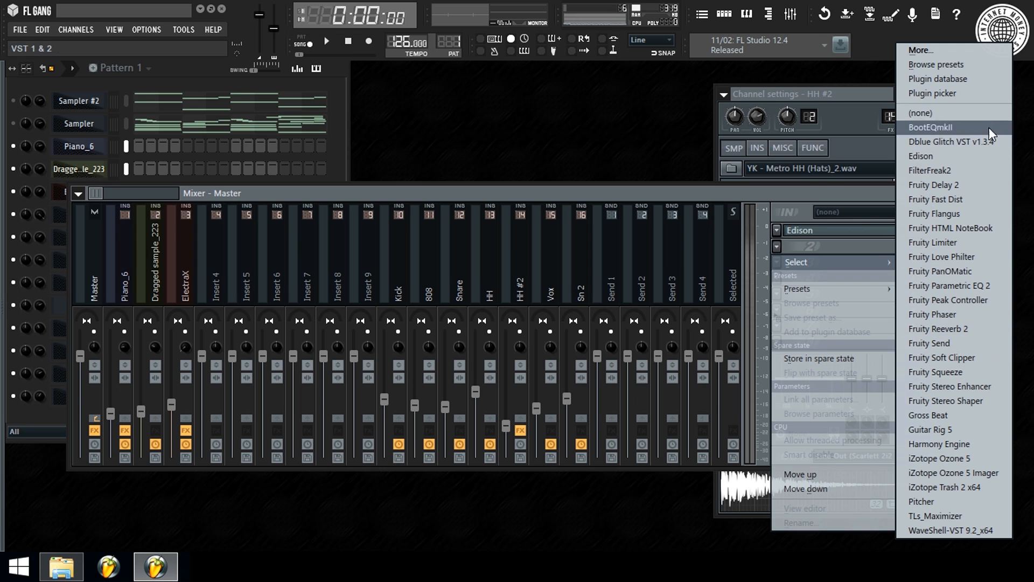
pyautogui.click(962, 49)
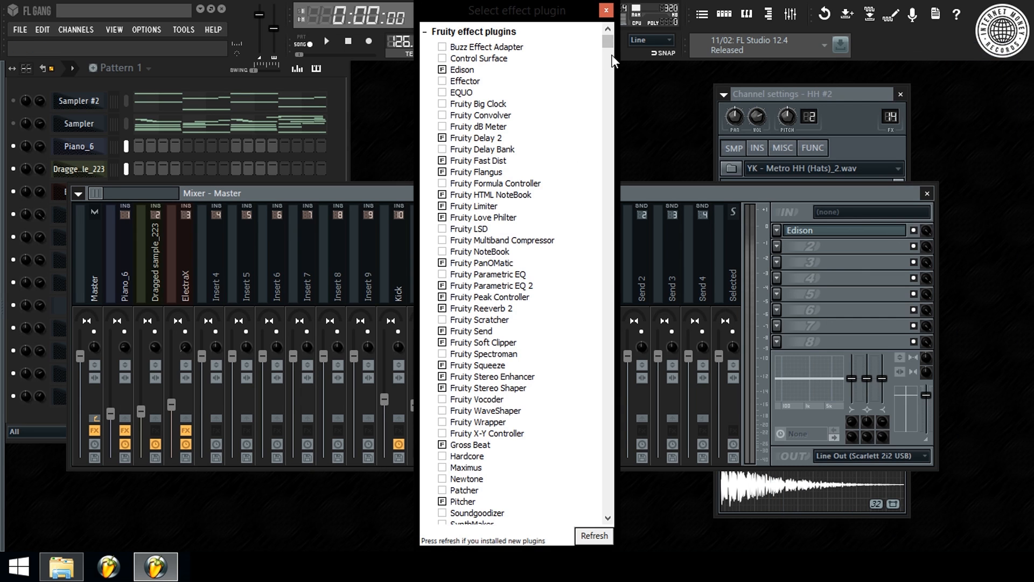
pyautogui.doubleClick(518, 241)
pyautogui.rightClick(578, 205)
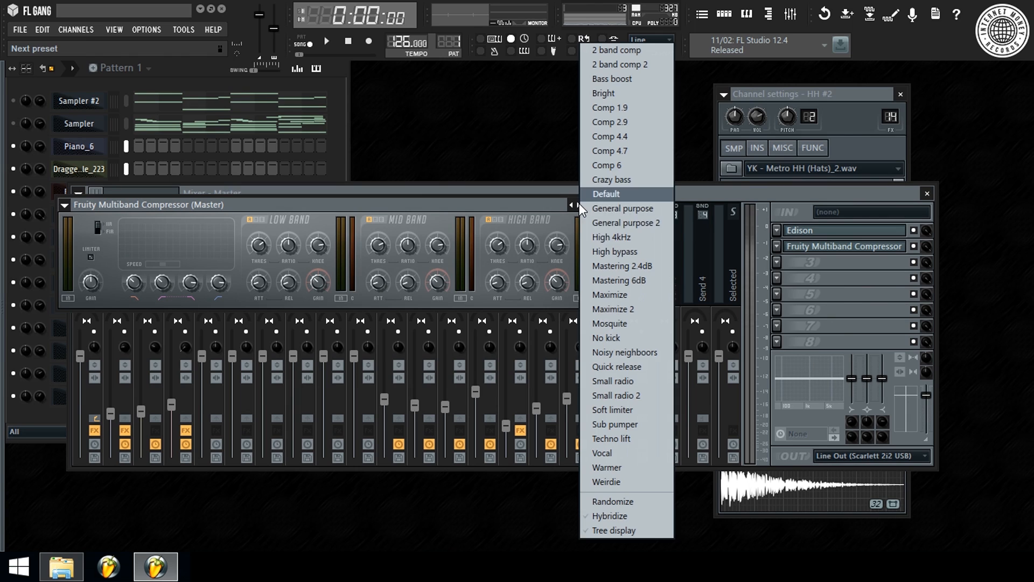
pyautogui.click(620, 265)
# Play the beat, set the Master multiband compressor's overall gain to 5.8 dB and close the plugin.
pyautogui.press('space')
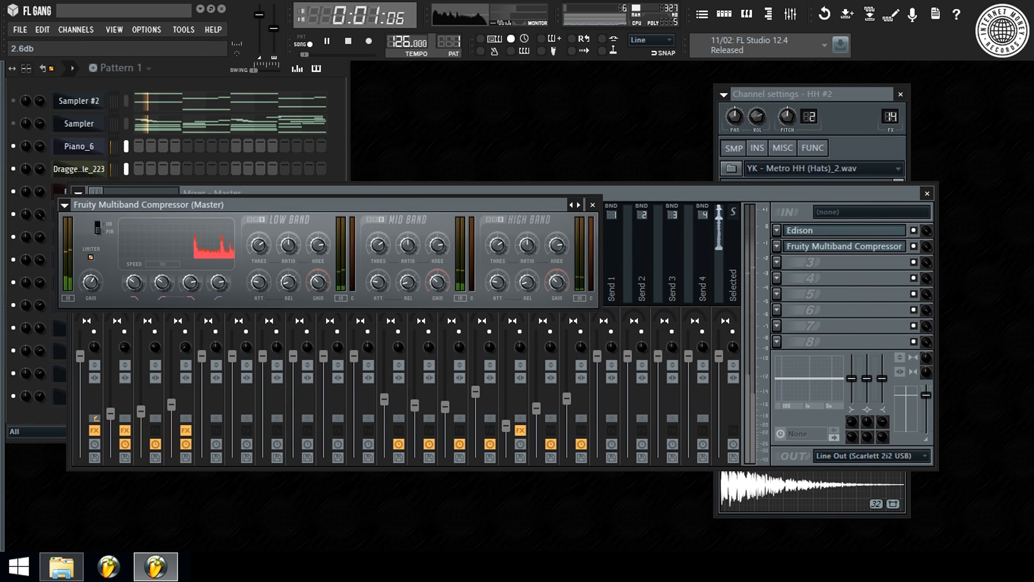
pyautogui.press('space')
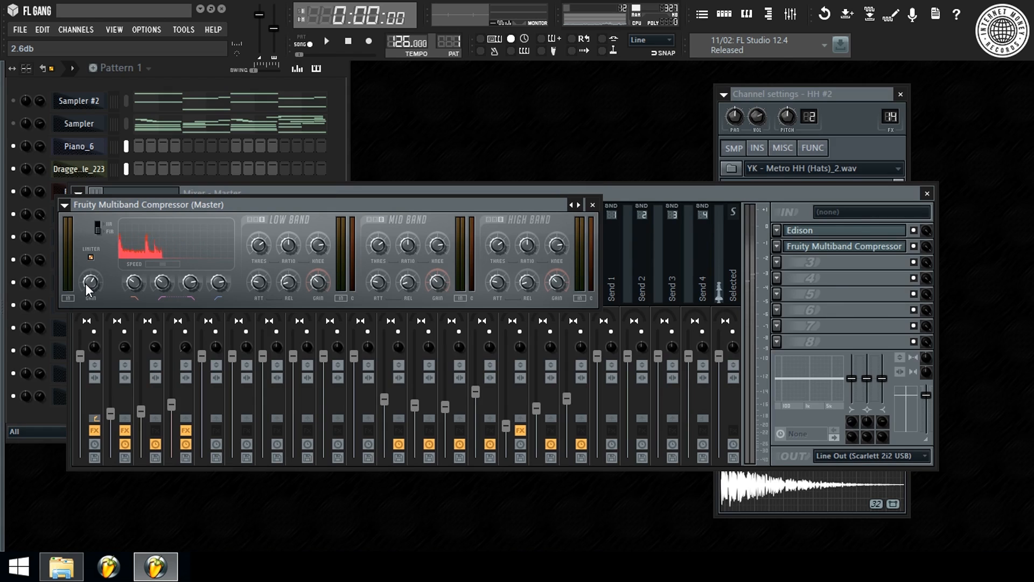
pyautogui.press('space')
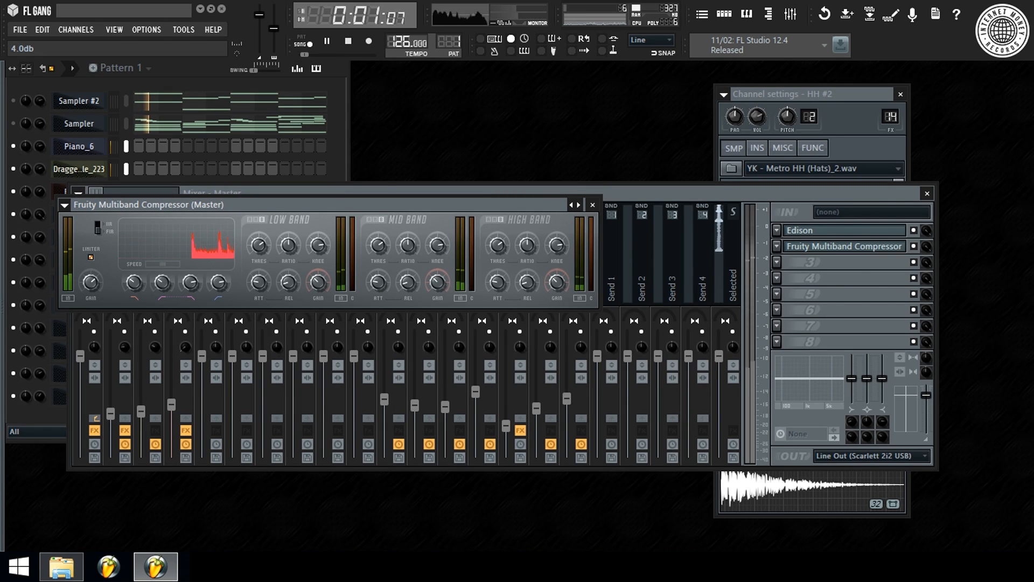
pyautogui.moveTo(85, 284); pyautogui.dragTo(85, 265)
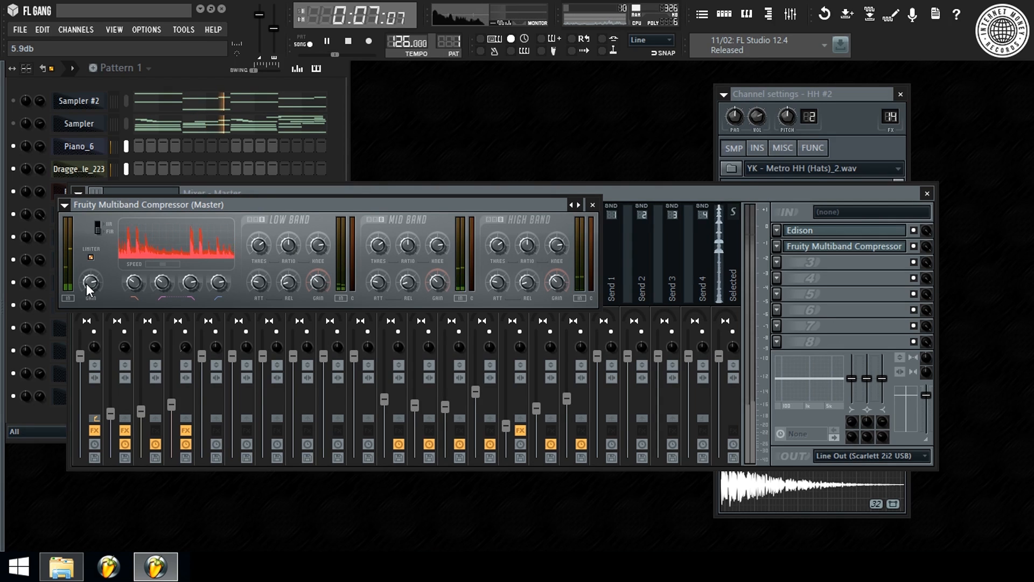
pyautogui.moveTo(86, 284); pyautogui.dragTo(87, 294)
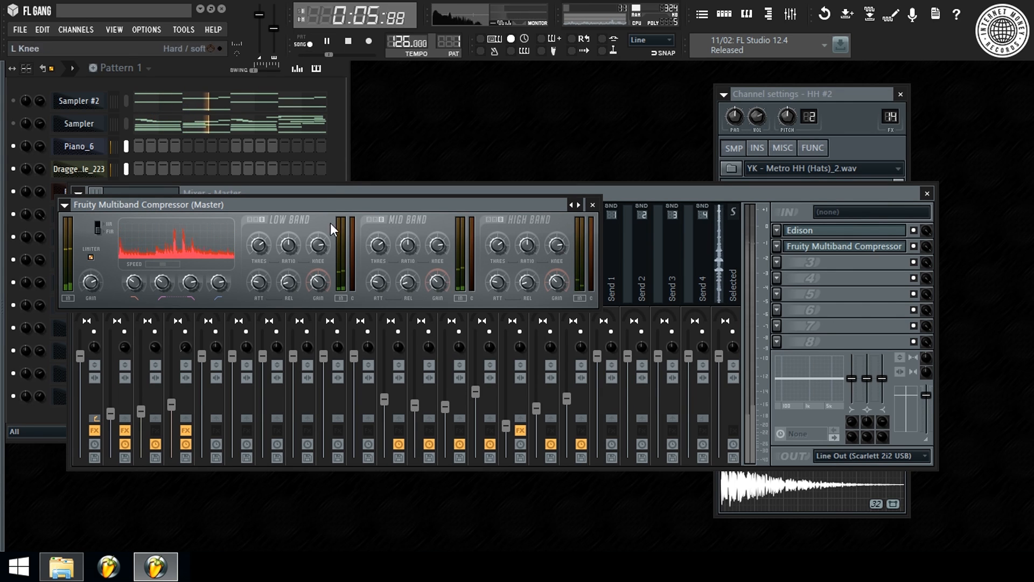
pyautogui.moveTo(322, 200); pyautogui.dragTo(434, 231)
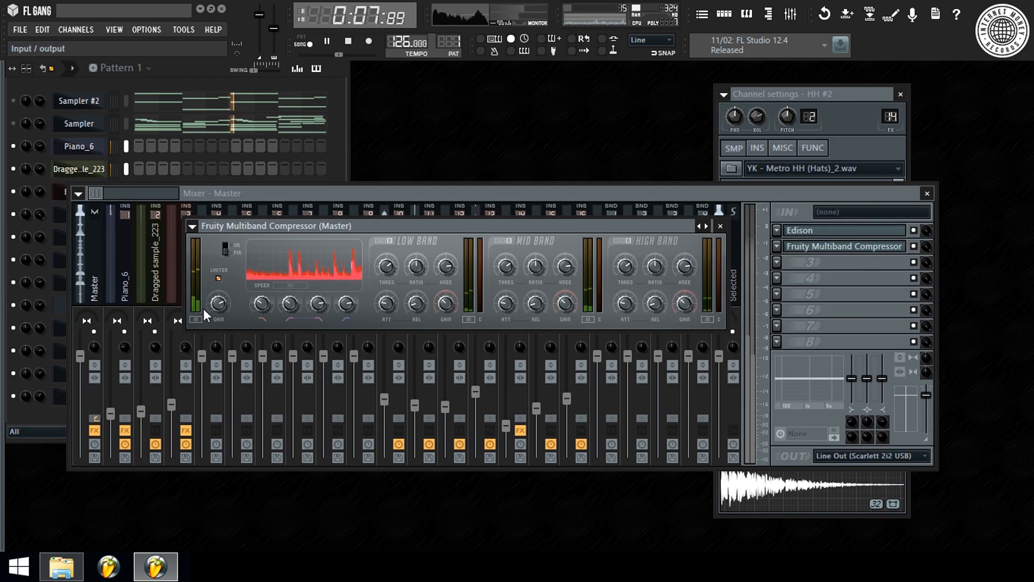
pyautogui.scroll(1, 216, 306)
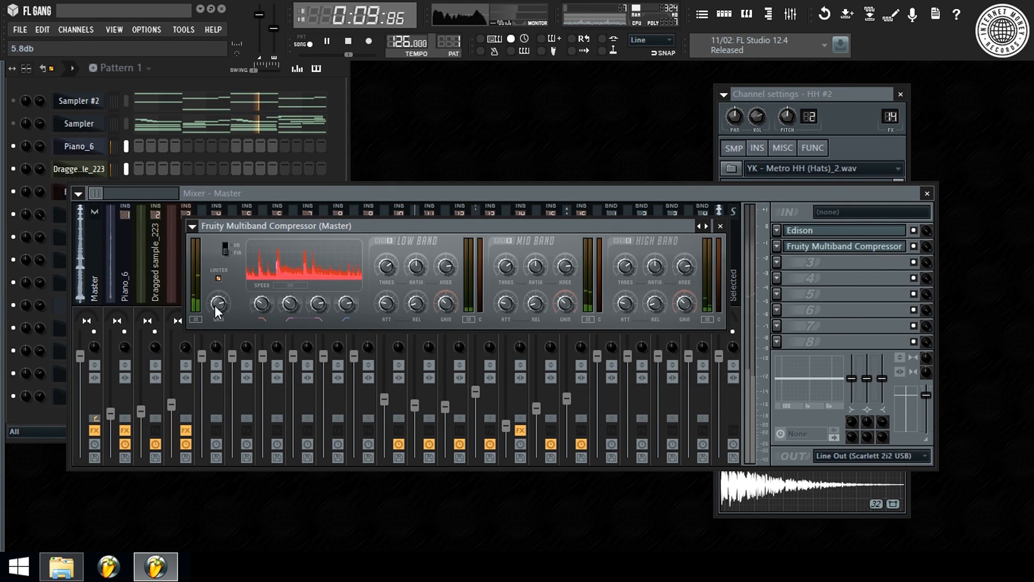
pyautogui.click(721, 225)
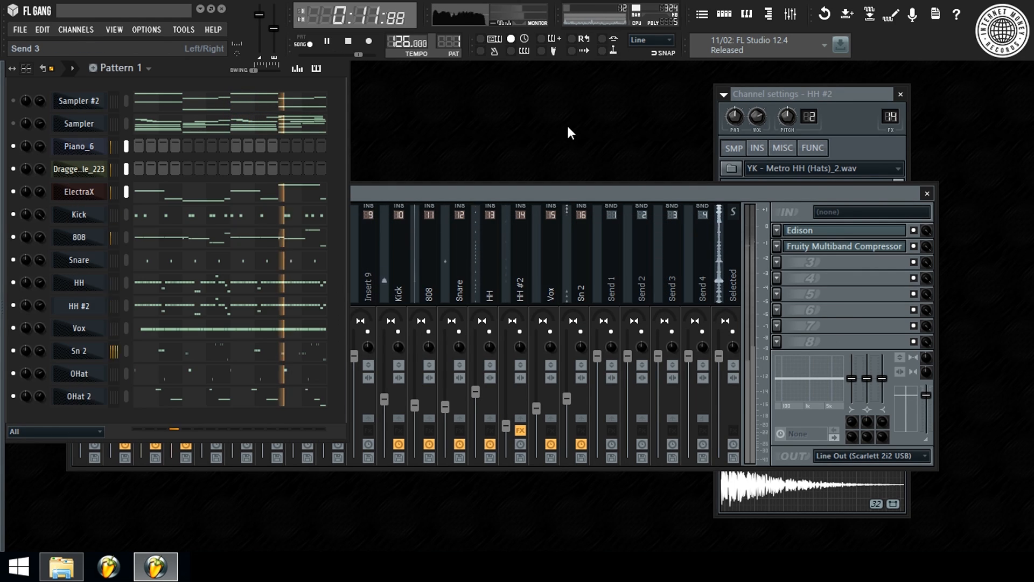
# Stop playback, split Pattern 1 into separate patterns by channel, and open the playlist maximized.
pyautogui.press('space')
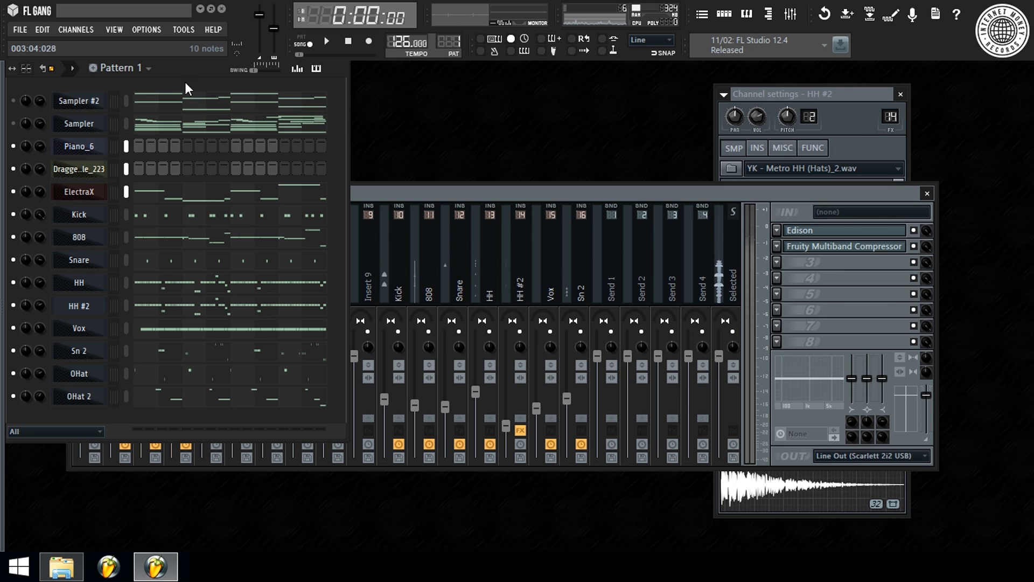
pyautogui.click(136, 75)
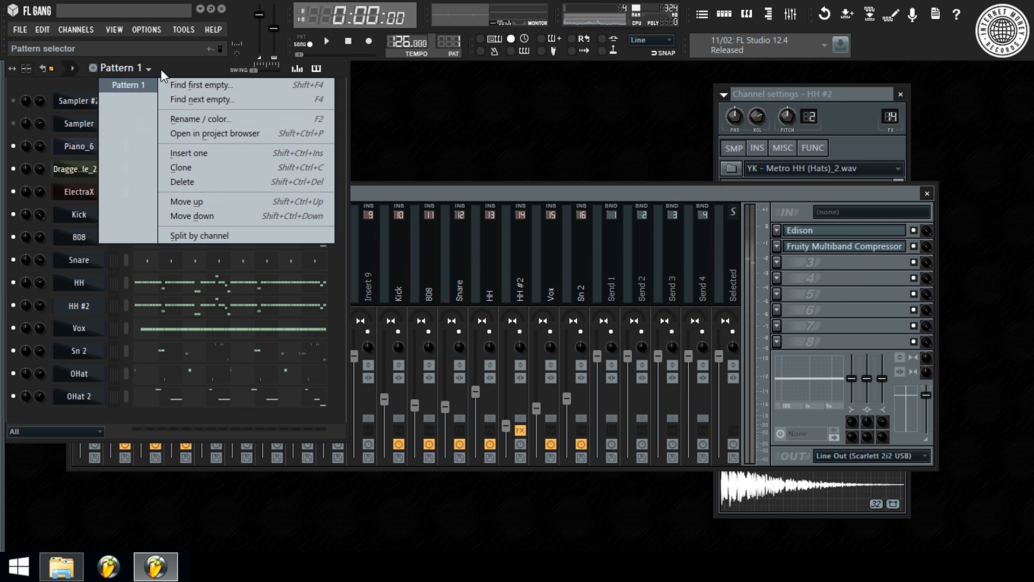
pyautogui.click(221, 236)
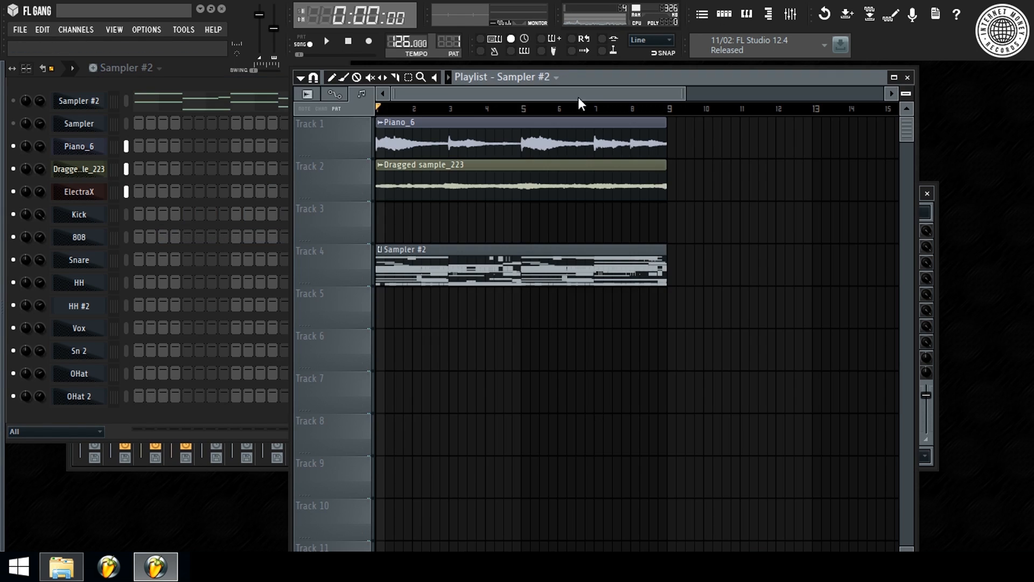
pyautogui.click(701, 14)
pyautogui.doubleClick(742, 79)
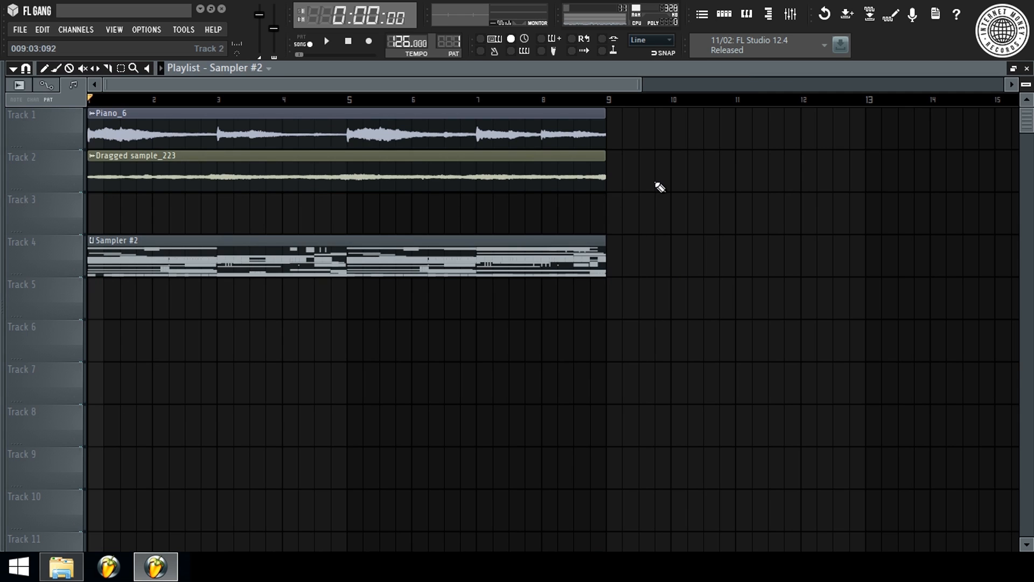
# Place the ElectraX pattern at bar 1 on Track 3 and delete the combined Sampler #2 clip from Track 4.
pyautogui.click(244, 67)
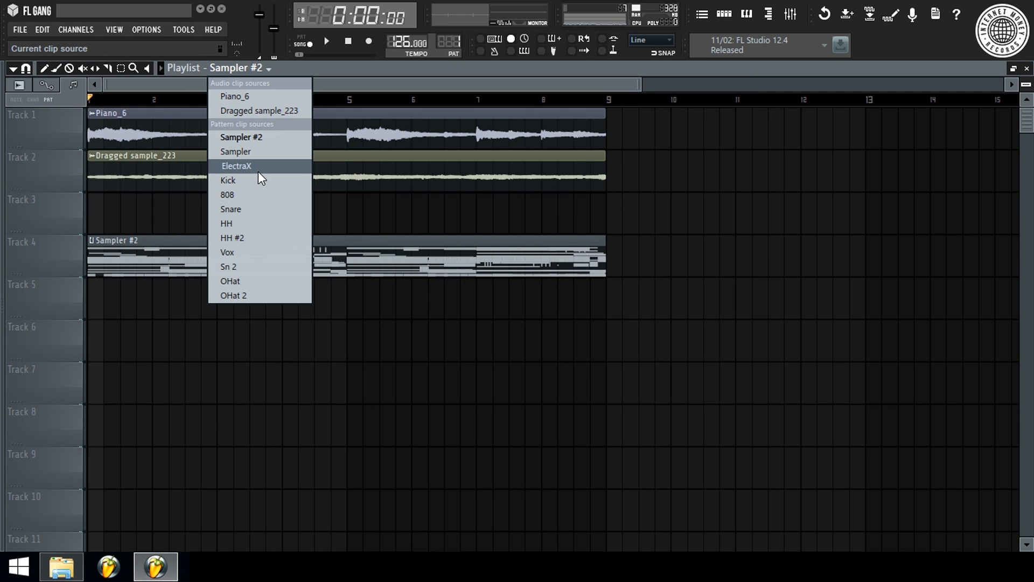
pyautogui.click(284, 161)
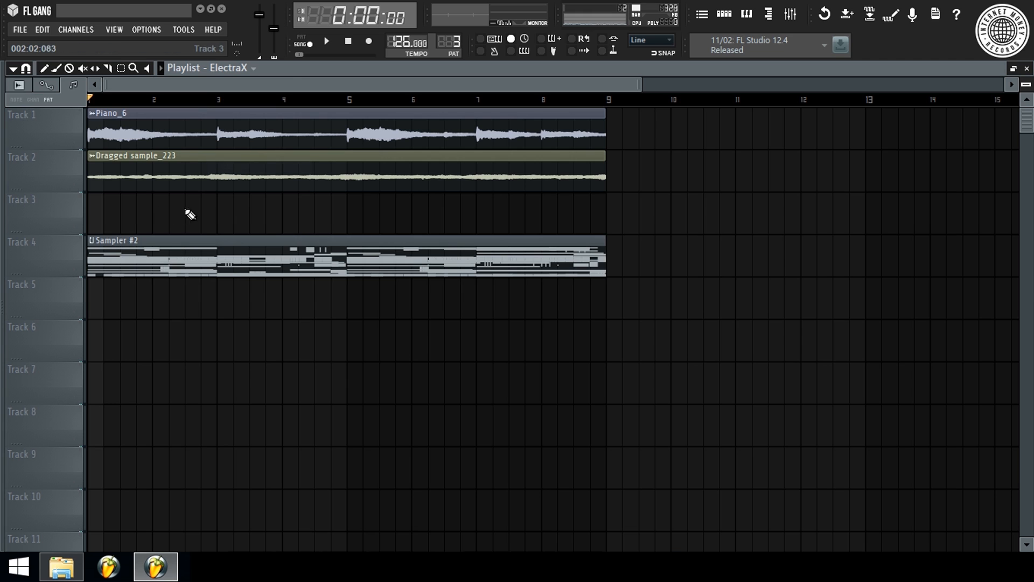
pyautogui.click(108, 213)
pyautogui.rightClick(141, 269)
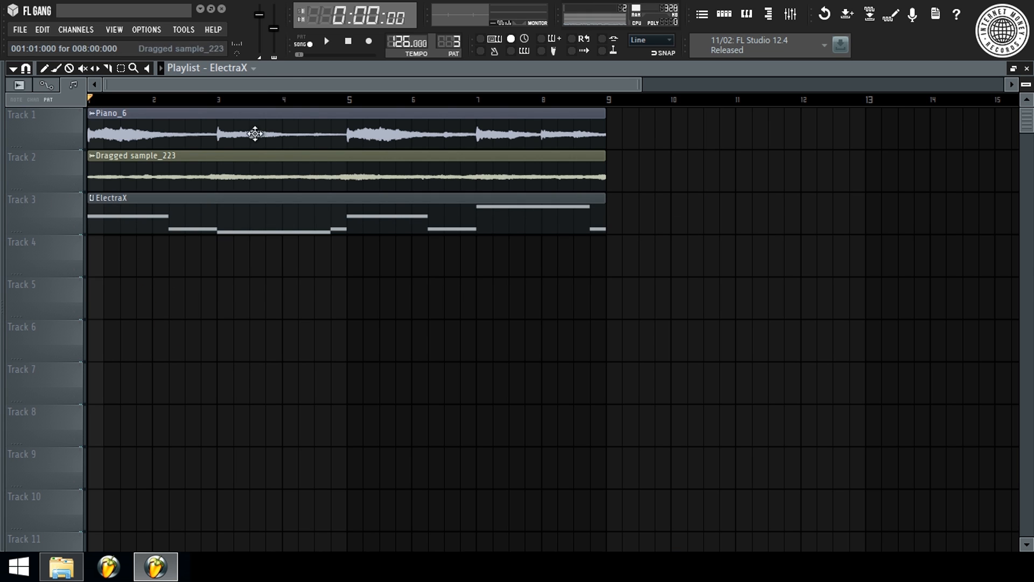
# Place the Kick pattern on Track 4 and the 808 pattern on Track 5, both starting at bar 1.
pyautogui.click(251, 68)
pyautogui.click(253, 183)
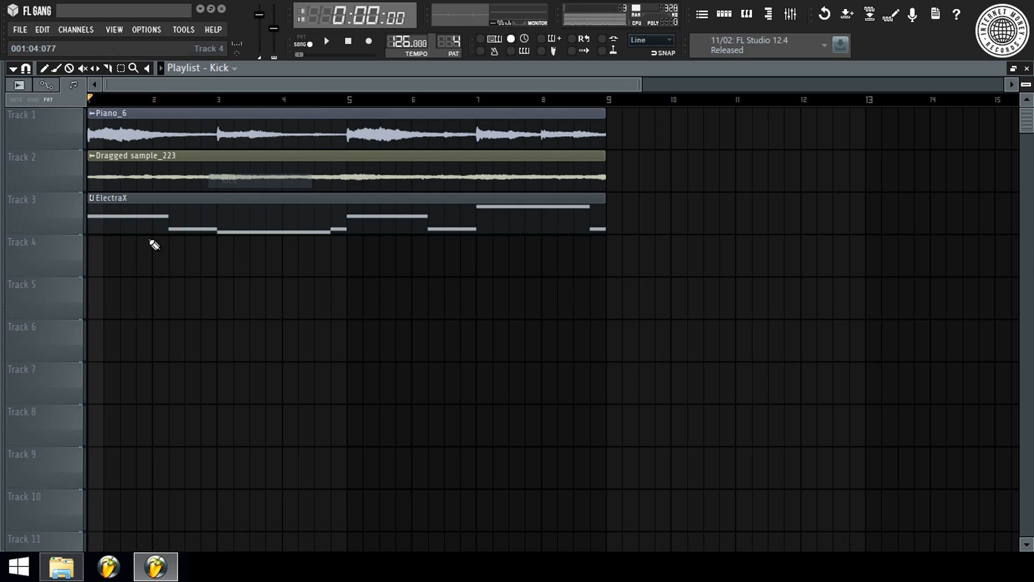
pyautogui.click(107, 256)
pyautogui.click(232, 69)
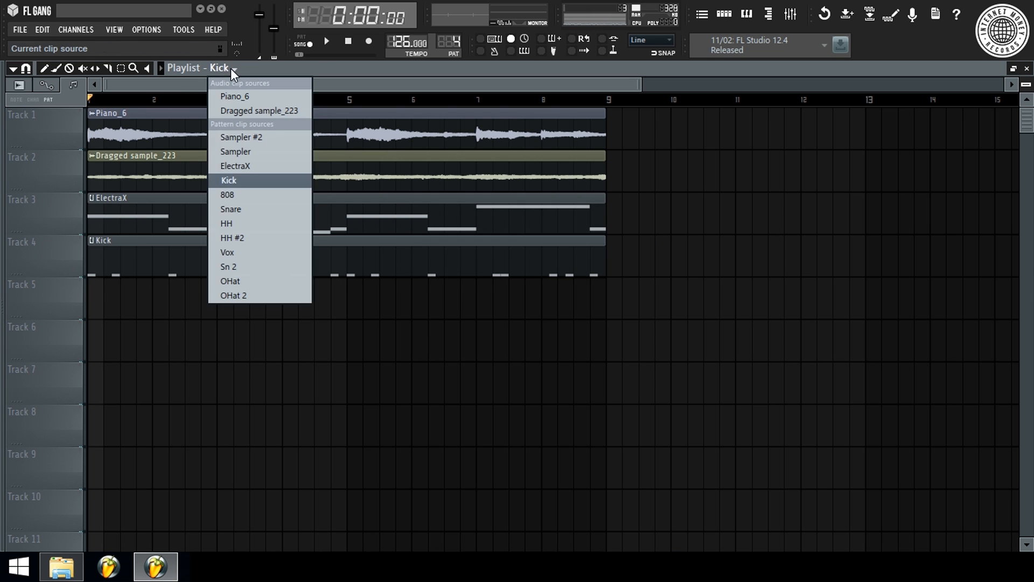
pyautogui.click(247, 182)
pyautogui.click(102, 298)
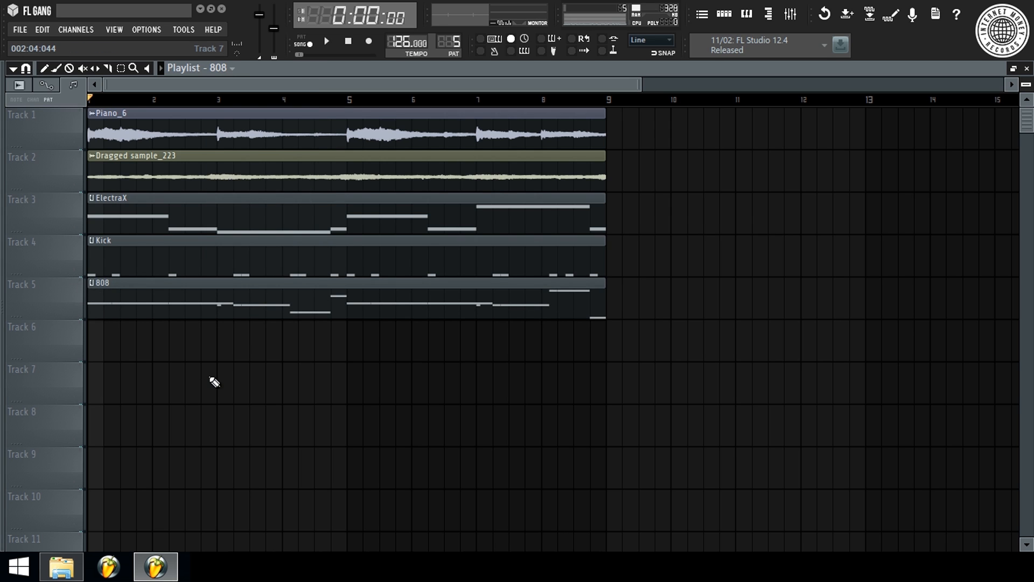
# Delete the 808, Kick and ElectraX clips from Tracks 5, 4 and 3.
pyautogui.rightClick(207, 302)
pyautogui.rightClick(204, 258)
pyautogui.rightClick(199, 223)
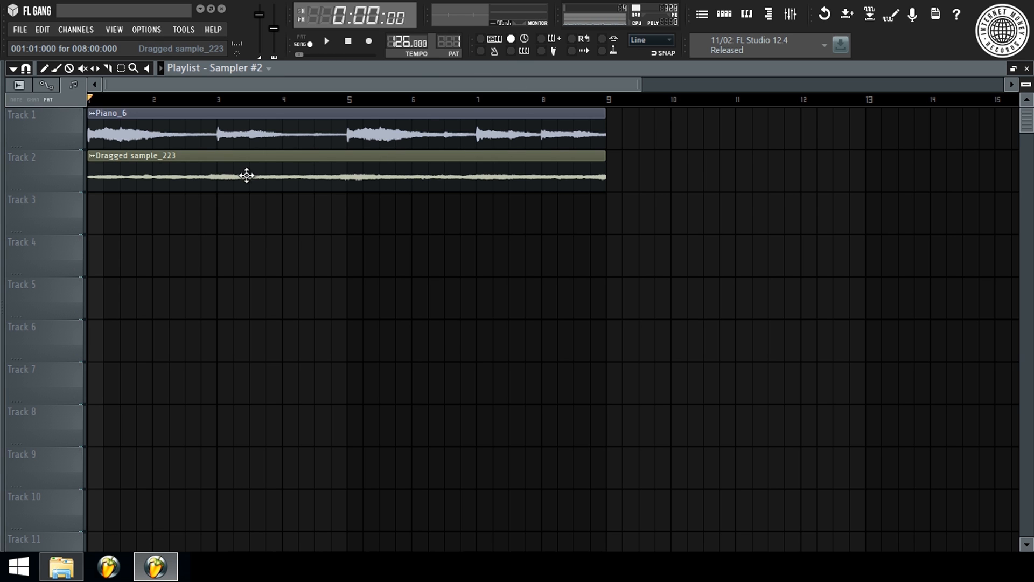
# Place the ElectraX, Kick, 808, Snare, HH, HH #2 and Vox patterns at bar 1 on Tracks 3 to 9.
pyautogui.click(138, 198)
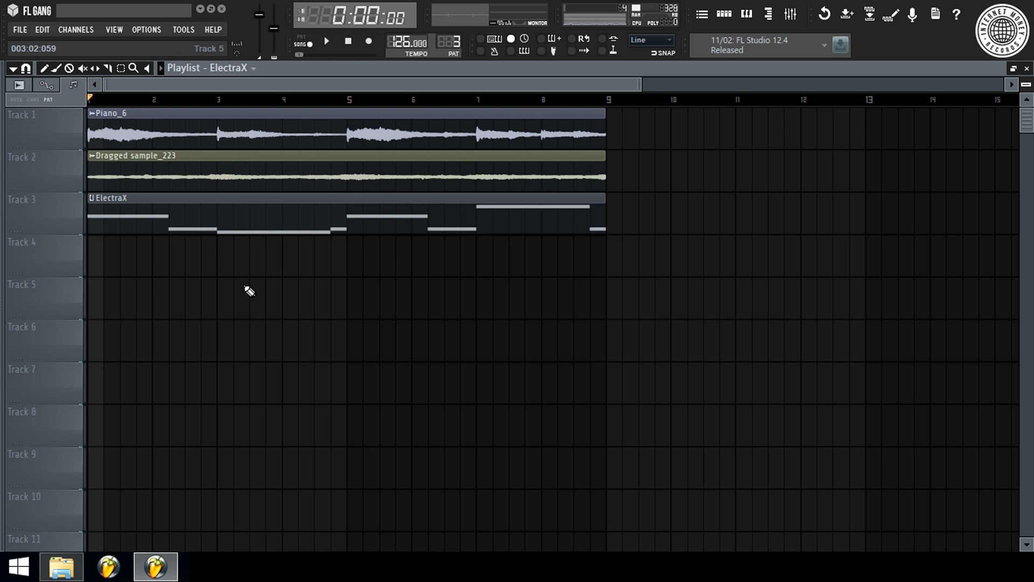
pyautogui.moveTo(264, 251); pyautogui.dragTo(75, 261)
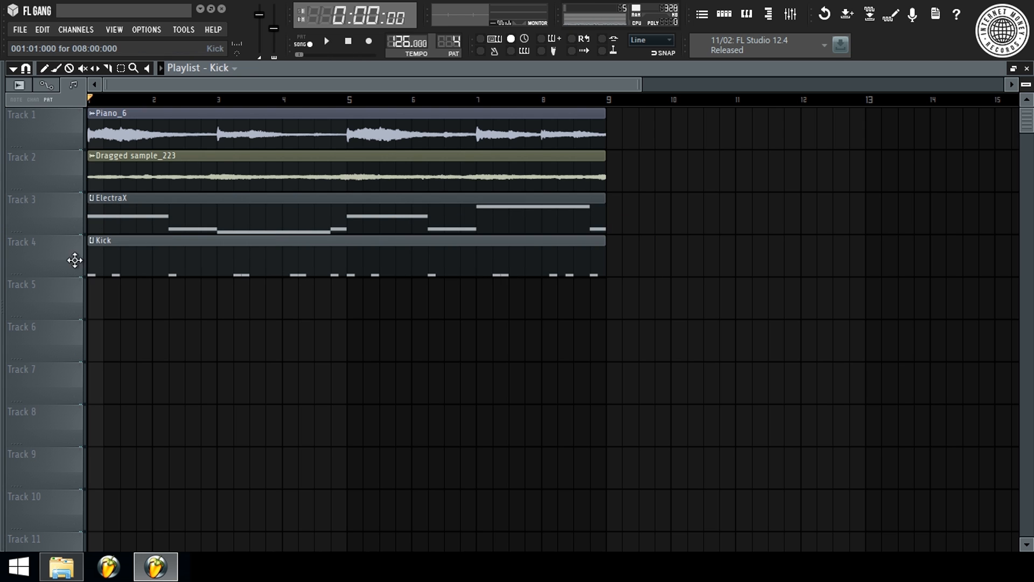
pyautogui.moveTo(144, 314); pyautogui.dragTo(3, 296)
pyautogui.click(132, 348)
pyautogui.moveTo(133, 348); pyautogui.dragTo(95, 377)
pyautogui.moveTo(111, 427); pyautogui.dragTo(91, 428)
pyautogui.moveTo(153, 485); pyautogui.dragTo(86, 484)
# Place the Sn 2, OHat and OHat 2 patterns at bar 1 on Tracks 10 to 12 and remove the empty clip from Track 13.
pyautogui.click(148, 520)
pyautogui.scroll(-4, 163, 397)
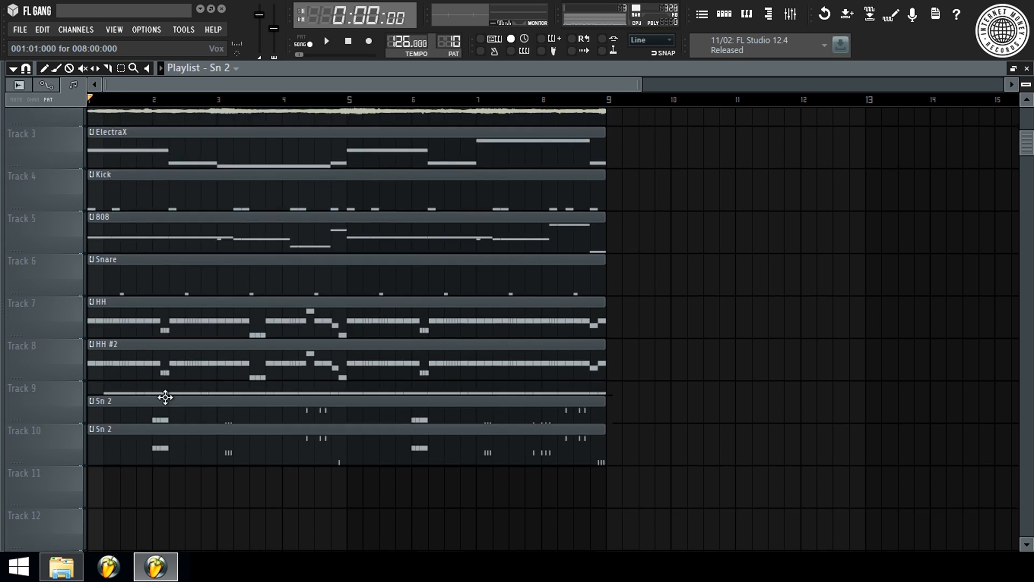
pyautogui.click(145, 376)
pyautogui.click(130, 425)
pyautogui.click(106, 457)
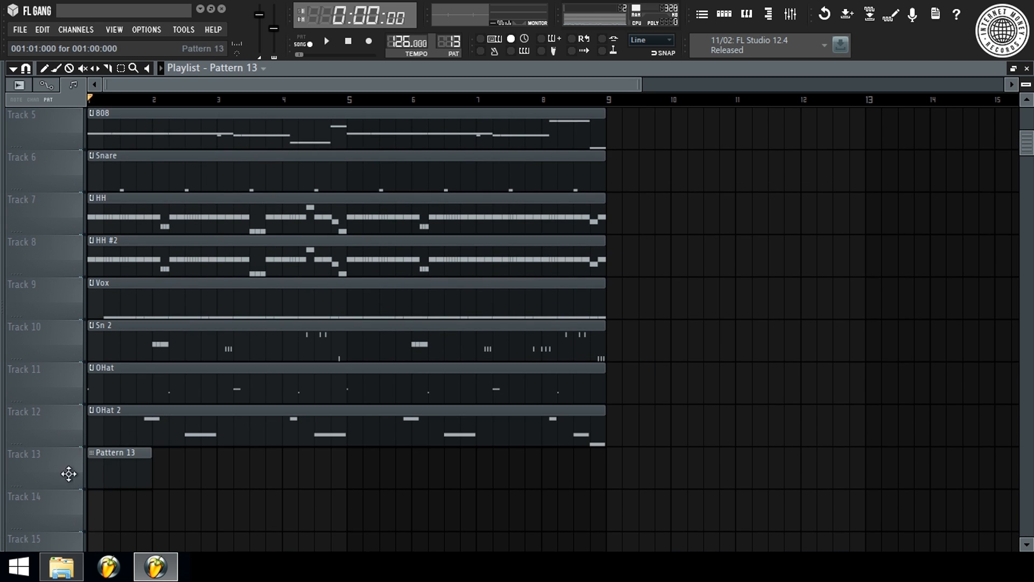
pyautogui.rightClick(132, 474)
# Play the start of the arrangement while reviewing all twelve playlist tracks, and stop playback.
pyautogui.press('space')
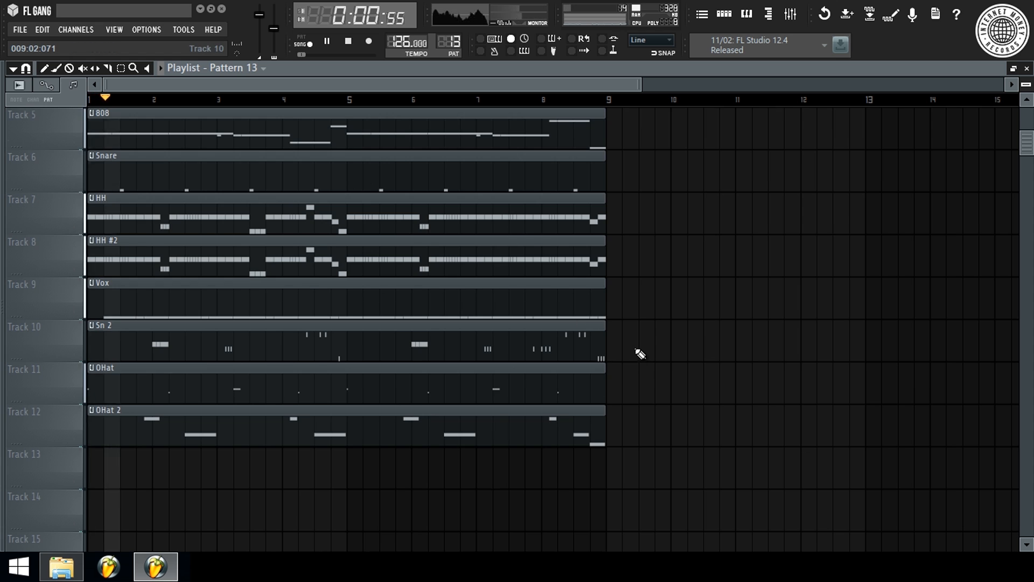
pyautogui.scroll(4, 637, 340)
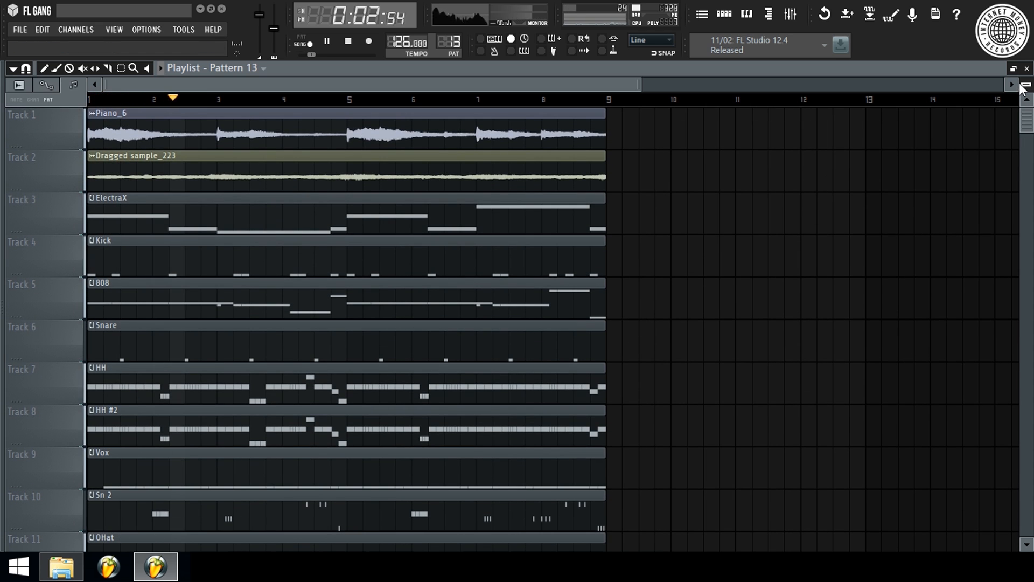
pyautogui.scroll(-2, 345, 323)
pyautogui.press('space')
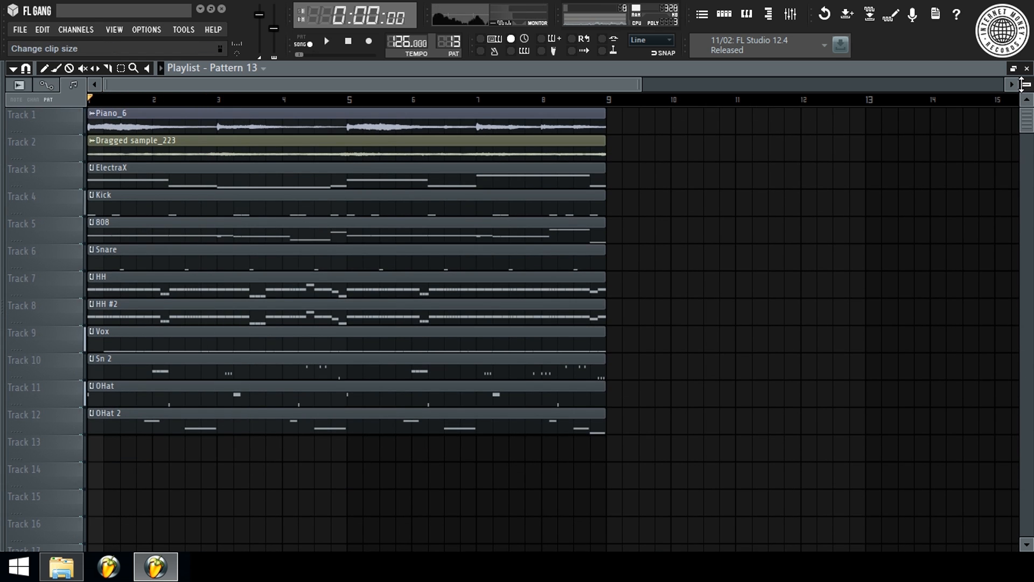
# Duplicate all playlist clips repeatedly until the arrangement fills 64 bars, deselect them and return the playhead to the start.
pyautogui.hotkey('ctrl', 'a')
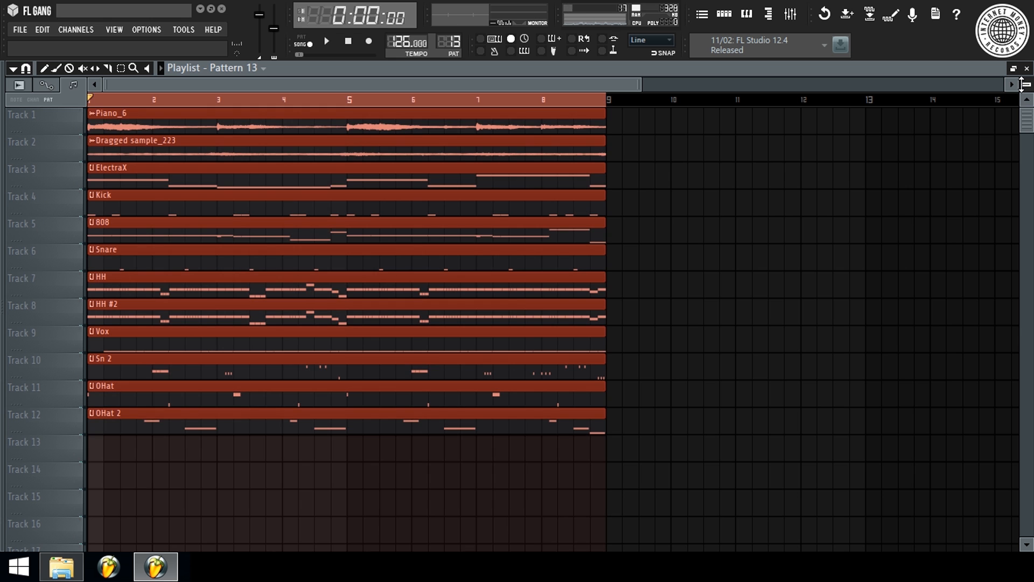
pyautogui.hotkey('ctrl', 'b')
pyautogui.hotkey('ctrl', 'a')
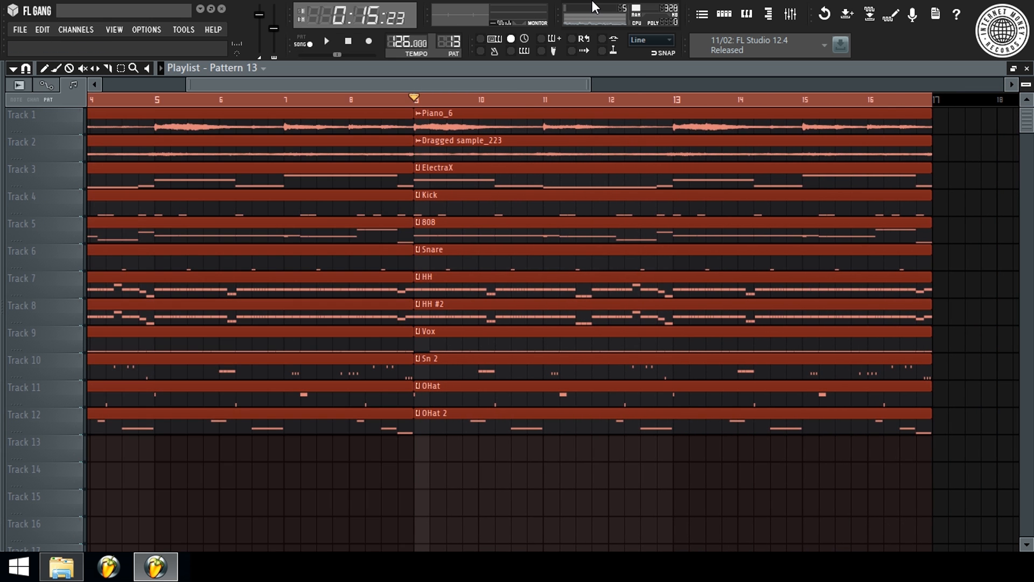
pyautogui.hotkey('ctrl', 'b')
pyautogui.hotkey('ctrl', 'a')
pyautogui.hotkey('ctrl', 'b')
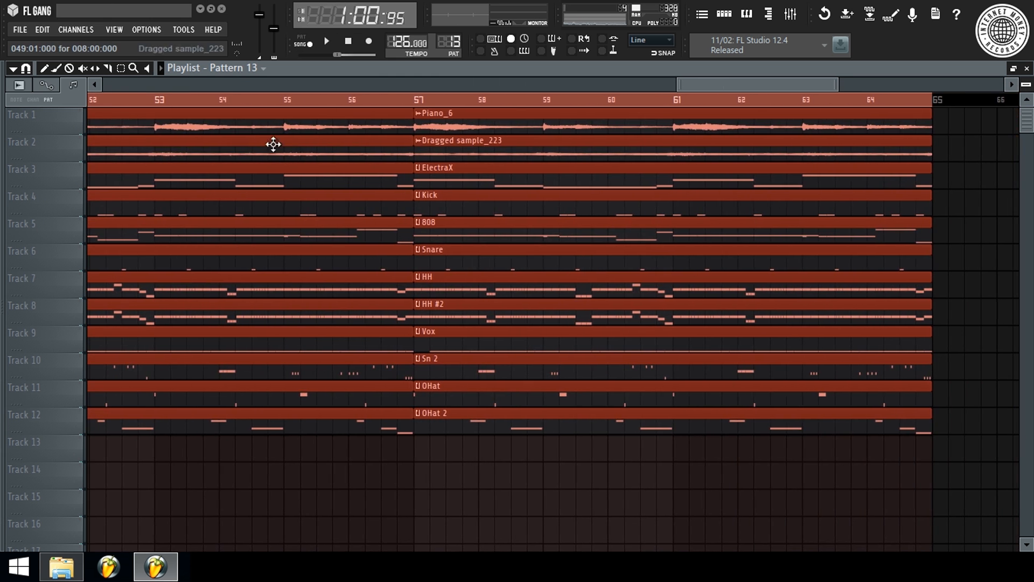
pyautogui.click(341, 111)
pyautogui.scroll(-5, 342, 109)
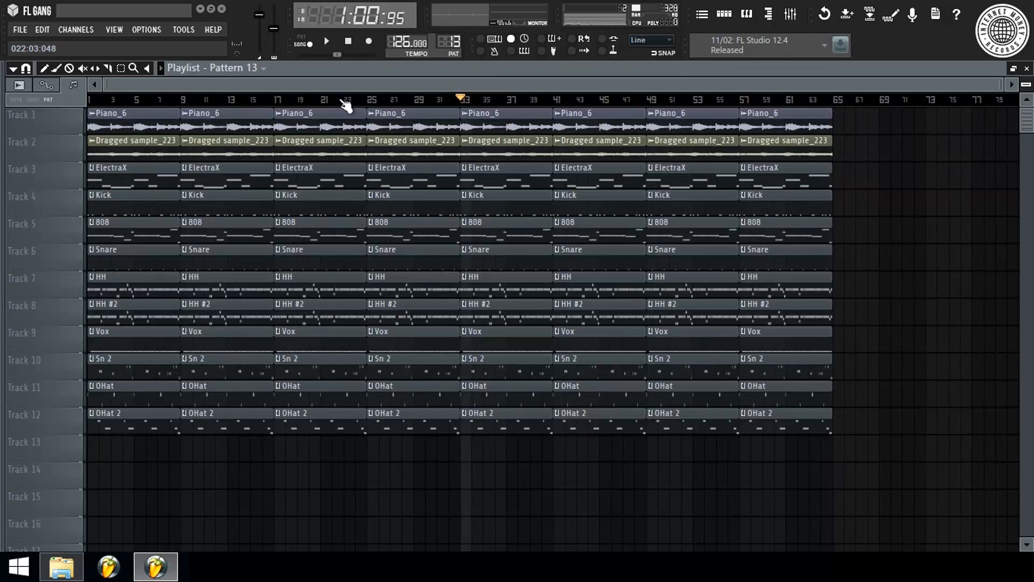
pyautogui.press('Home')
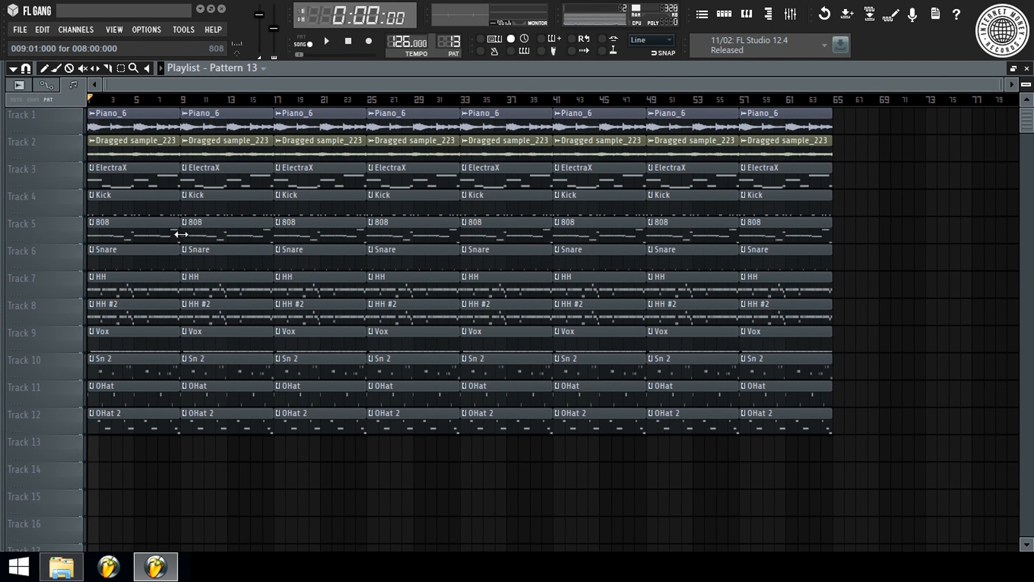
# Play the arrangement and delete the first eight-bar clips on Tracks 2 to 12, leaving only Piano_6 as the intro.
pyautogui.press('space')
pyautogui.scroll(4, 235, 157)
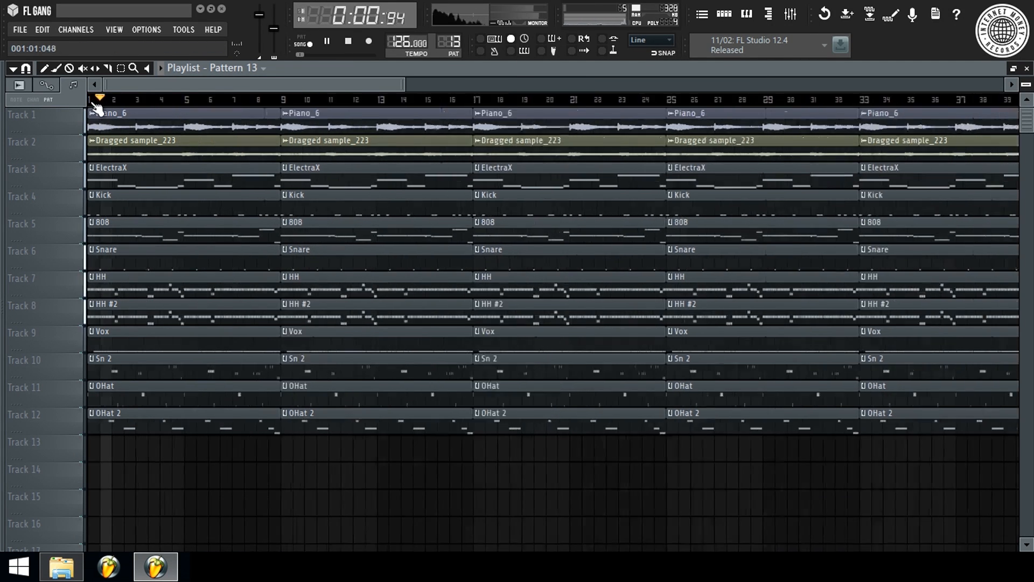
pyautogui.moveTo(234, 157); pyautogui.dragTo(281, 531)
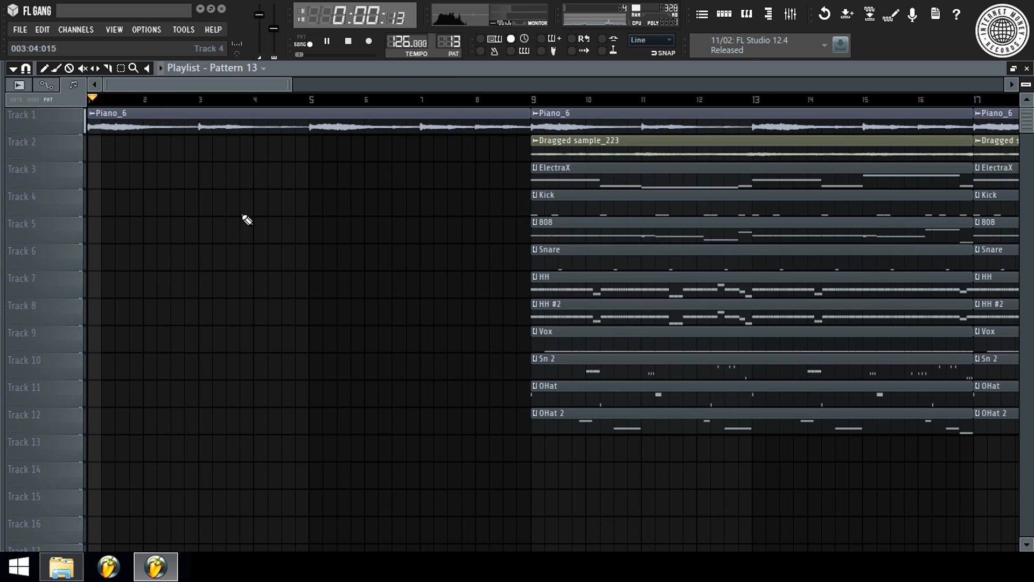
# Try adding the Dragged sample_223 clip to the intro on Track 2, and delete it again.
pyautogui.click(589, 155)
pyautogui.click(120, 157)
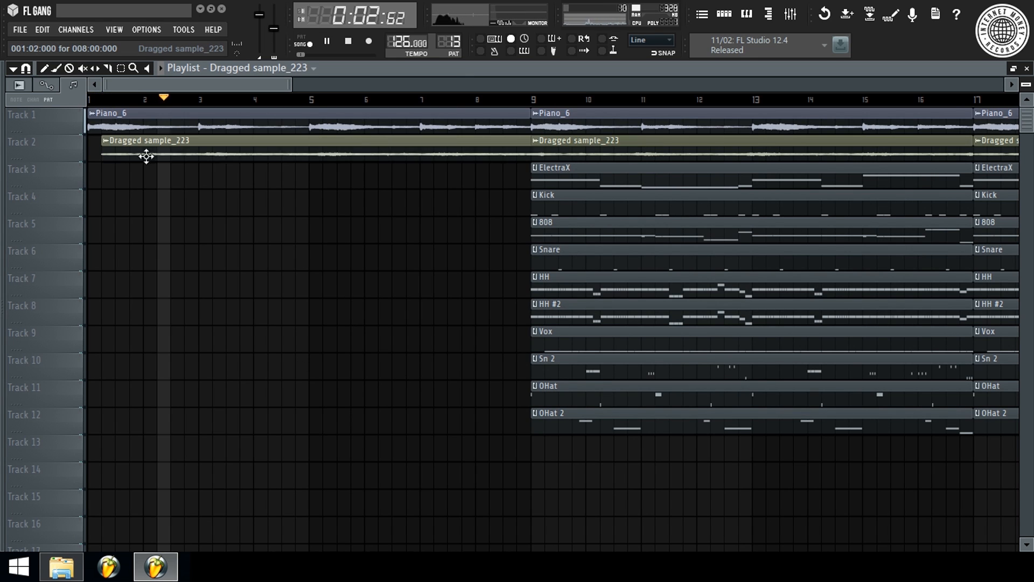
pyautogui.rightClick(173, 147)
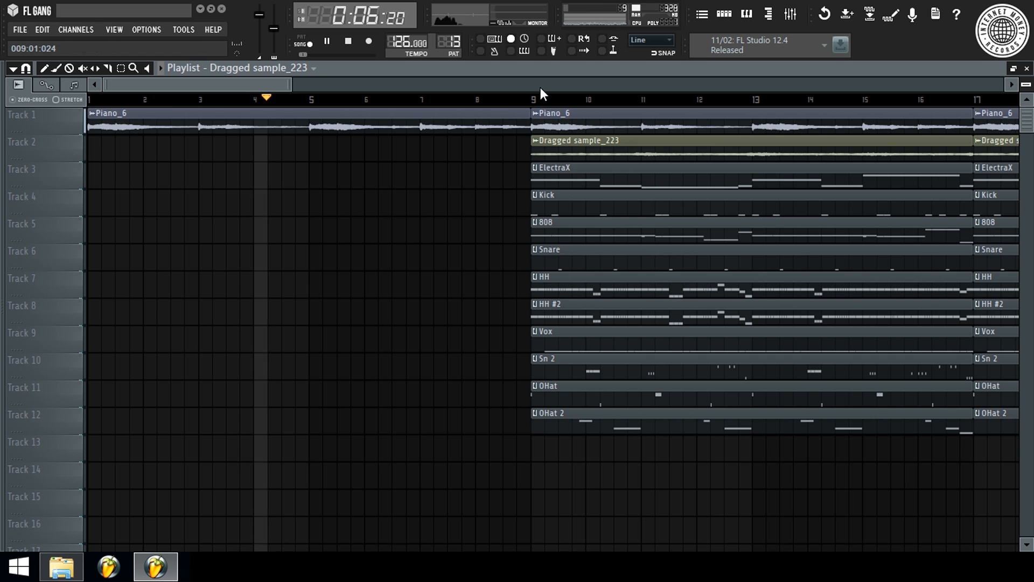
# Delete the ElectraX, Kick, HH #2, Snare and HH clips from bars 9 to 16 of the playlist.
pyautogui.scroll(-4, 541, 85)
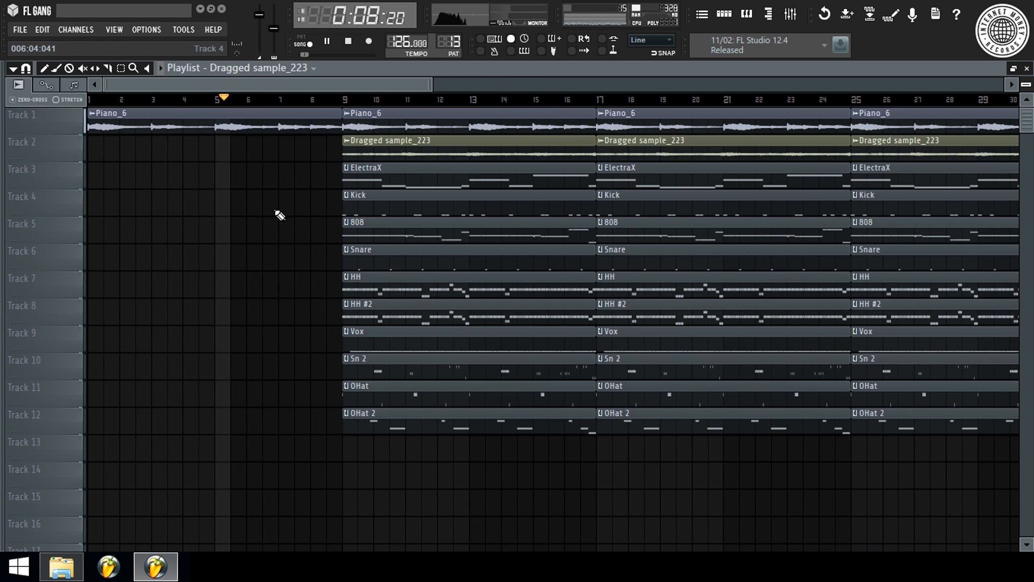
pyautogui.rightClick(406, 200)
pyautogui.rightClick(422, 178)
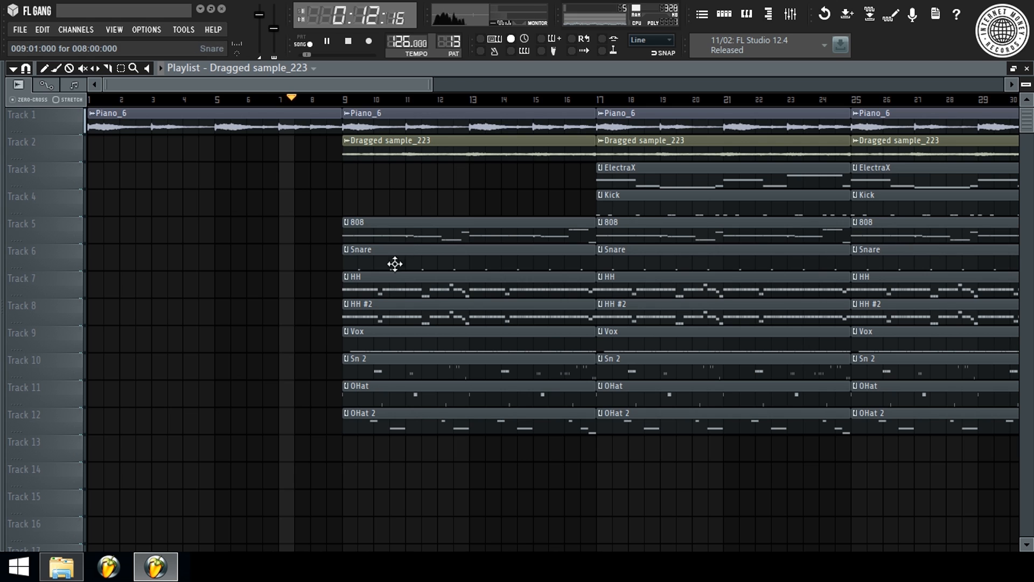
pyautogui.rightClick(386, 319)
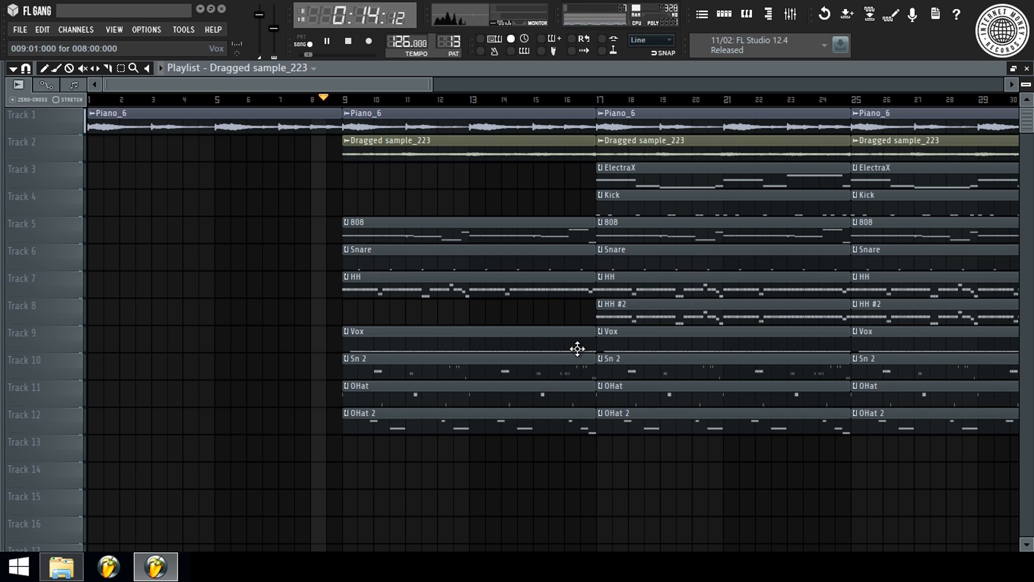
pyautogui.rightClick(417, 264)
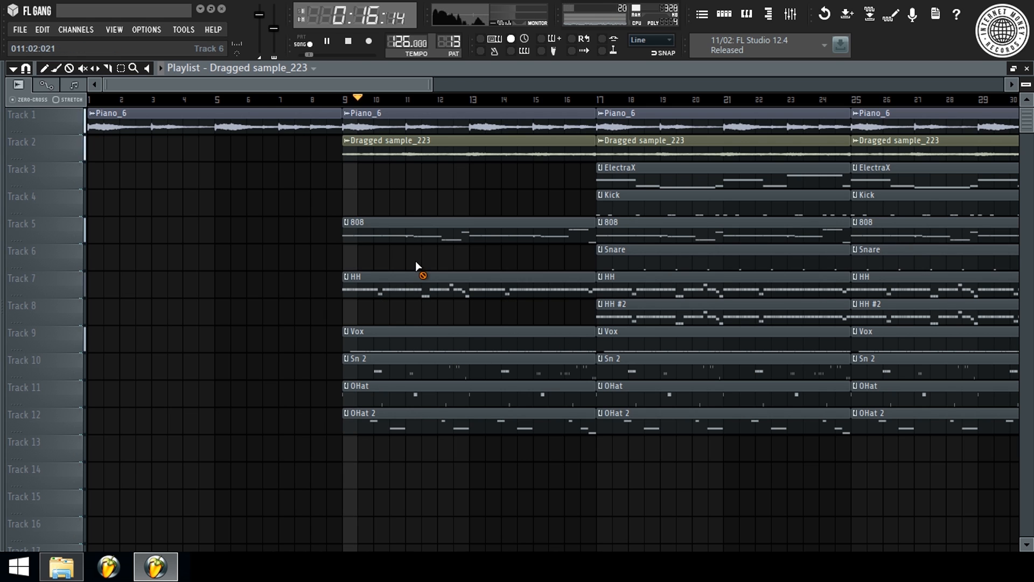
pyautogui.rightClick(420, 283)
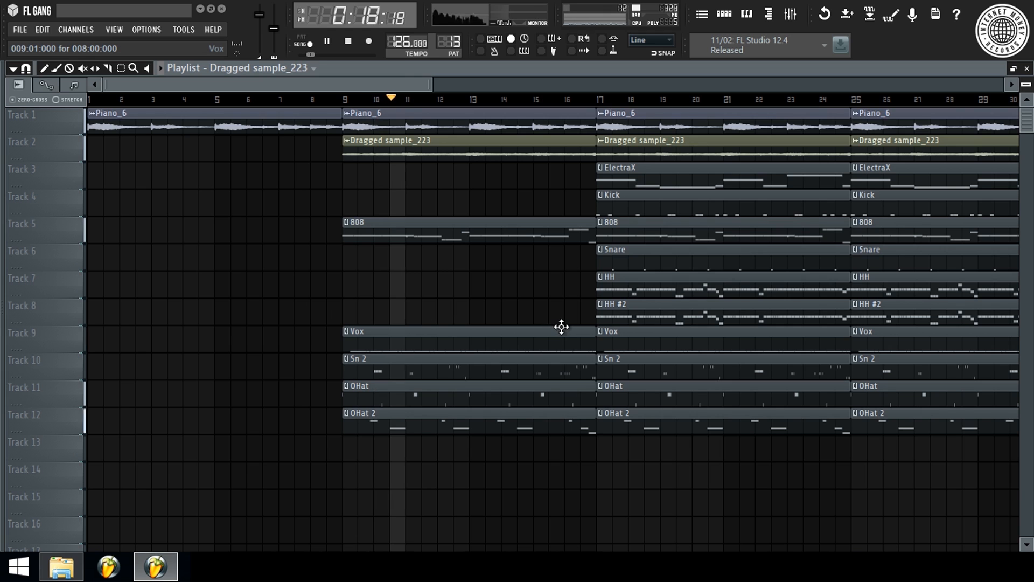
pyautogui.scroll(-3, 404, 107)
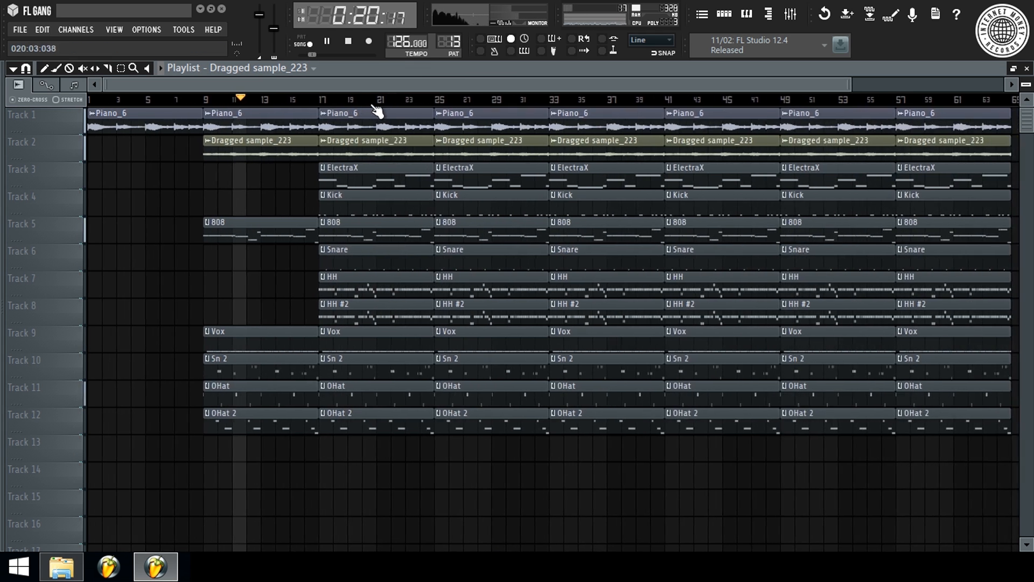
pyautogui.click(799, 20)
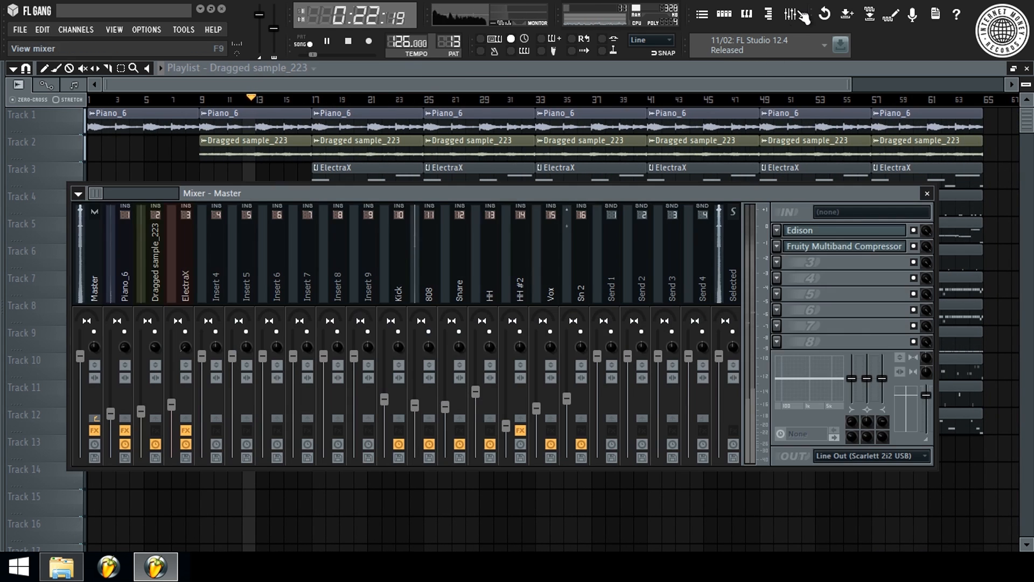
pyautogui.press('F9')
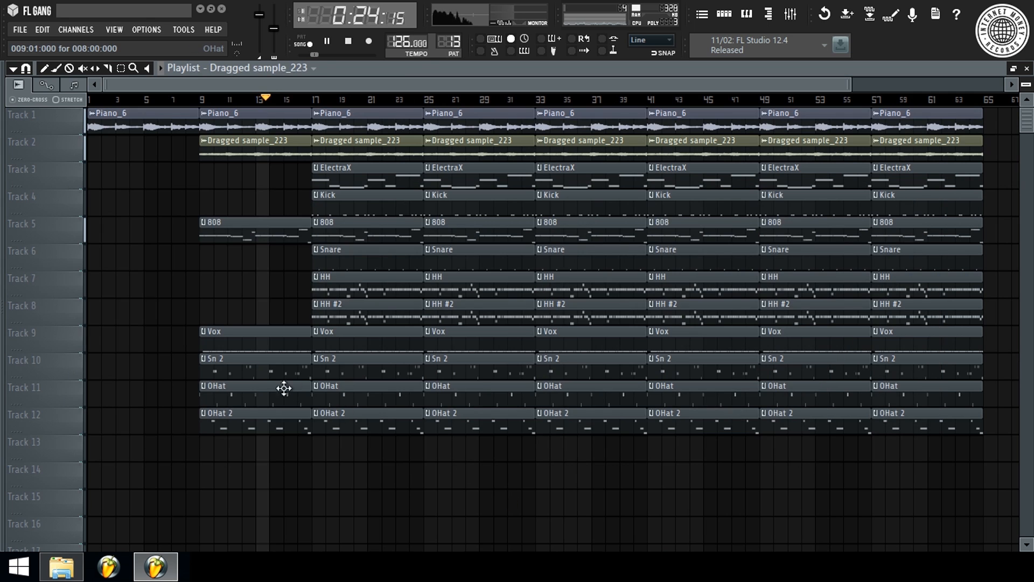
# Delete all ElectraX and Dragged sample_223 clips from bar 33 to the end of the playlist.
pyautogui.click(254, 374)
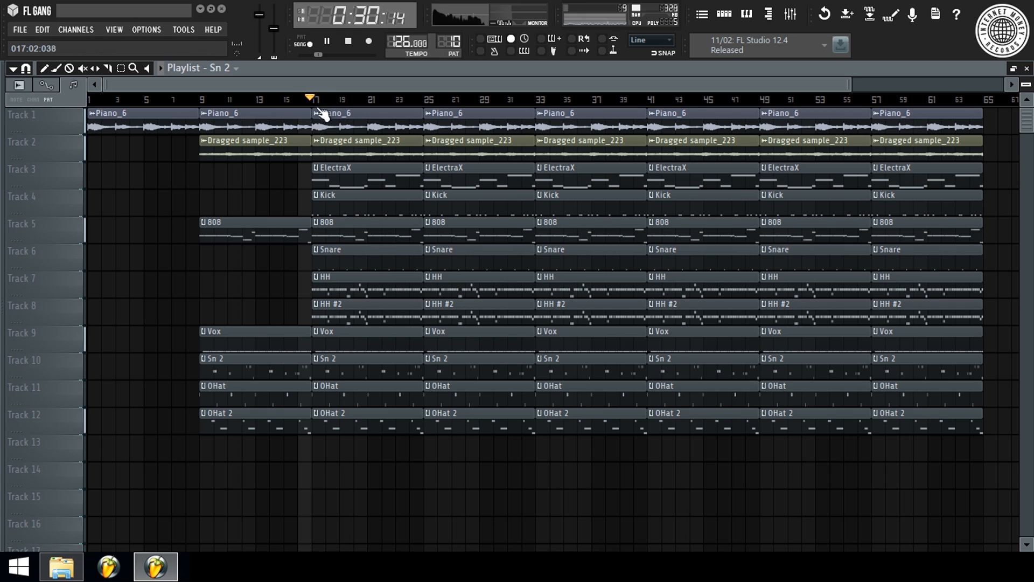
pyautogui.rightClick(635, 170)
pyautogui.rightClick(700, 174)
pyautogui.rightClick(808, 171)
pyautogui.rightClick(921, 167)
pyautogui.rightClick(916, 147)
pyautogui.rightClick(816, 147)
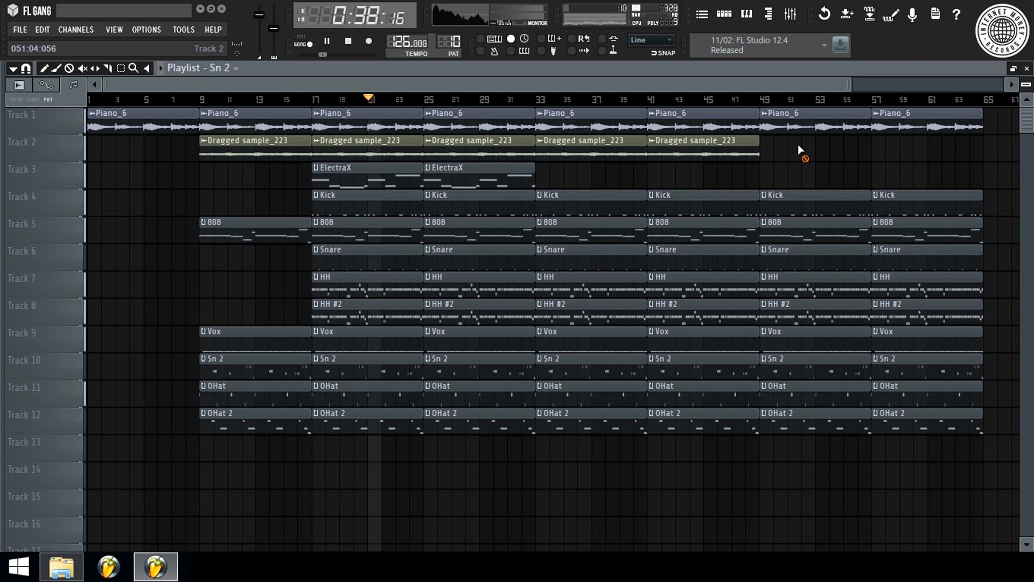
pyautogui.rightClick(700, 147)
pyautogui.rightClick(593, 143)
# Move the playhead to bar 33, delete the Kick and 808 clips in bars 33 to 40, and play from there.
pyautogui.press('space')
pyautogui.moveTo(319, 100)
pyautogui.mouseDown()
pyautogui.moveTo(493, 99)
pyautogui.moveTo(324, 139)
pyautogui.moveTo(568, 143)
pyautogui.moveTo(550, 148)
pyautogui.mouseUp()
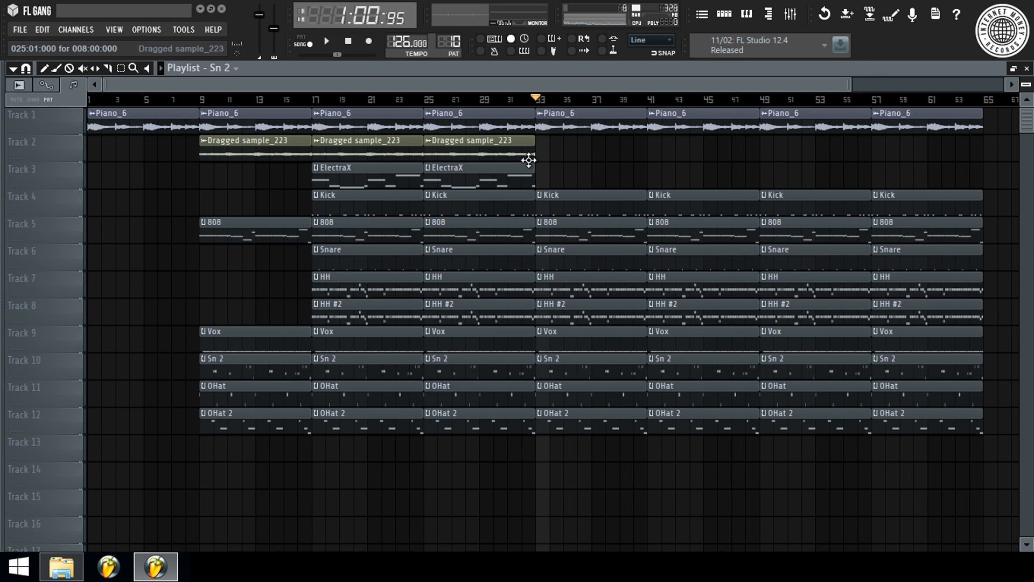
pyautogui.moveTo(593, 197); pyautogui.dragTo(543, 234)
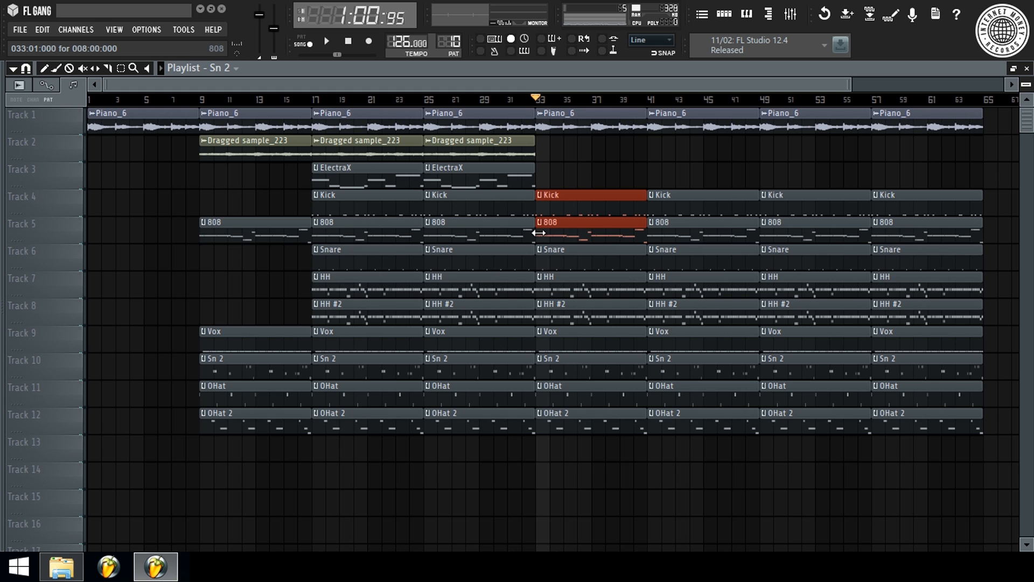
pyautogui.rightClick(622, 202)
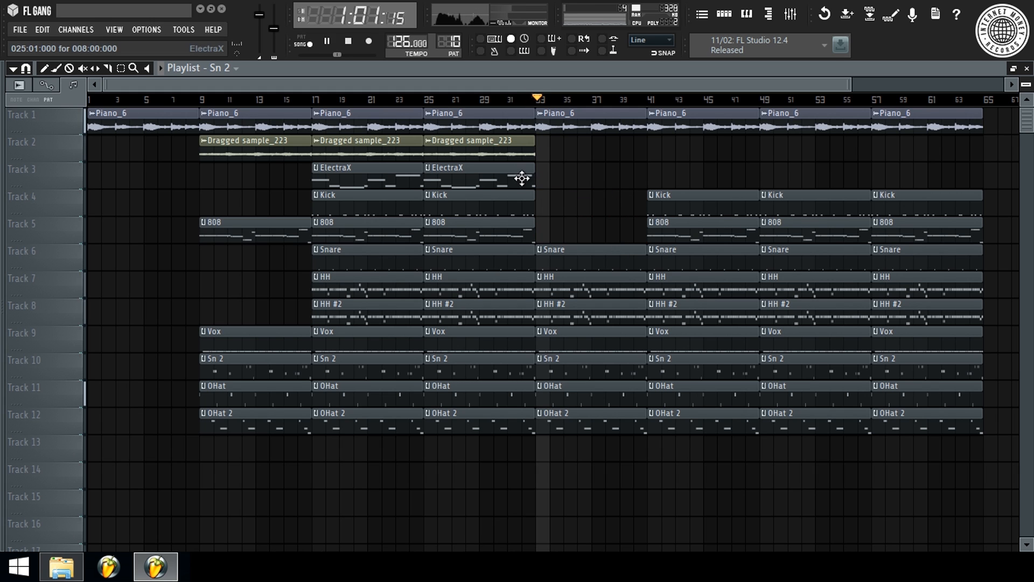
pyautogui.press('space')
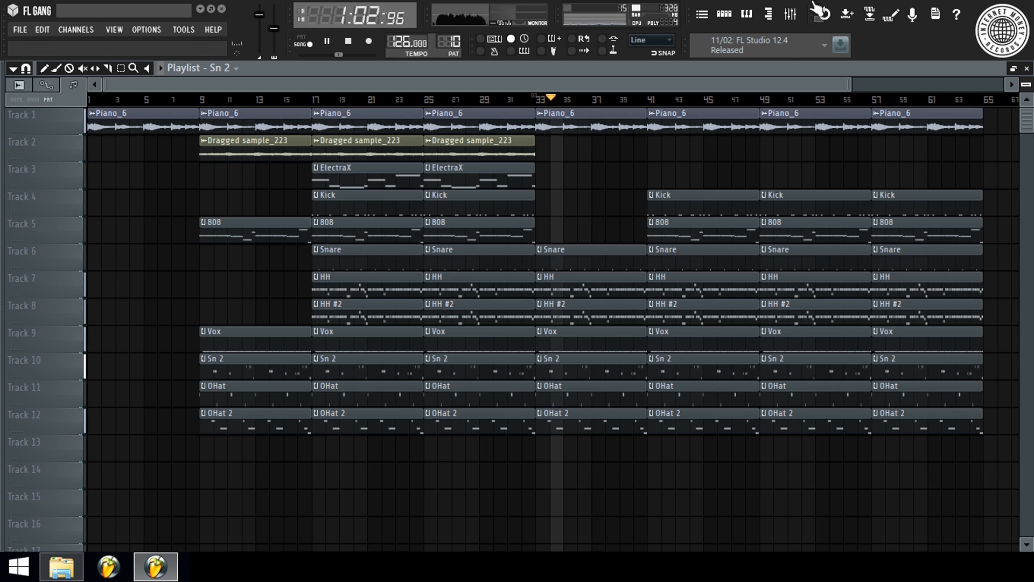
# Lower the volume fader of the Sn 2 mixer track slightly and close the mixer.
pyautogui.click(790, 15)
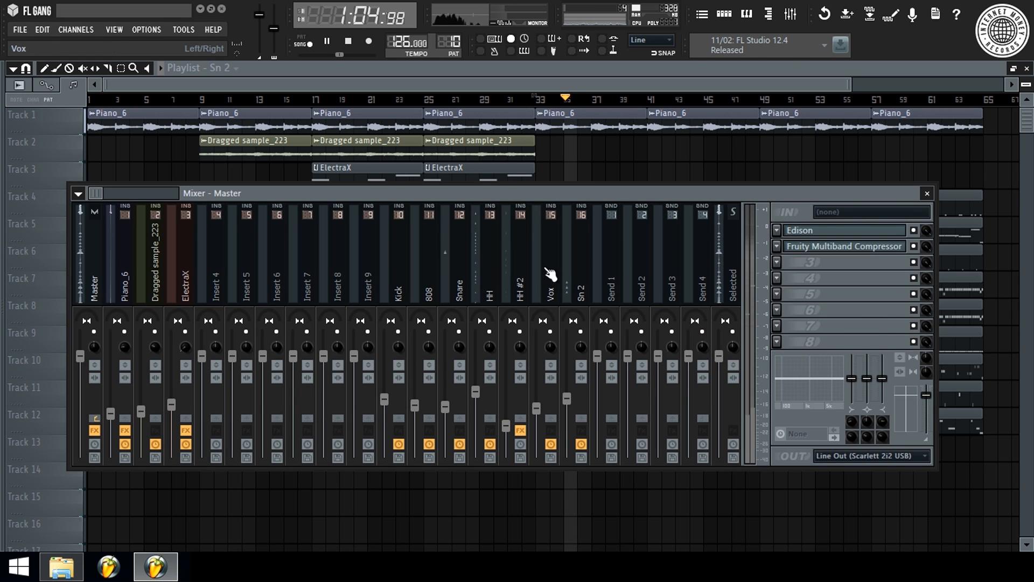
pyautogui.moveTo(566, 398); pyautogui.dragTo(566, 408)
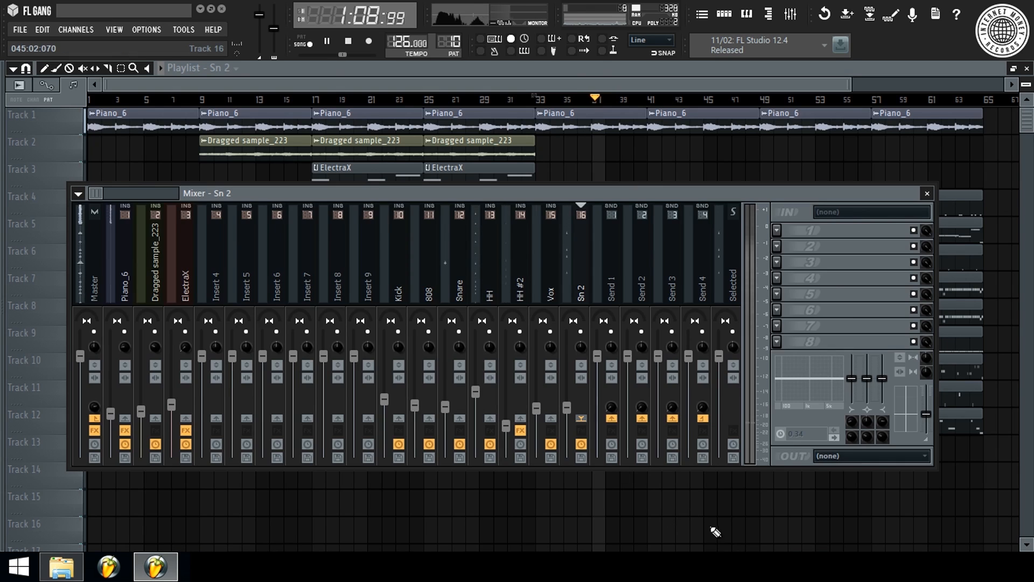
pyautogui.press('F9')
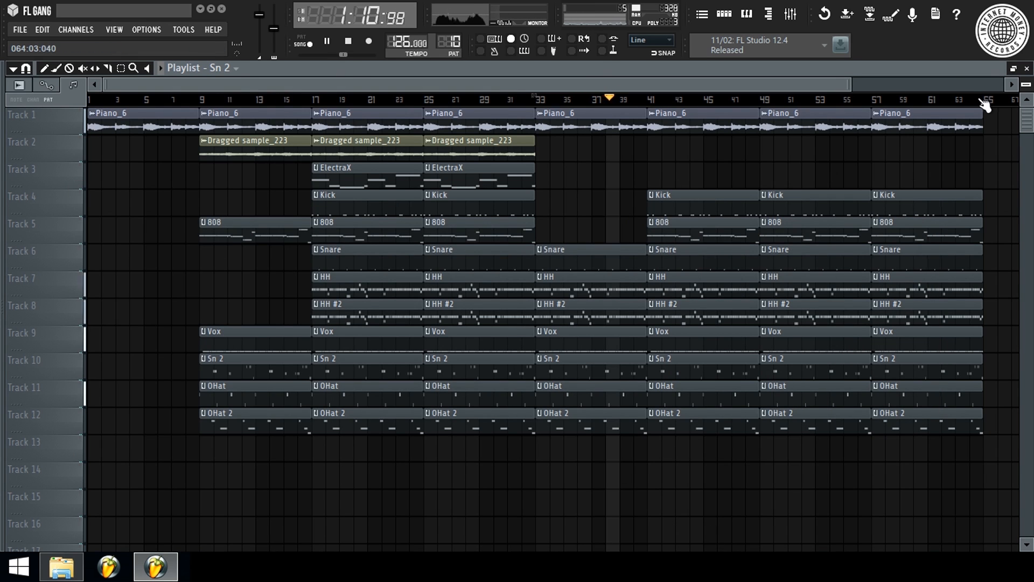
# Delete the HH #2, Vox and OHat 2 clips in bars 41 to 56, and every clip except Piano_6 in bars 57 to 64.
pyautogui.scroll(2, 984, 106)
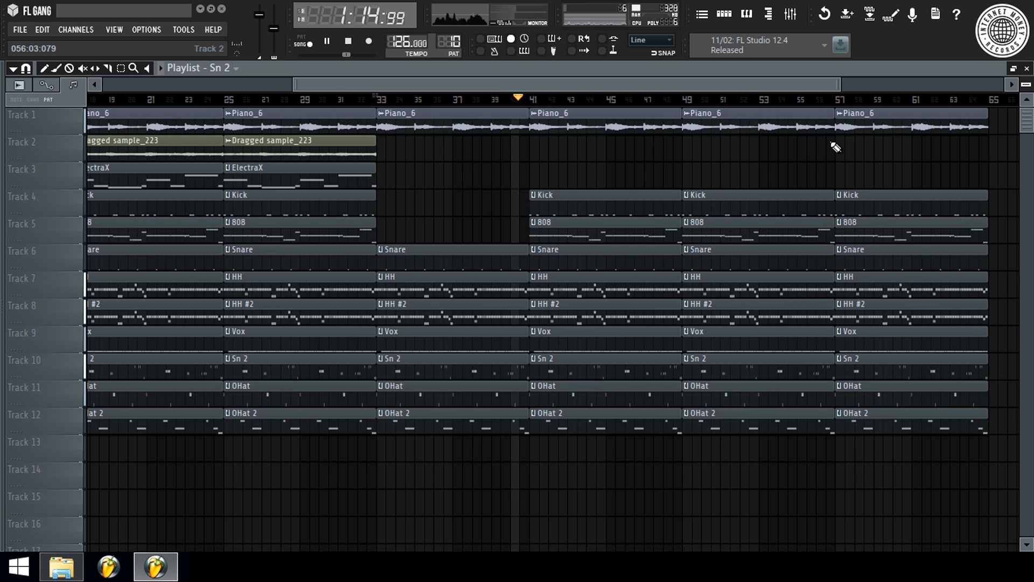
pyautogui.rightClick(579, 308)
pyautogui.rightClick(722, 310)
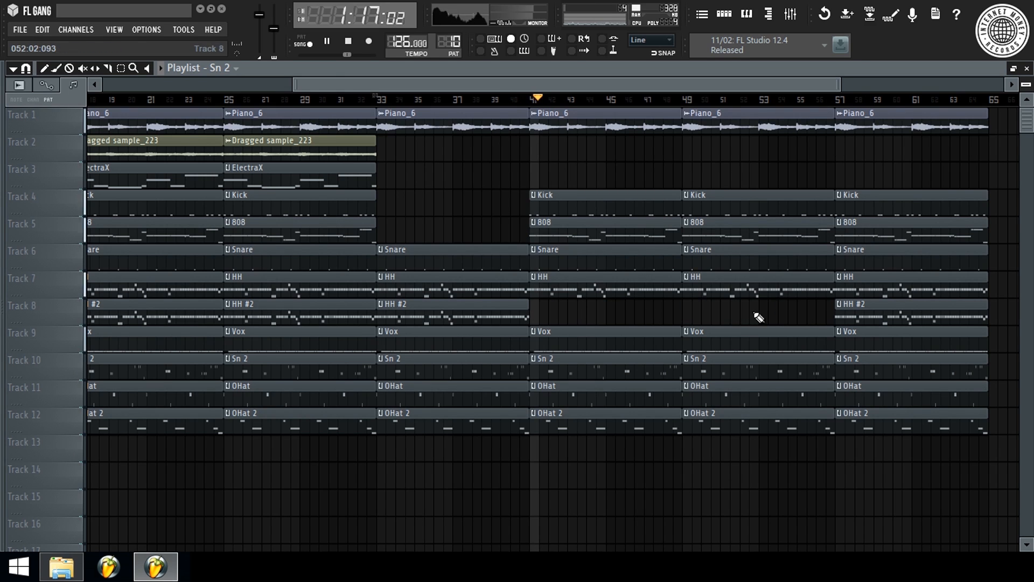
pyautogui.rightClick(593, 340)
pyautogui.rightClick(711, 340)
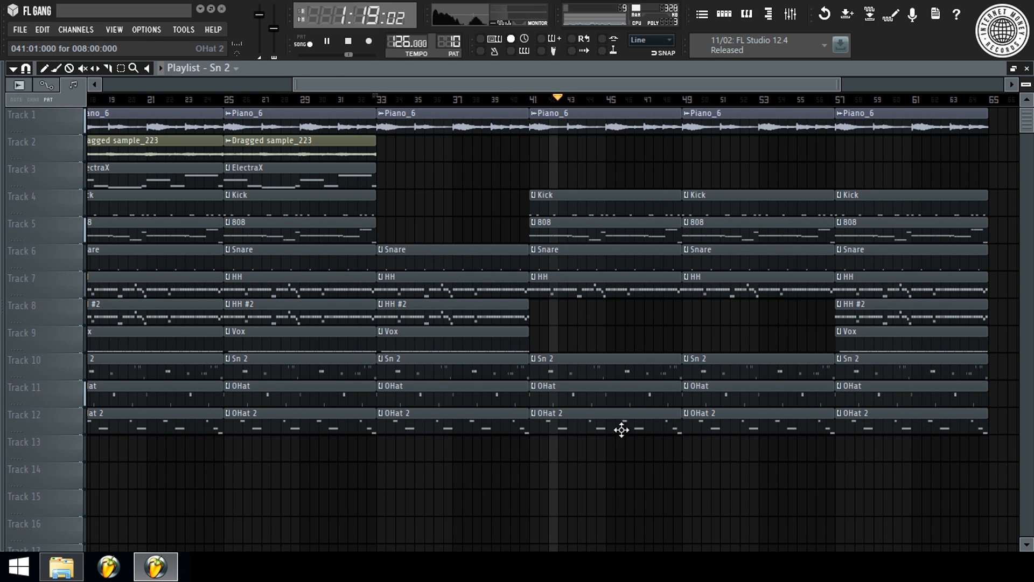
pyautogui.rightClick(622, 429)
pyautogui.rightClick(722, 431)
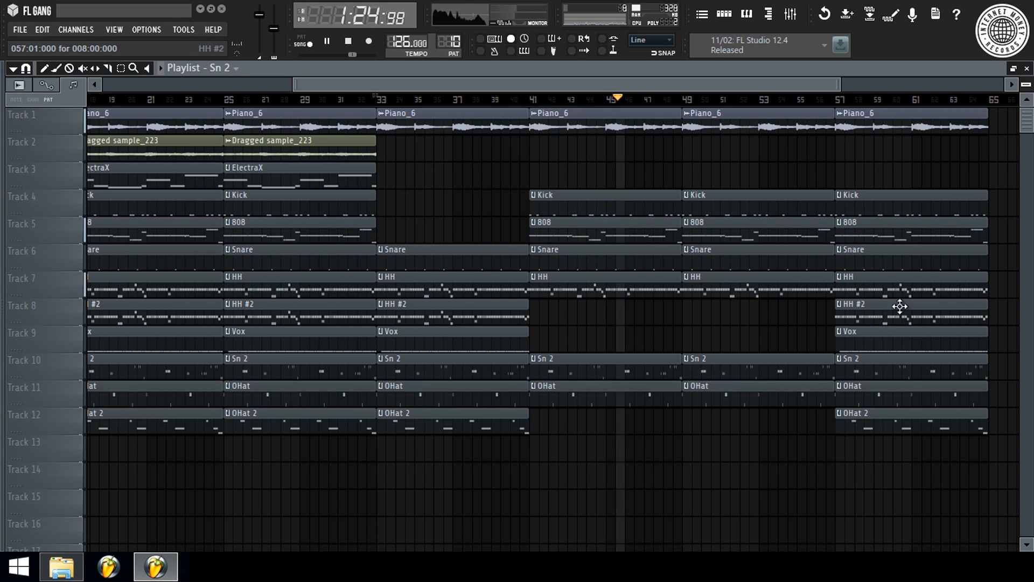
pyautogui.rightClick(890, 209)
# Place an HH #2 clip in bars 49 to 56 on Track 8 and trim the HH clip above it to start at bar 53.
pyautogui.moveTo(639, 86); pyautogui.dragTo(683, 86)
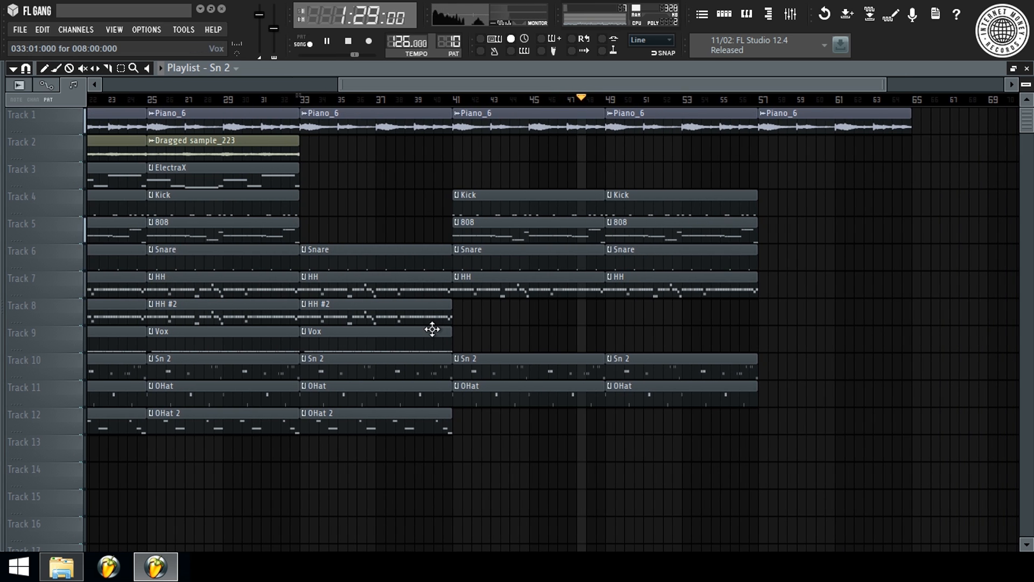
pyautogui.rightClick(651, 291)
pyautogui.moveTo(425, 323); pyautogui.dragTo(734, 320)
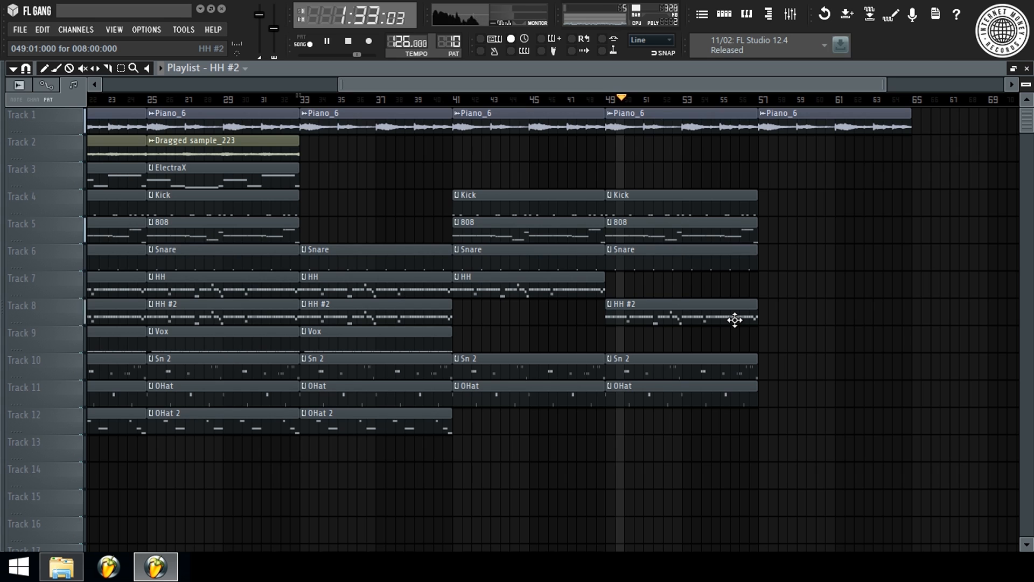
pyautogui.moveTo(464, 280); pyautogui.dragTo(675, 295)
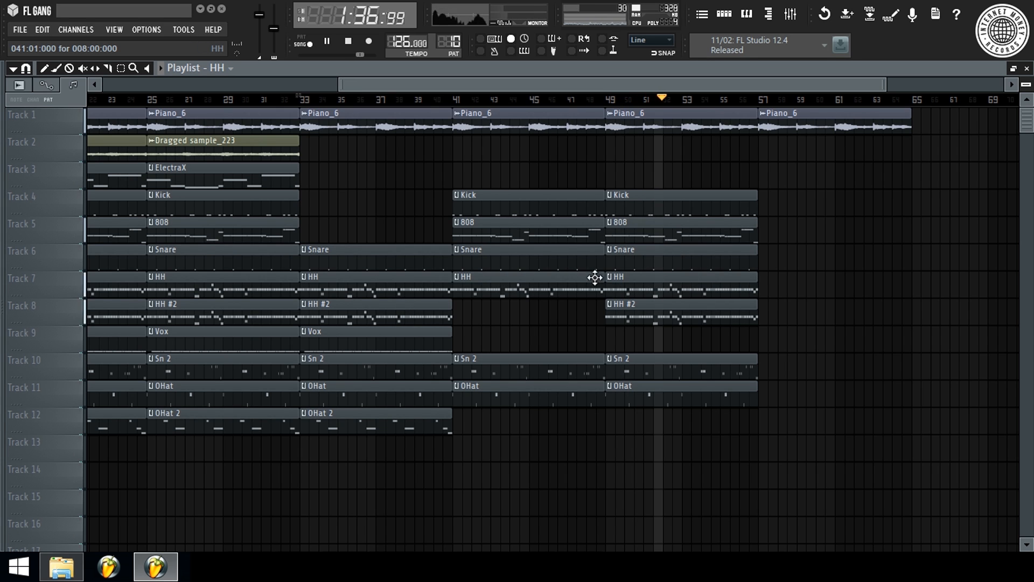
pyautogui.moveTo(608, 288); pyautogui.dragTo(691, 290)
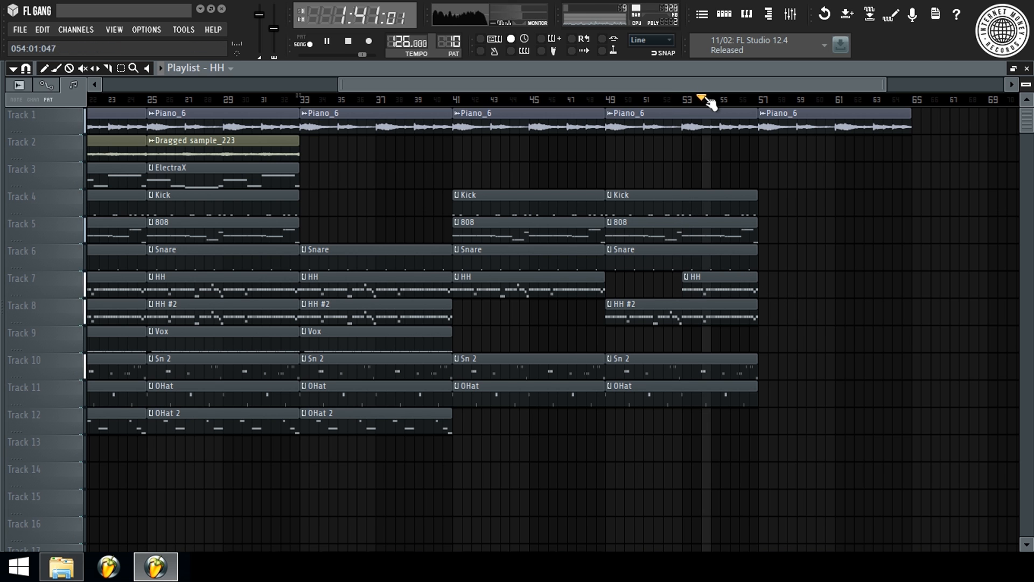
pyautogui.scroll(-2, 706, 104)
pyautogui.doubleClick(711, 315)
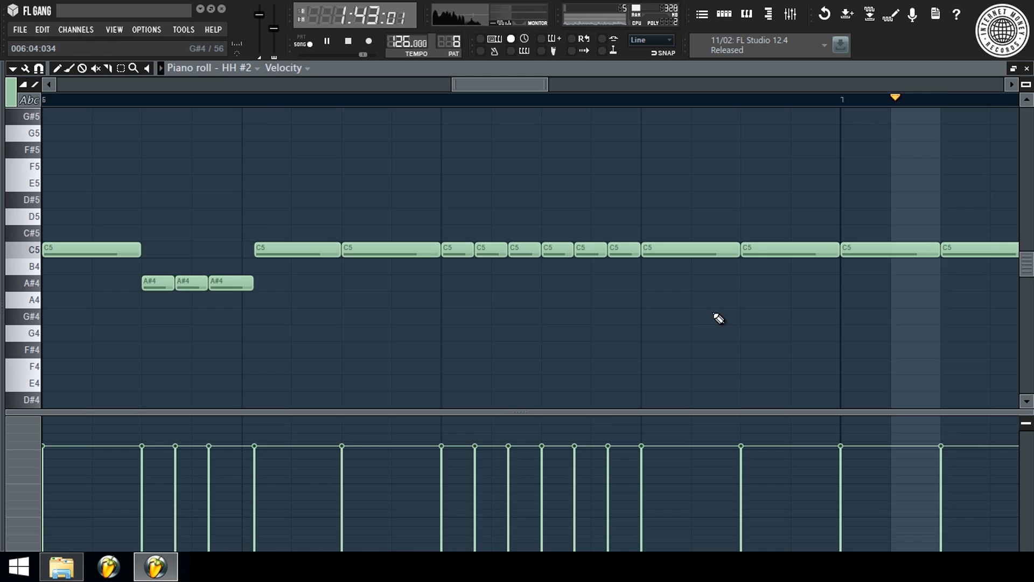
pyautogui.press('Escape')
pyautogui.press('Escape')
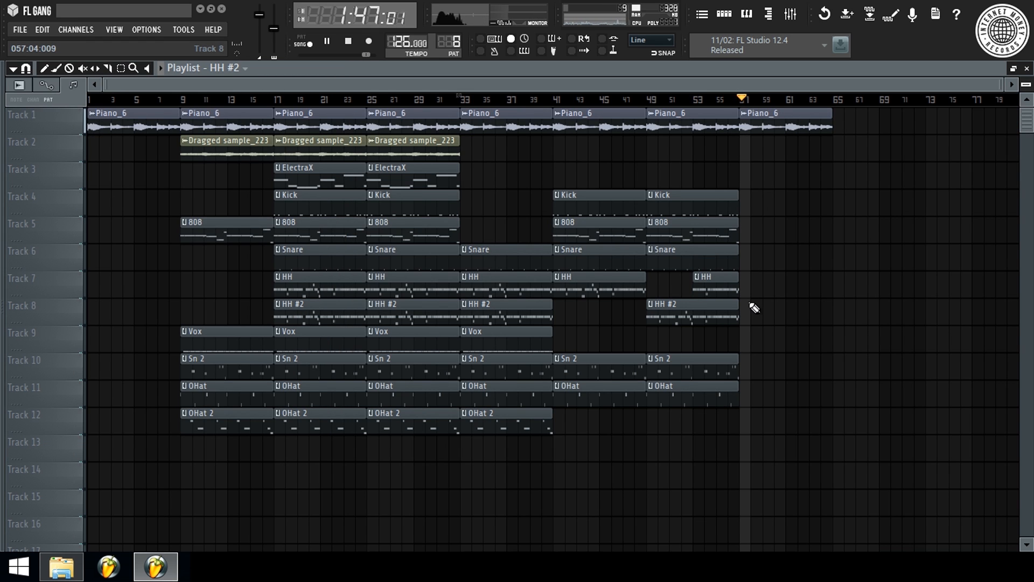
# Play from bar 57 and duplicate all clips of bars 17 to 64 so the copy starts at bar 65, leaving them deselected.
pyautogui.scroll(3, 873, 110)
pyautogui.press('space')
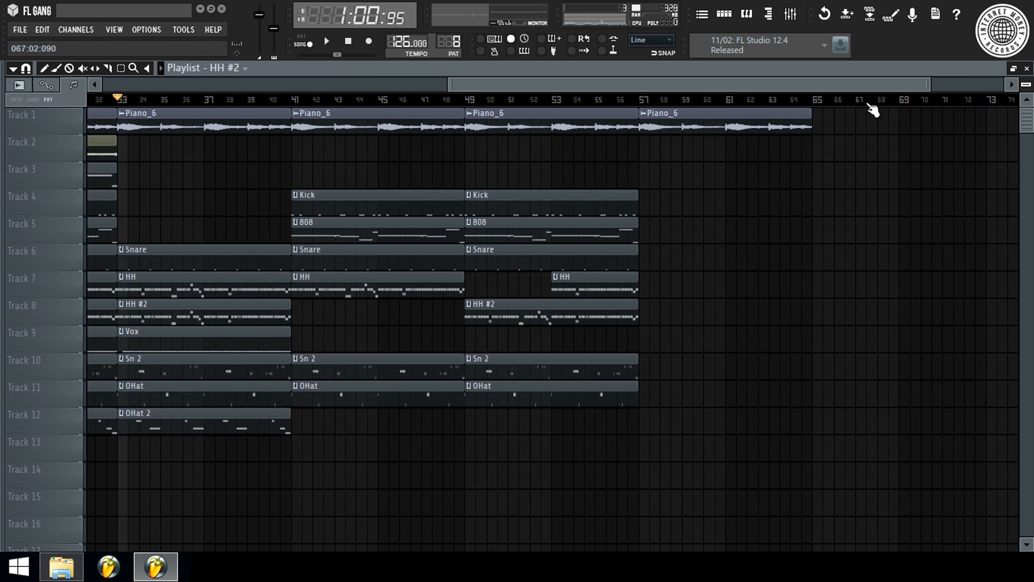
pyautogui.click(648, 101)
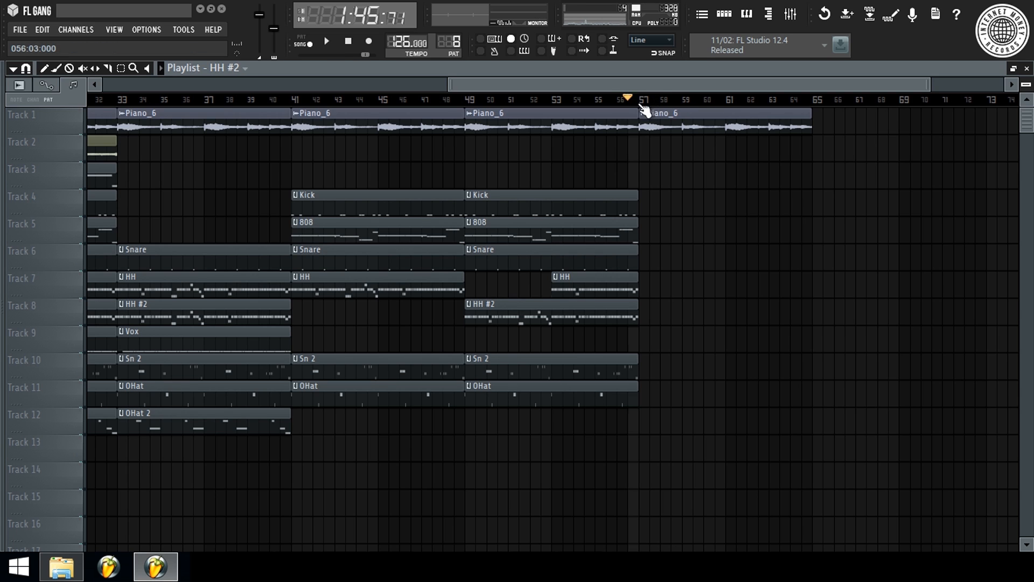
pyautogui.scroll(-3, 858, 104)
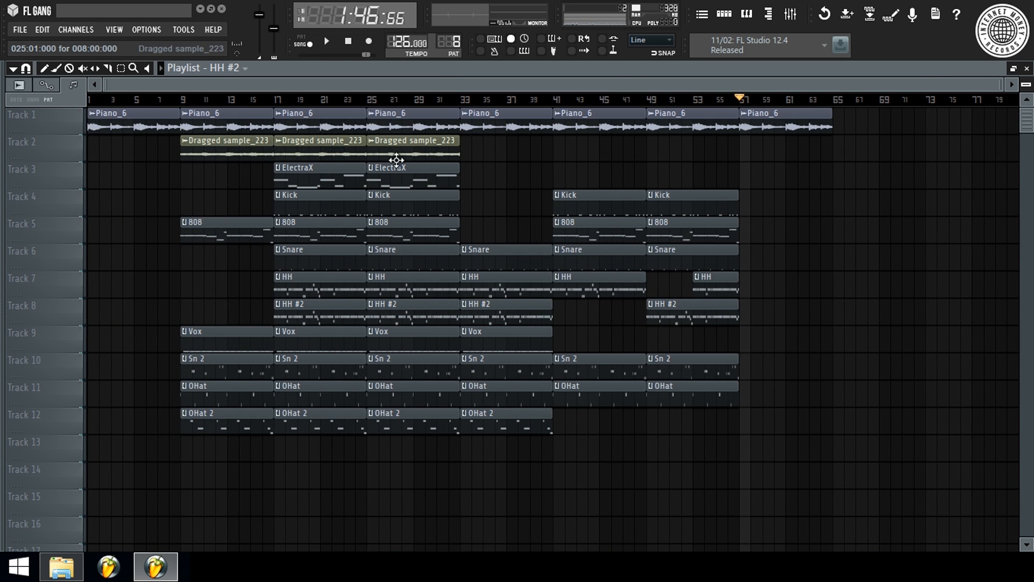
pyautogui.press('space')
pyautogui.moveTo(286, 111); pyautogui.dragTo(843, 427)
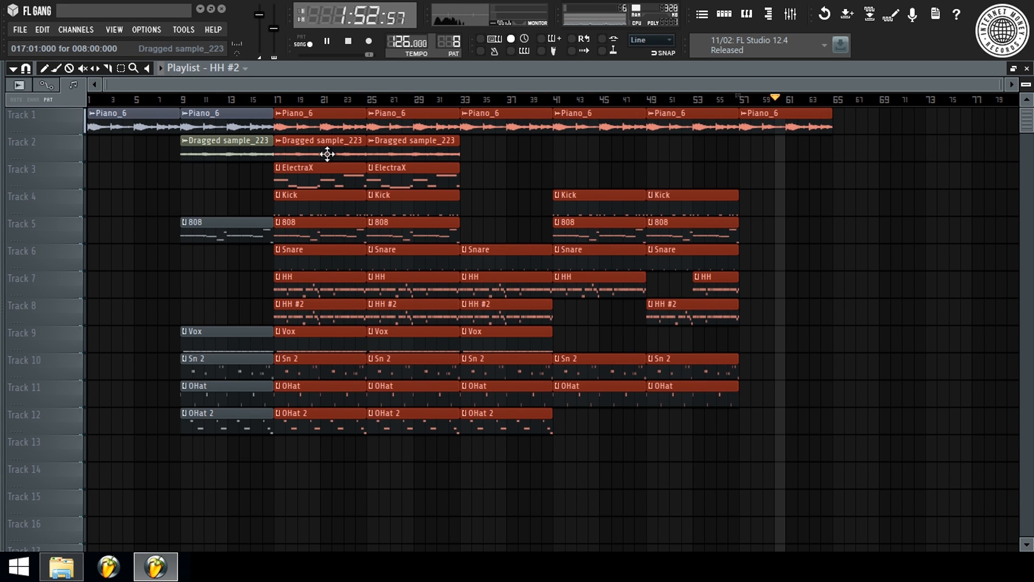
pyautogui.moveTo(327, 154); pyautogui.dragTo(886, 214)
pyautogui.scroll(-2, 693, 111)
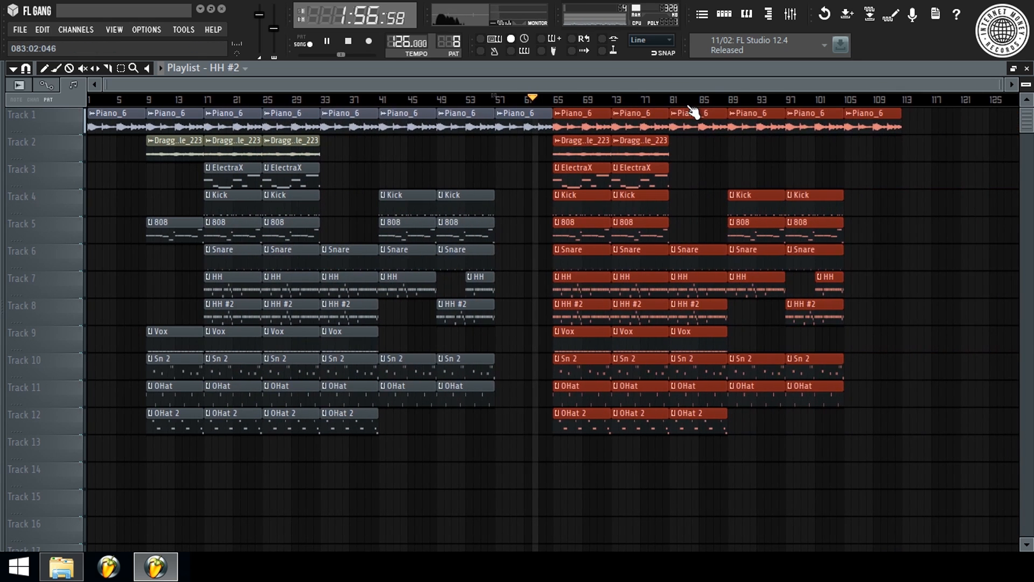
pyautogui.click(902, 229)
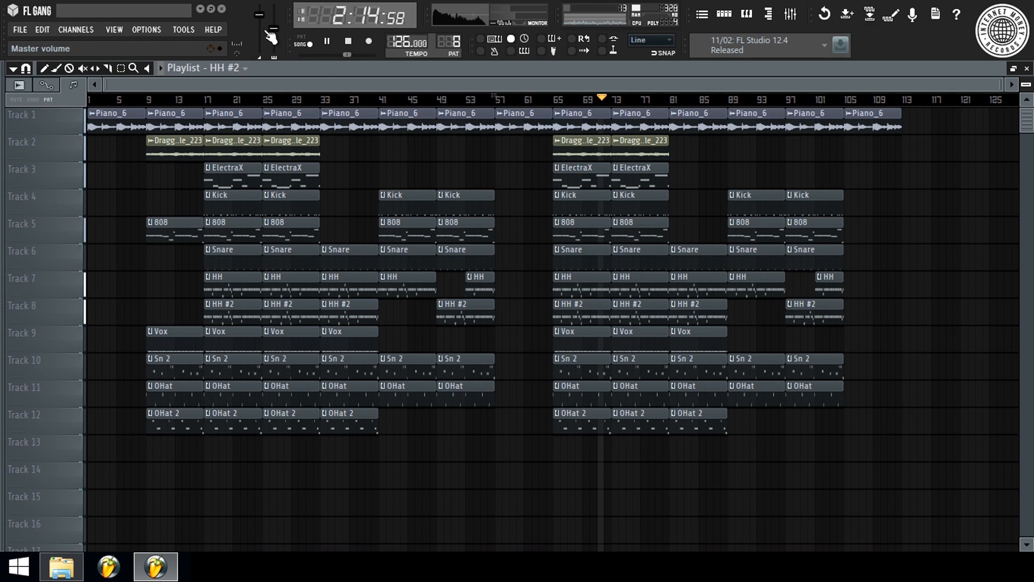
# Stop playback, return the playhead to the song start, and create an automation clip for the master volume.
pyautogui.press('space')
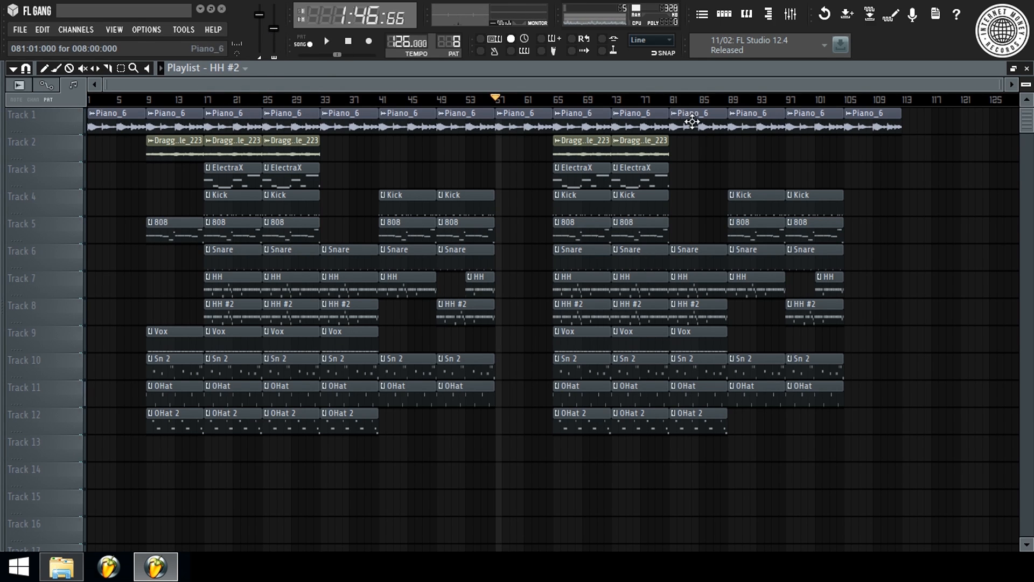
pyautogui.click(89, 99)
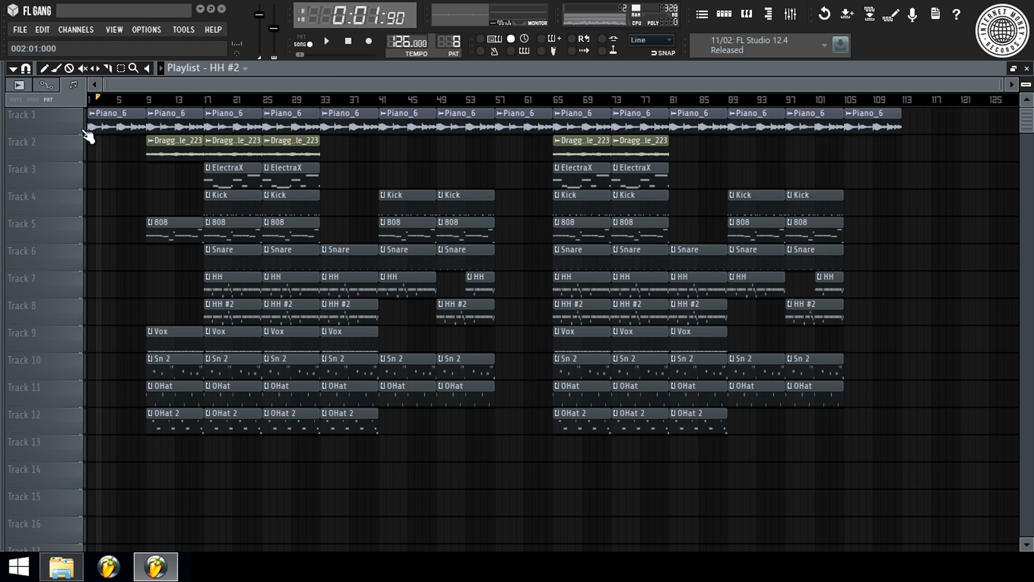
pyautogui.rightClick(262, 15)
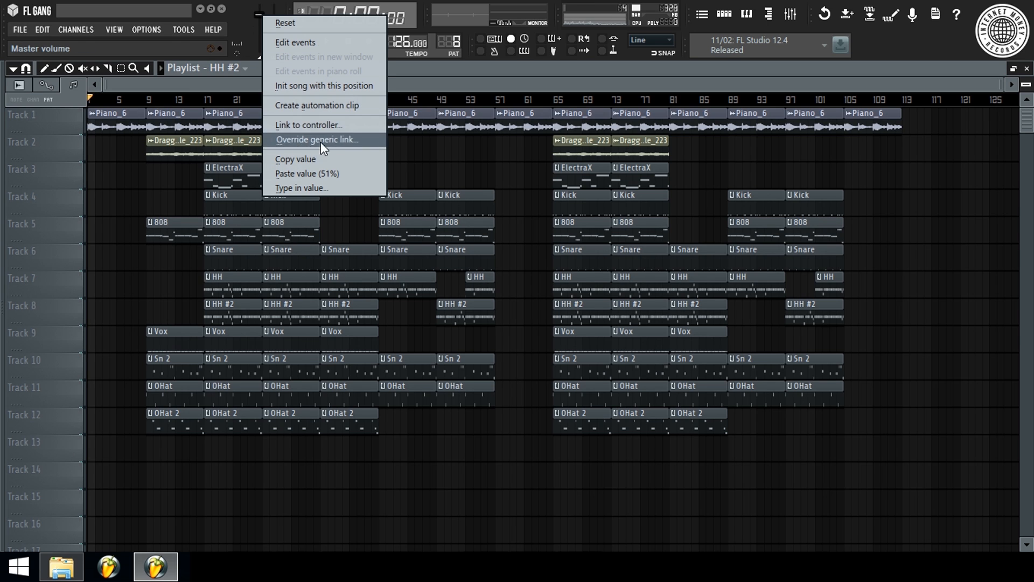
pyautogui.click(347, 104)
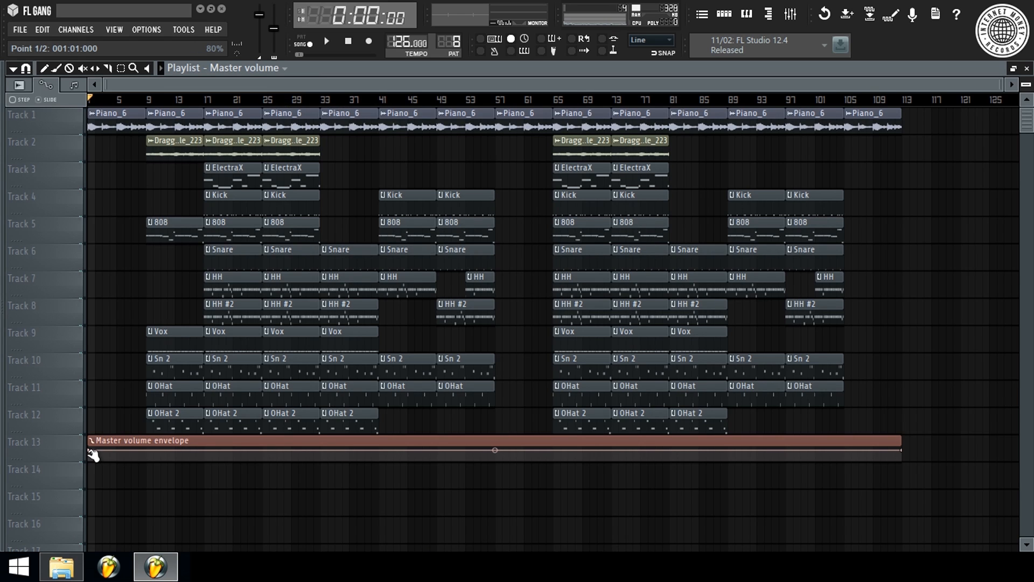
# Copy the 80% value of the Master volume envelope's first point and paste it into a new point at bar 105.
pyautogui.rightClick(91, 453)
pyautogui.click(136, 515)
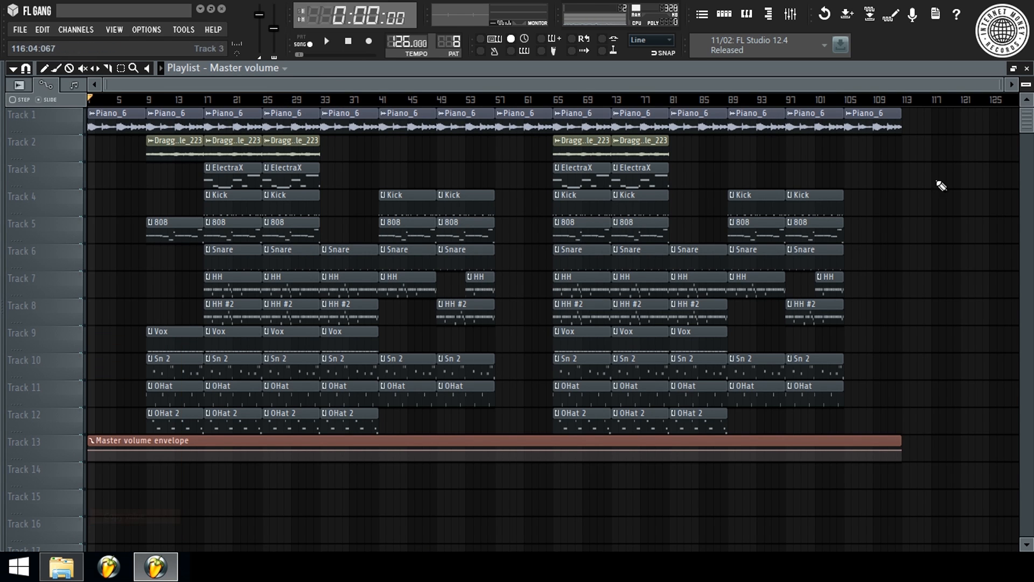
pyautogui.moveTo(962, 104); pyautogui.dragTo(334, 472)
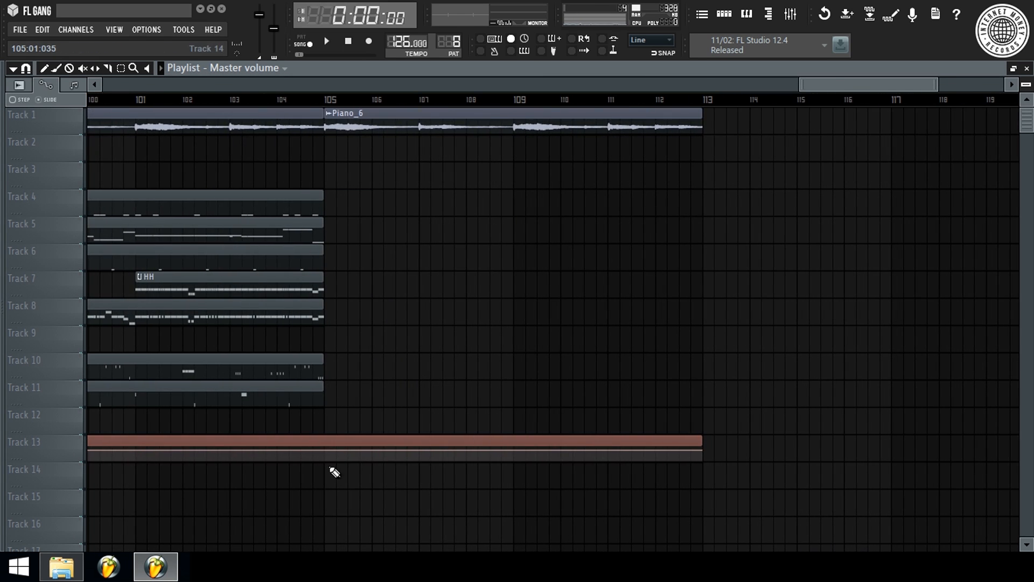
pyautogui.click(329, 453)
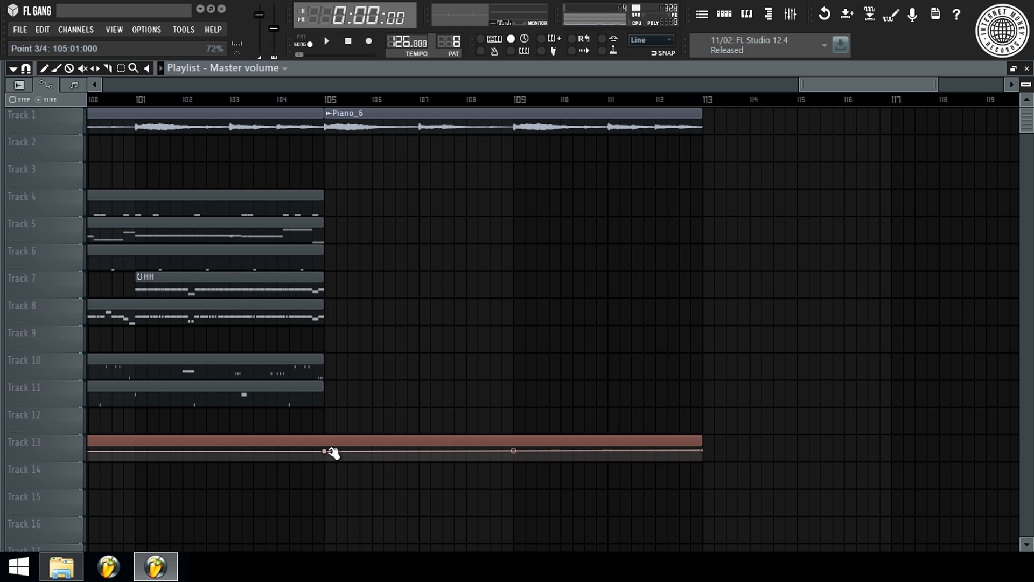
pyautogui.rightClick(326, 453)
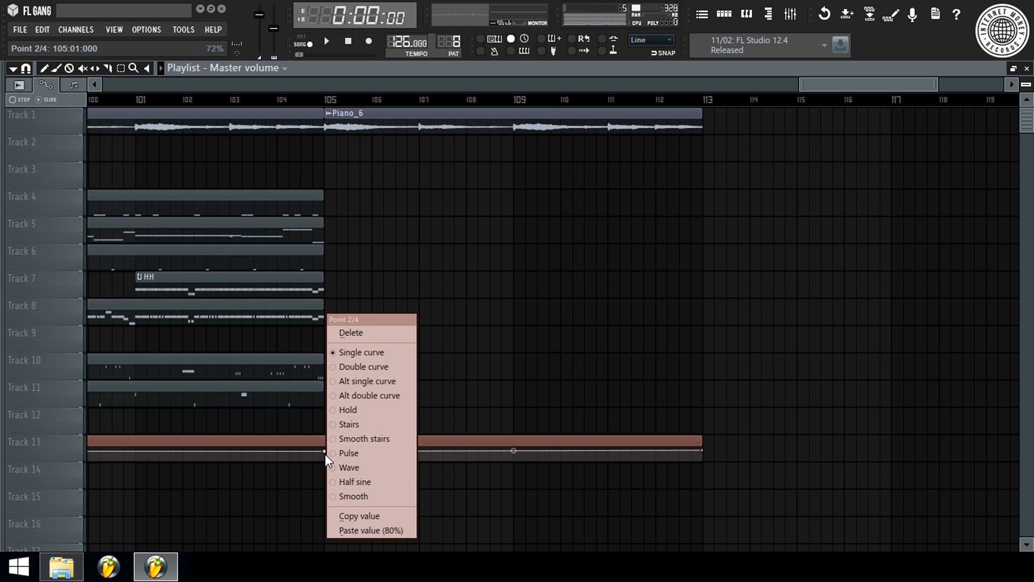
pyautogui.click(361, 529)
# Lower the Master volume envelope's last point at bar 113 to the bottom for a fade-out and delete the extra 72% point at bar 105.
pyautogui.moveTo(706, 451); pyautogui.dragTo(709, 473)
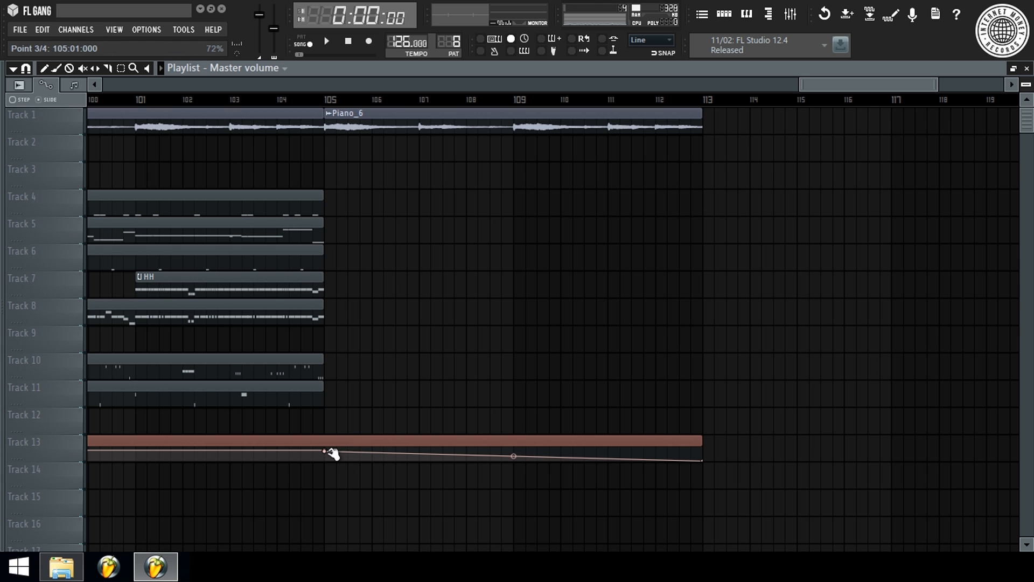
pyautogui.rightClick(327, 452)
pyautogui.click(360, 333)
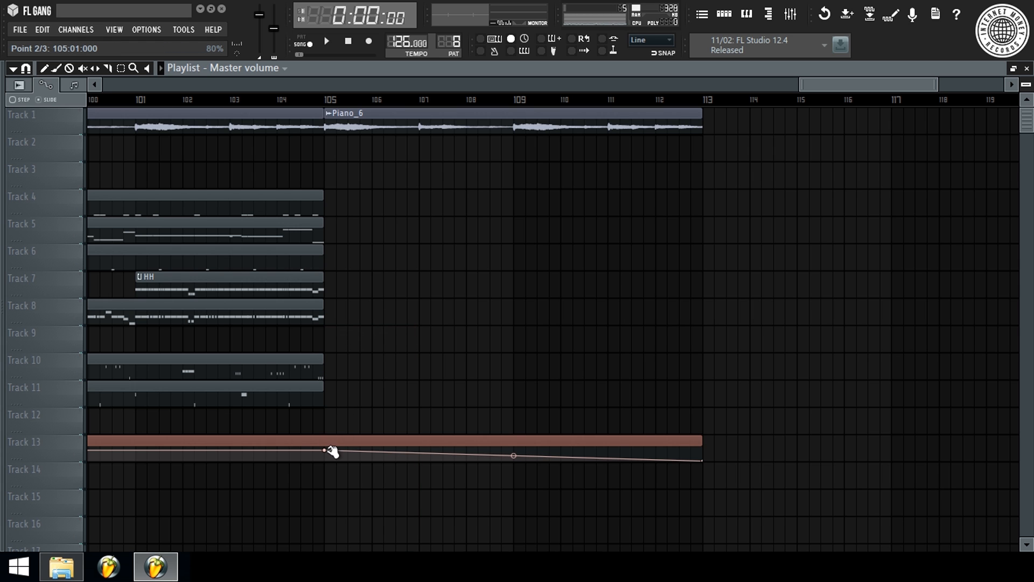
pyautogui.rightClick(324, 452)
pyautogui.click(364, 371)
# Show the whole arrangement and play the song from the beginning.
pyautogui.press('space')
pyautogui.scroll(-6, 370, 113)
pyautogui.press('space')
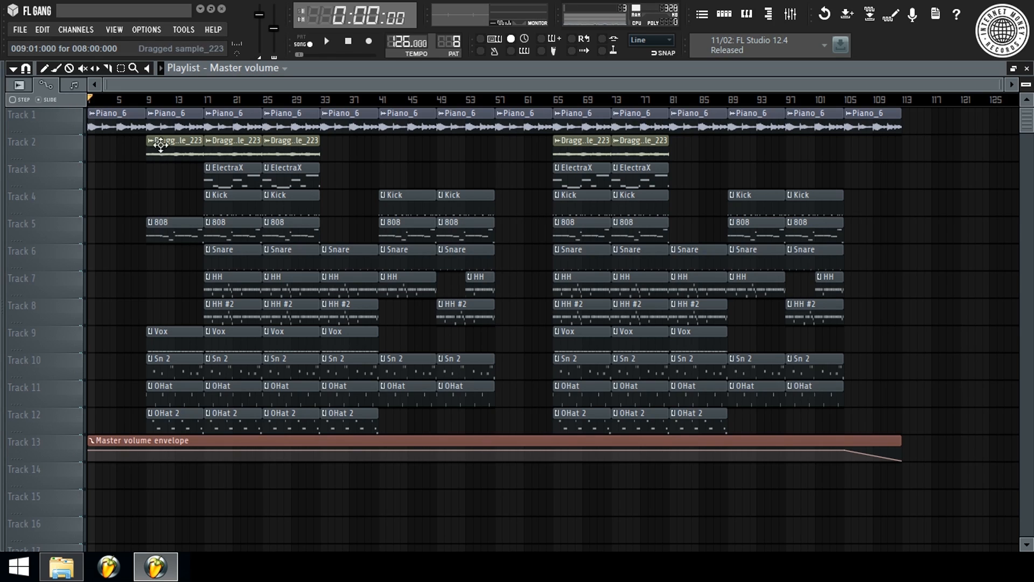
pyautogui.click(605, 99)
pyautogui.press('Home')
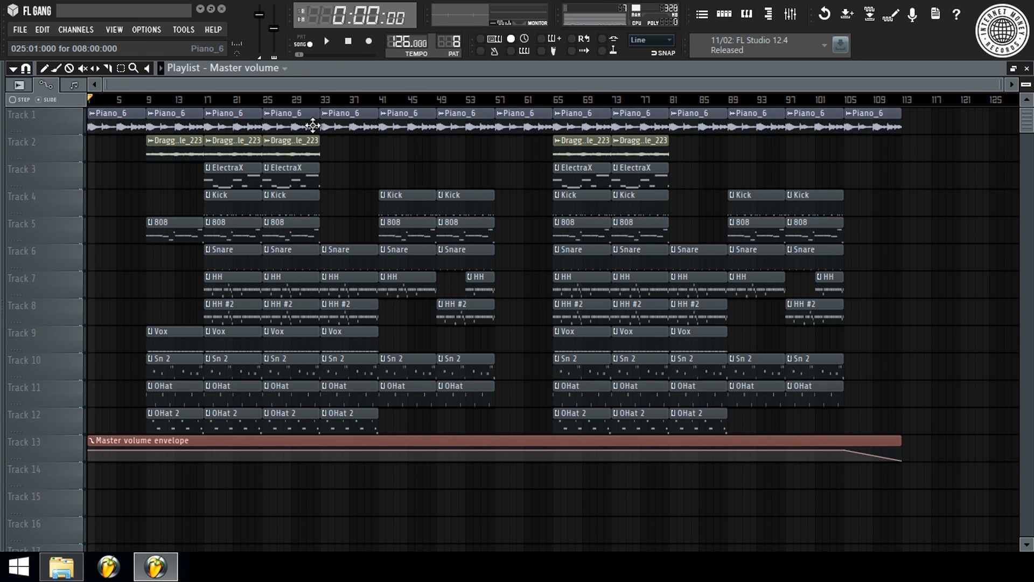
pyautogui.press('space')
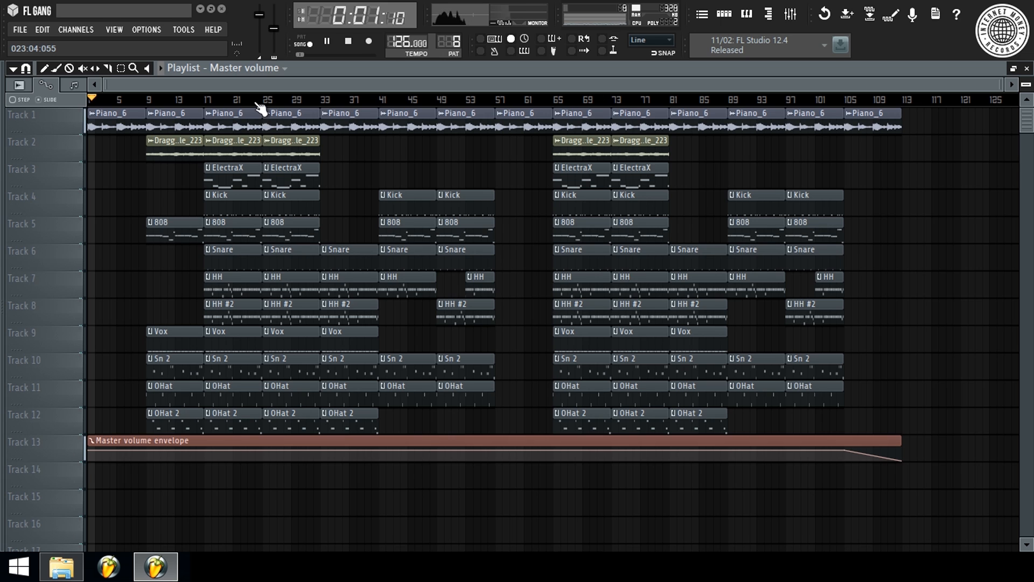